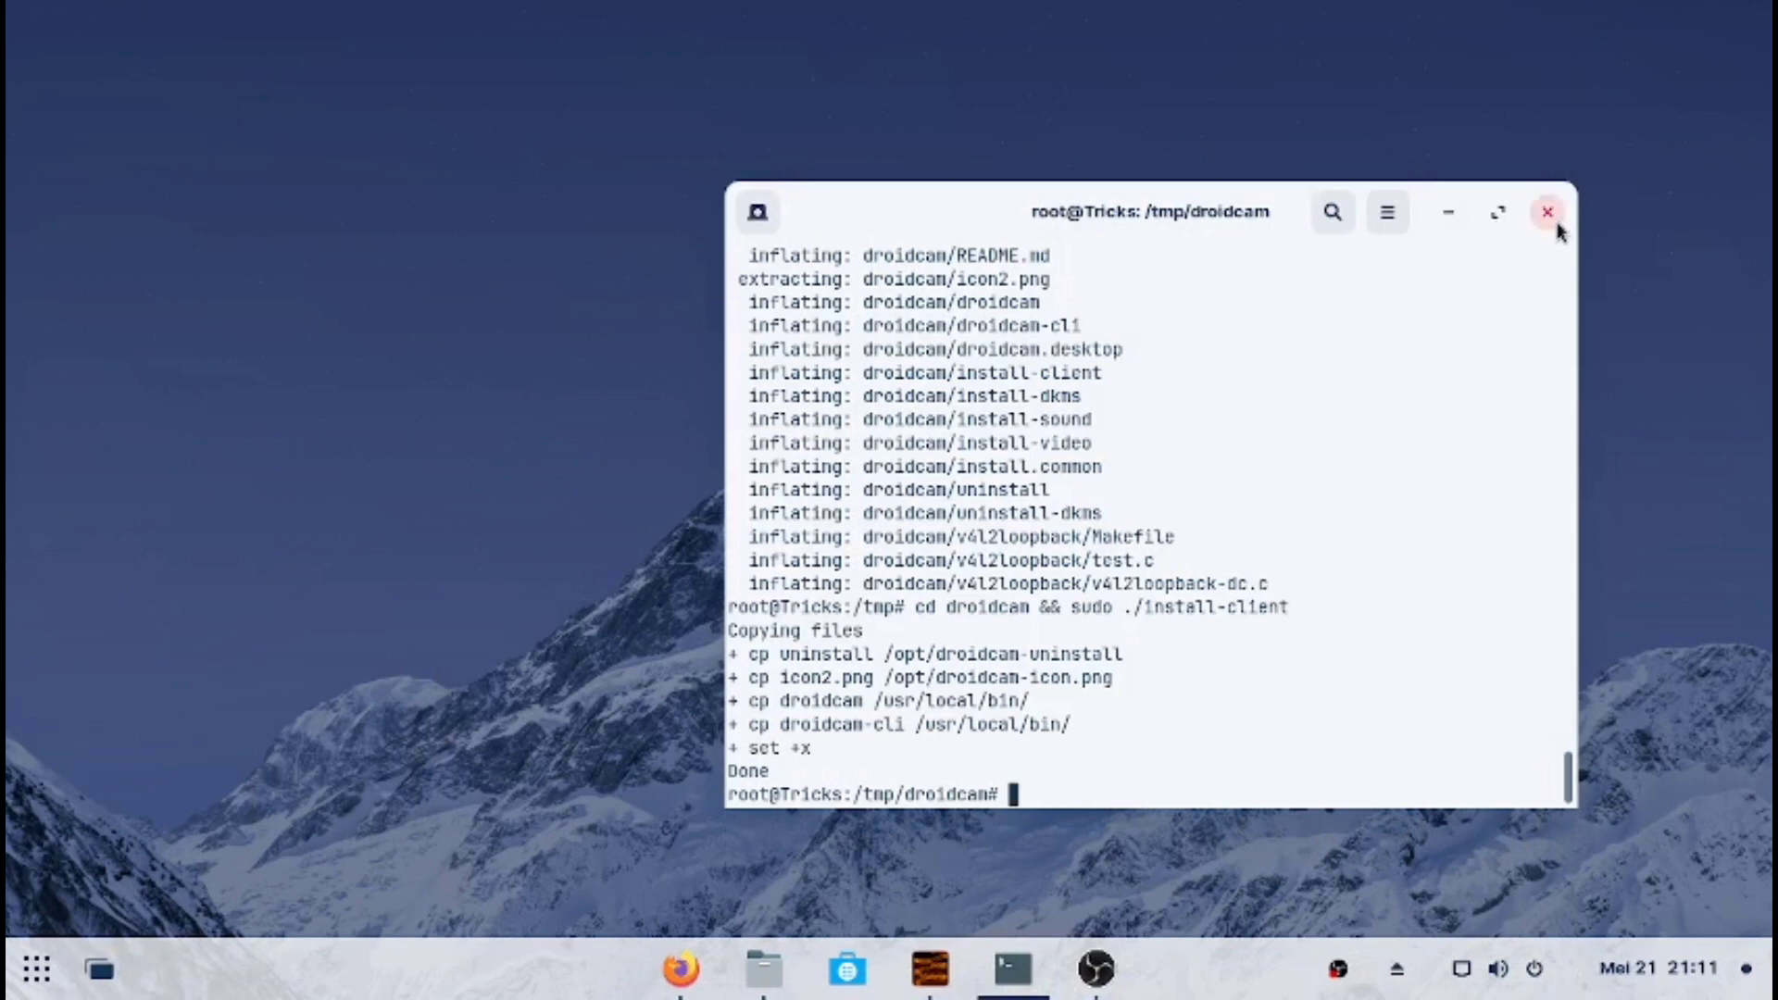
Close the existing terminal session and open a new Terminal window
{"action": "left_click", "coordinate": [1547, 213]}
{"action": "left_click", "coordinate": [1369, 556]}
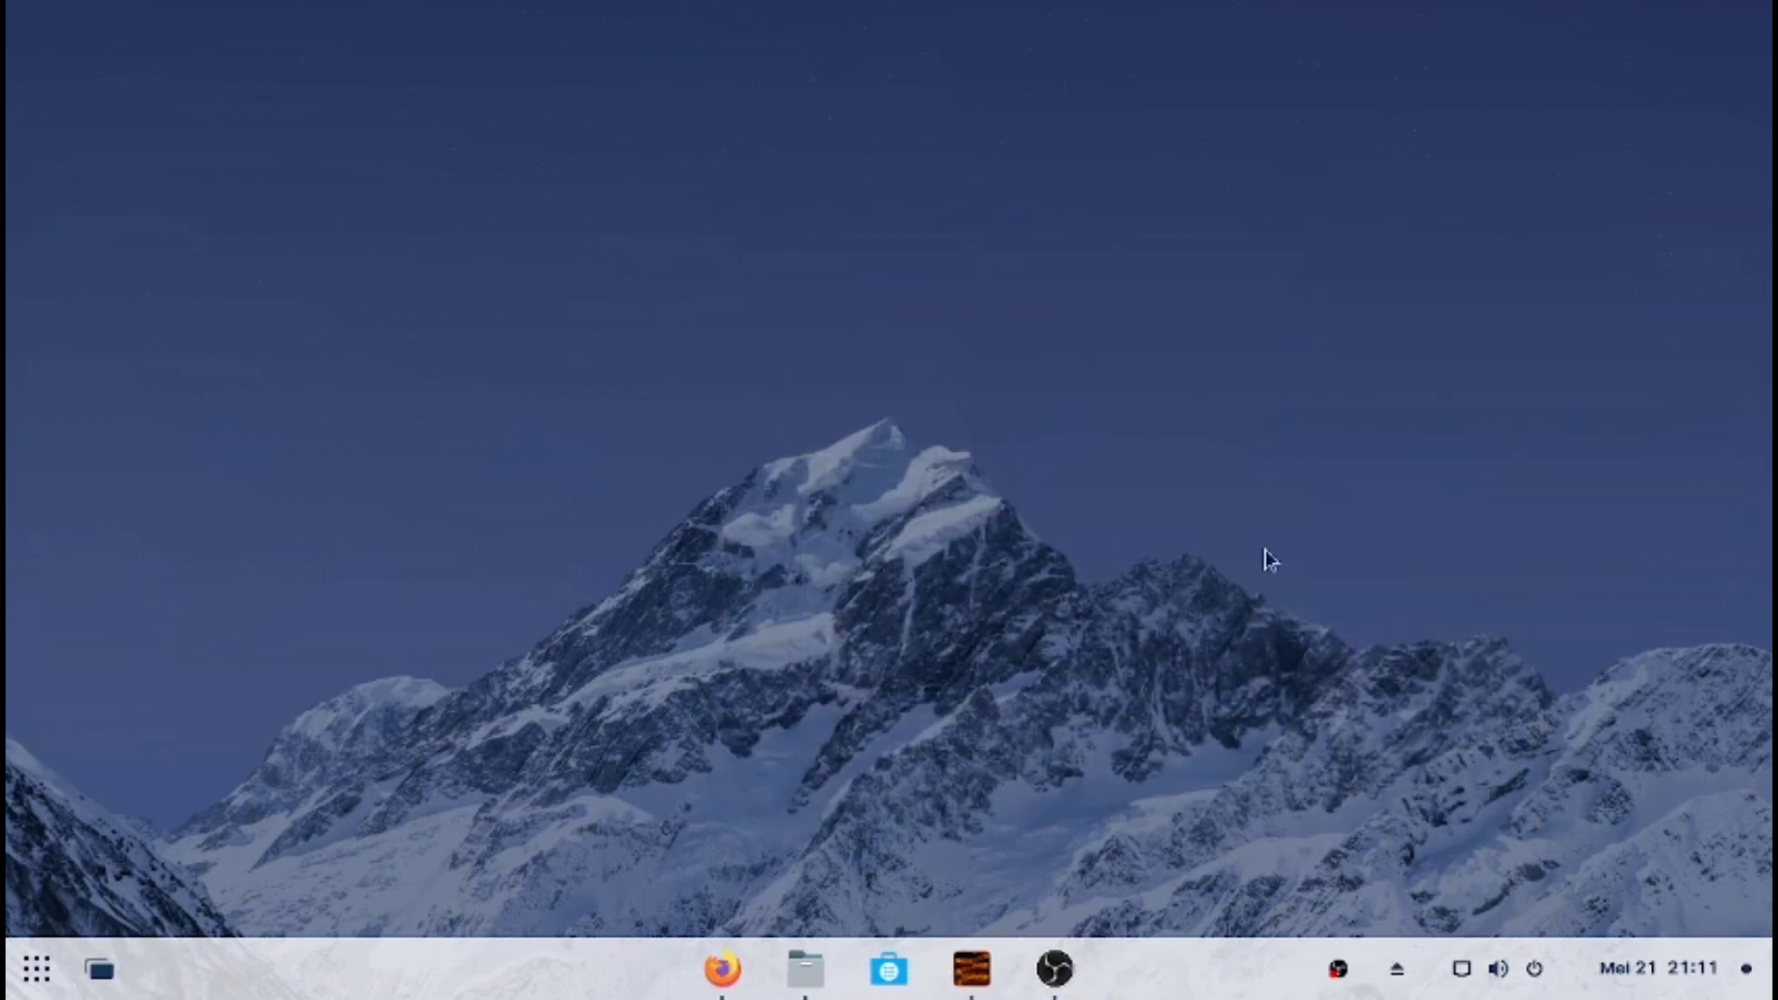
{"action": "key", "text": "super"}
{"action": "type", "text": "ter"}
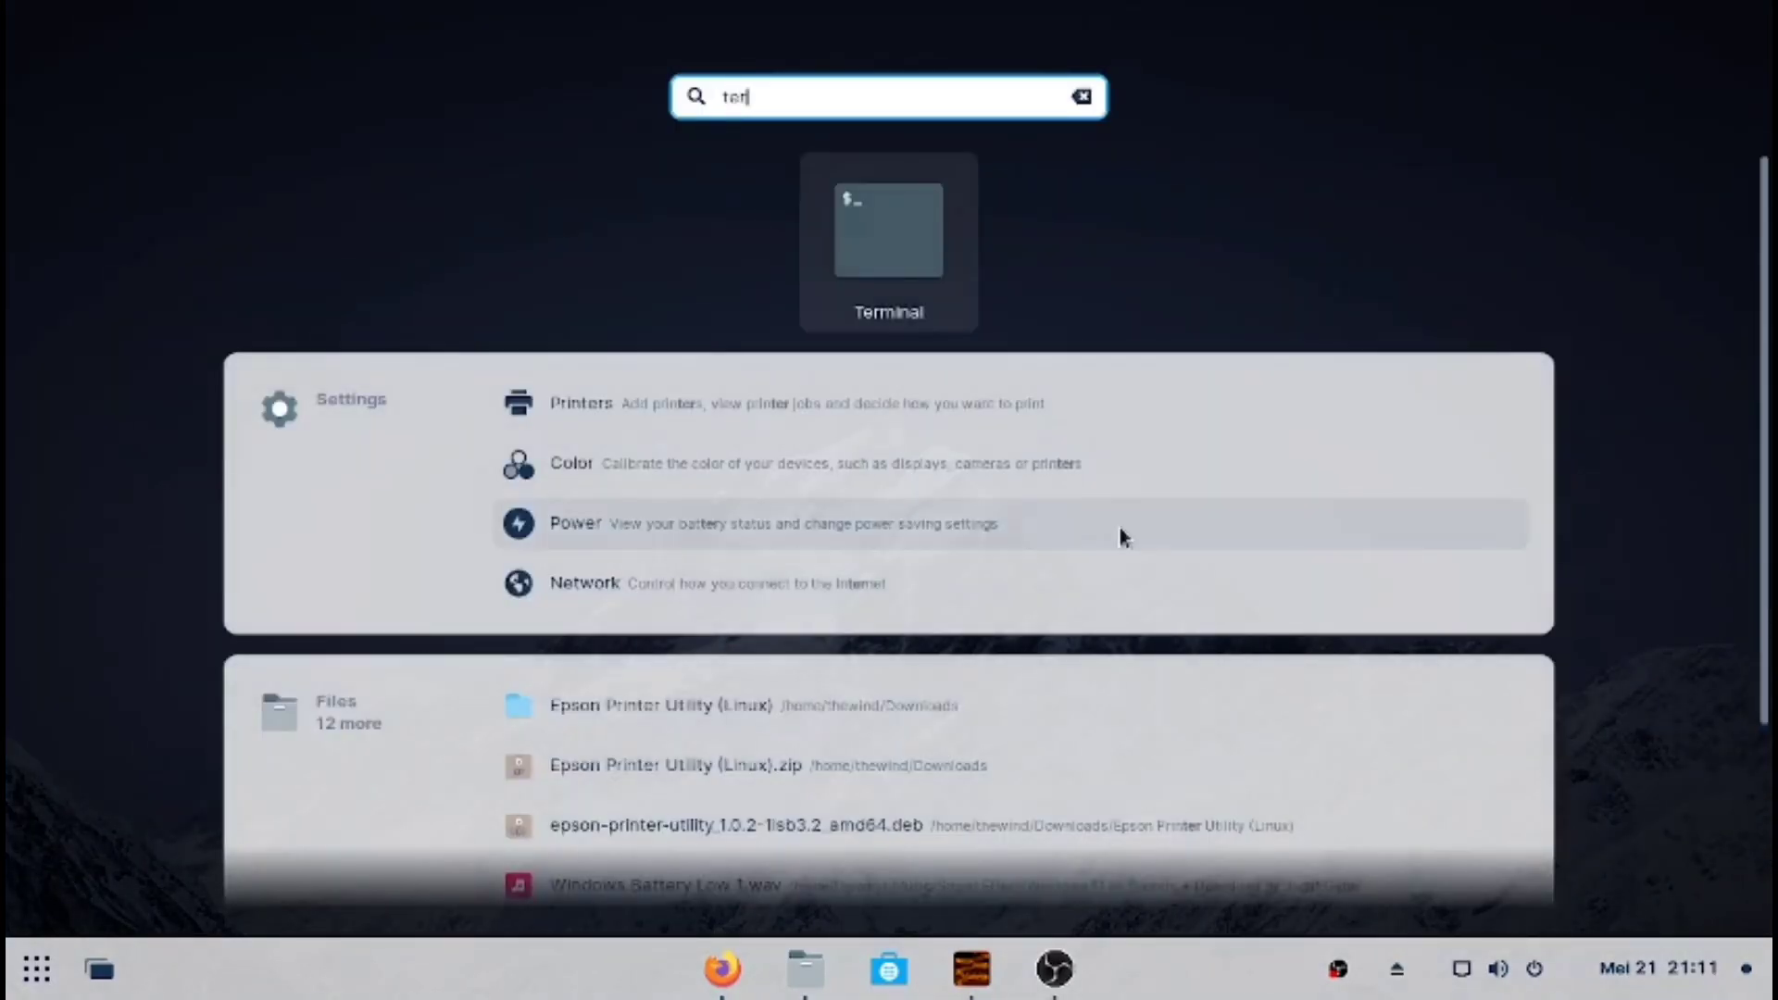
{"action": "left_click", "coordinate": [899, 235]}
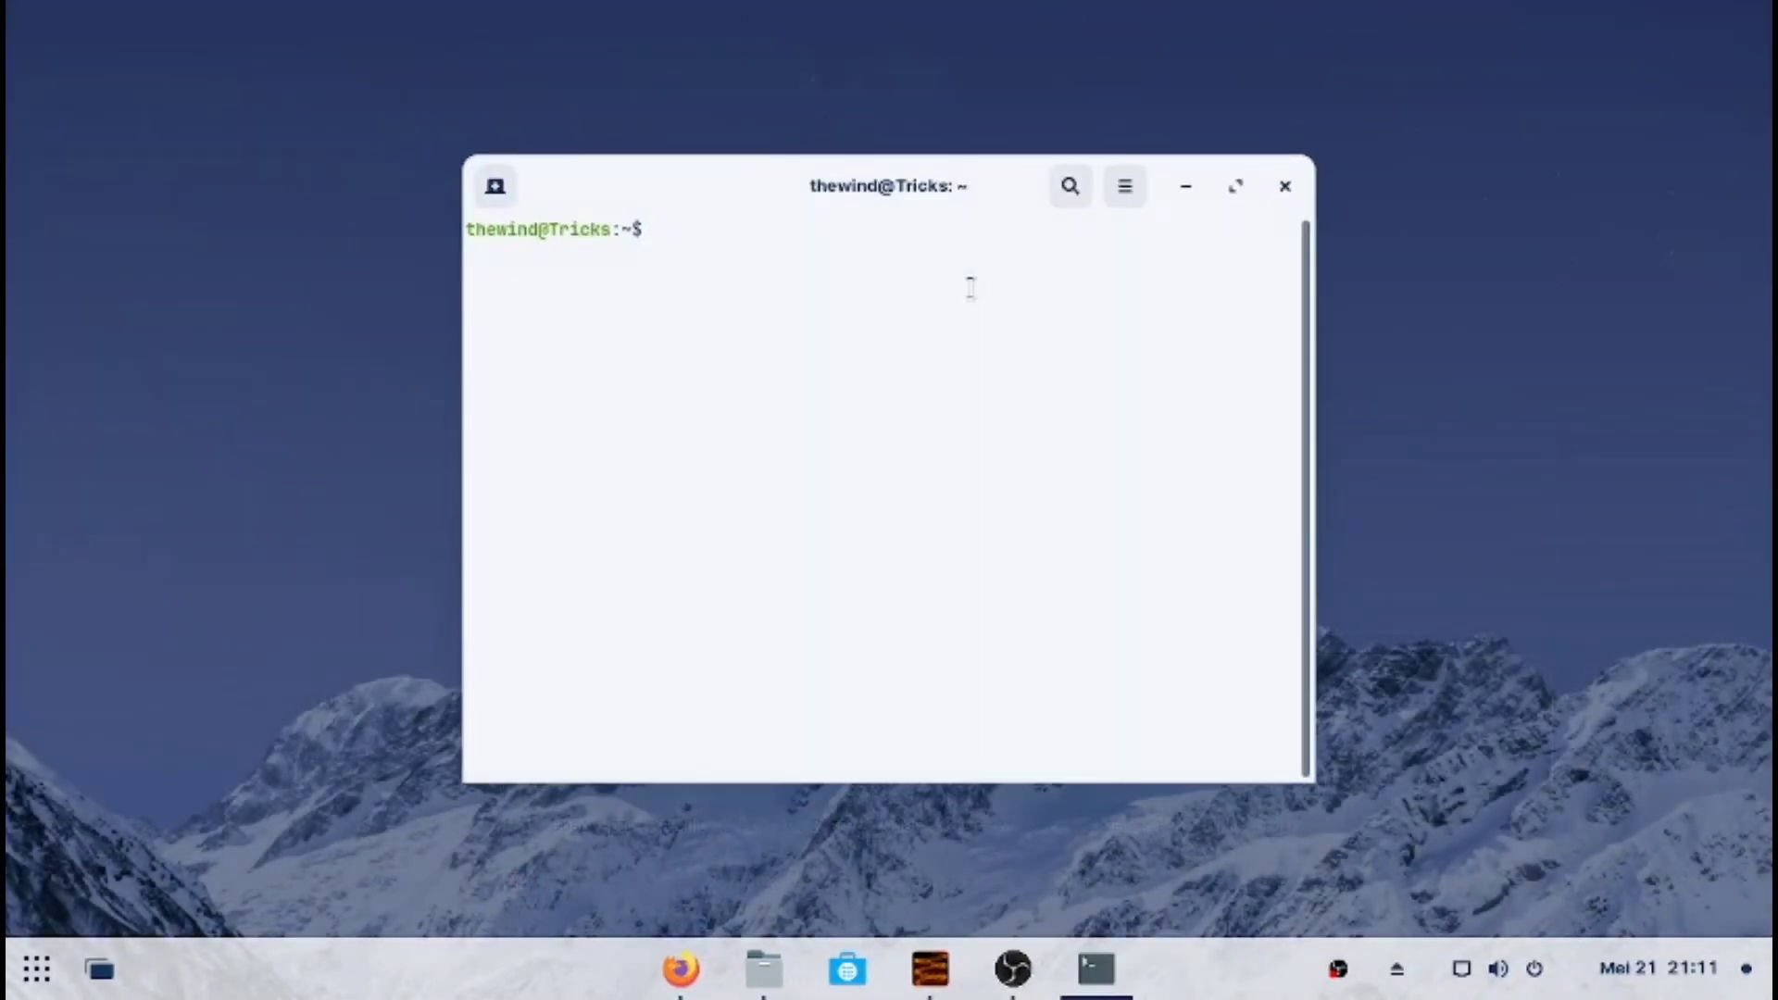
Switch to the root user with sudo su, entering the account password
{"action": "type", "text": "sudo su"}
{"action": "key", "text": "Return"}
{"action": "type", "text": "******"}
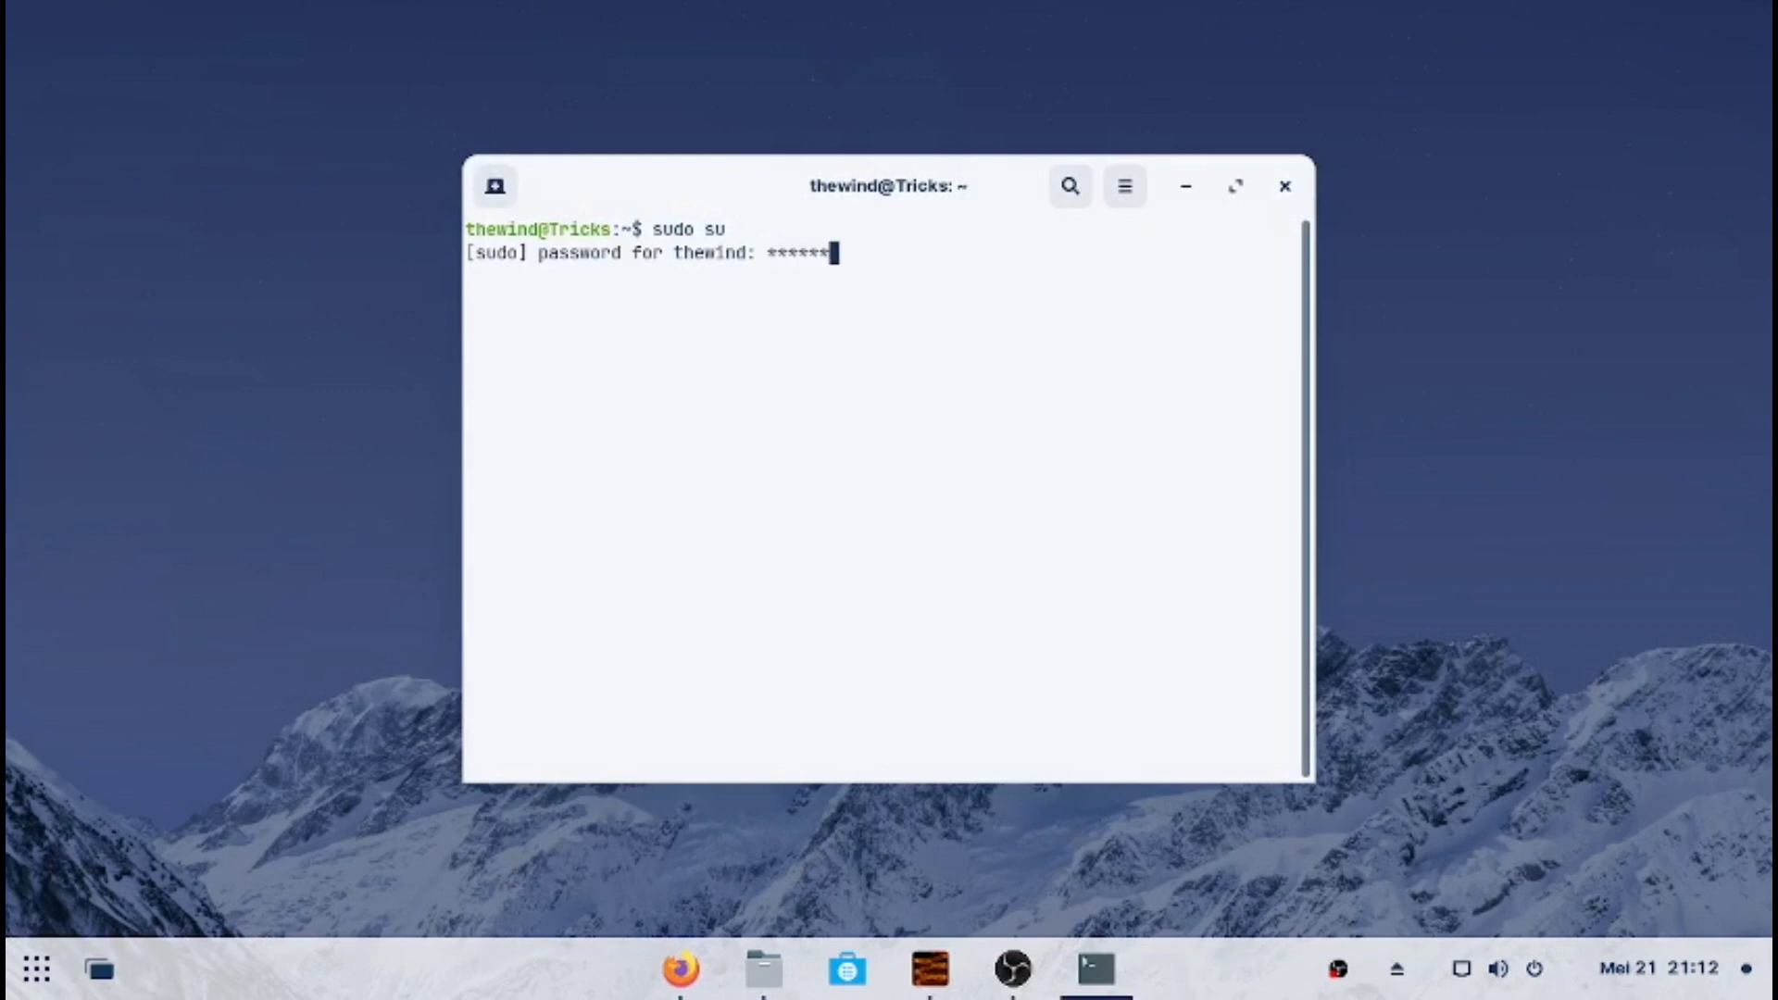
{"action": "key", "text": "Return"}
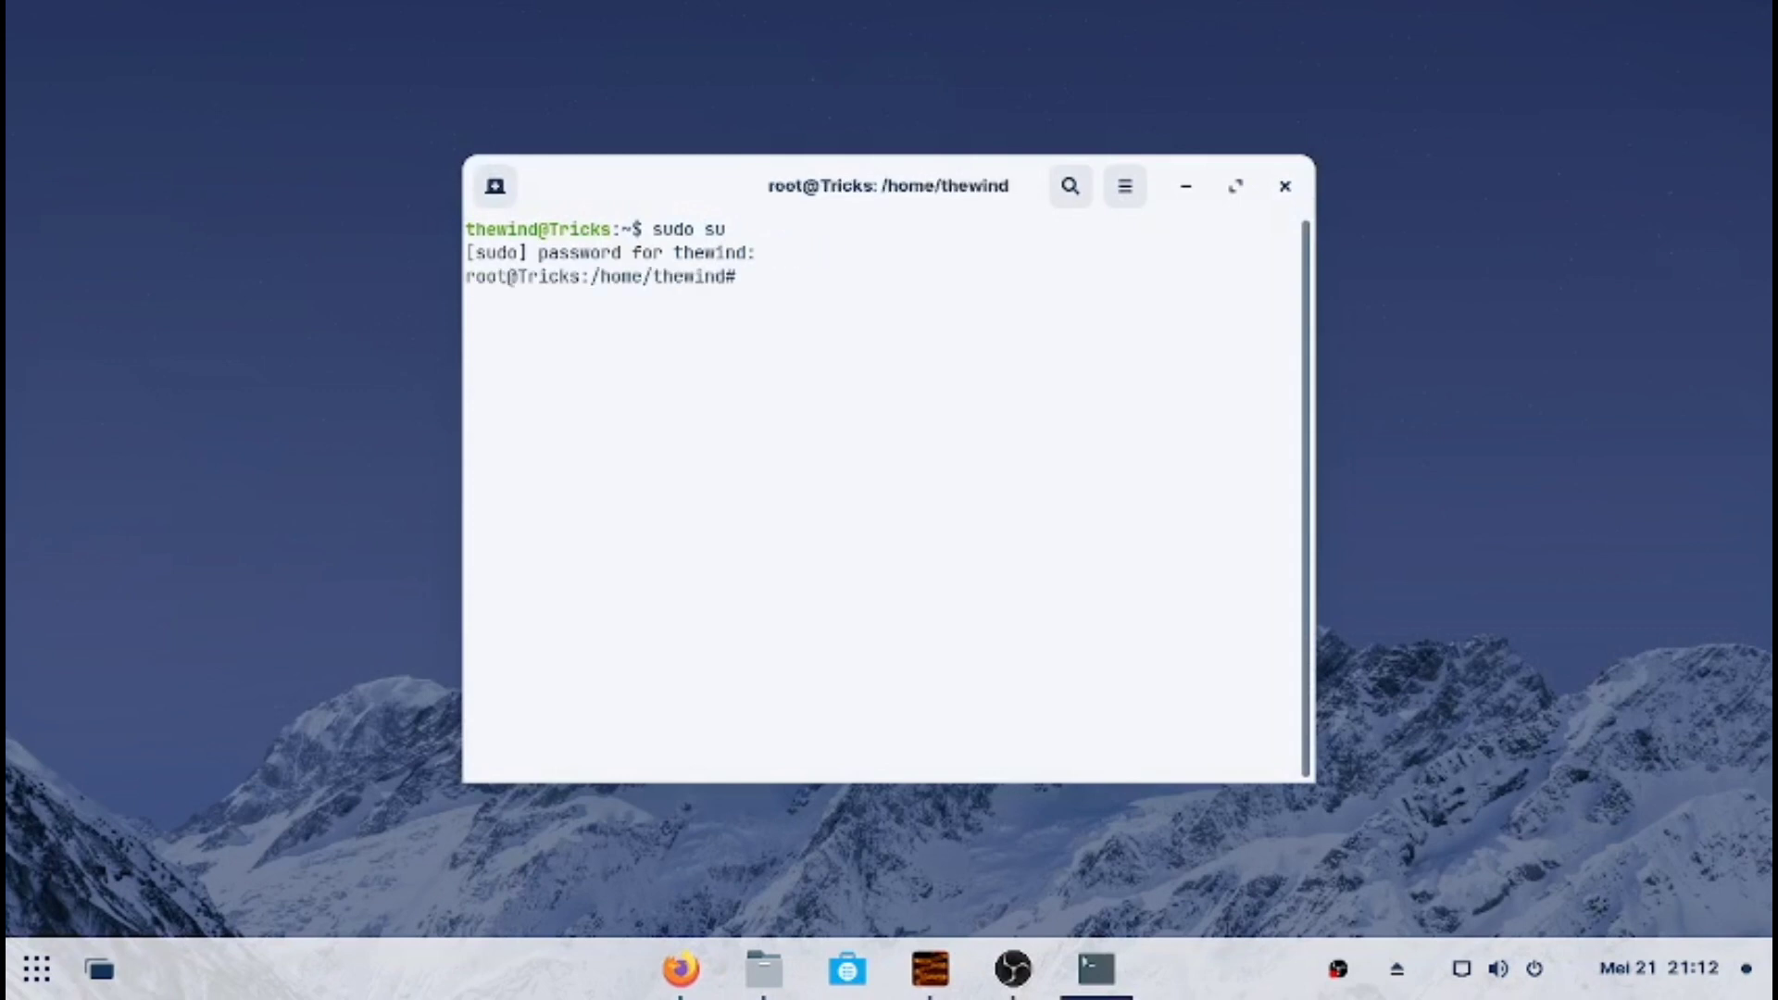
Check the kernel release by running uname -r in lowercase
{"action": "type", "text": "Uname -"}
{"action": "type", "text": "r"}
{"action": "key", "text": "Return"}
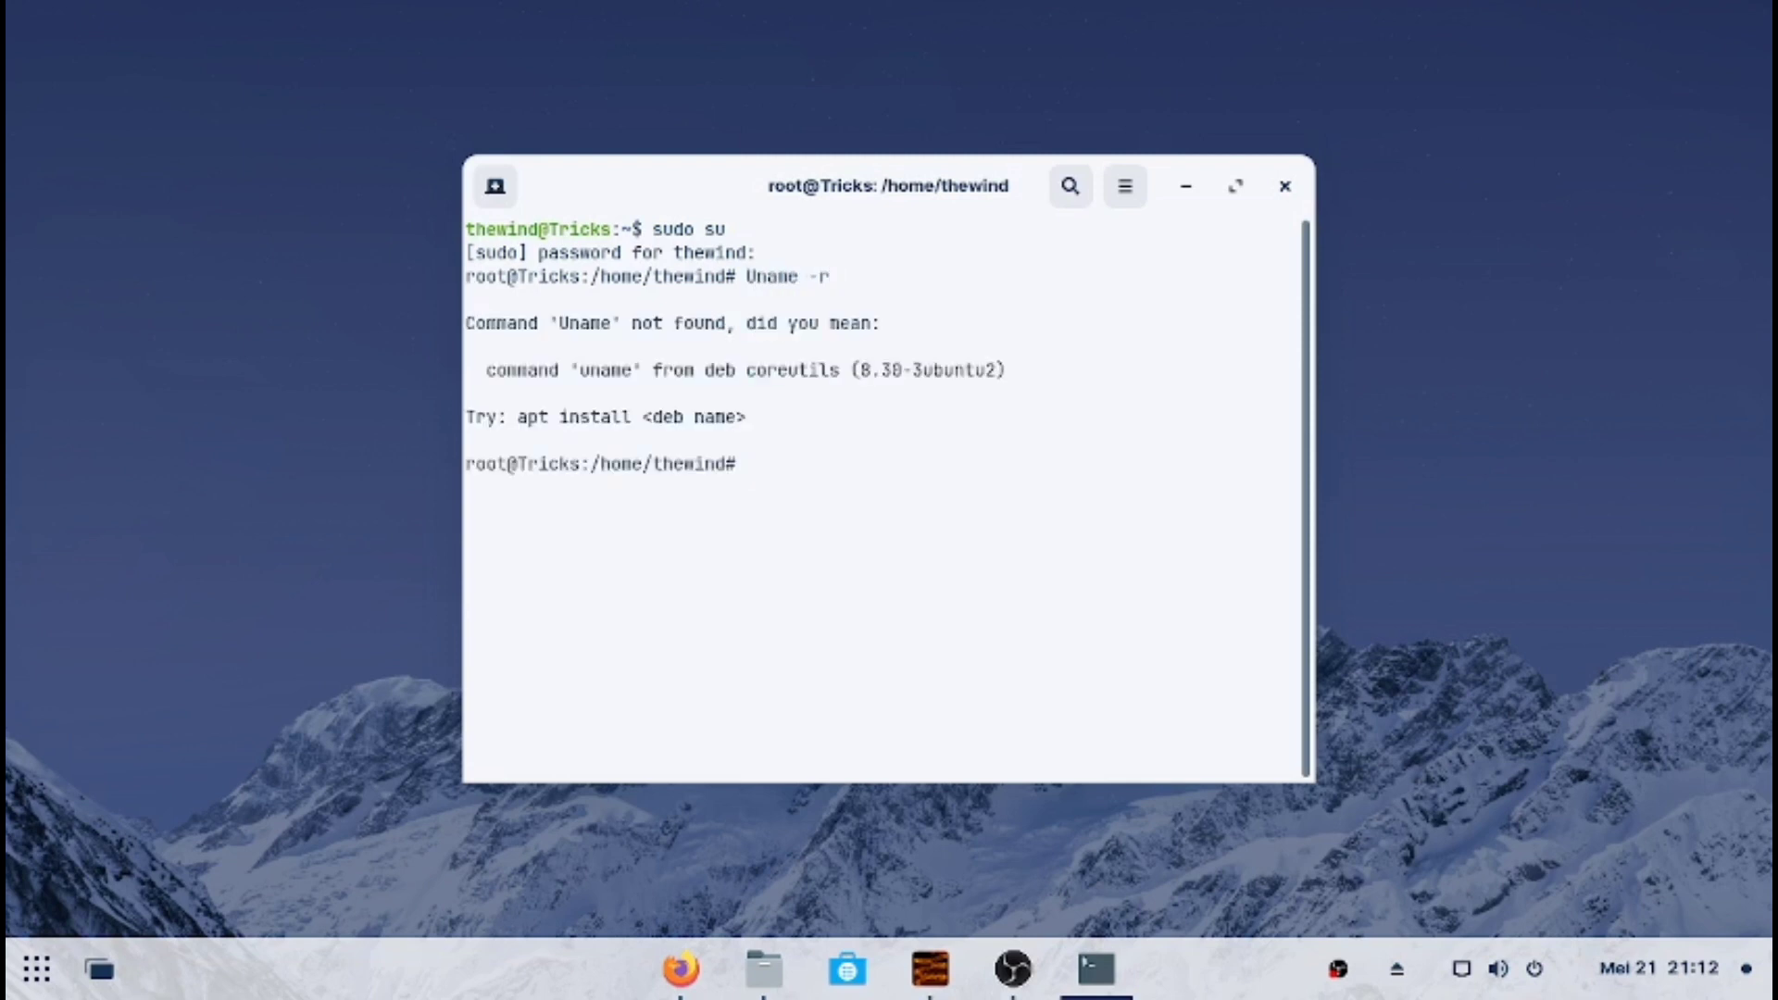
{"action": "key", "text": "Up"}
{"action": "key", "text": "Left"}
{"action": "key", "text": "Left"}
{"action": "key", "text": "Left"}
{"action": "key", "text": "Left"}
{"action": "key", "text": "Left"}
{"action": "key", "text": "Left"}
{"action": "key", "text": "Left"}
{"action": "key", "text": "BackSpace"}
{"action": "type", "text": "u"}
{"action": "key", "text": "Return"}
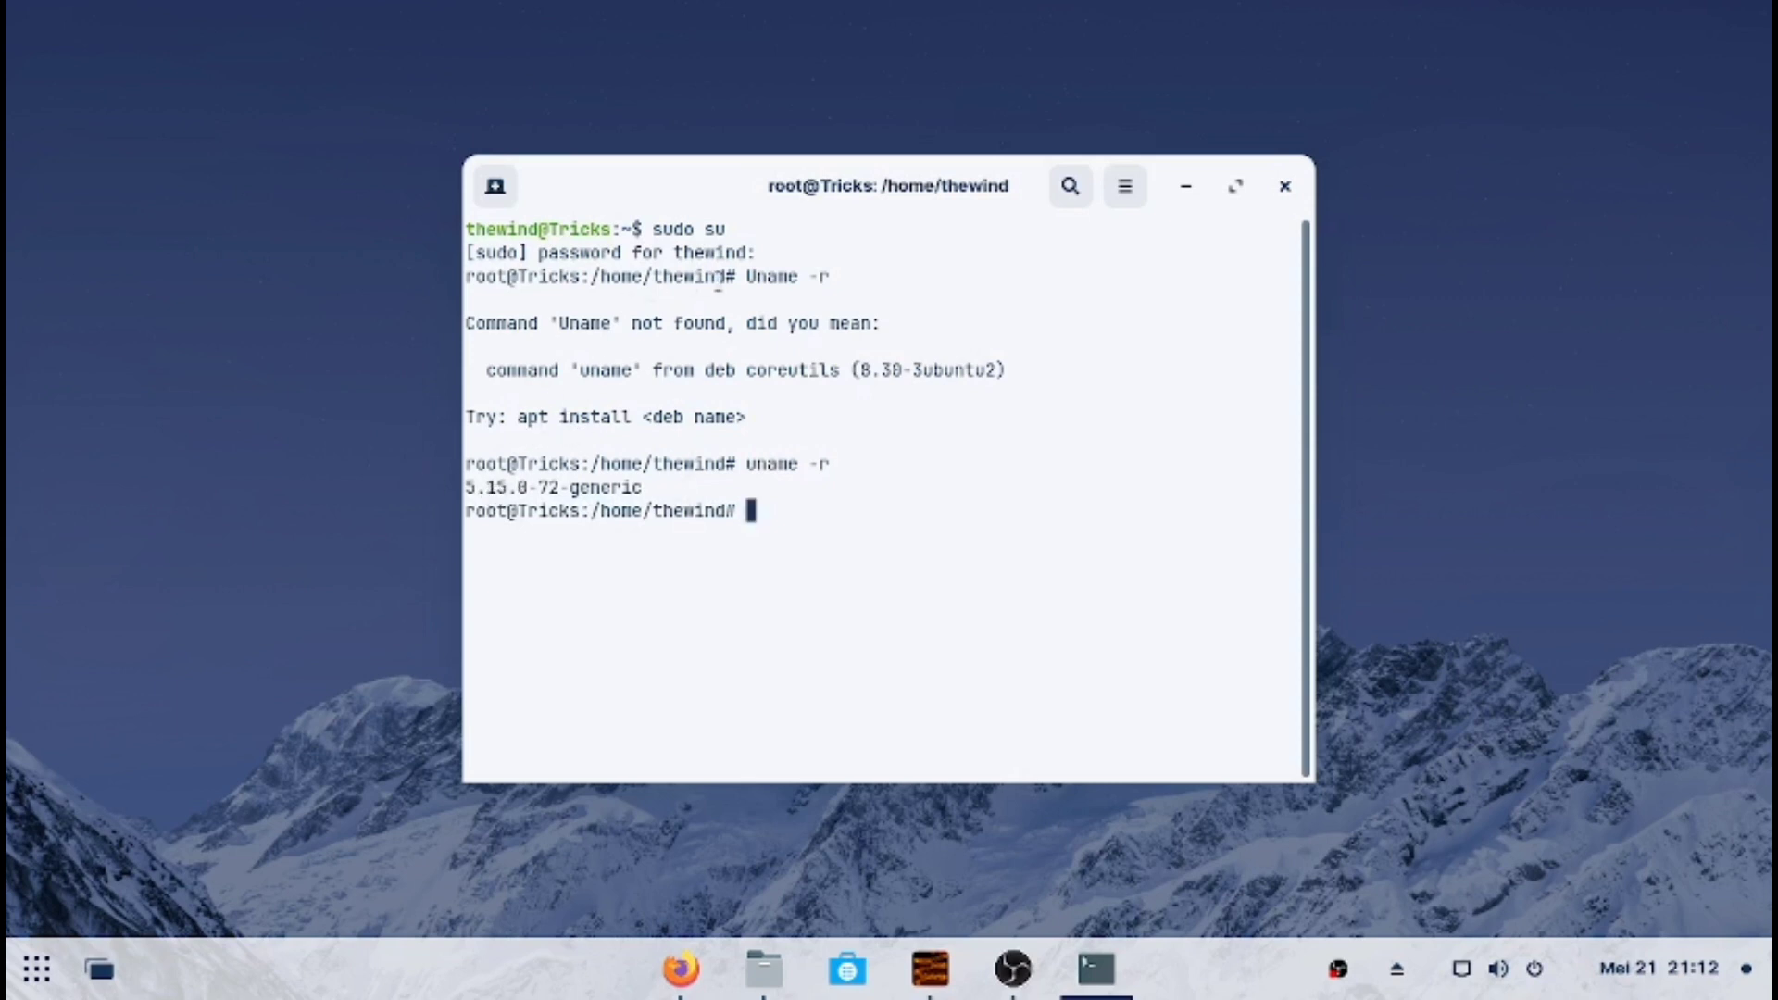
In Files, locate Windows 10.iso in the #FILE WINDOWS folder on the 500 GB Volume, then minimize the window
{"action": "left_click", "coordinate": [764, 969]}
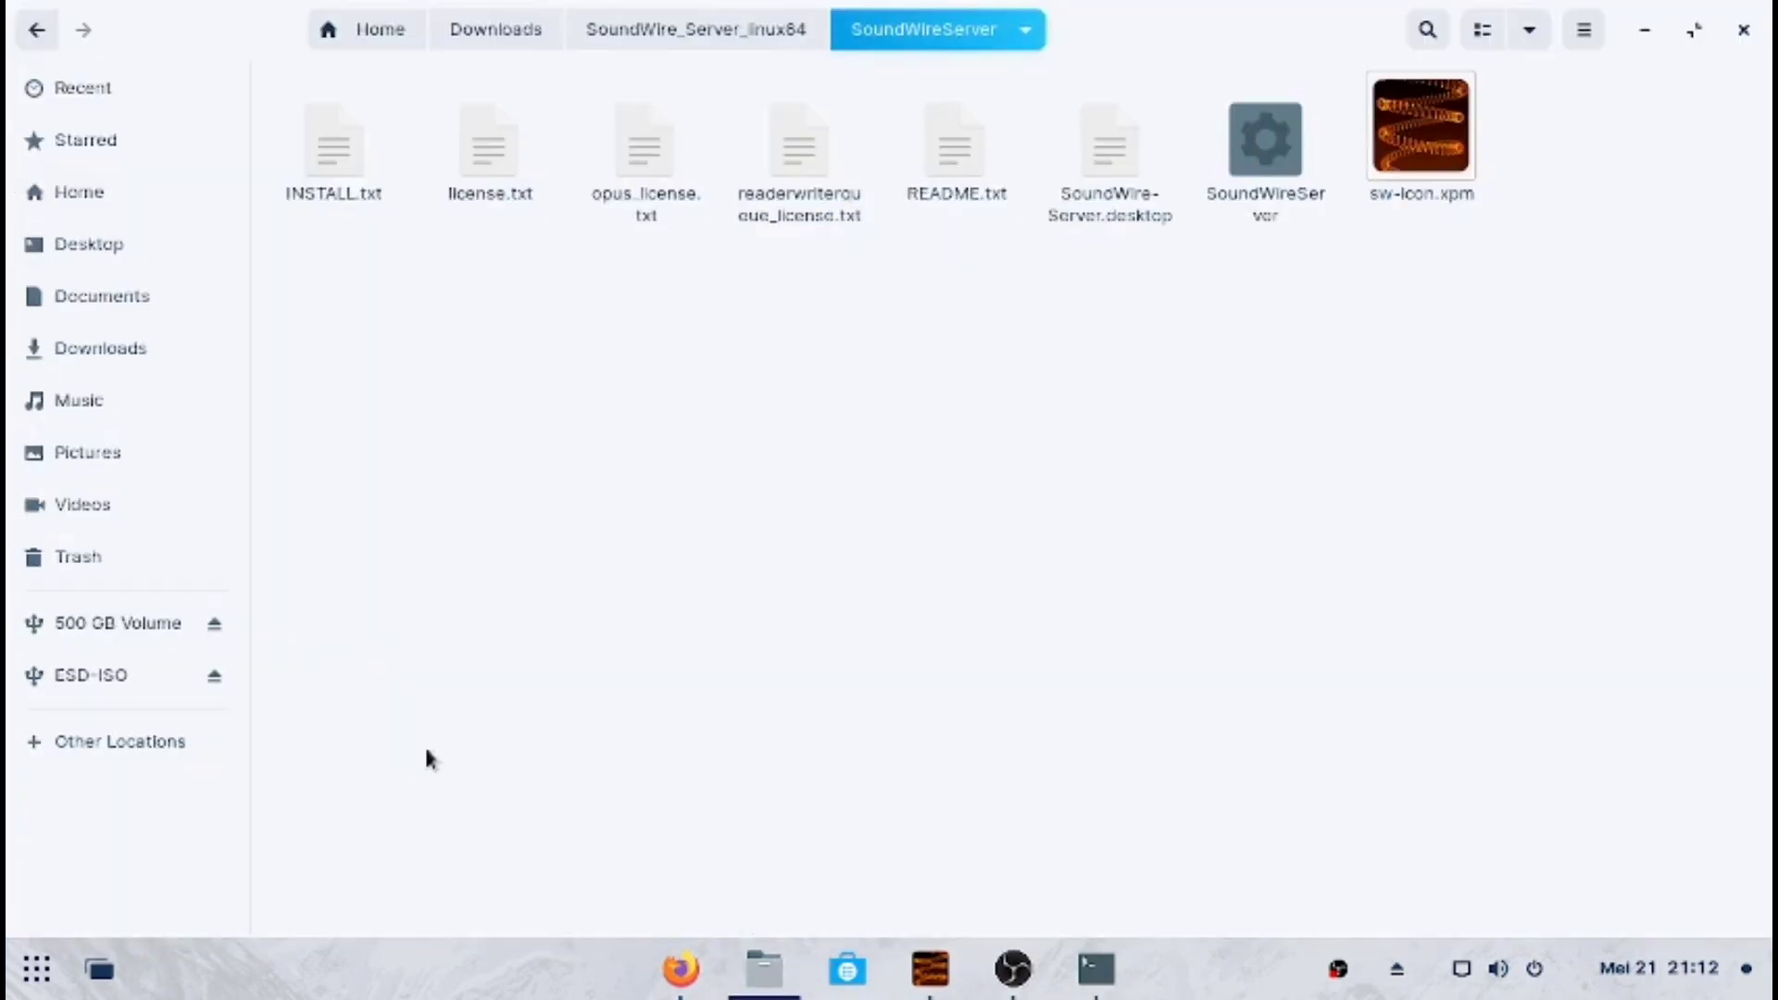
{"action": "left_click", "coordinate": [130, 641]}
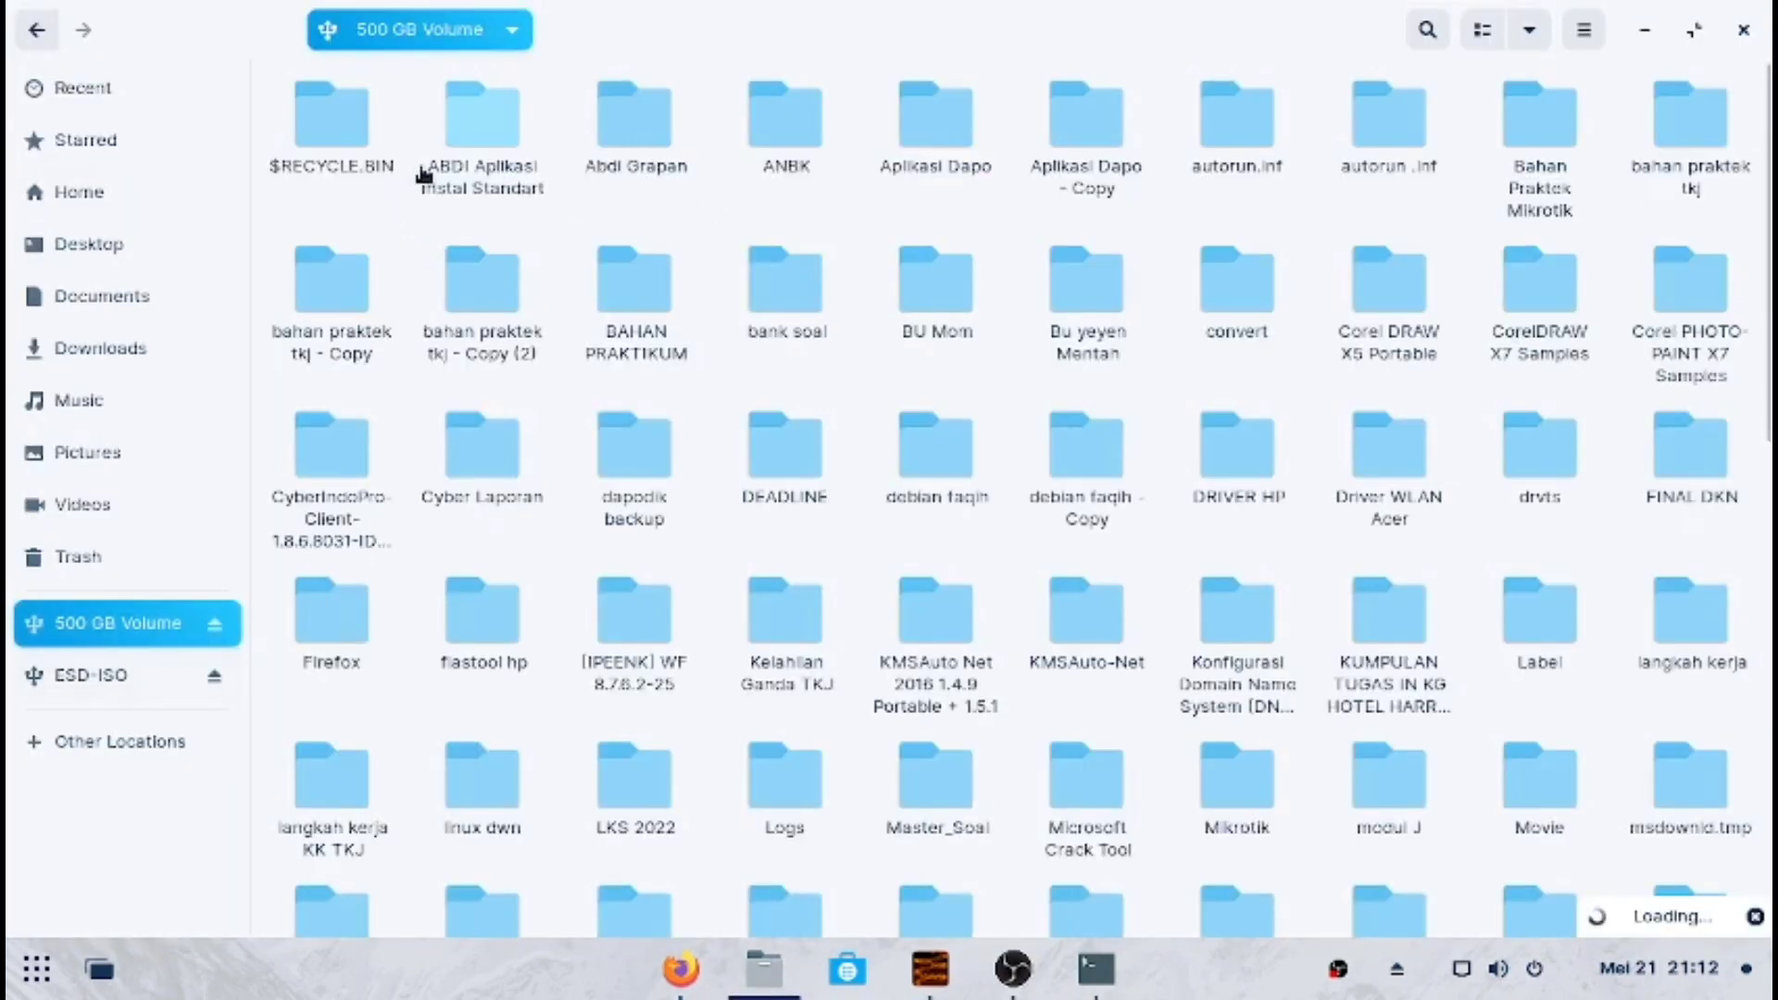
{"action": "scroll", "coordinate": [1426, 379], "scroll_direction": "down", "scroll_amount": 3}
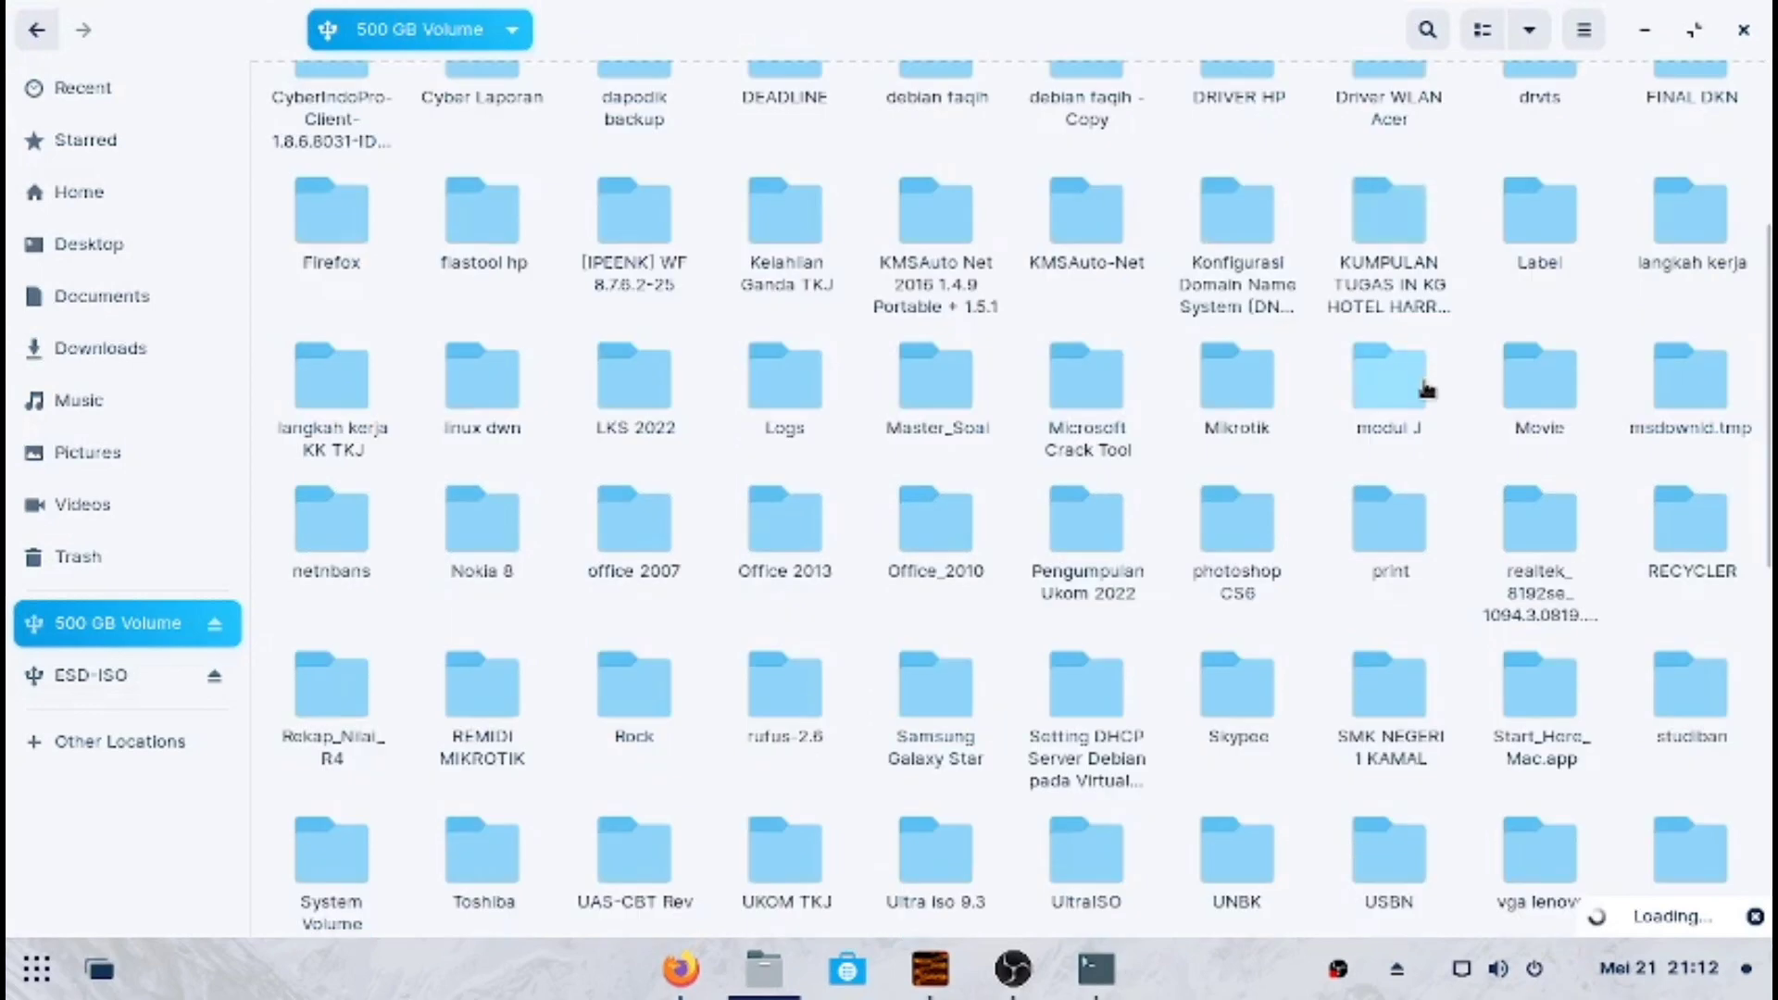
{"action": "scroll", "coordinate": [1421, 408], "scroll_direction": "down", "scroll_amount": 3}
{"action": "double_click", "coordinate": [1352, 741]}
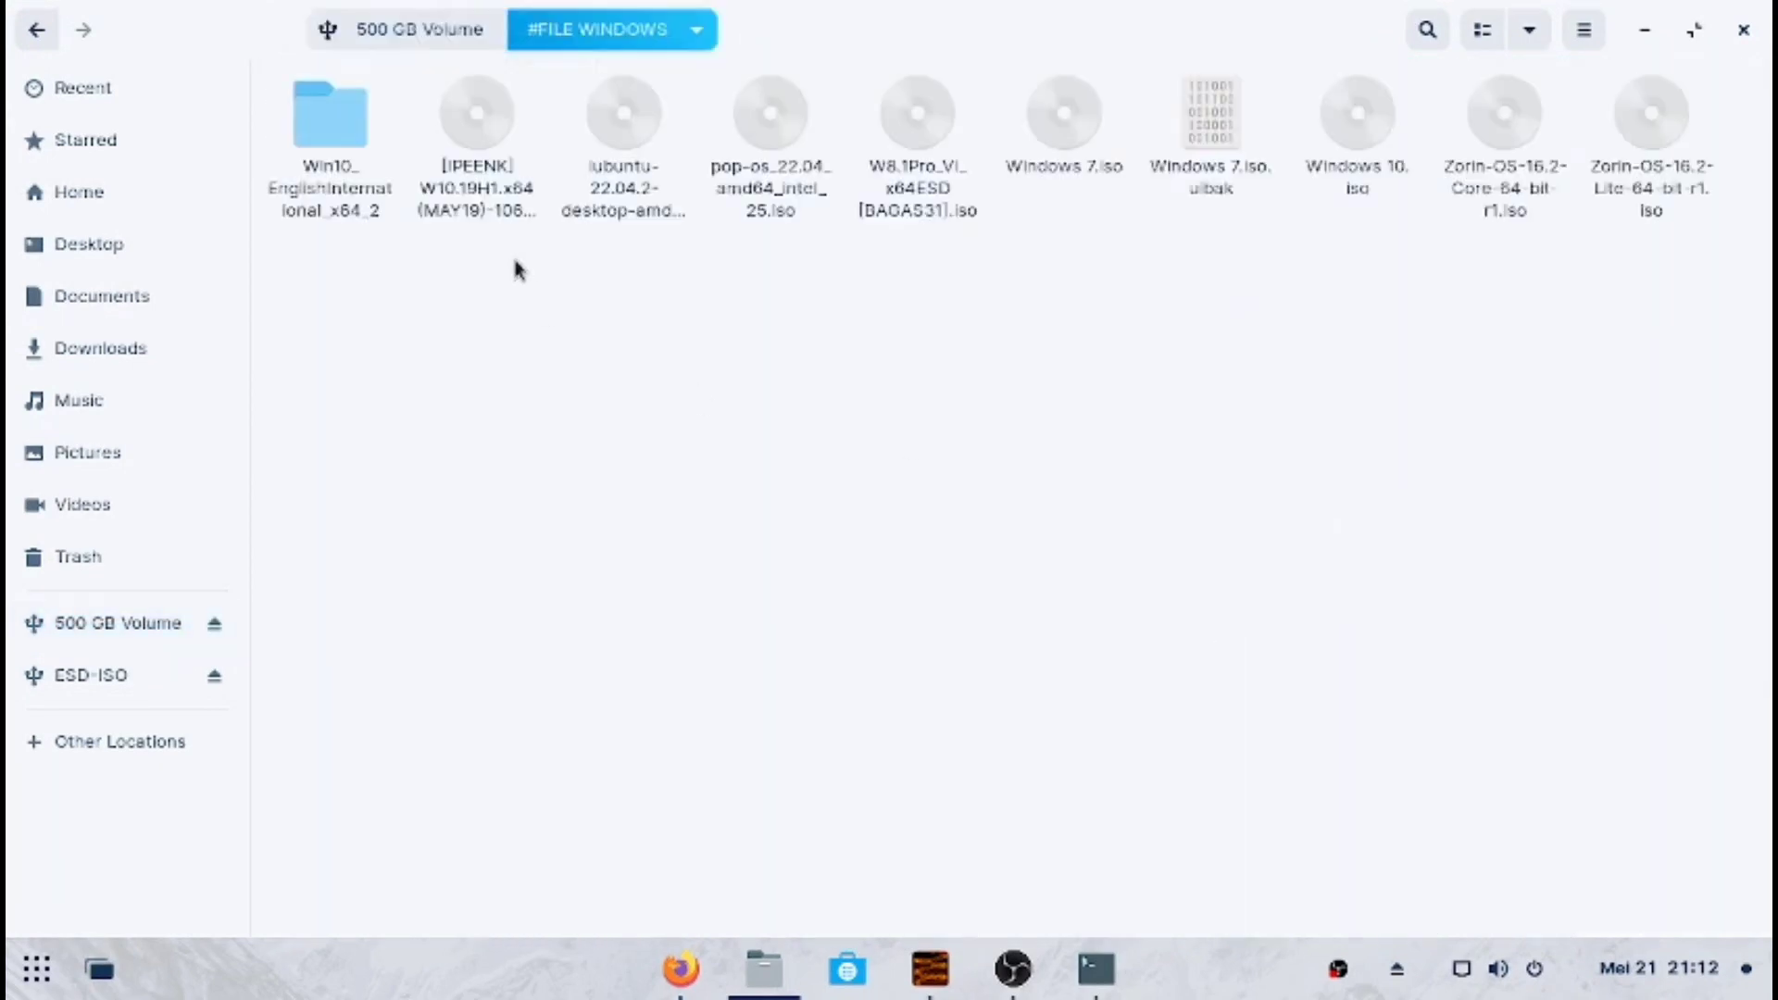
{"action": "double_click", "coordinate": [1365, 163]}
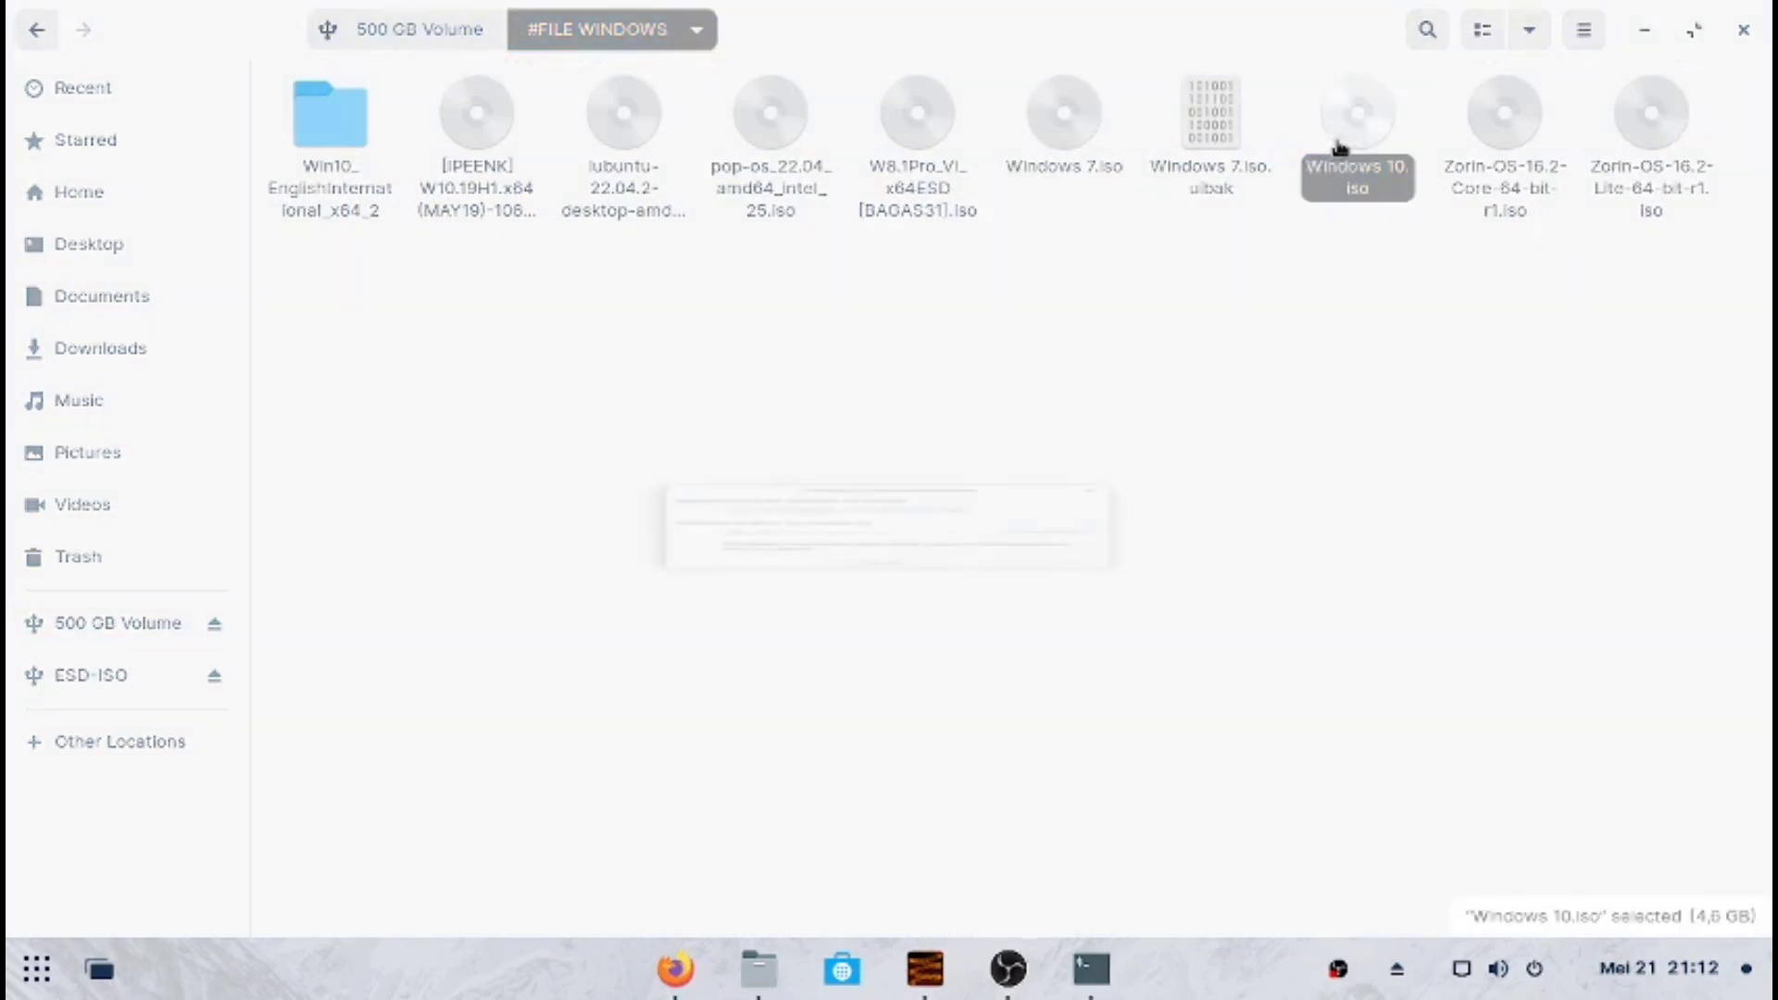
{"action": "left_click", "coordinate": [838, 690]}
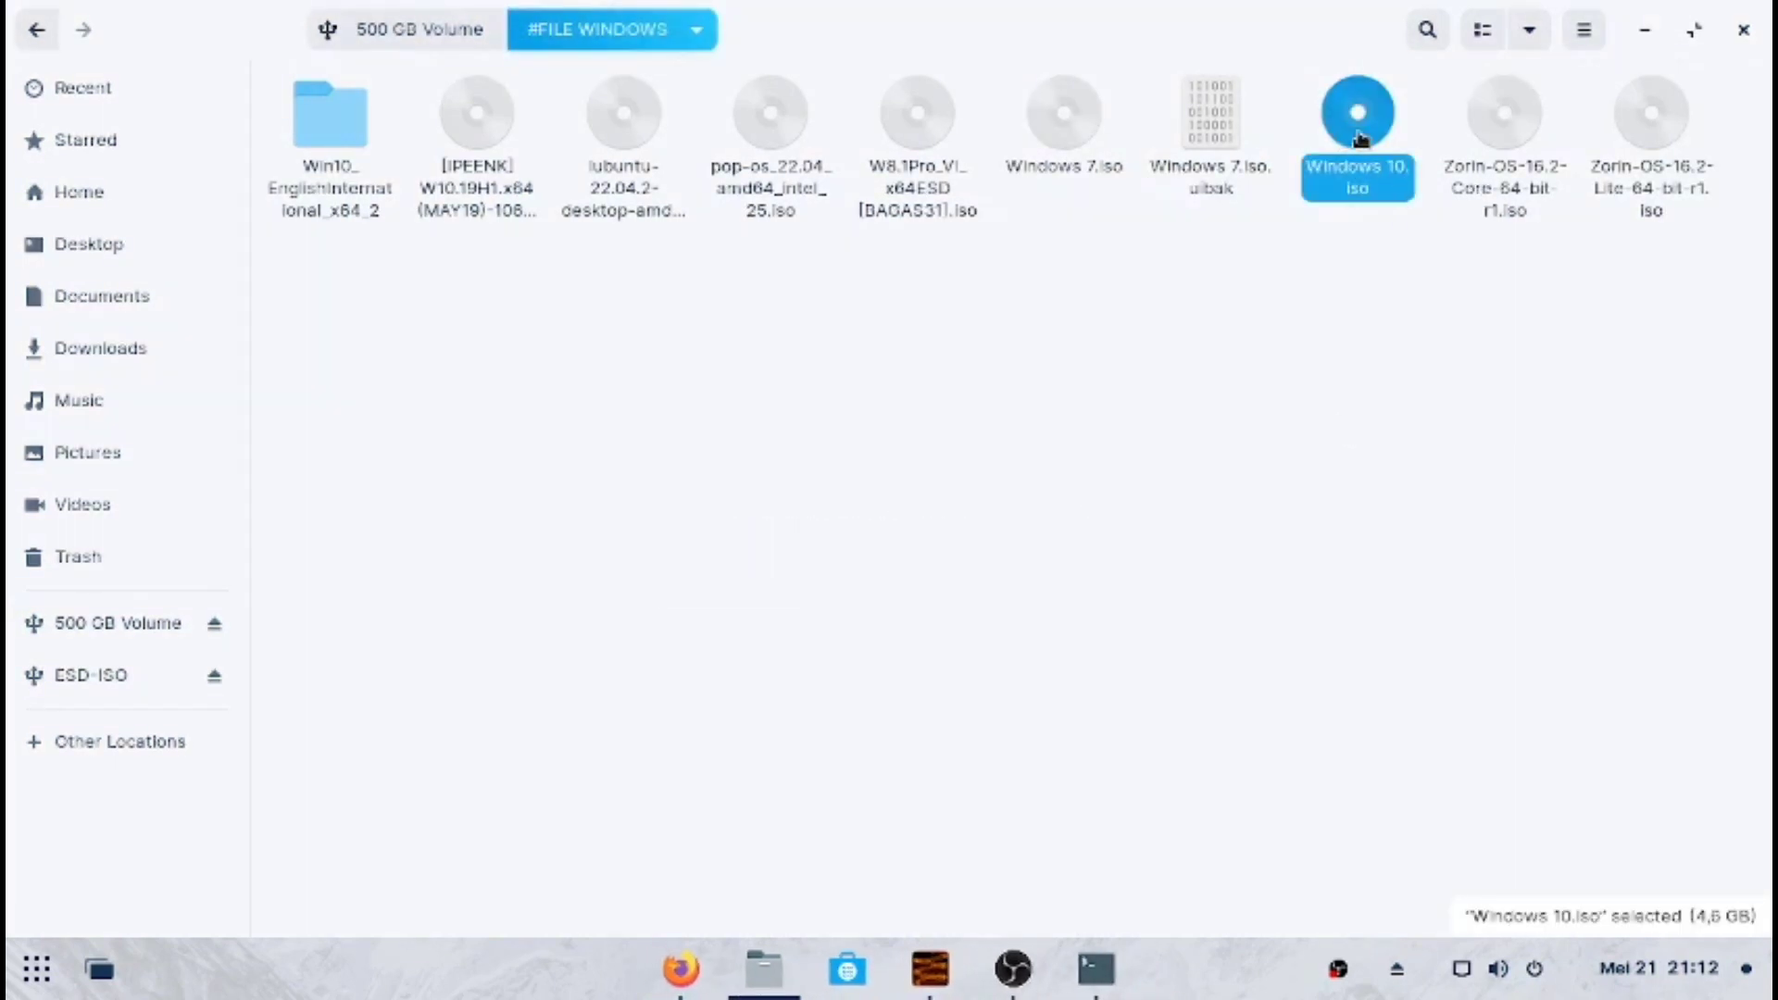
{"action": "left_click", "coordinate": [1645, 30]}
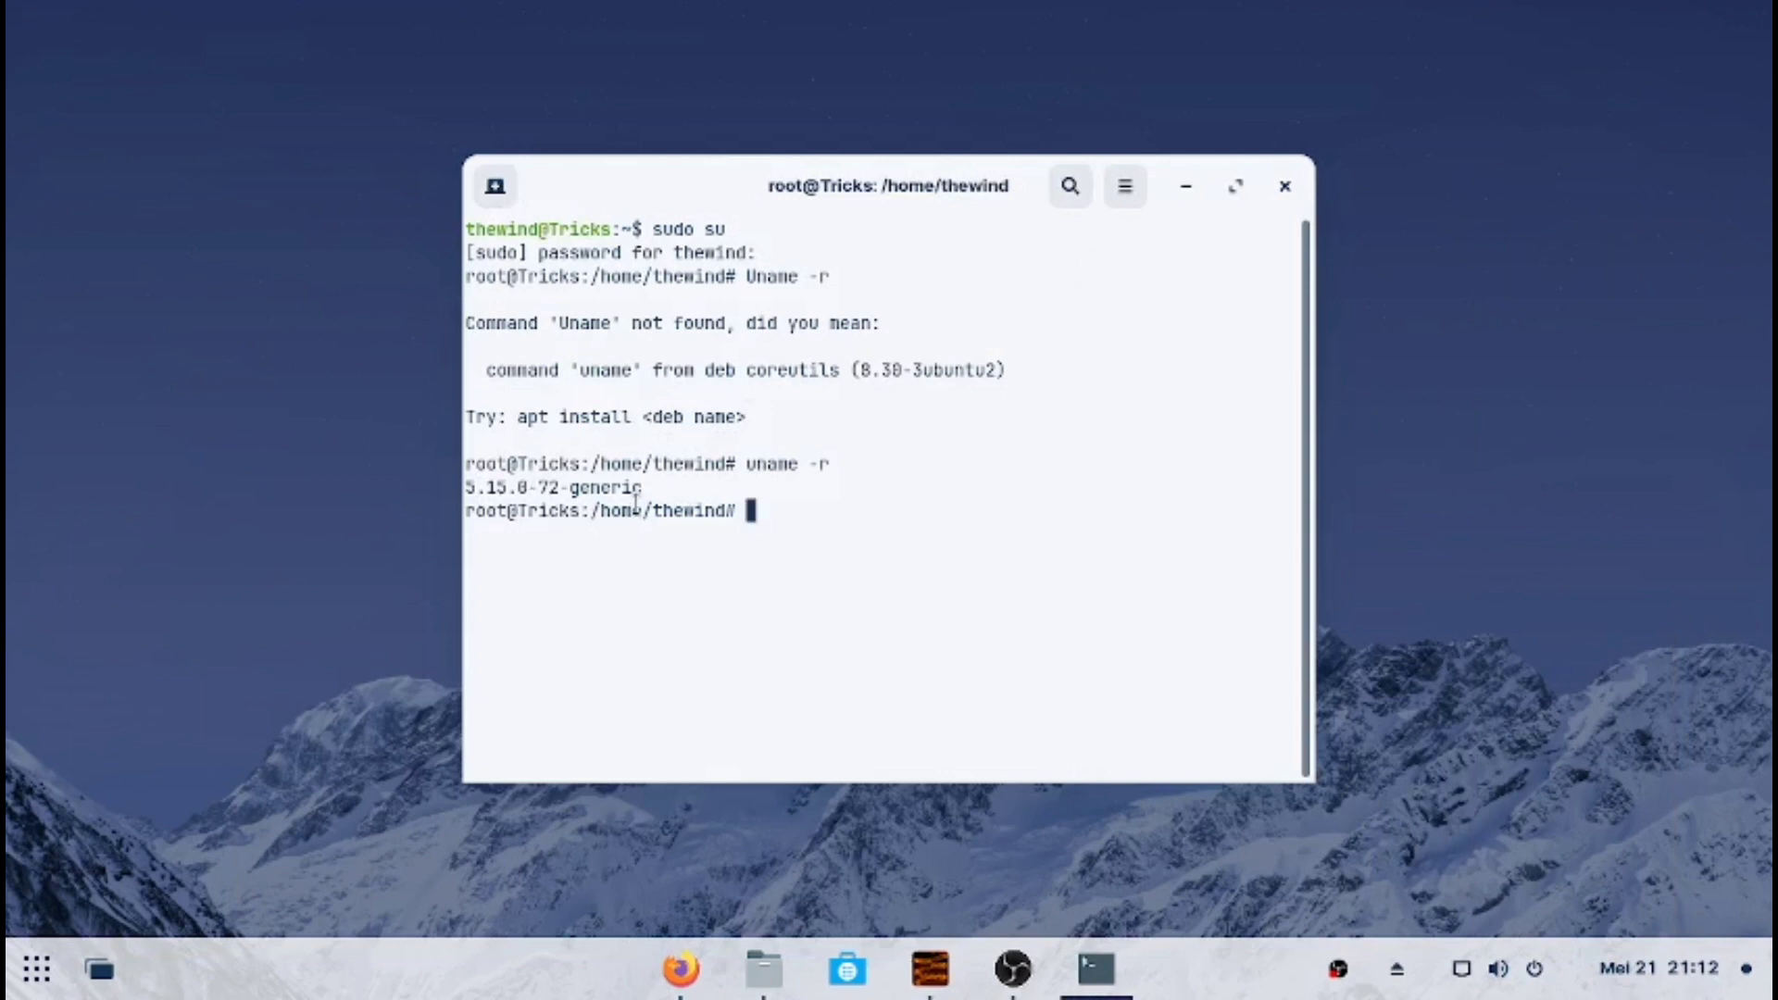
Search the package repositories for gparted with apt search gparted
{"action": "type", "text": "apt search g"}
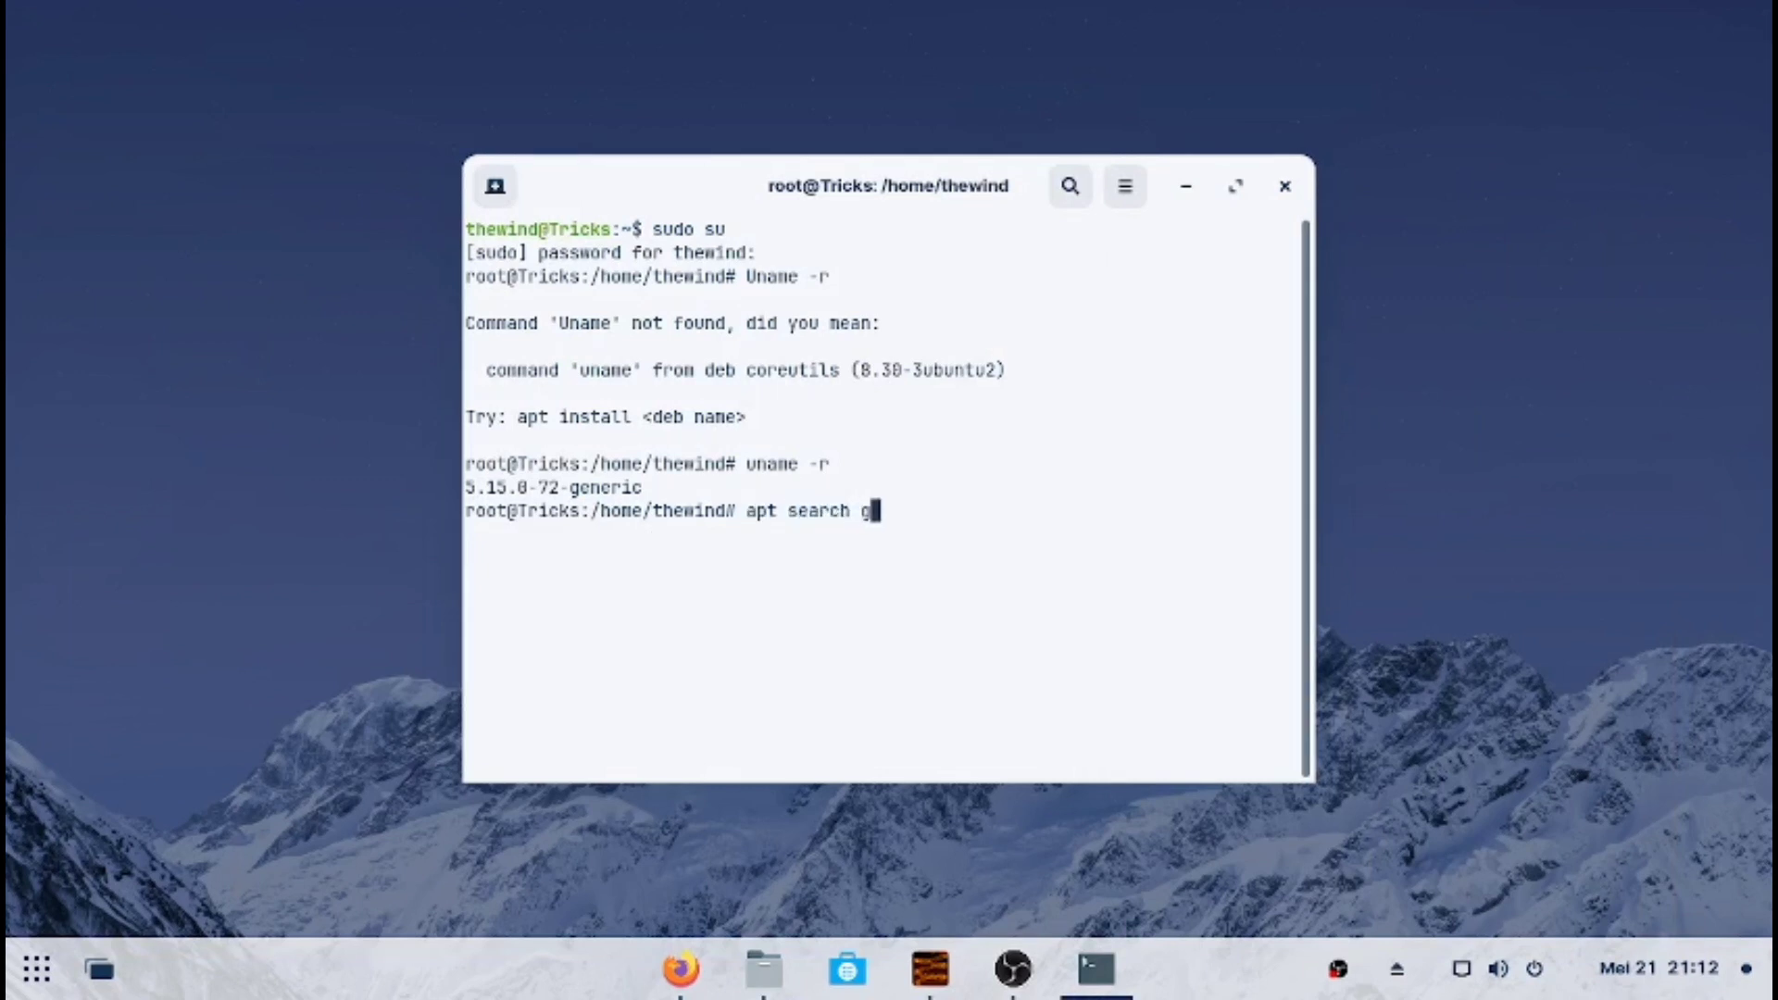
{"action": "type", "text": "parted"}
{"action": "key", "text": "Return"}
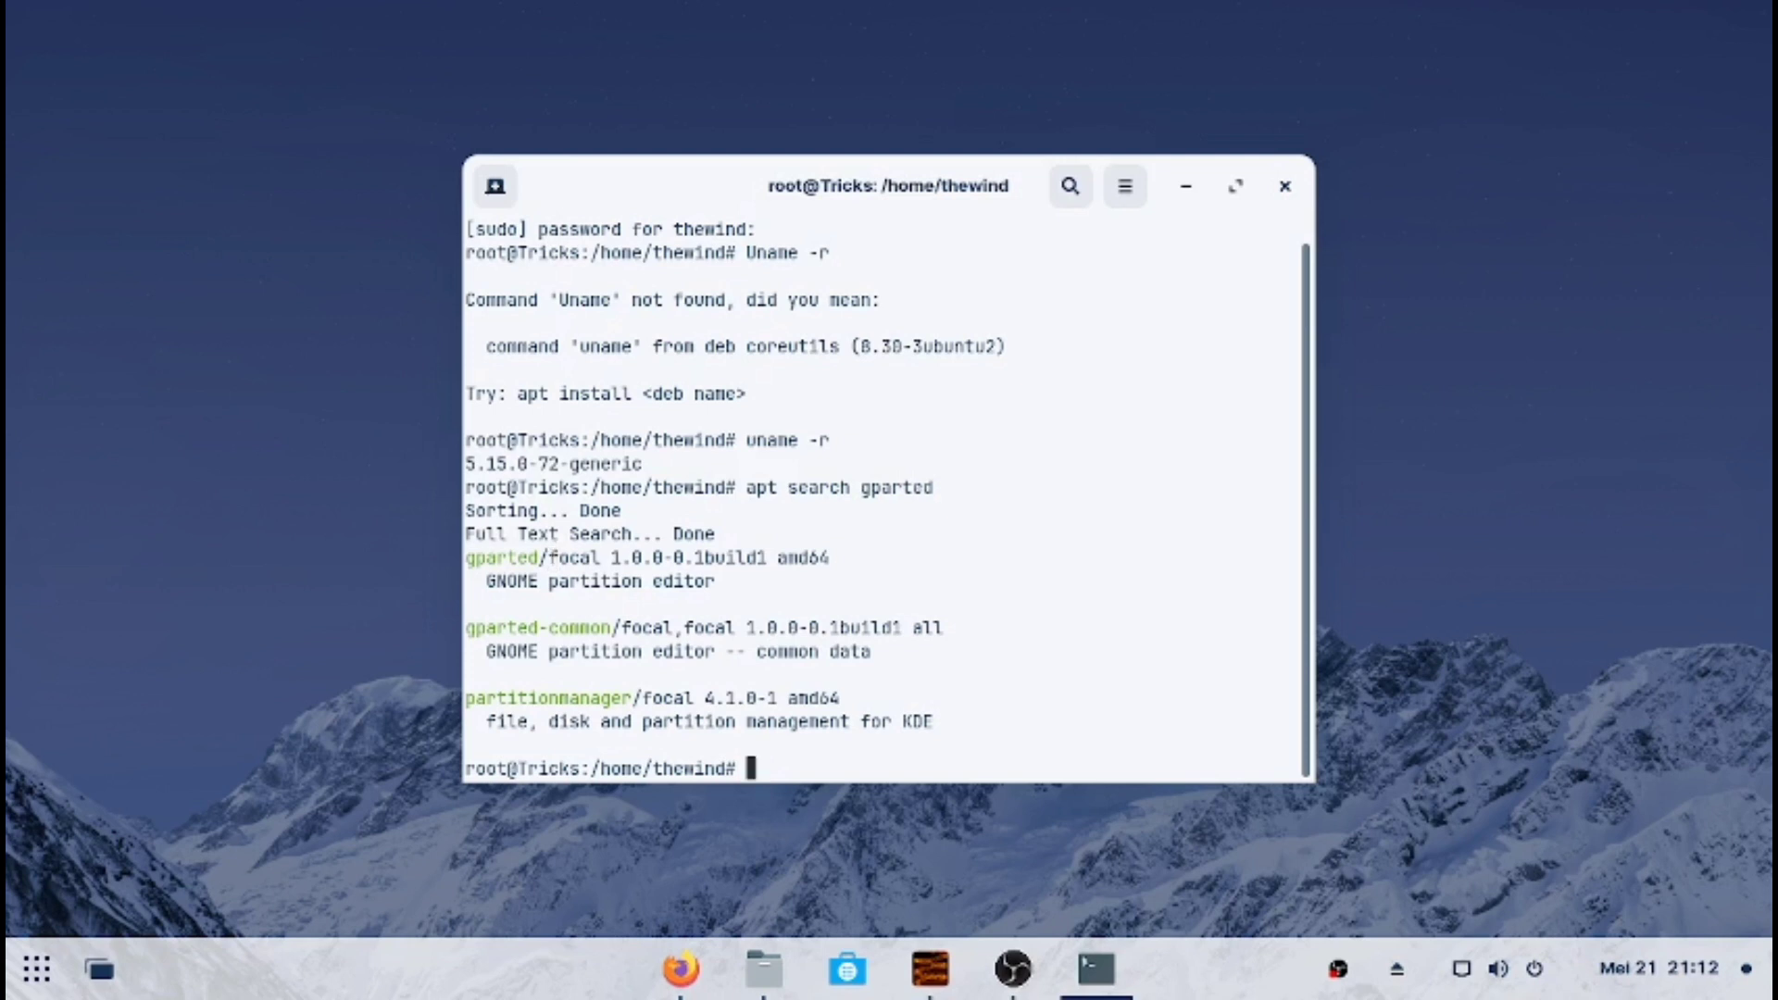
Install the gparted package with apt install gparted, agreeing to continue
{"action": "key", "text": "Up"}
{"action": "key", "text": "Left"}
{"action": "key", "text": "Left"}
{"action": "key", "text": "Left"}
{"action": "key", "text": "Left"}
{"action": "key", "text": "Left"}
{"action": "key", "text": "Left"}
{"action": "key", "text": "Left"}
{"action": "key", "text": "Left"}
{"action": "key", "text": "Left"}
{"action": "key", "text": "Right"}
{"action": "key", "text": "BackSpace"}
{"action": "key", "text": "BackSpace"}
{"action": "key", "text": "BackSpace"}
{"action": "key", "text": "BackSpace"}
{"action": "key", "text": "BackSpace"}
{"action": "key", "text": "BackSpace"}
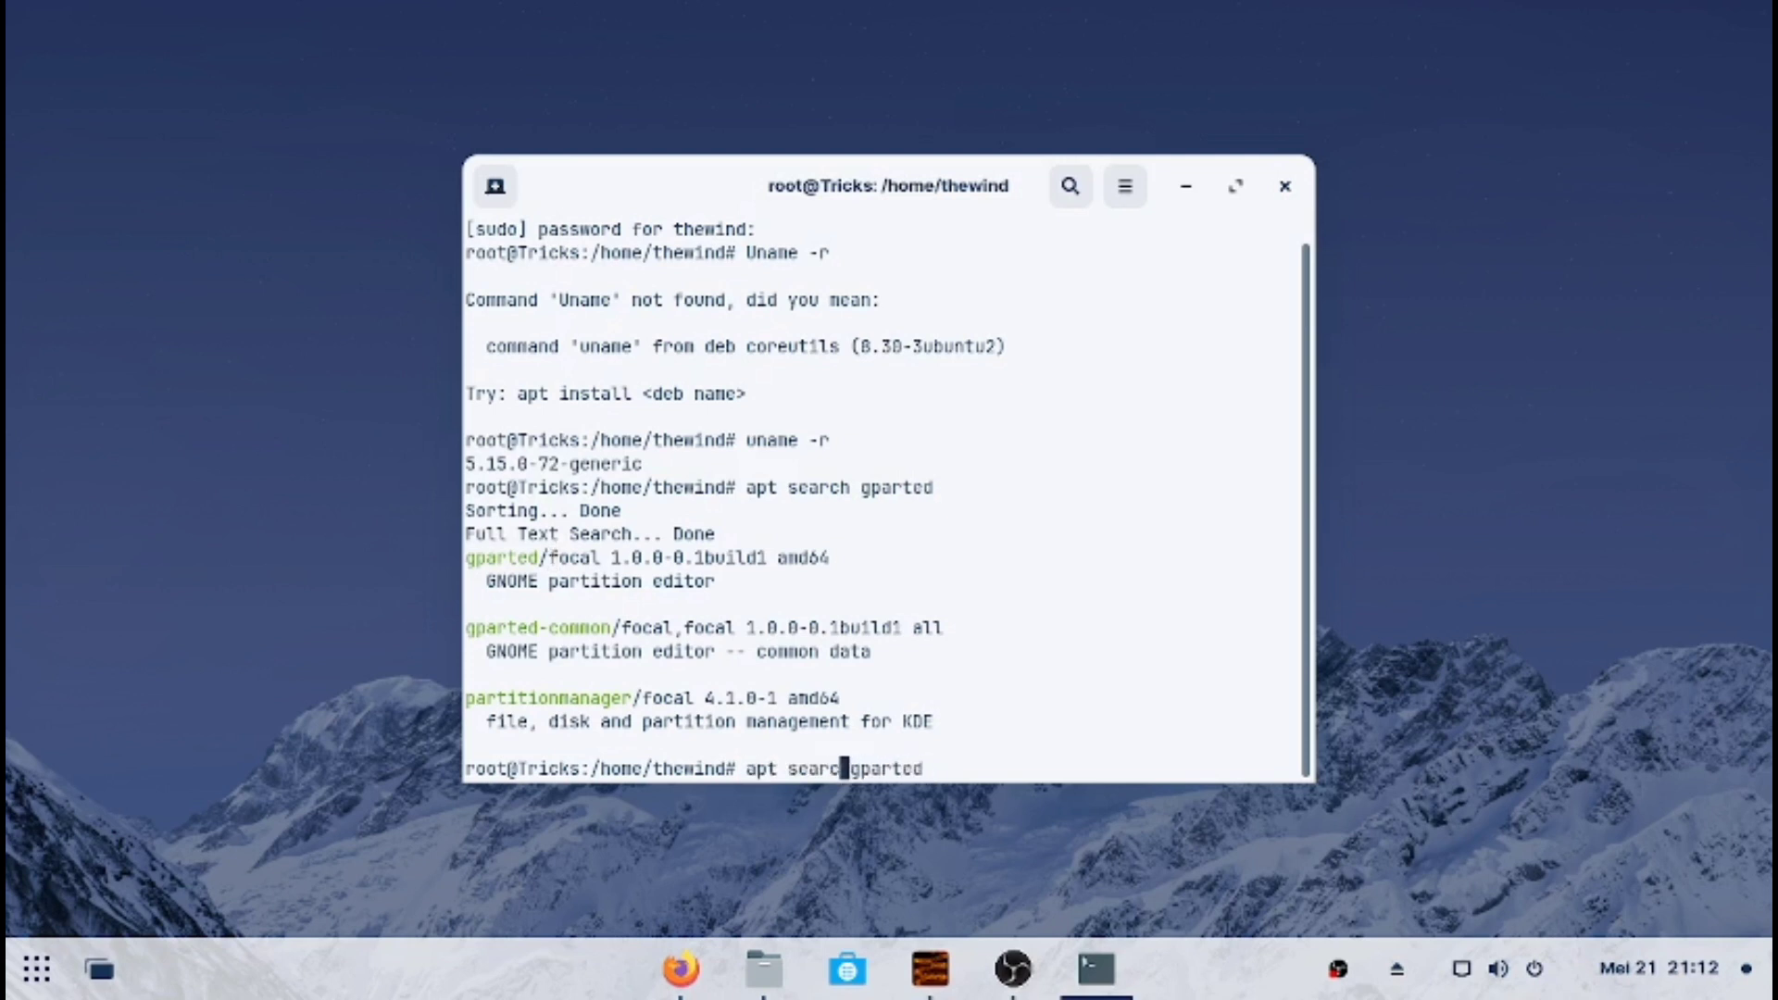
{"action": "type", "text": "install"}
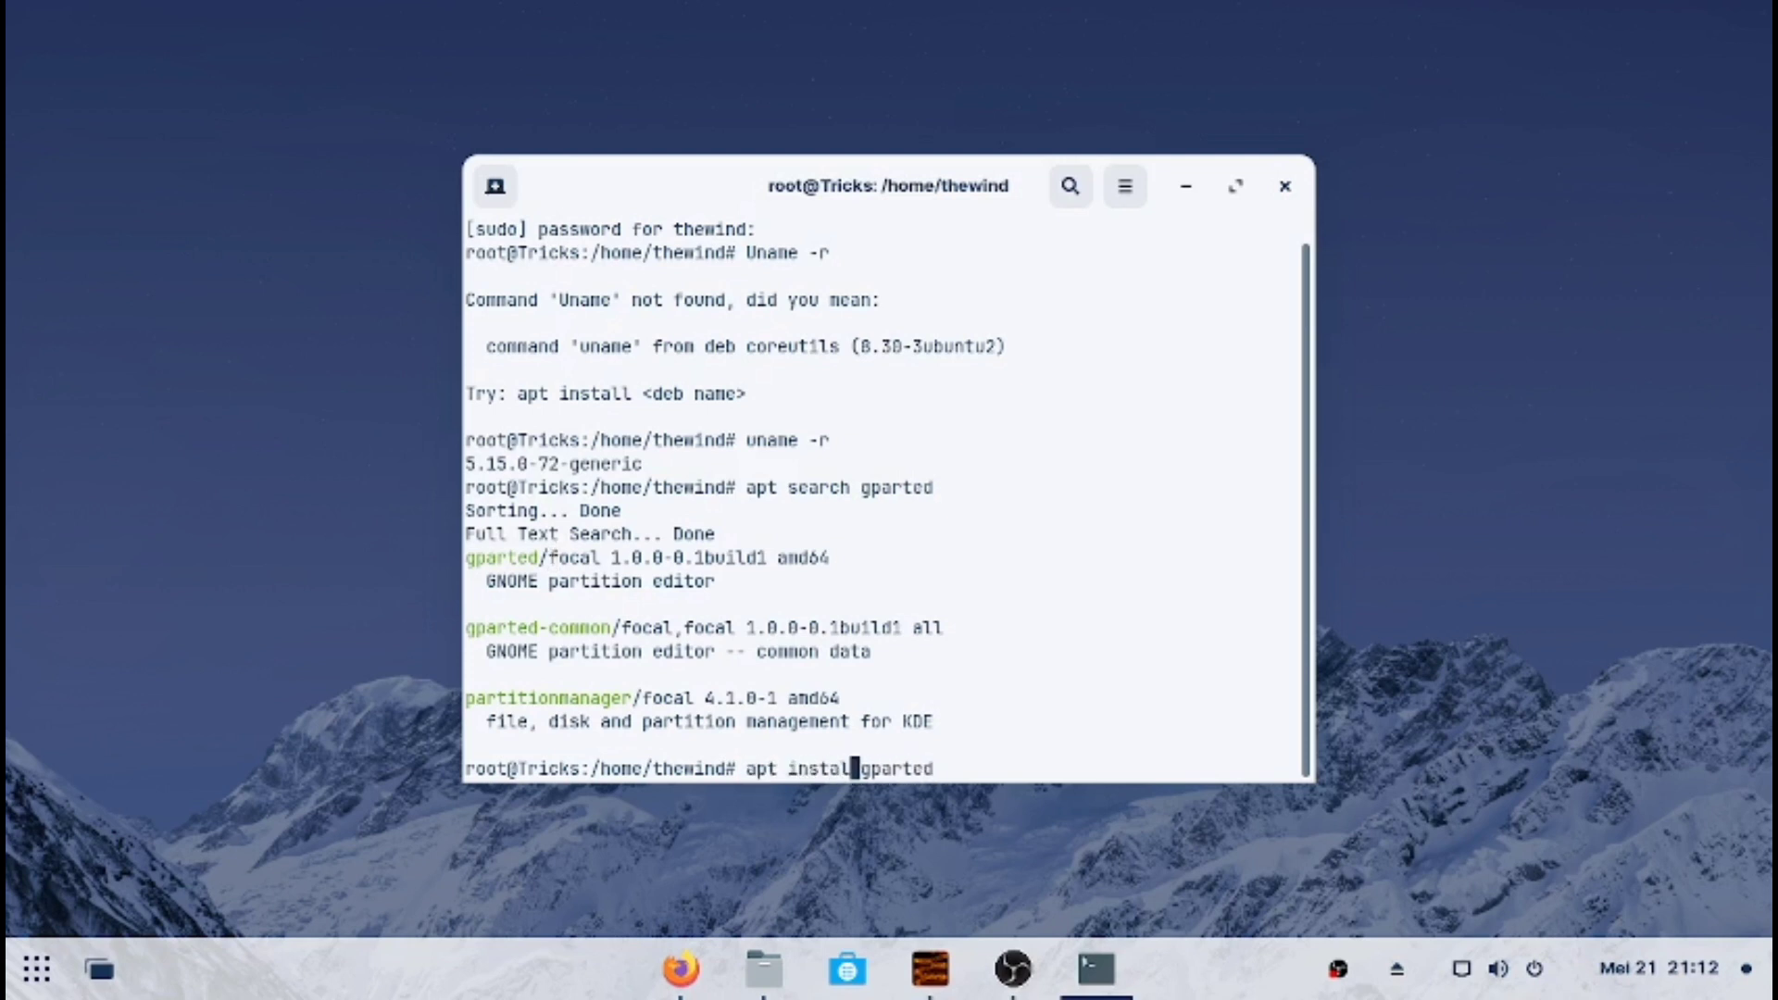
{"action": "key", "text": "Return"}
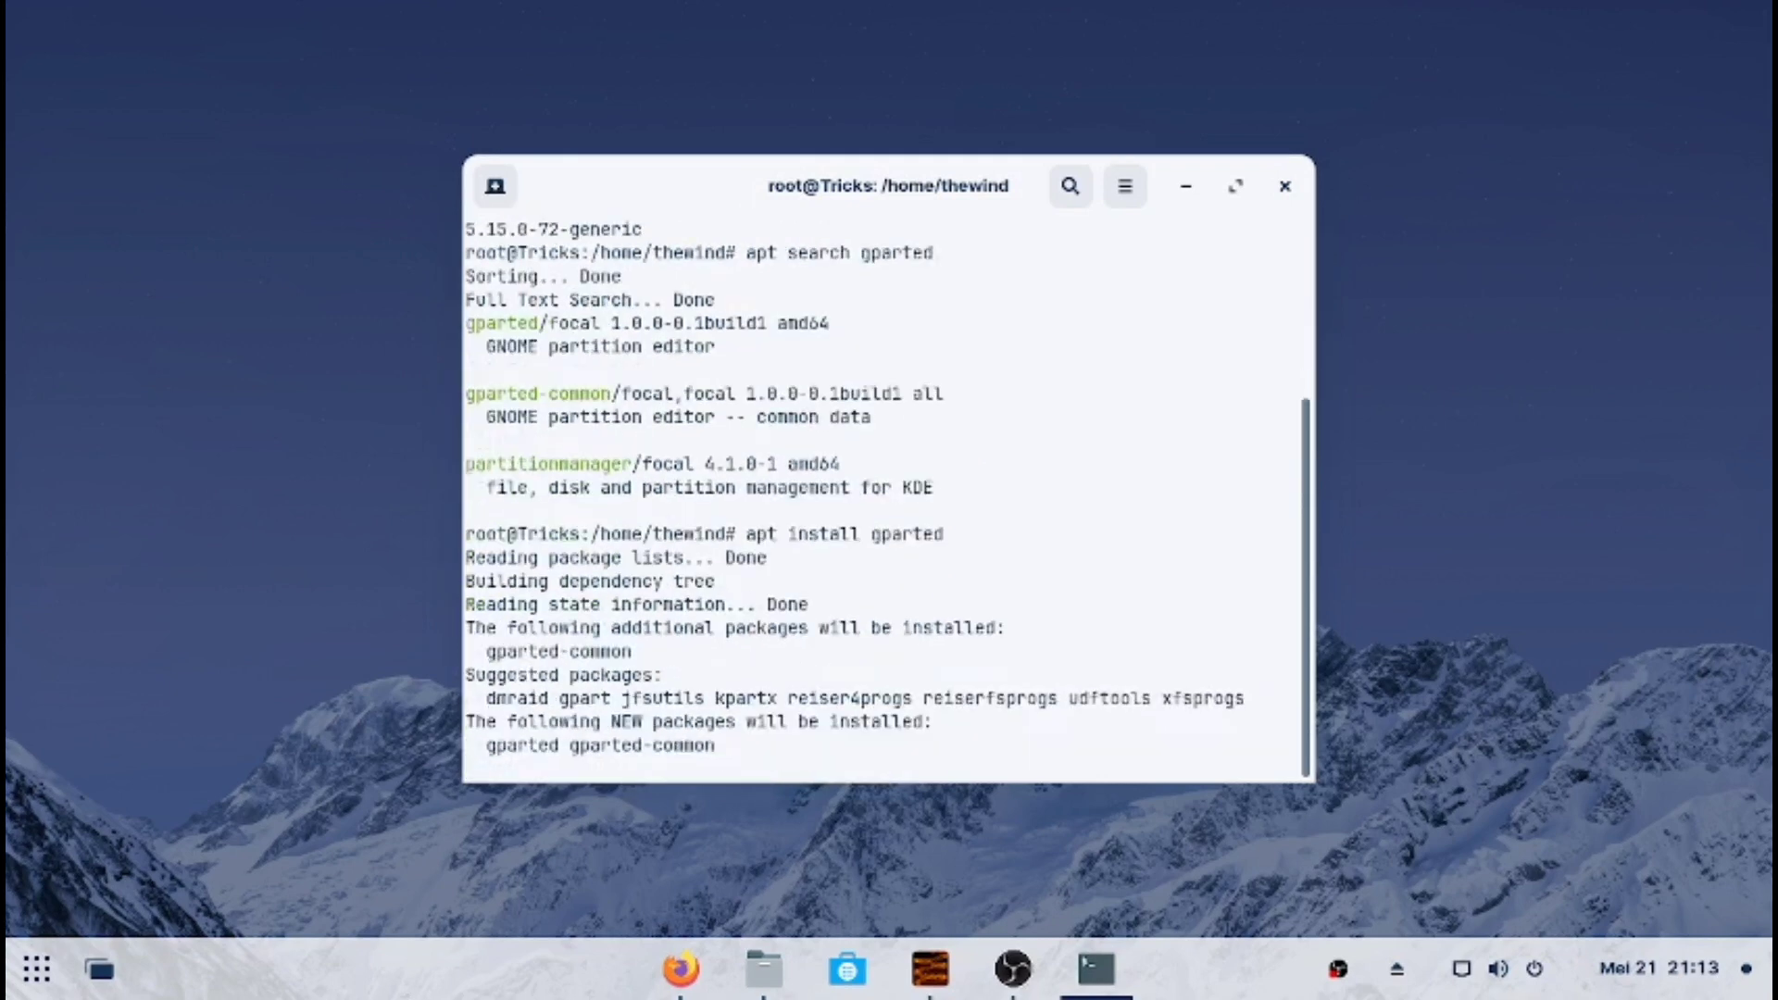
{"action": "type", "text": "y"}
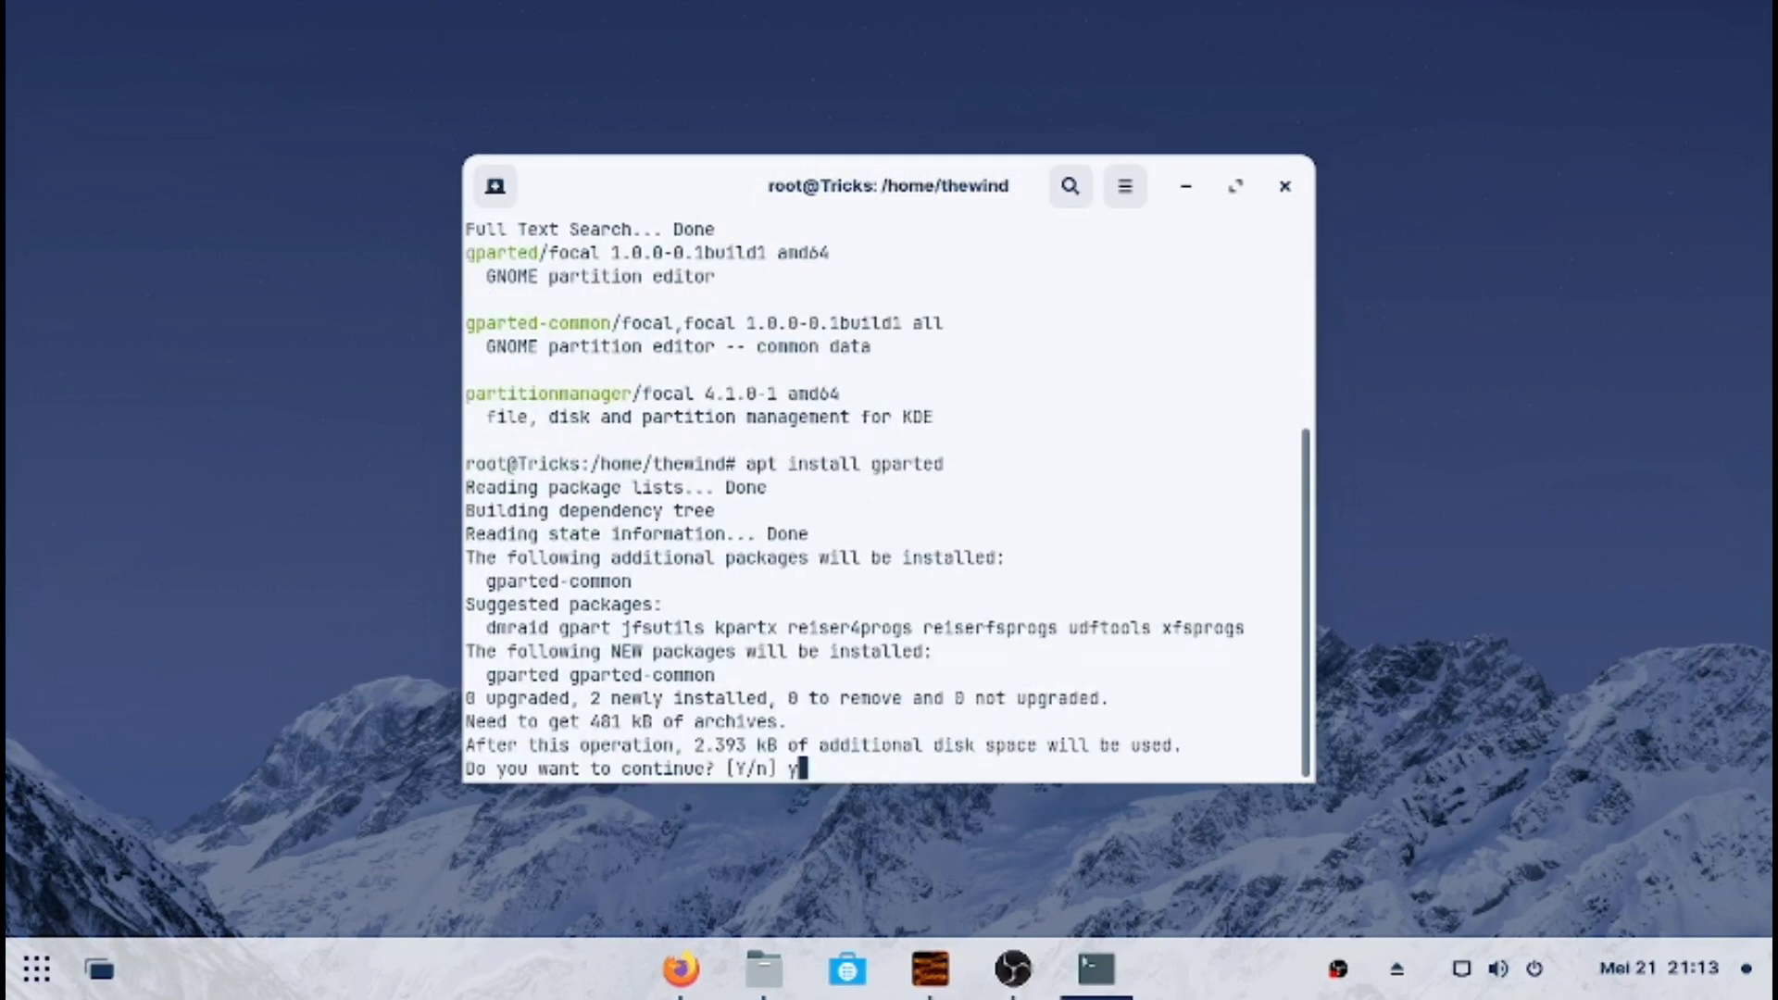
{"action": "key", "text": "Return"}
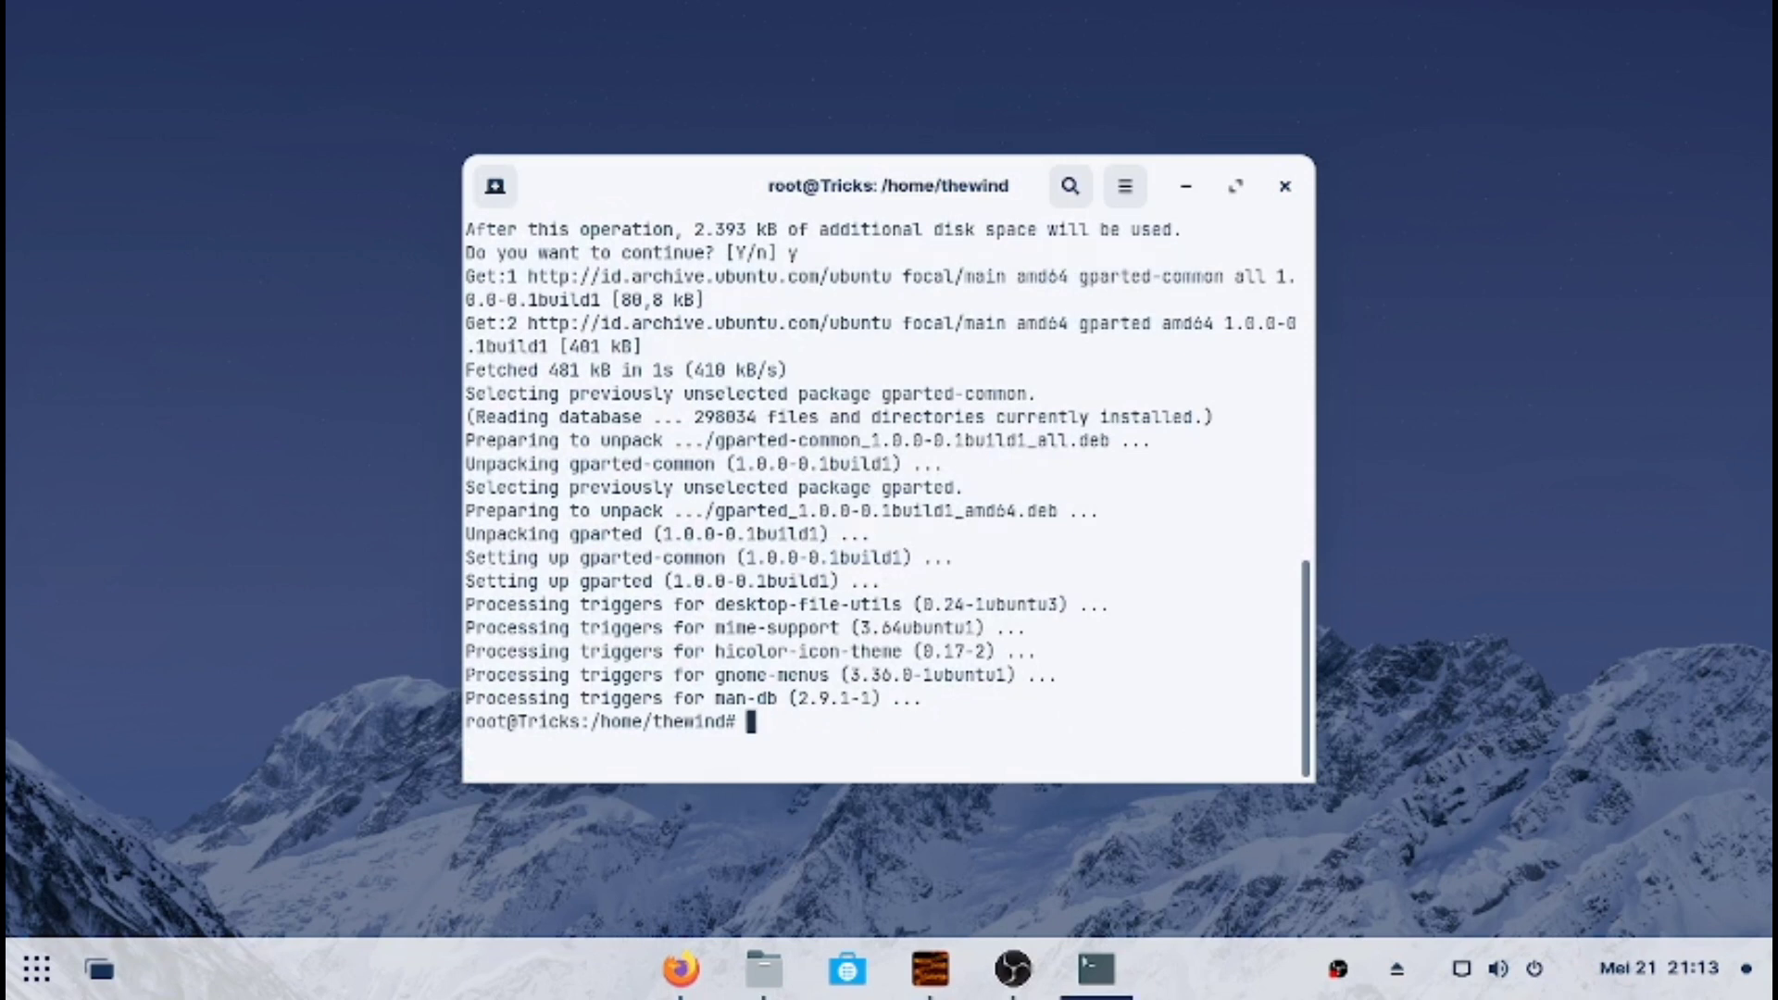
Switch to Files to inspect the actions available for the ESD-ISO drive, then minimize the window
{"action": "left_click", "coordinate": [762, 968]}
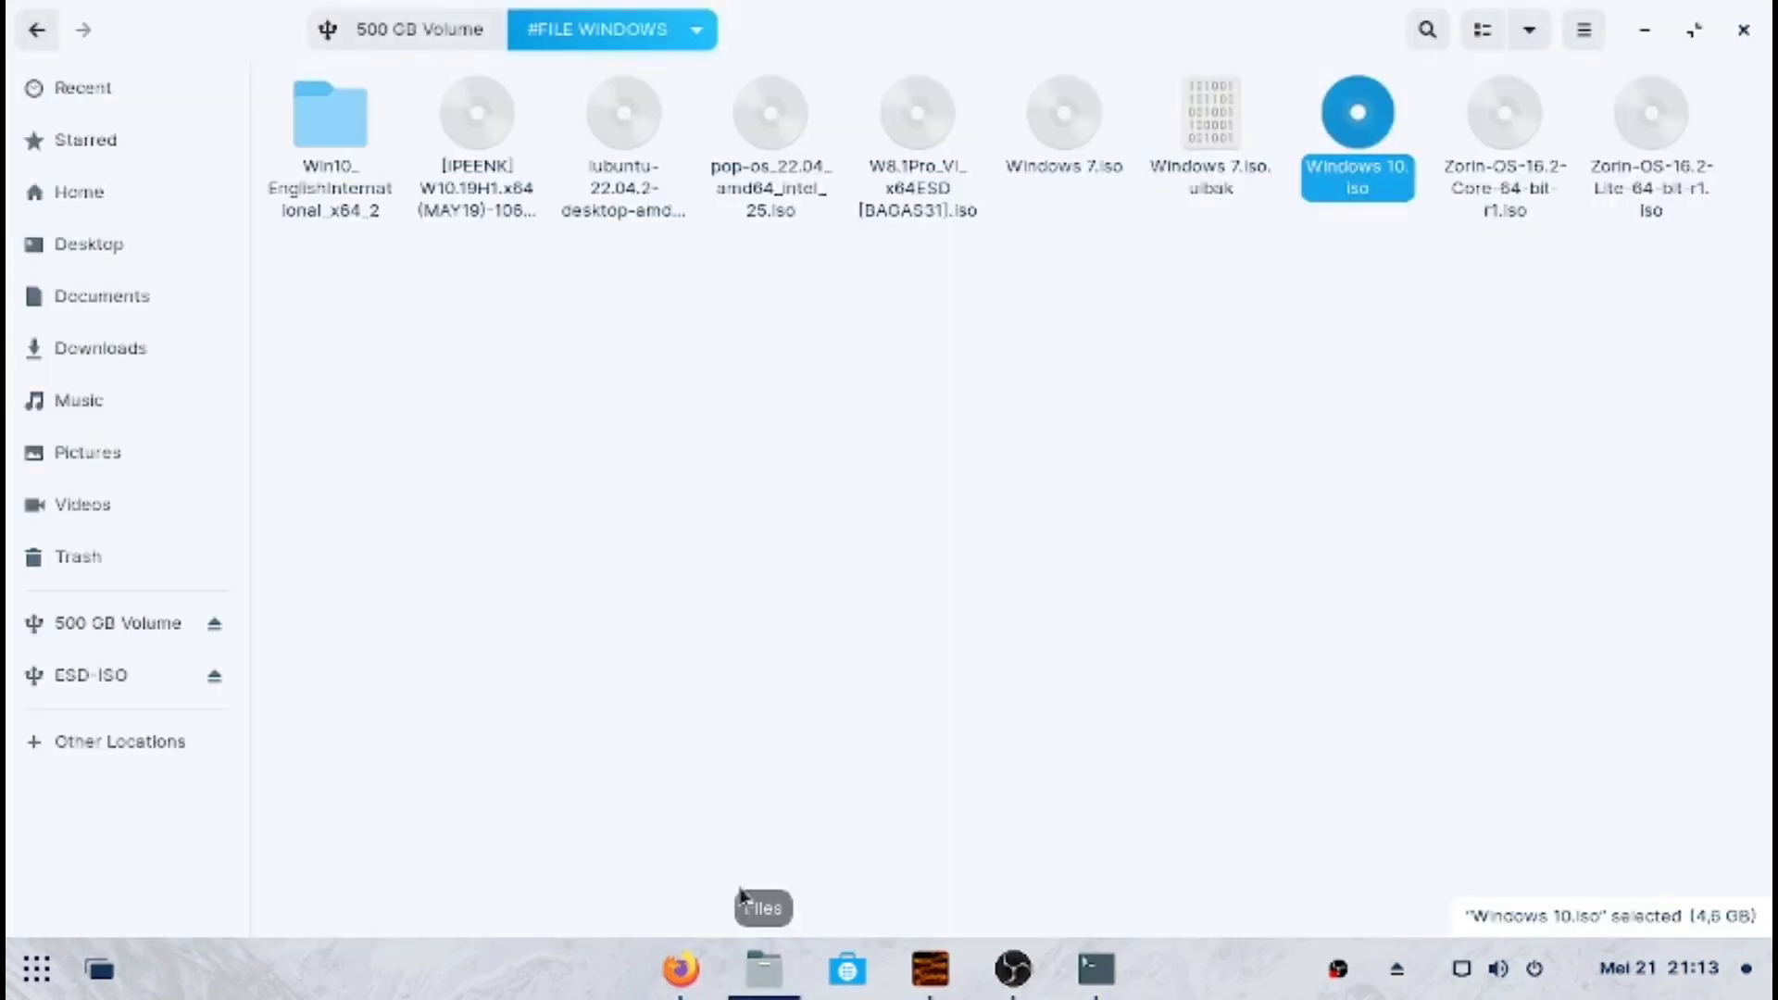
{"action": "right_click", "coordinate": [104, 675]}
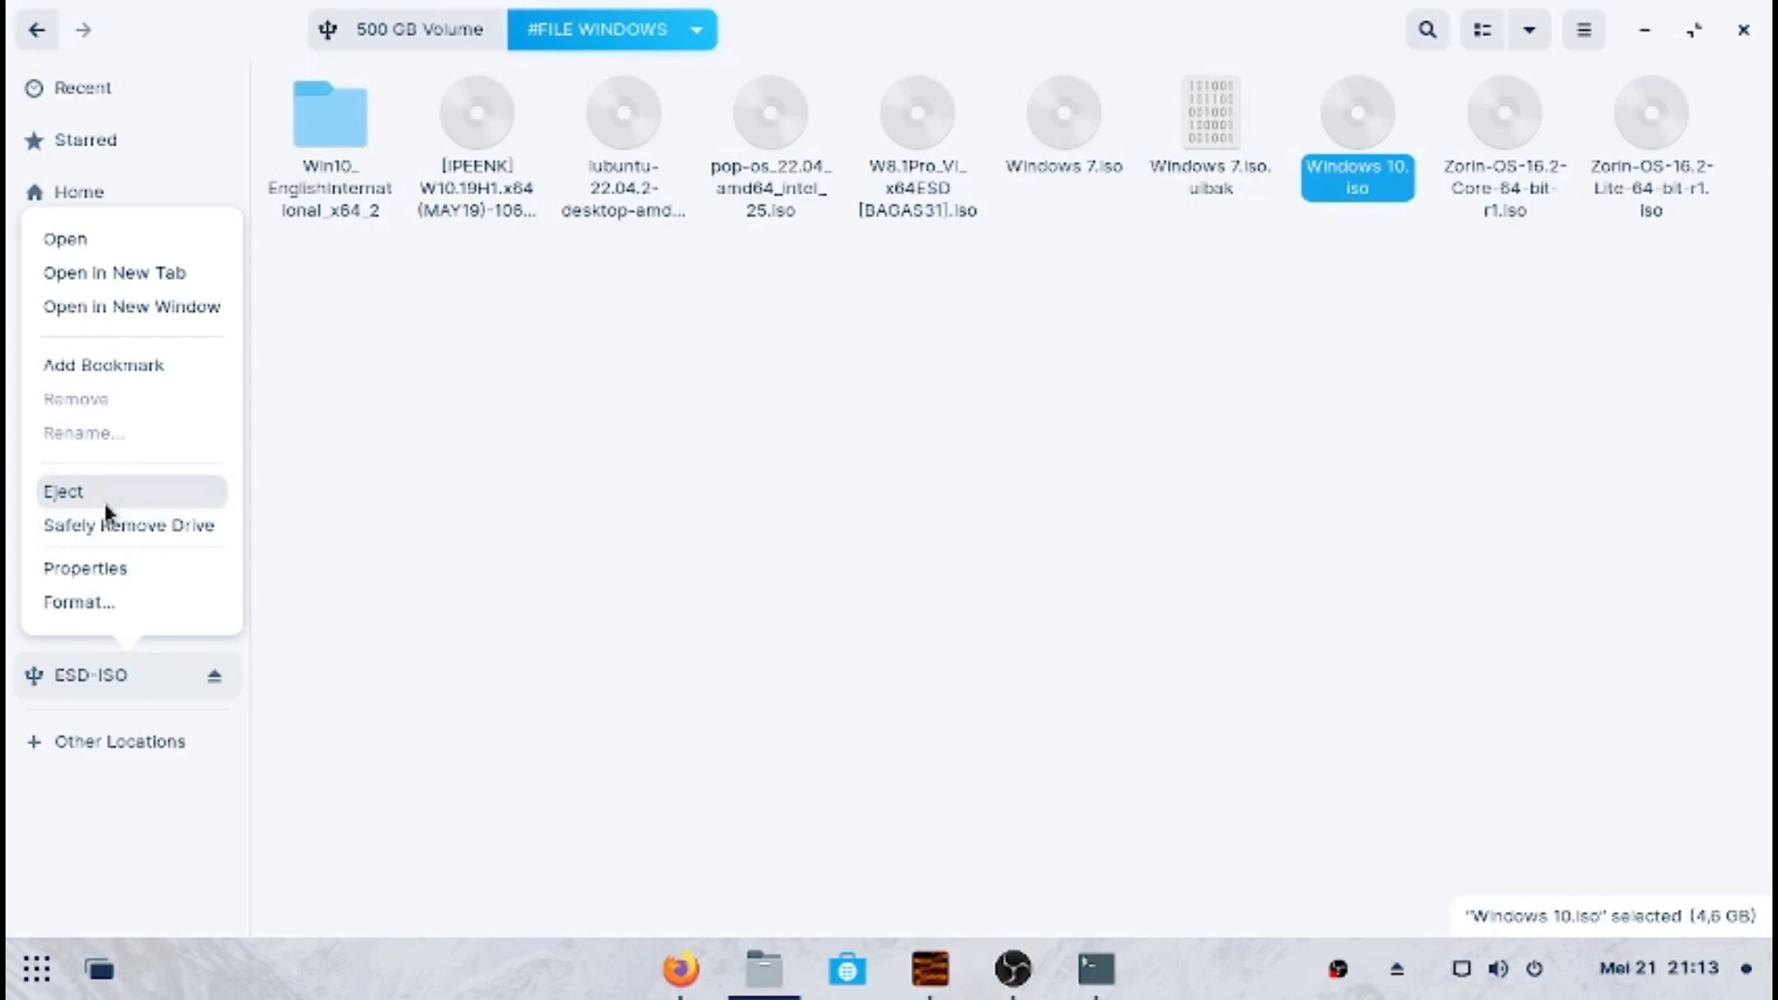
{"action": "left_click", "coordinate": [1353, 148]}
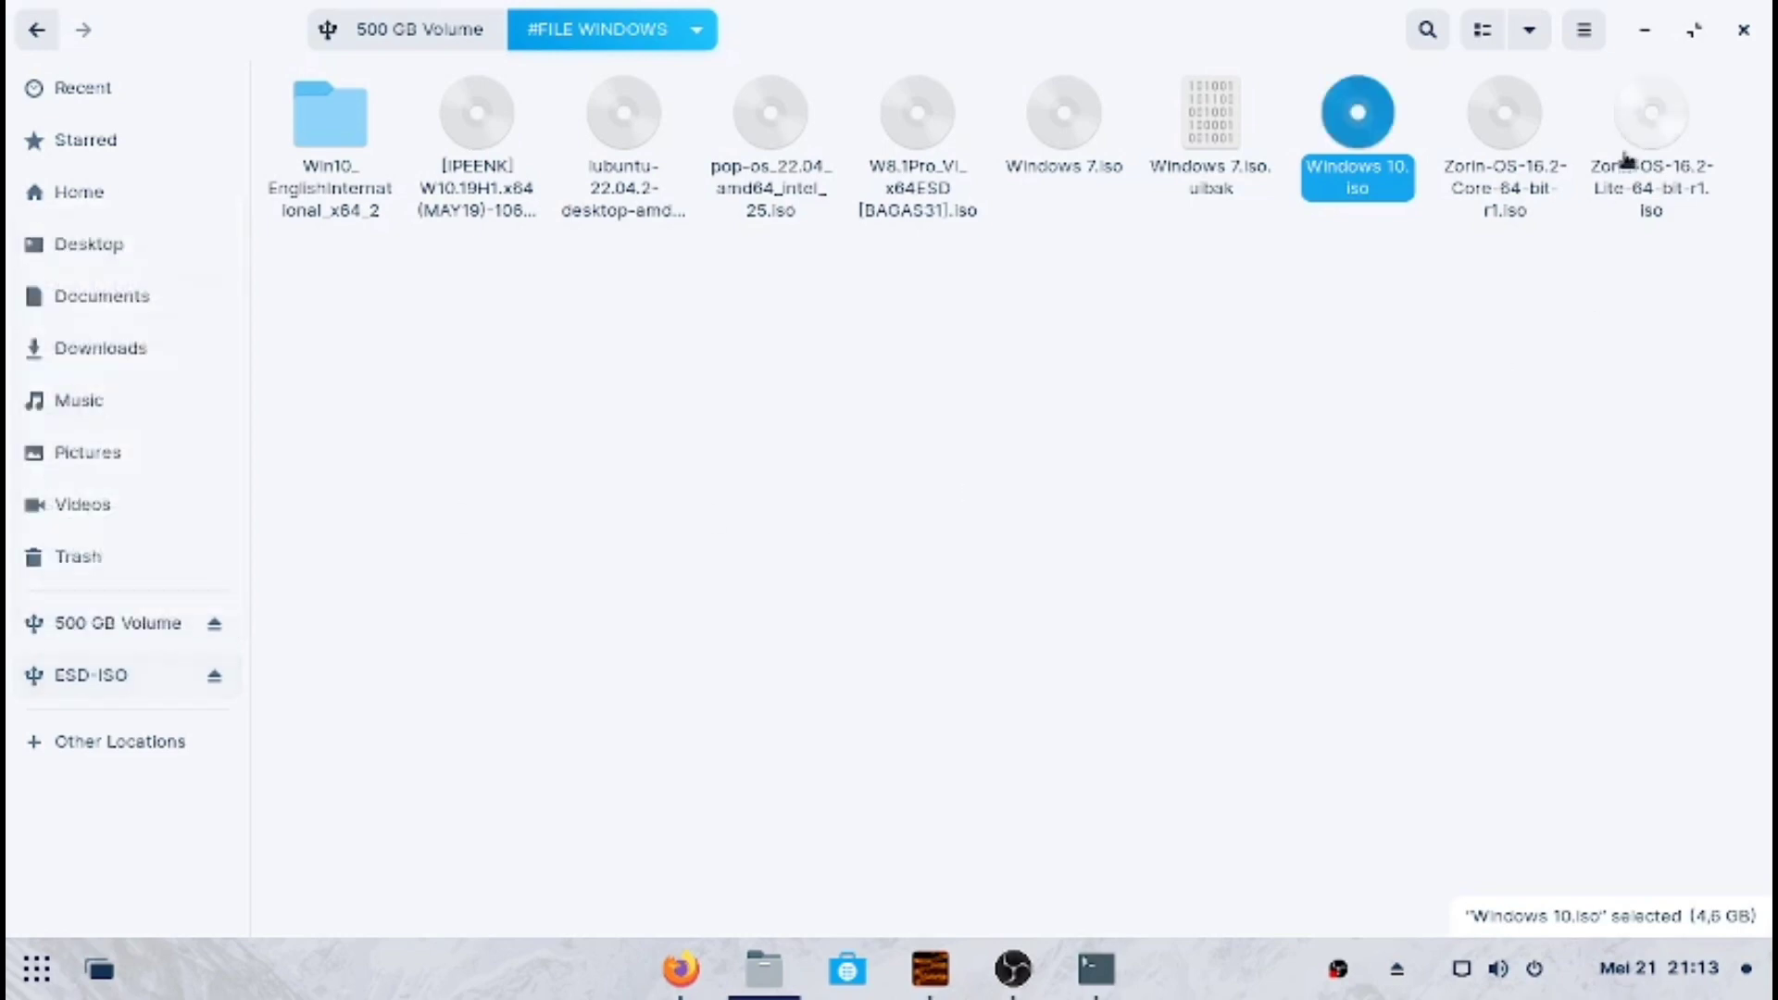
{"action": "double_click", "coordinate": [1652, 42]}
{"action": "left_click", "coordinate": [1607, 69]}
Launch GParted and authenticate with the account password to run it as root
{"action": "key", "text": "super"}
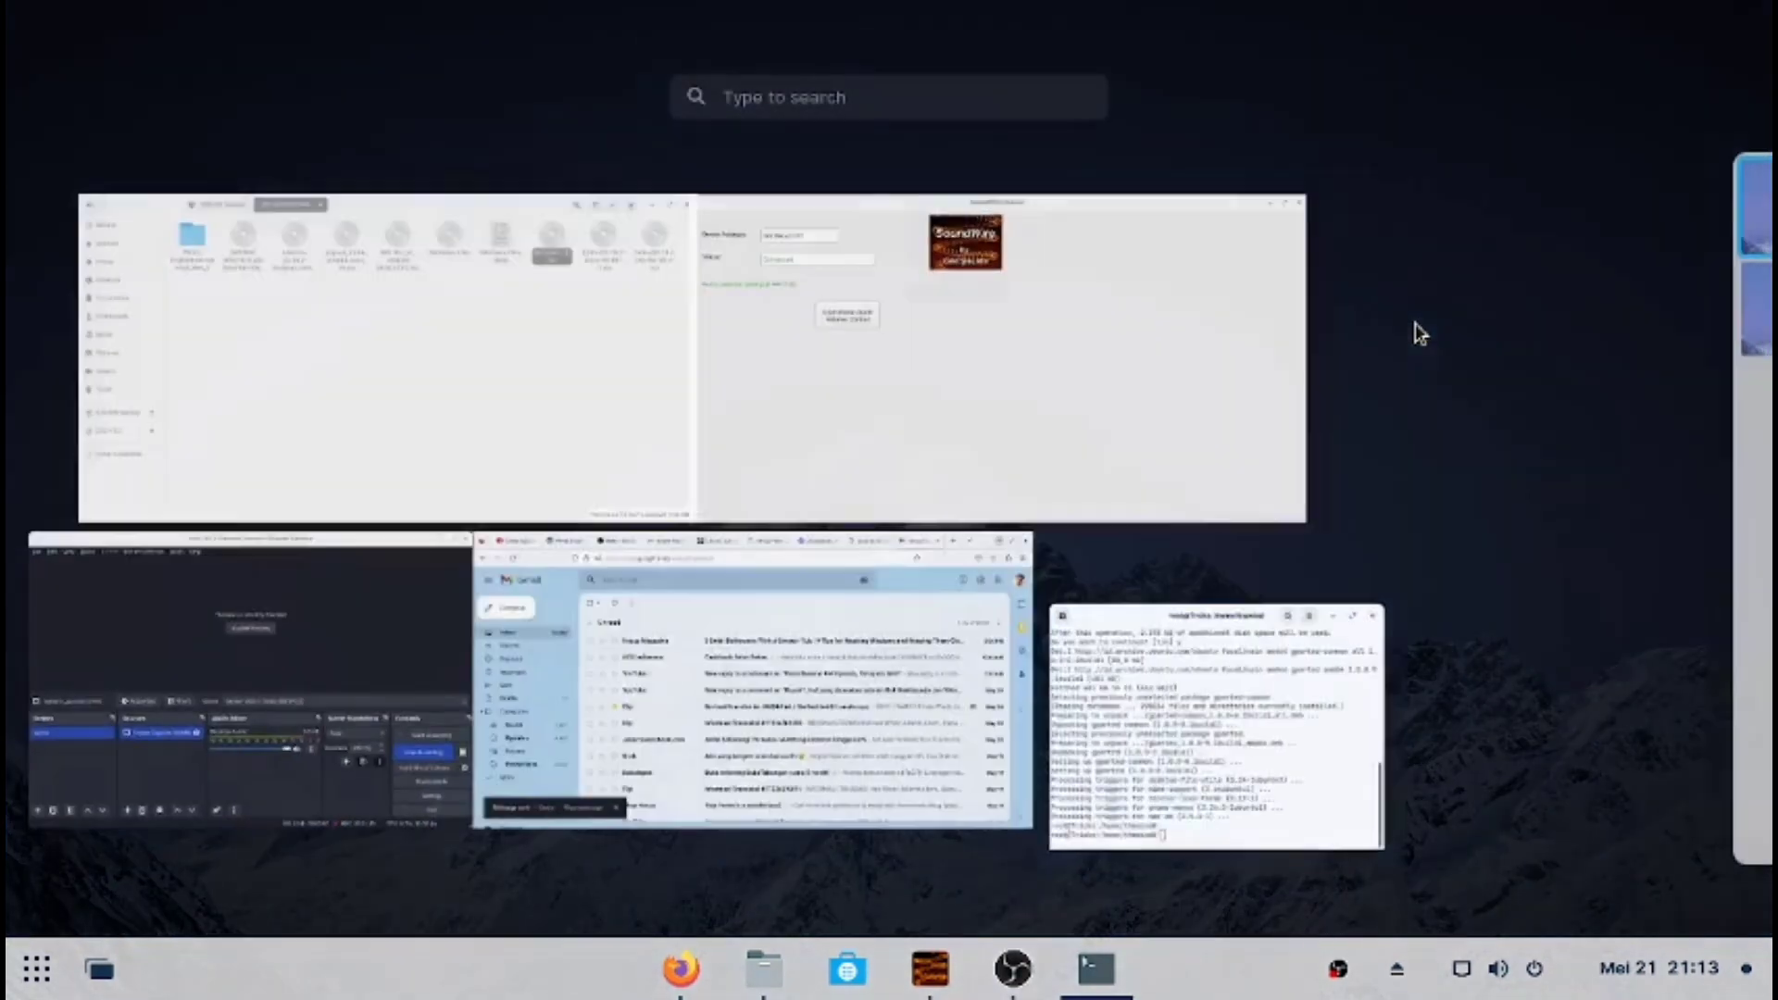
{"action": "type", "text": "gpar"}
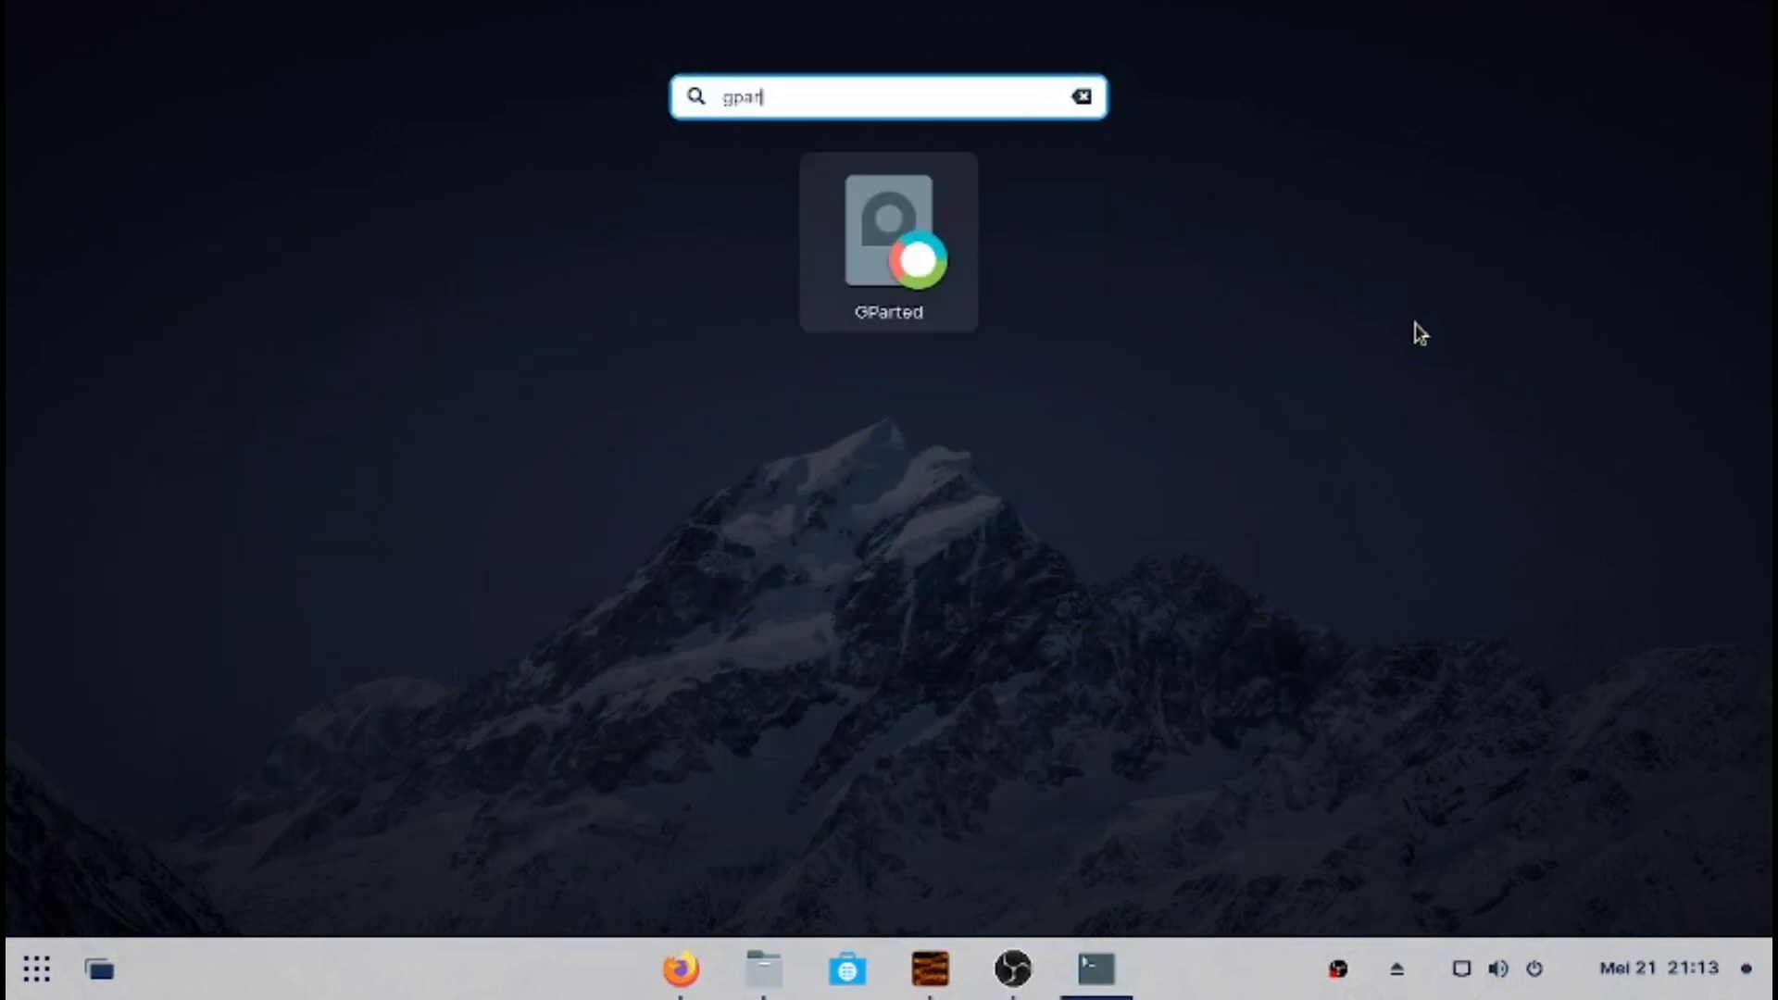
{"action": "left_click", "coordinate": [917, 259]}
{"action": "type", "text": "******"}
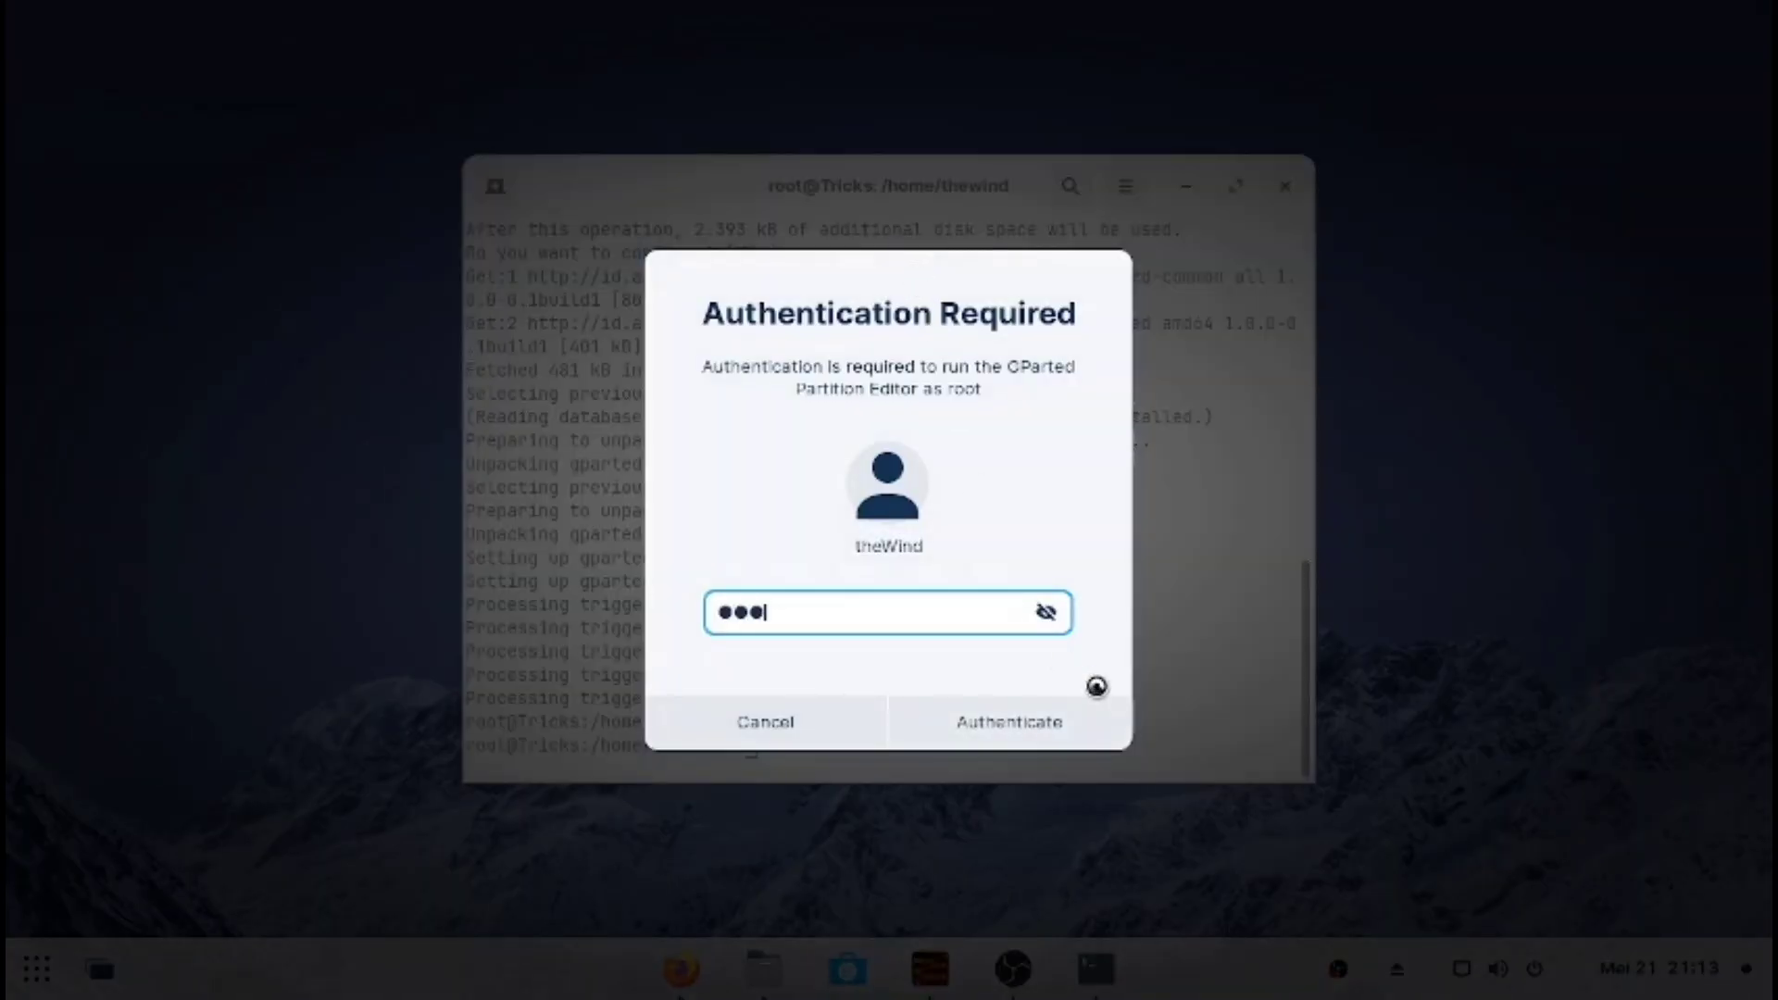
{"action": "key", "text": "Return"}
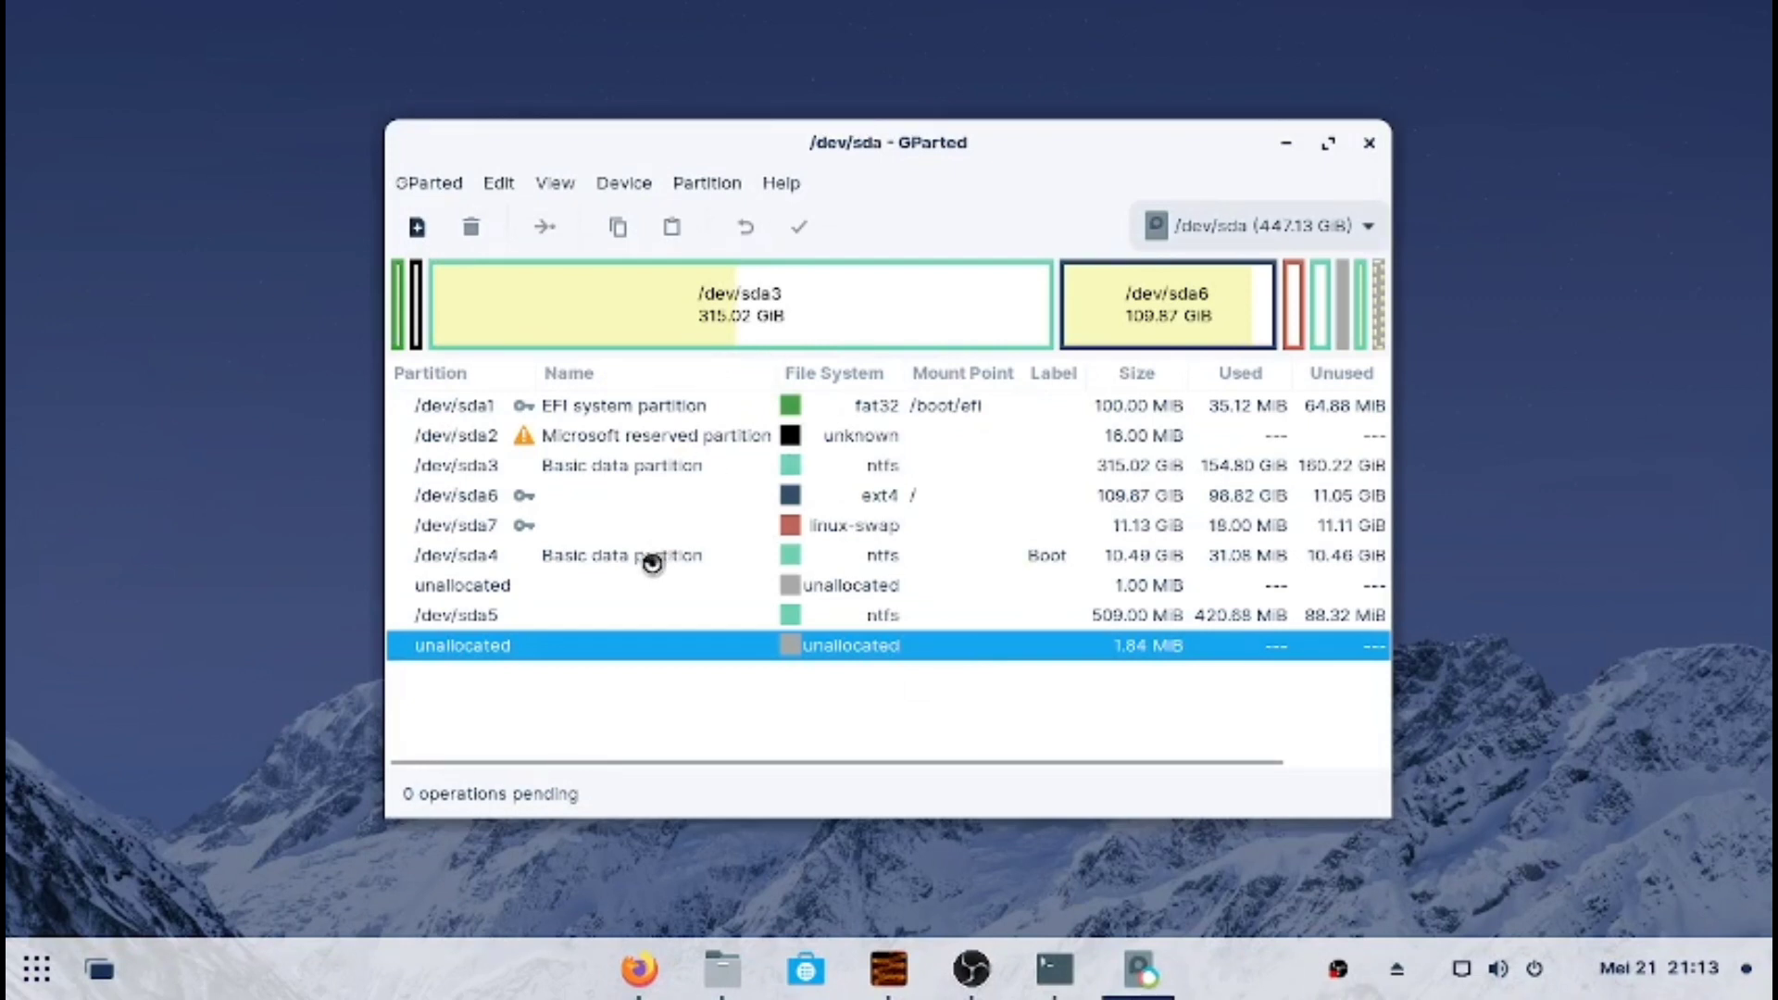
Select the 14.32 GiB device /dev/sdc and try to create a new partition table on it
{"action": "left_click", "coordinate": [1214, 225]}
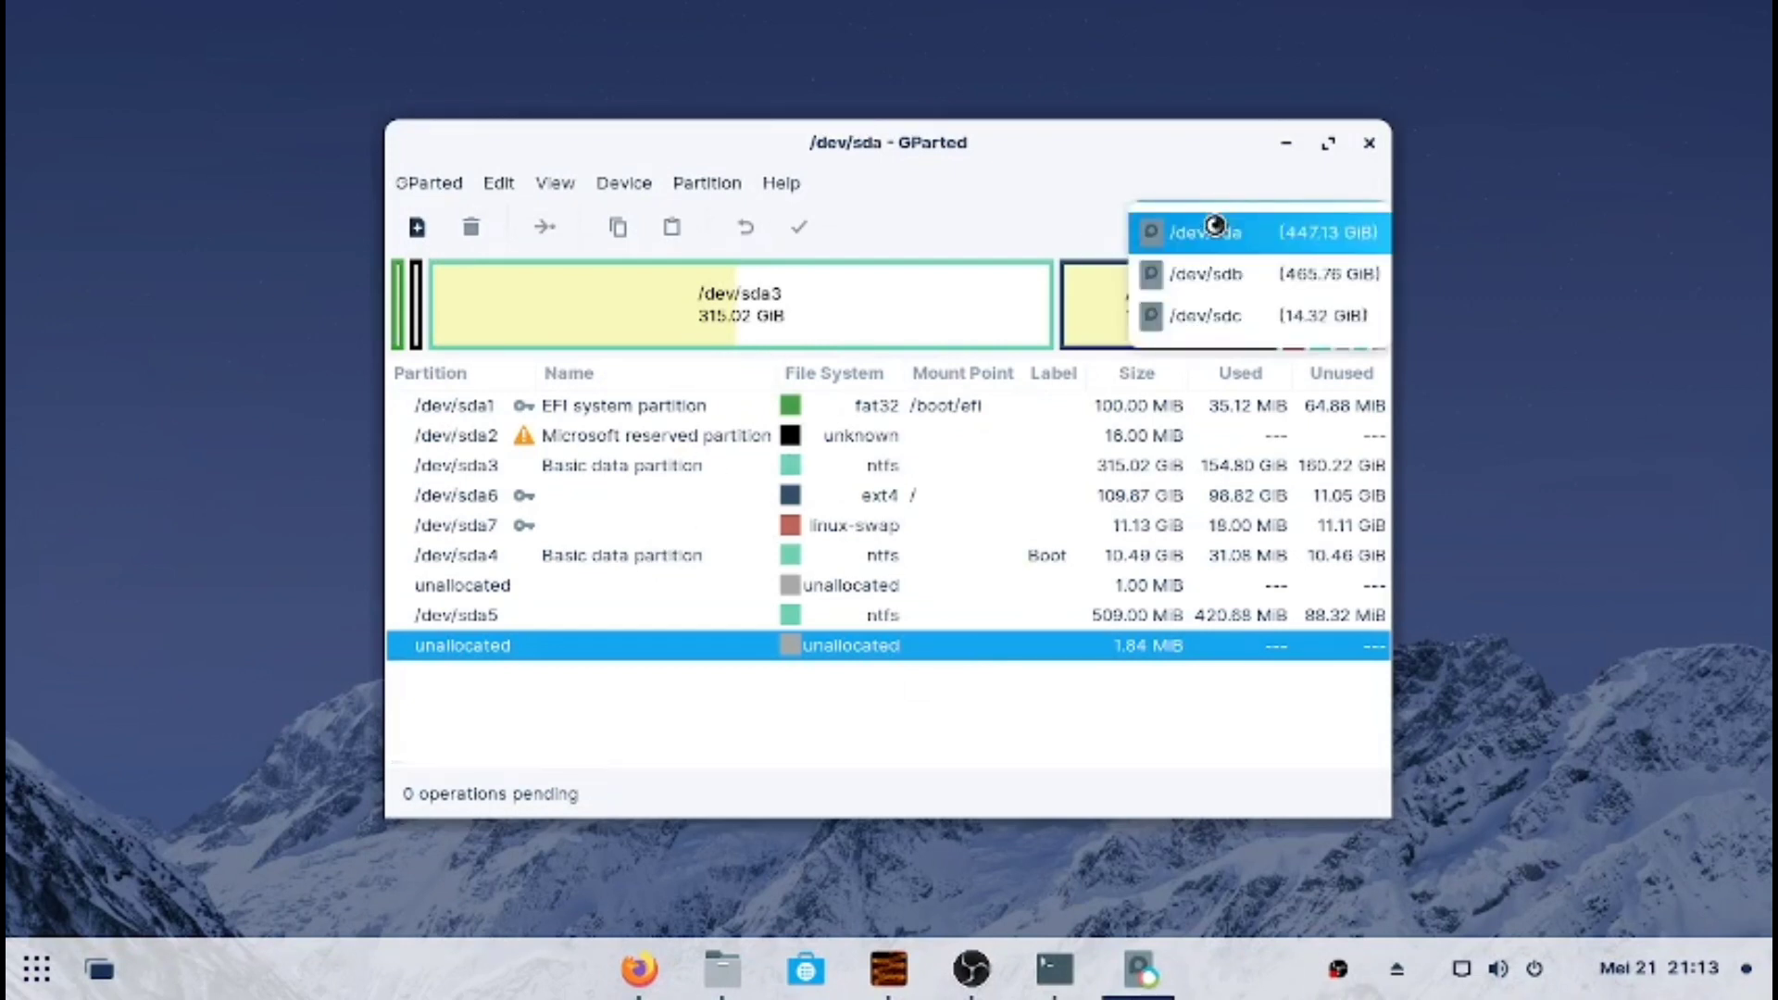
{"action": "left_click", "coordinate": [1243, 318]}
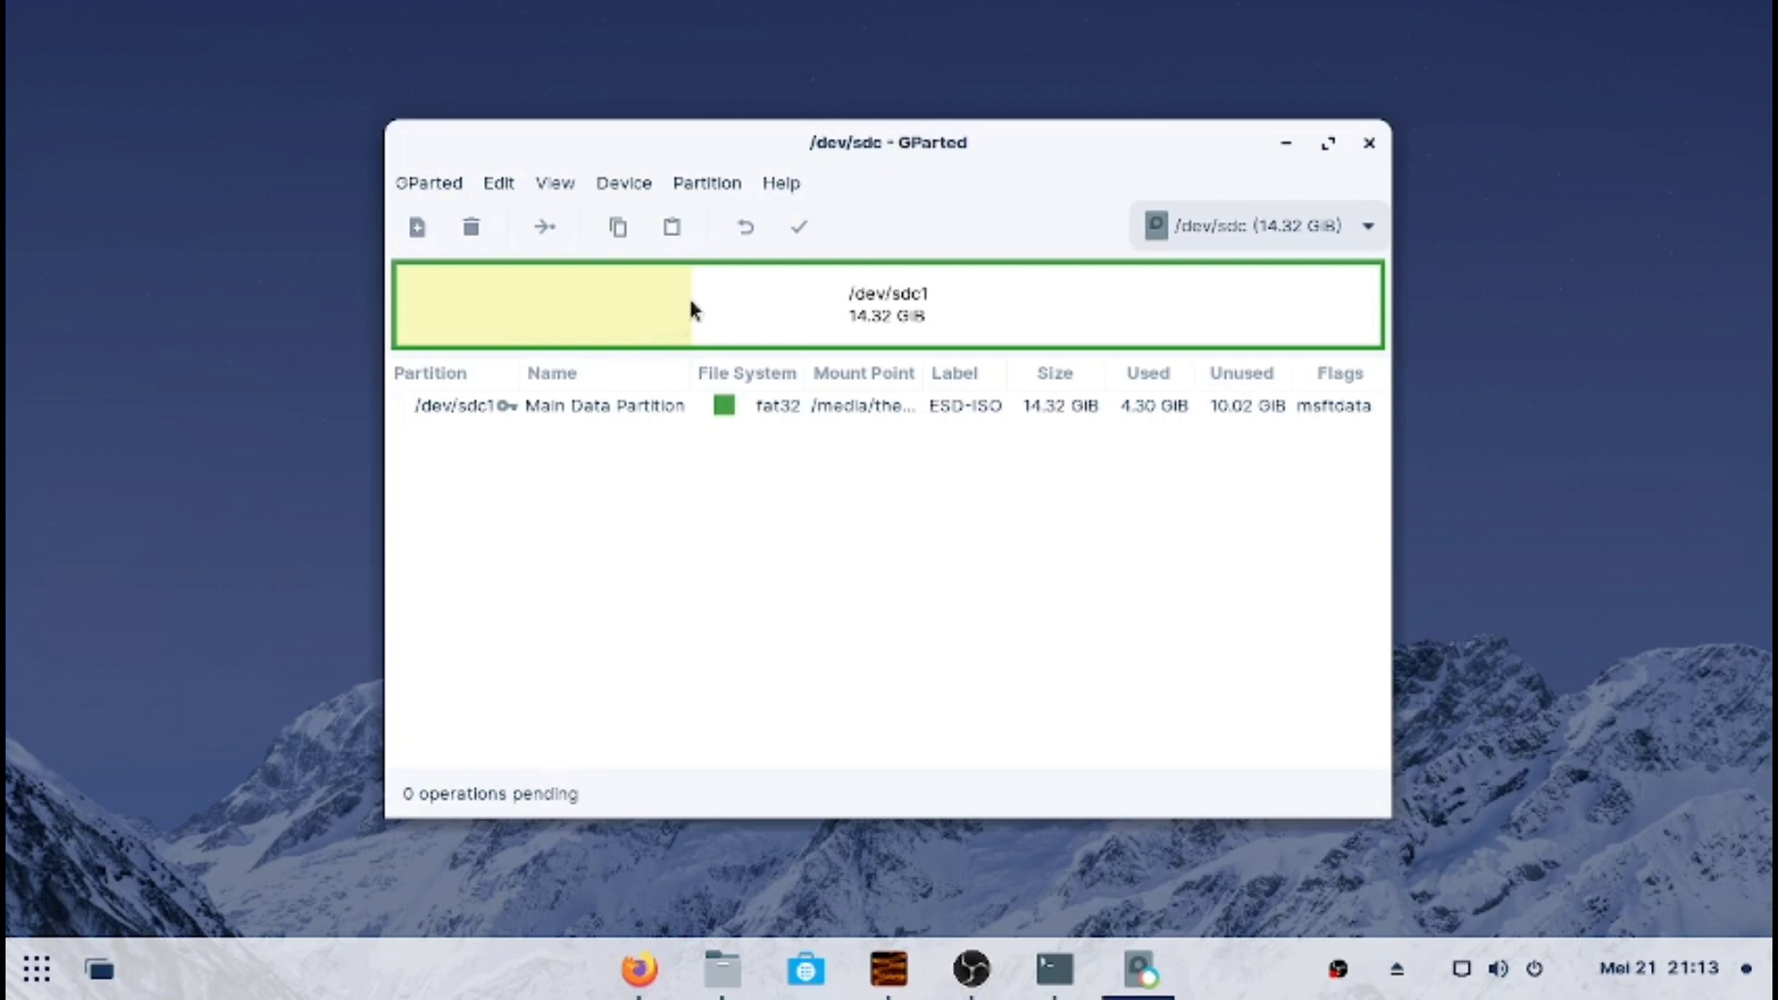
{"action": "left_click", "coordinate": [691, 324]}
{"action": "left_click", "coordinate": [626, 190]}
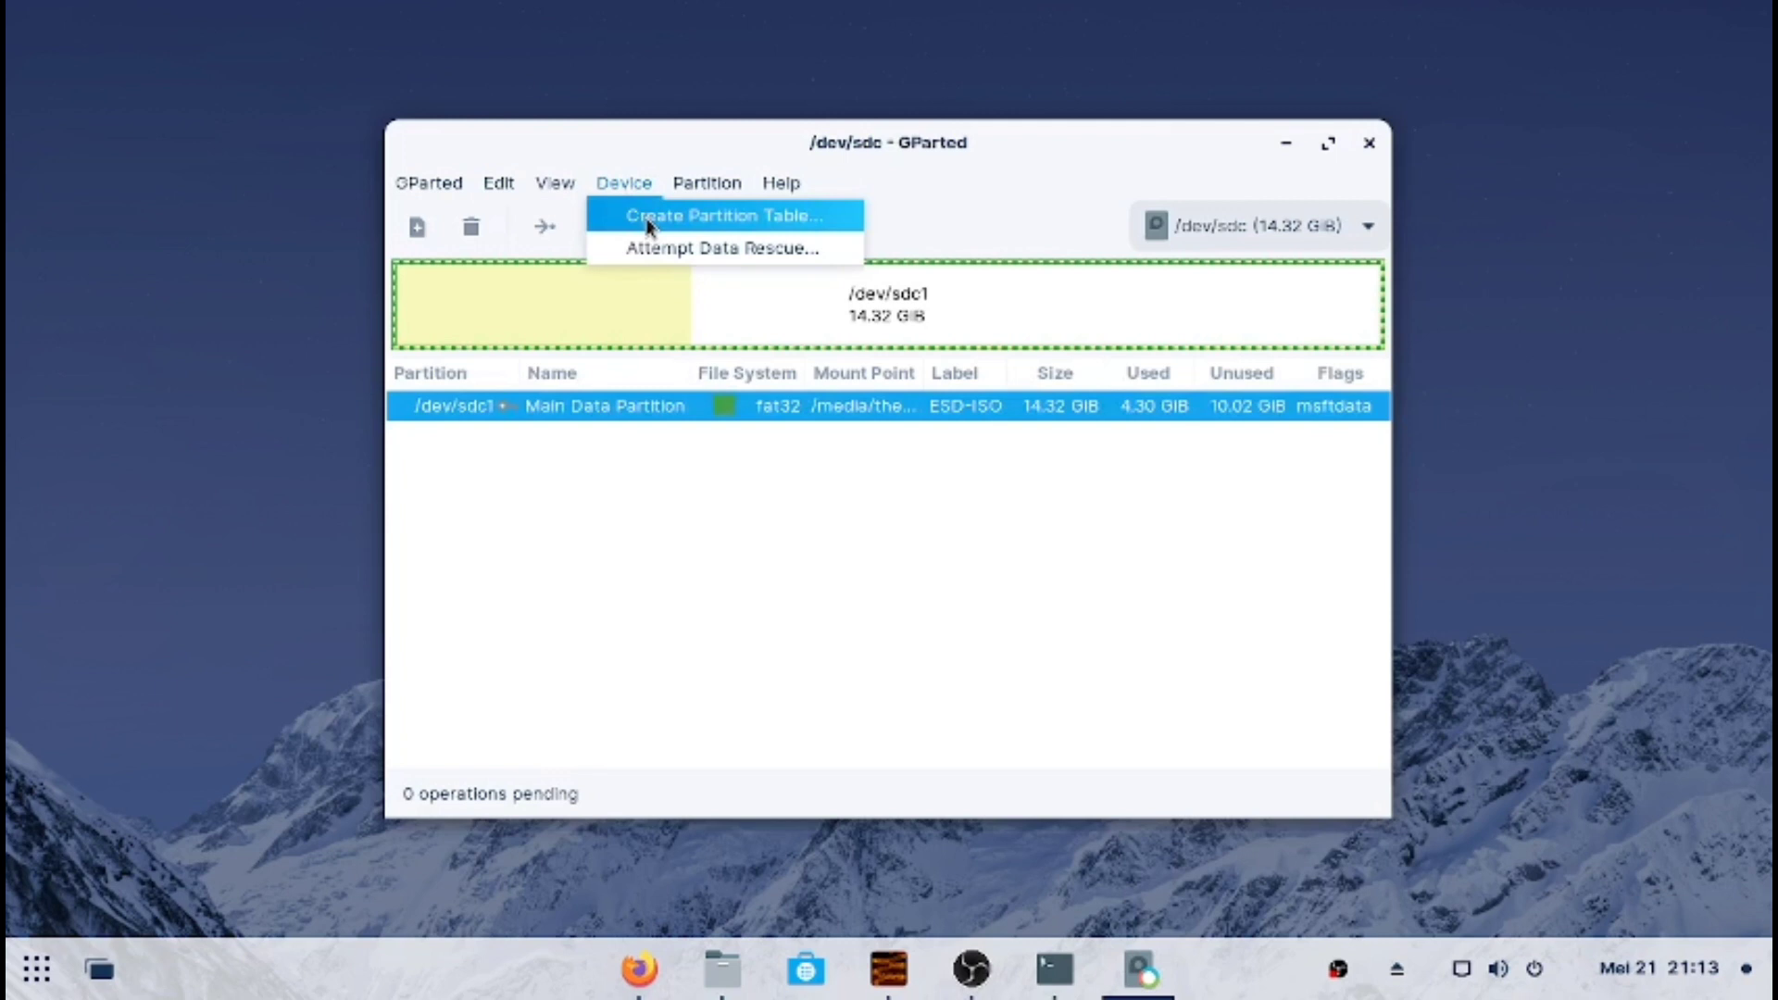
{"action": "left_click", "coordinate": [648, 221]}
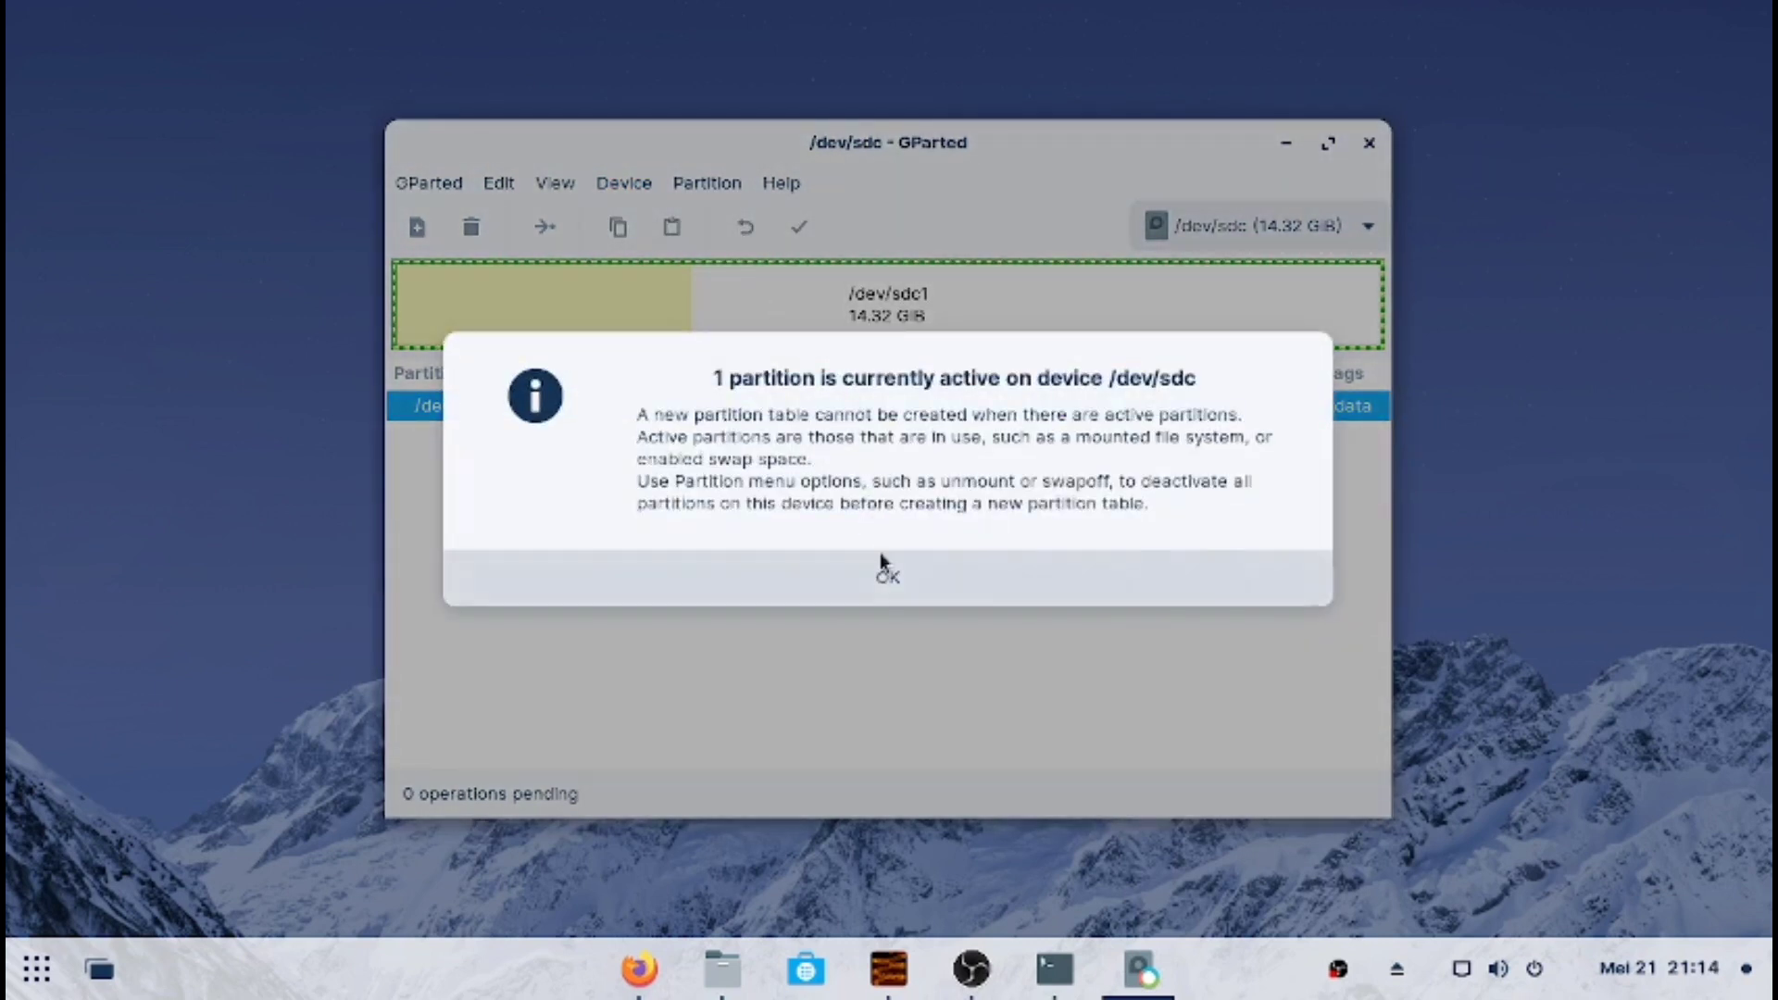
{"action": "left_click", "coordinate": [880, 556]}
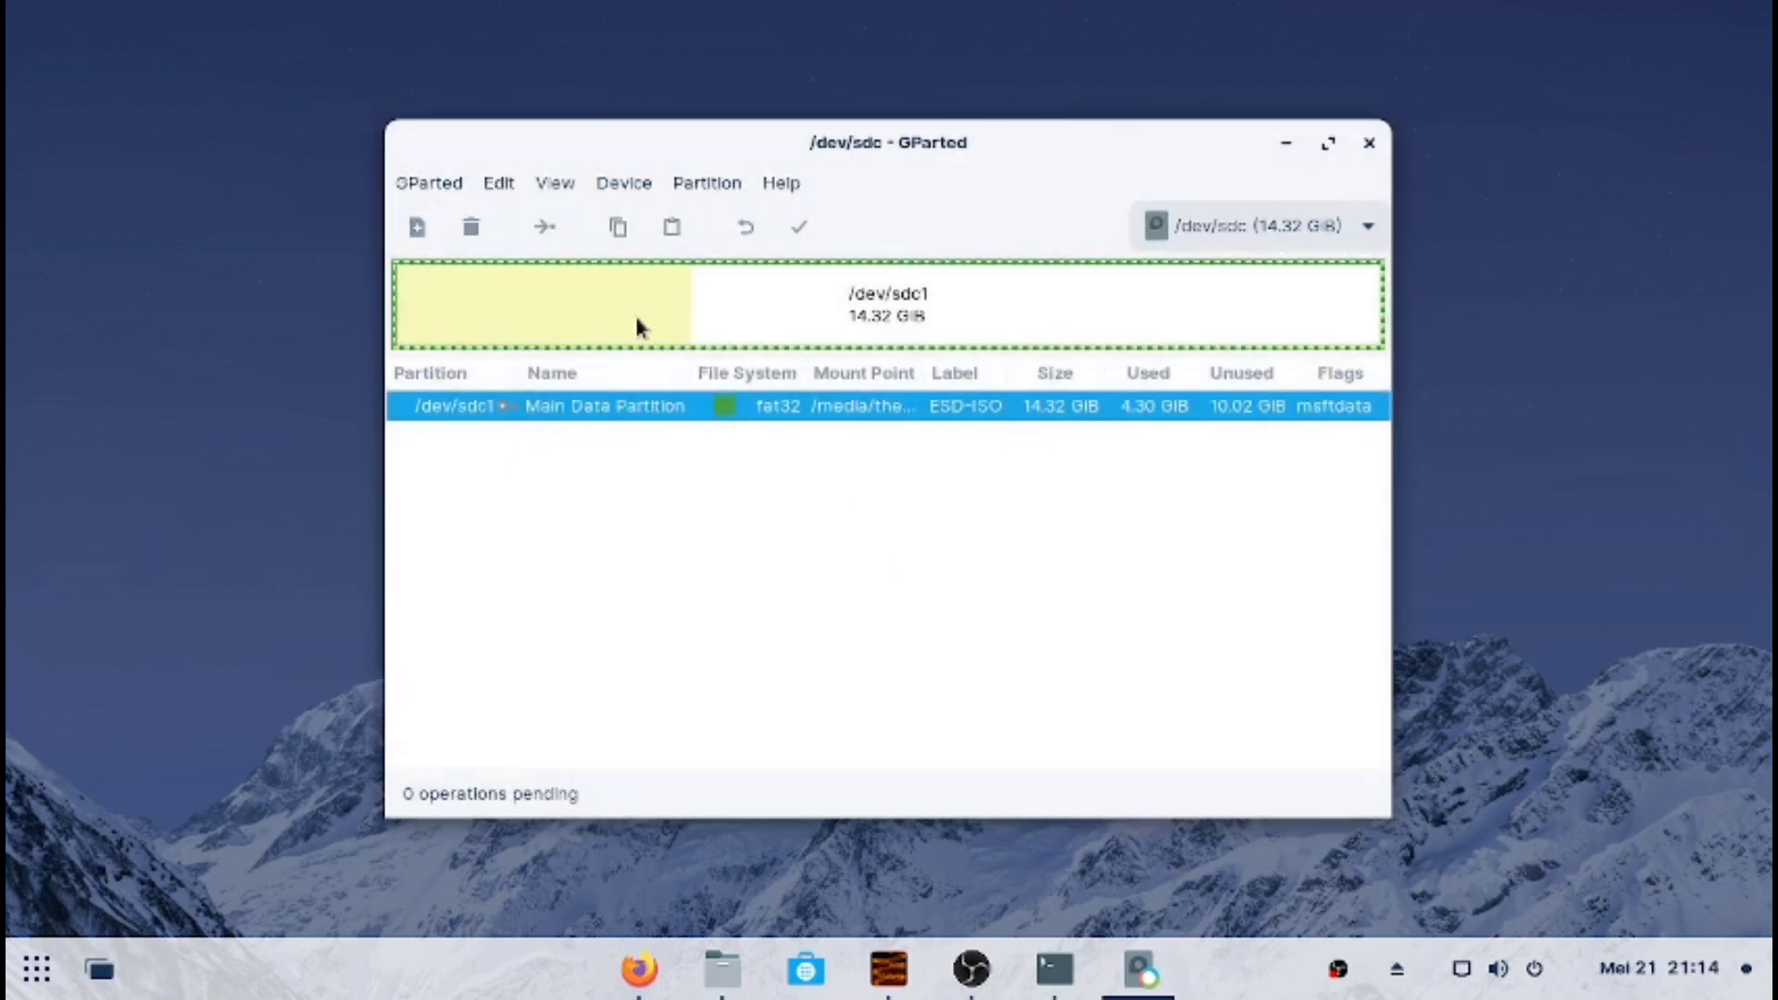
Unmount the /dev/sdc1 partition
{"action": "right_click", "coordinate": [631, 307]}
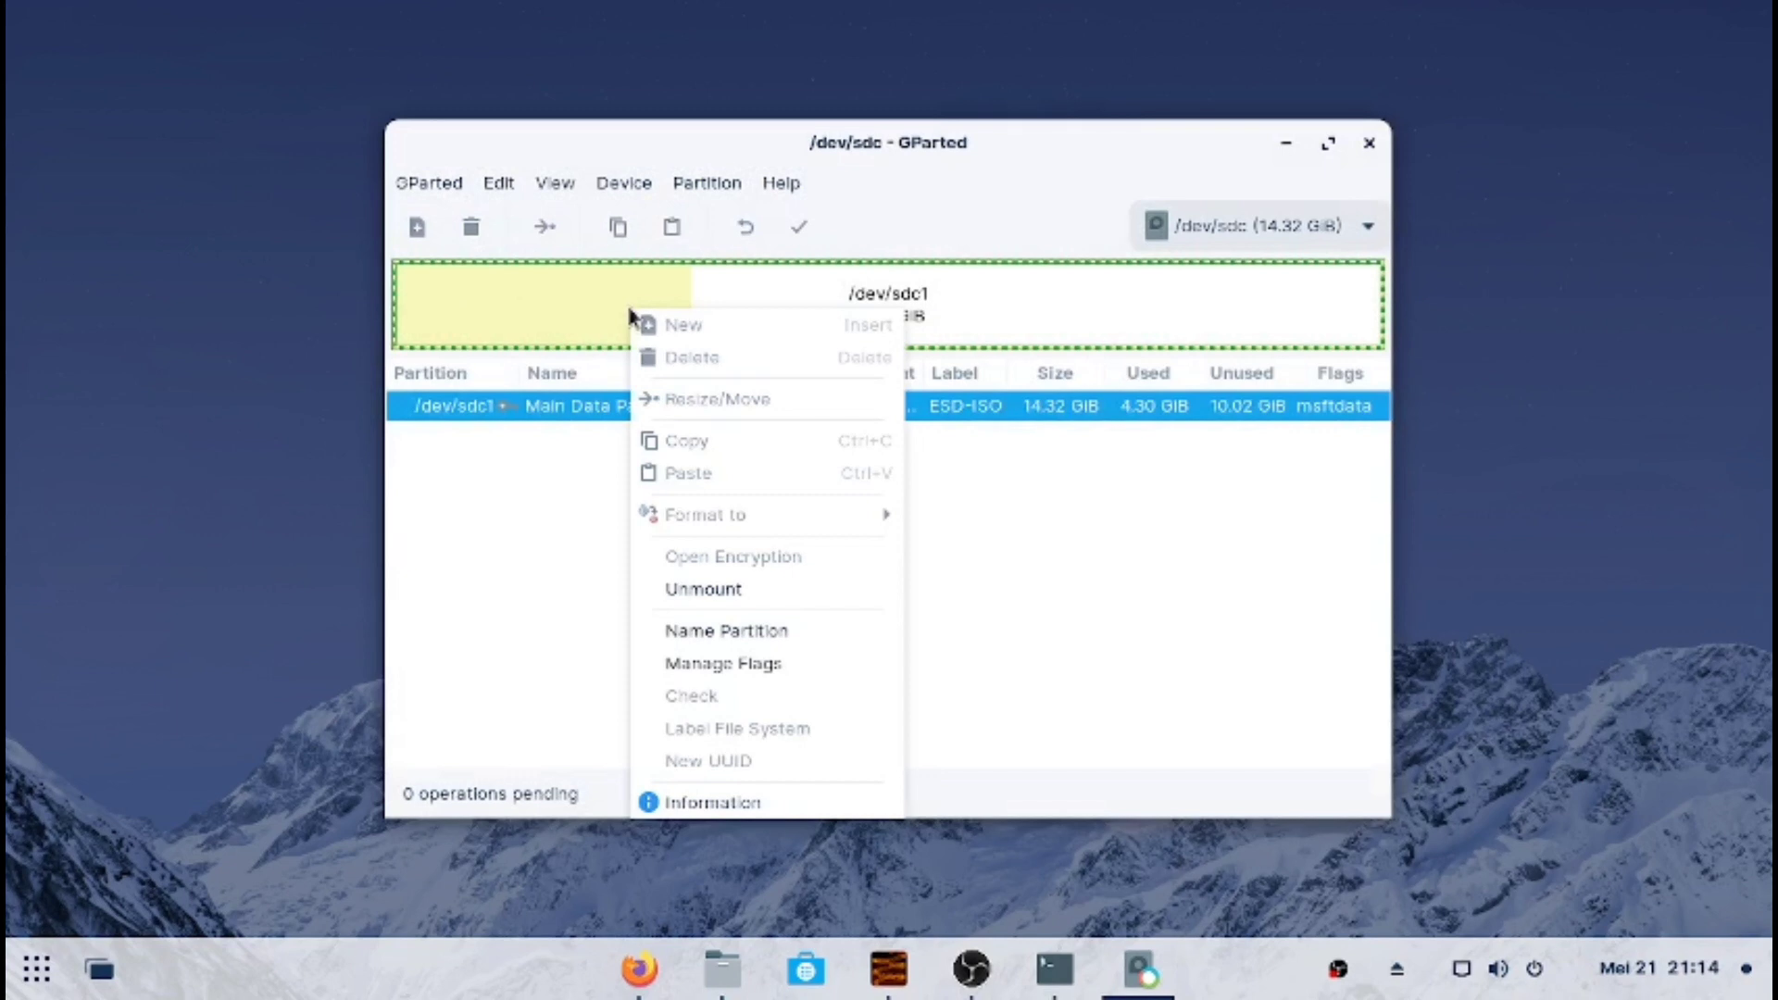
{"action": "left_click", "coordinate": [734, 591]}
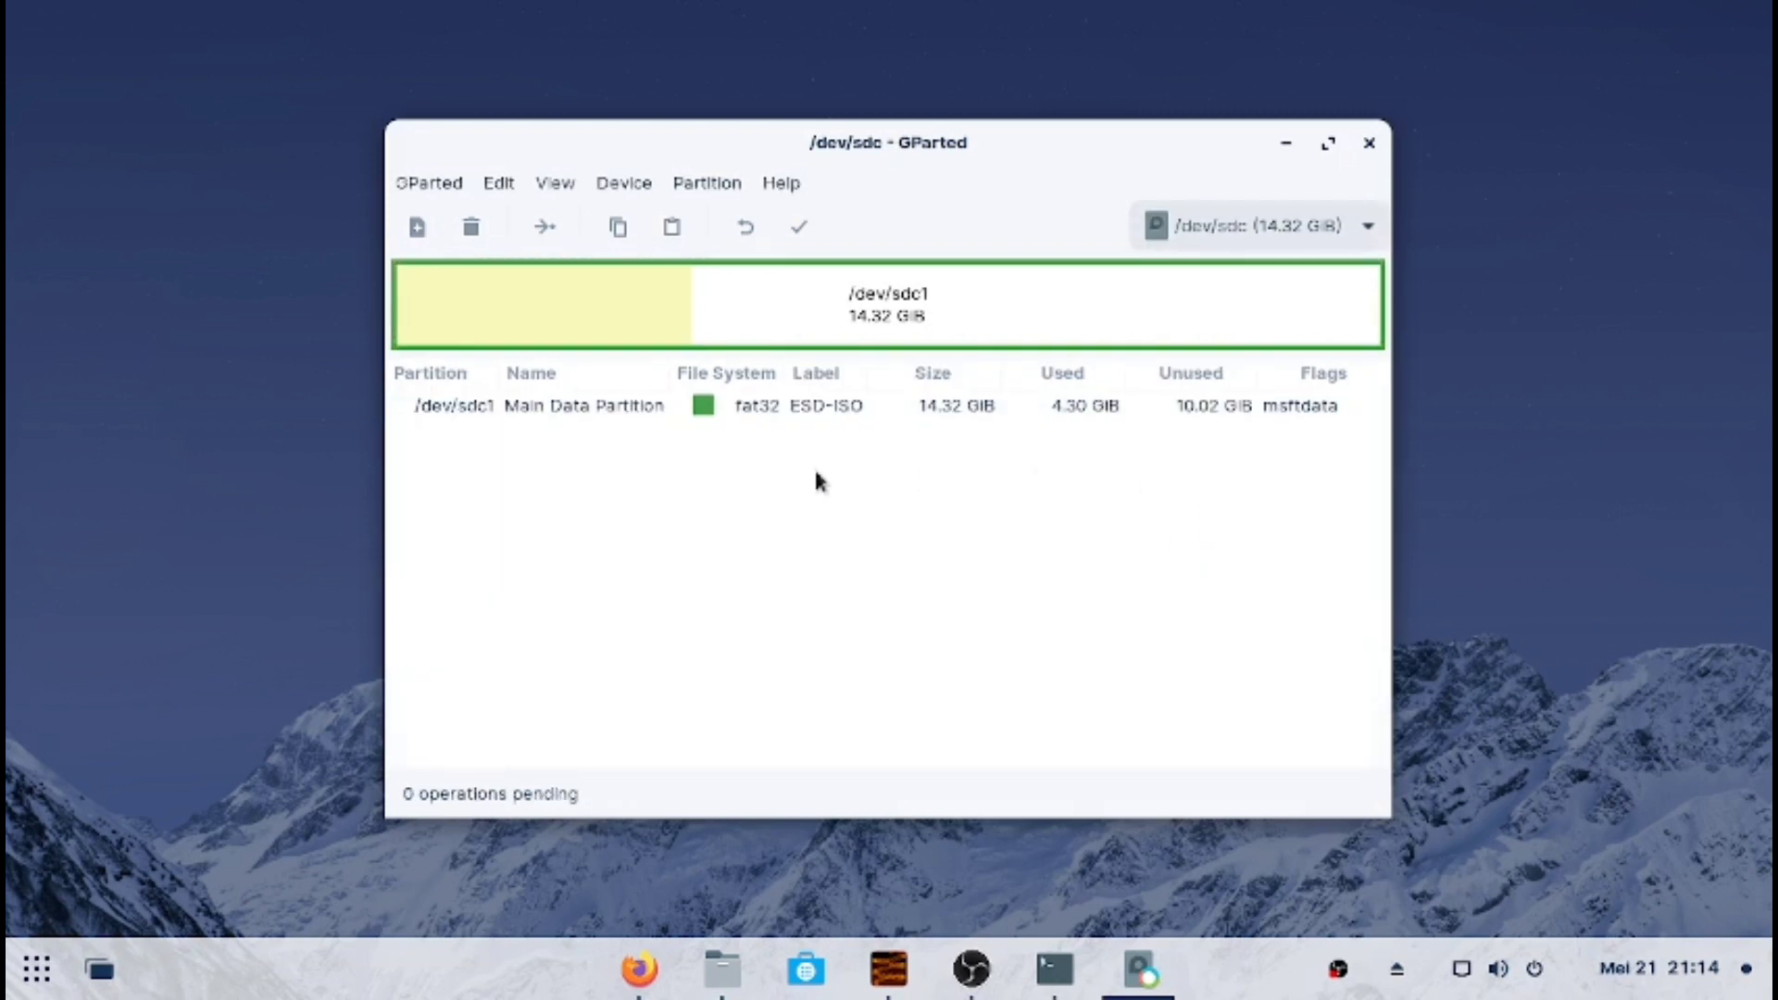
Create a new gpt partition table on /dev/sdc, erasing the whole disk
{"action": "left_click", "coordinate": [637, 312]}
{"action": "left_click", "coordinate": [617, 188]}
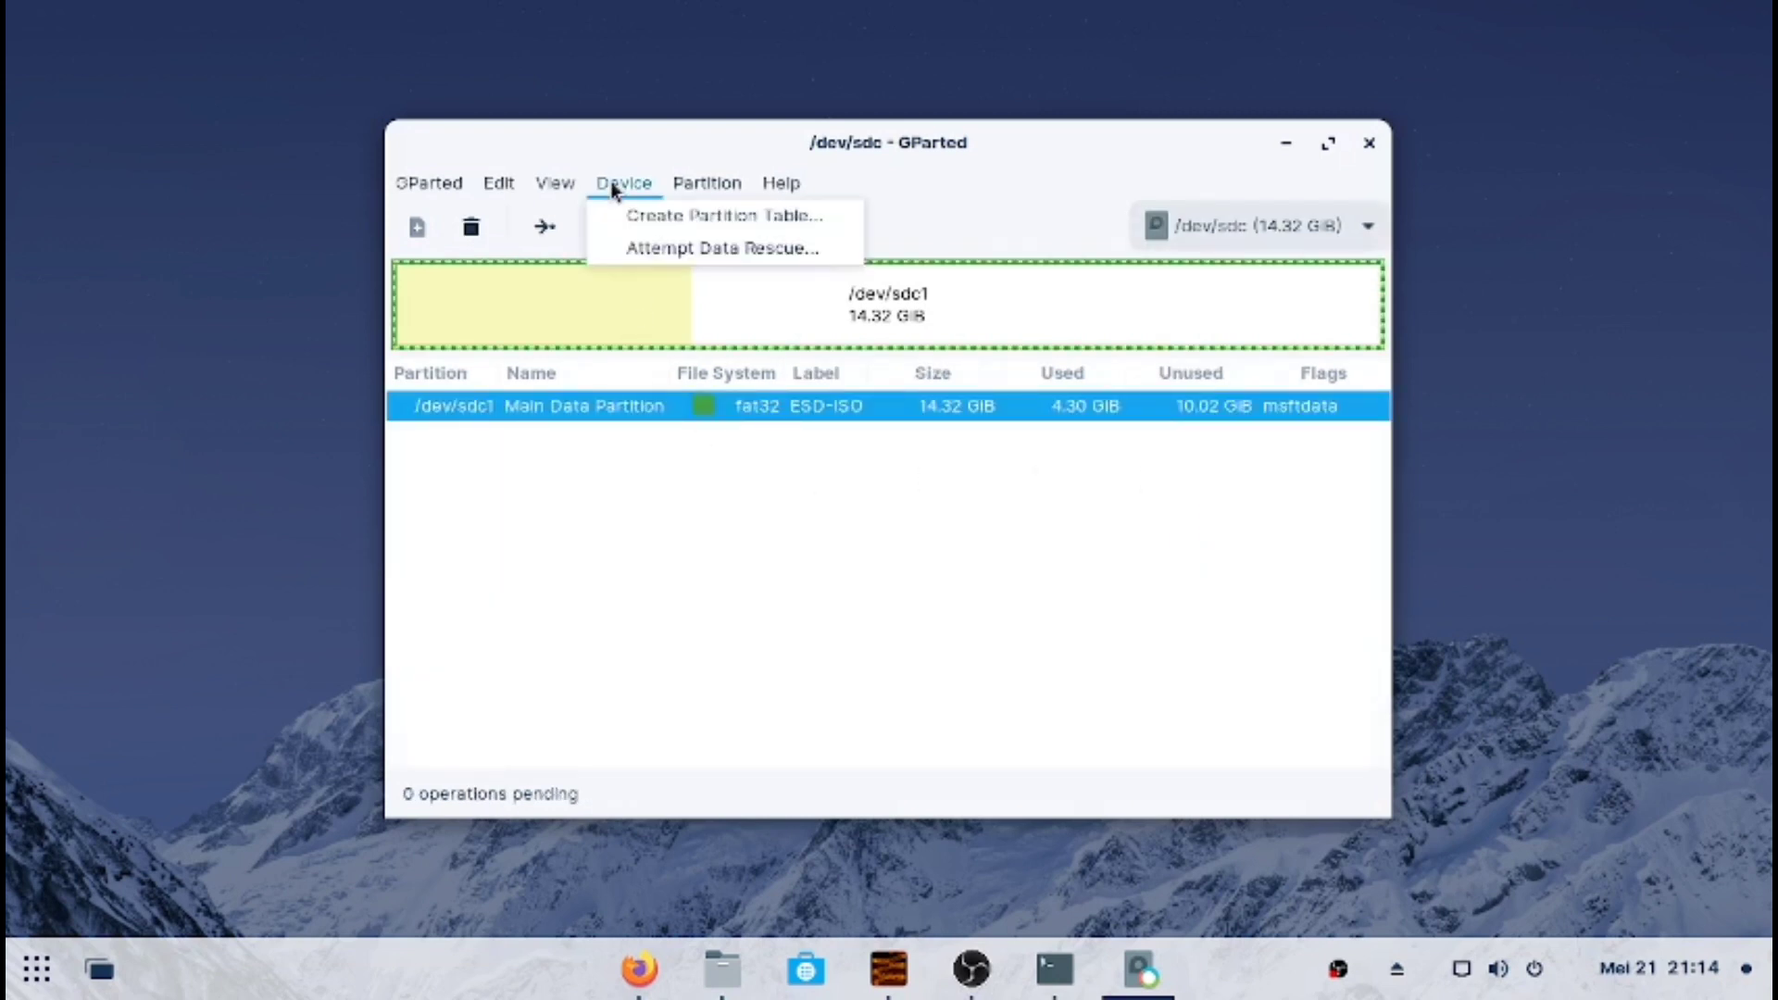
{"action": "left_click", "coordinate": [660, 216]}
{"action": "left_click", "coordinate": [920, 505]}
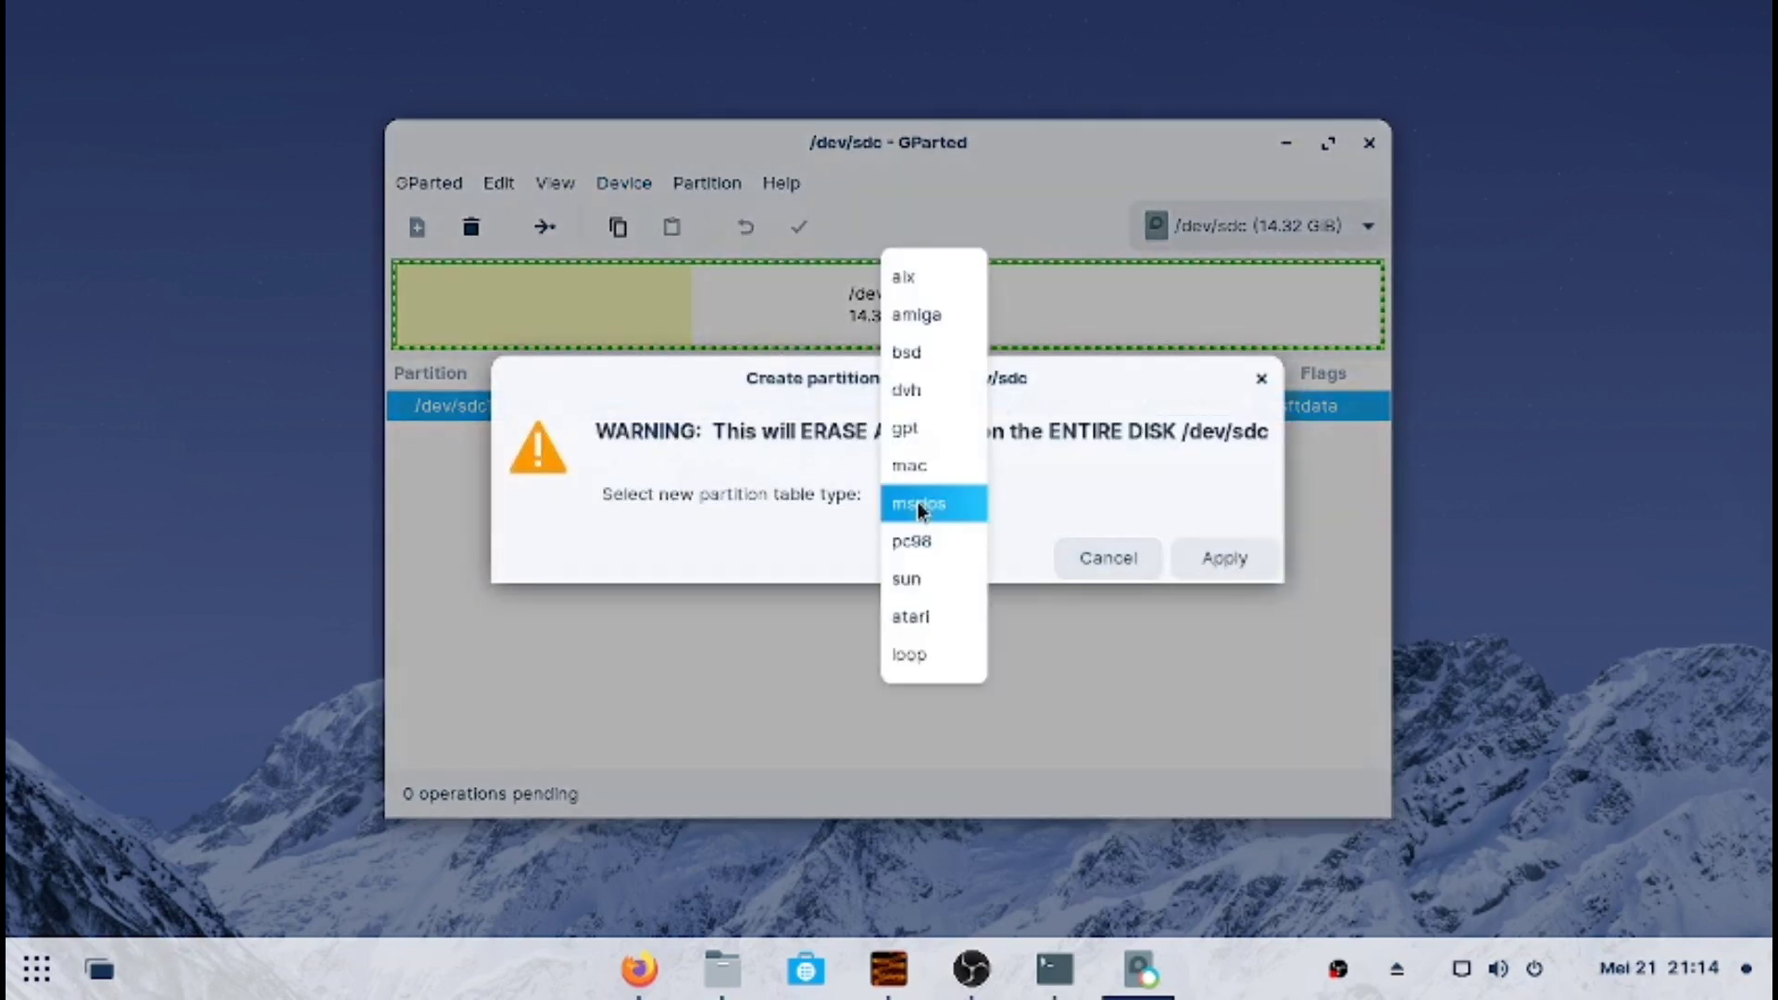
{"action": "left_click", "coordinate": [925, 426]}
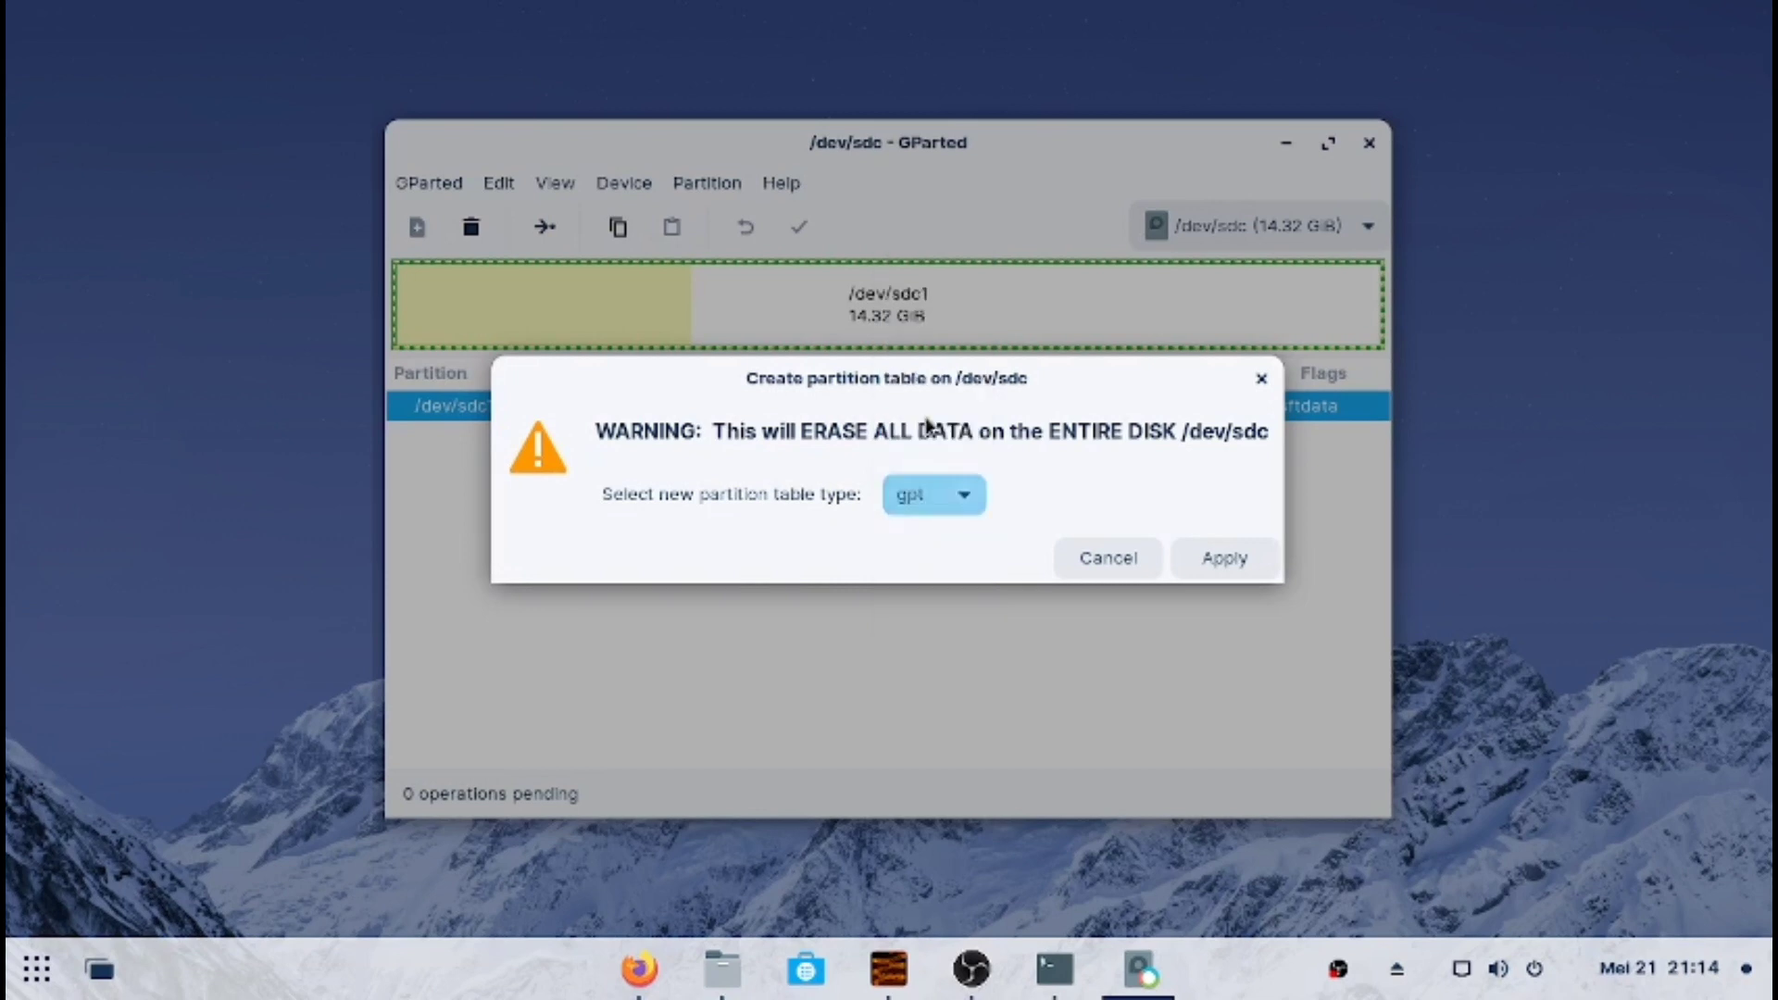
{"action": "left_click", "coordinate": [1258, 567]}
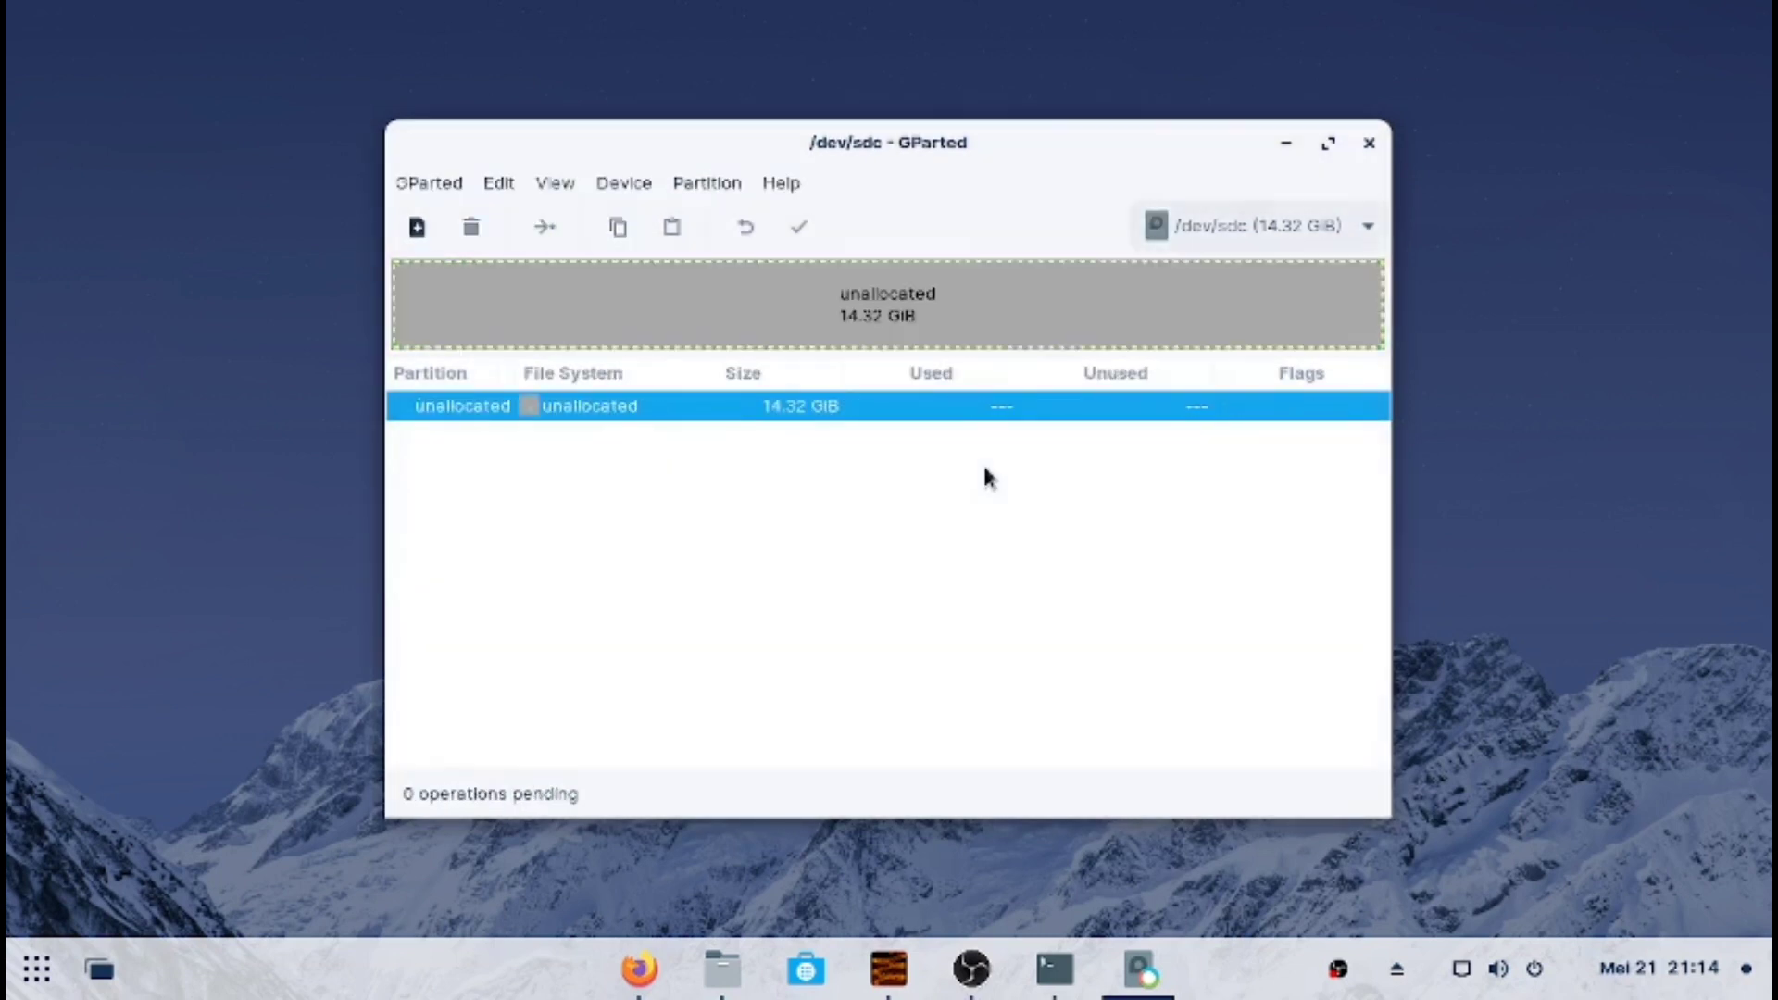
Add a 1024 MiB fat32 primary partition labelled BOOT at the start of the unallocated space
{"action": "right_click", "coordinate": [869, 318]}
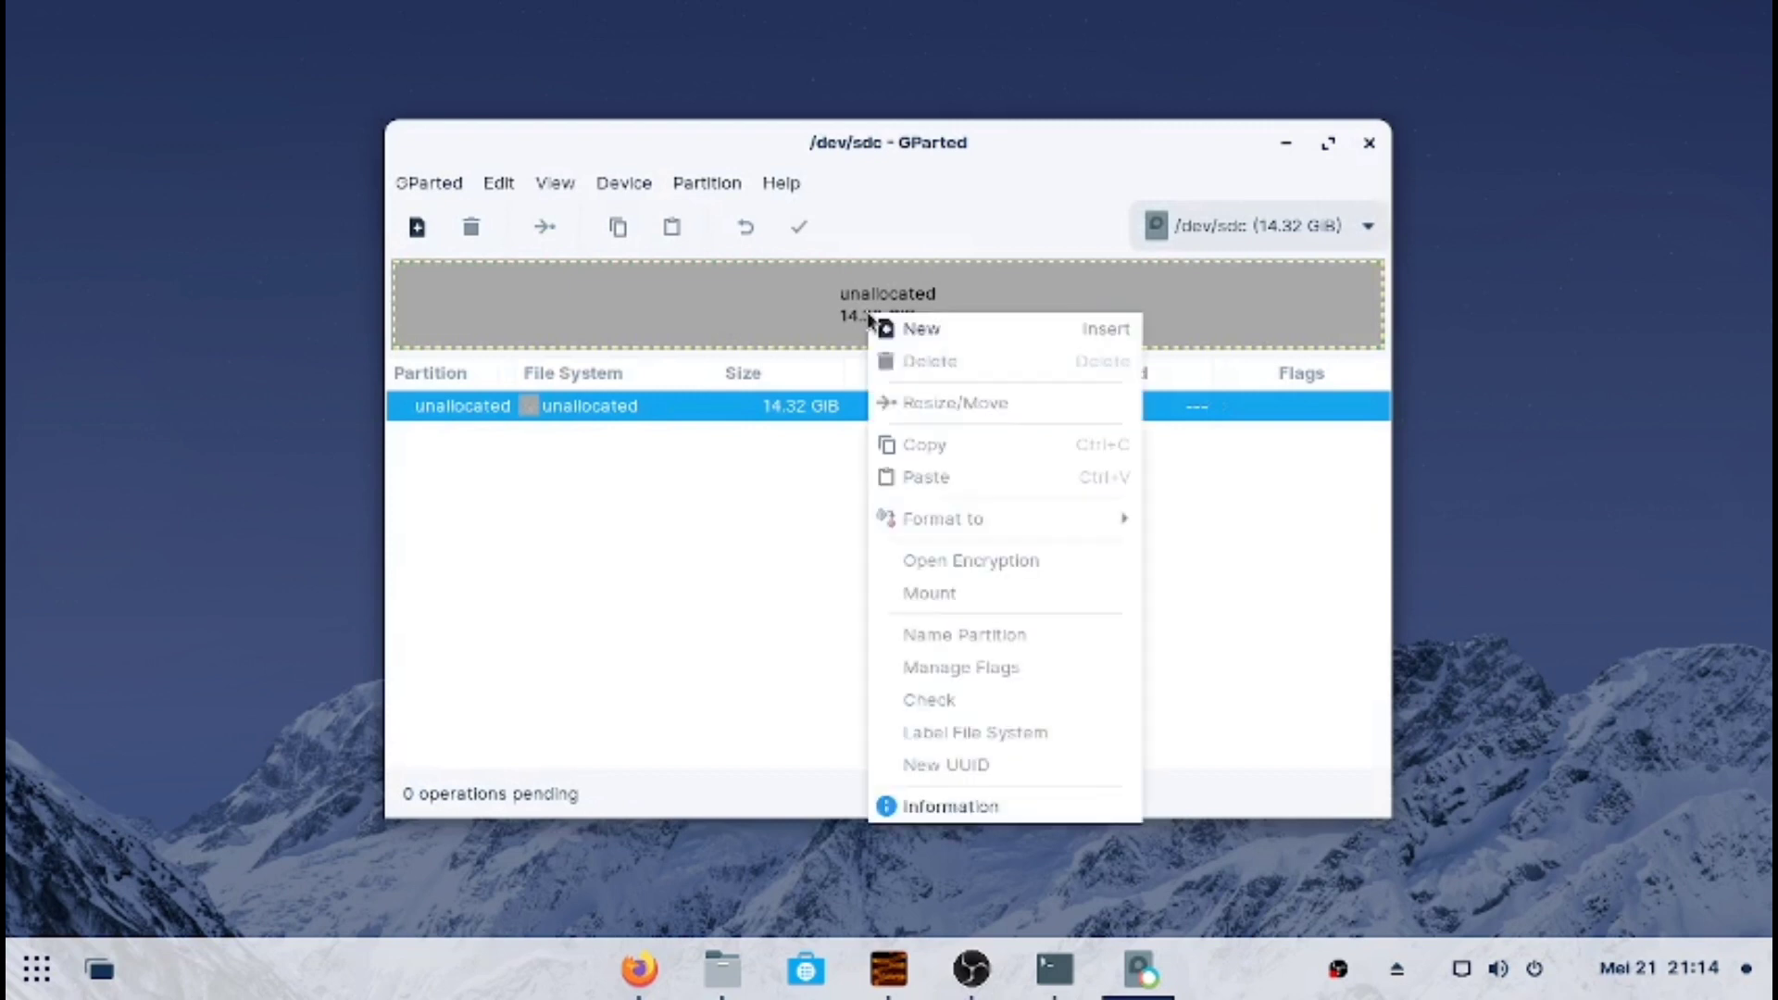
{"action": "left_click", "coordinate": [939, 339]}
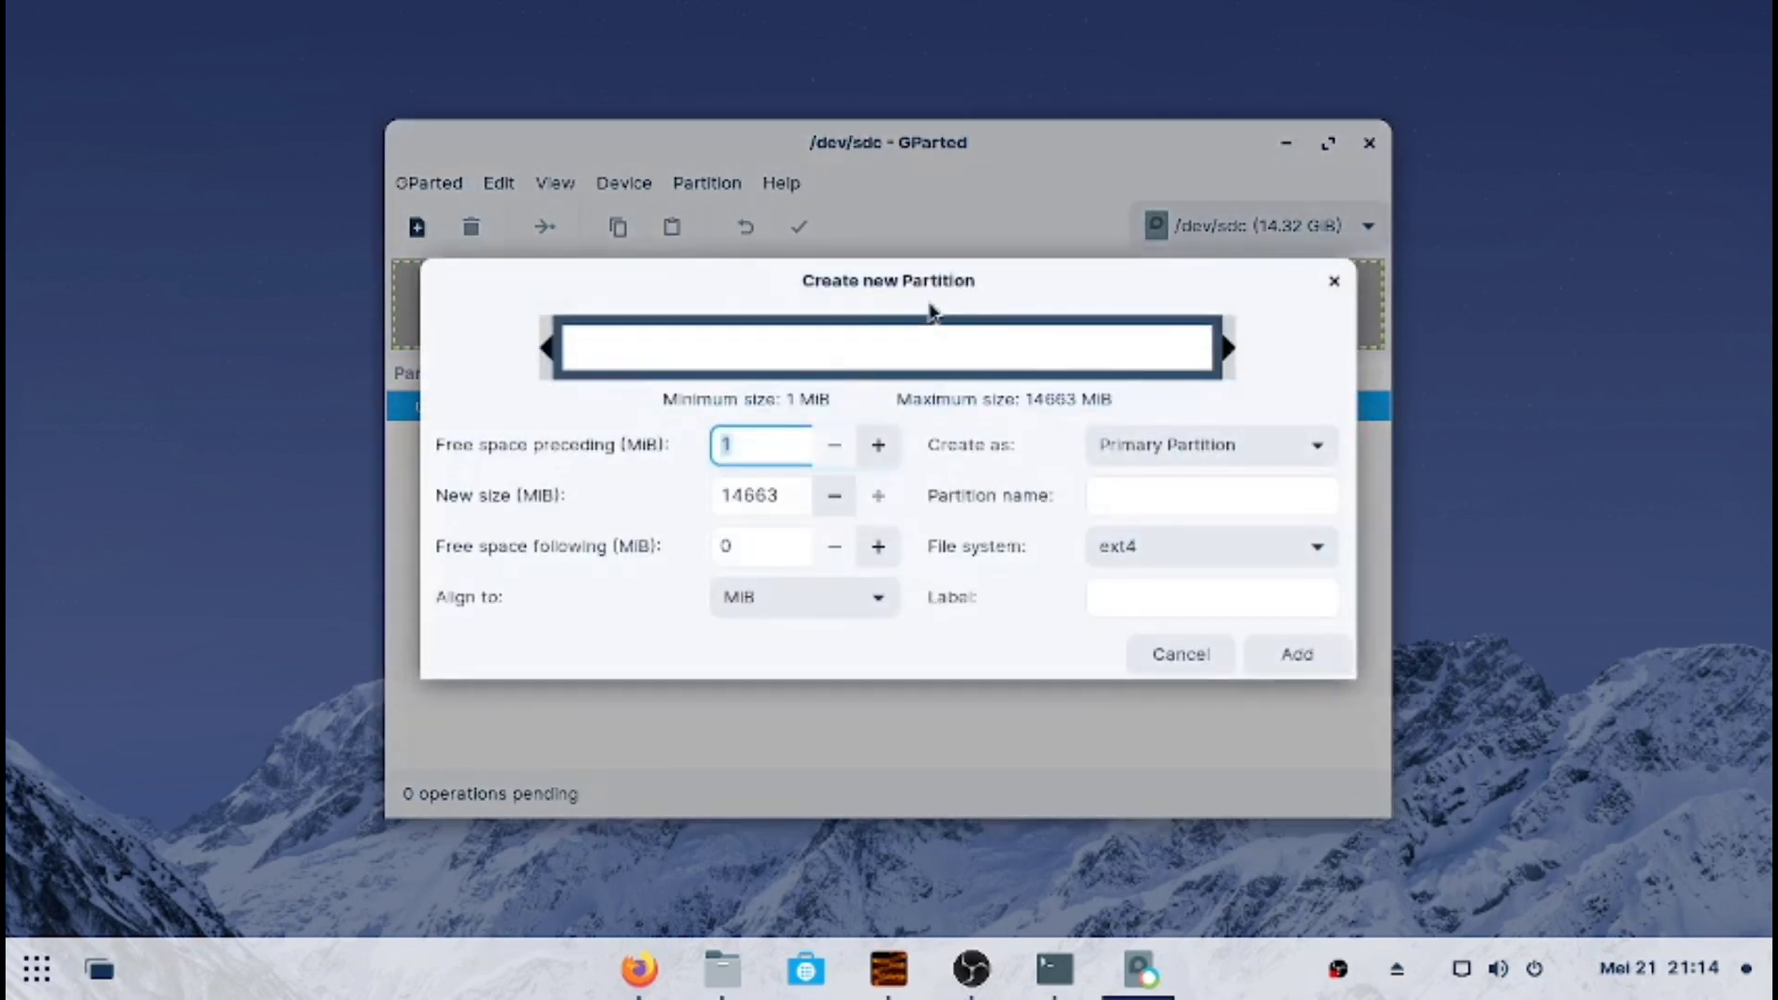
{"action": "left_click_drag", "start_coordinate": [933, 309], "coordinate": [931, 355]}
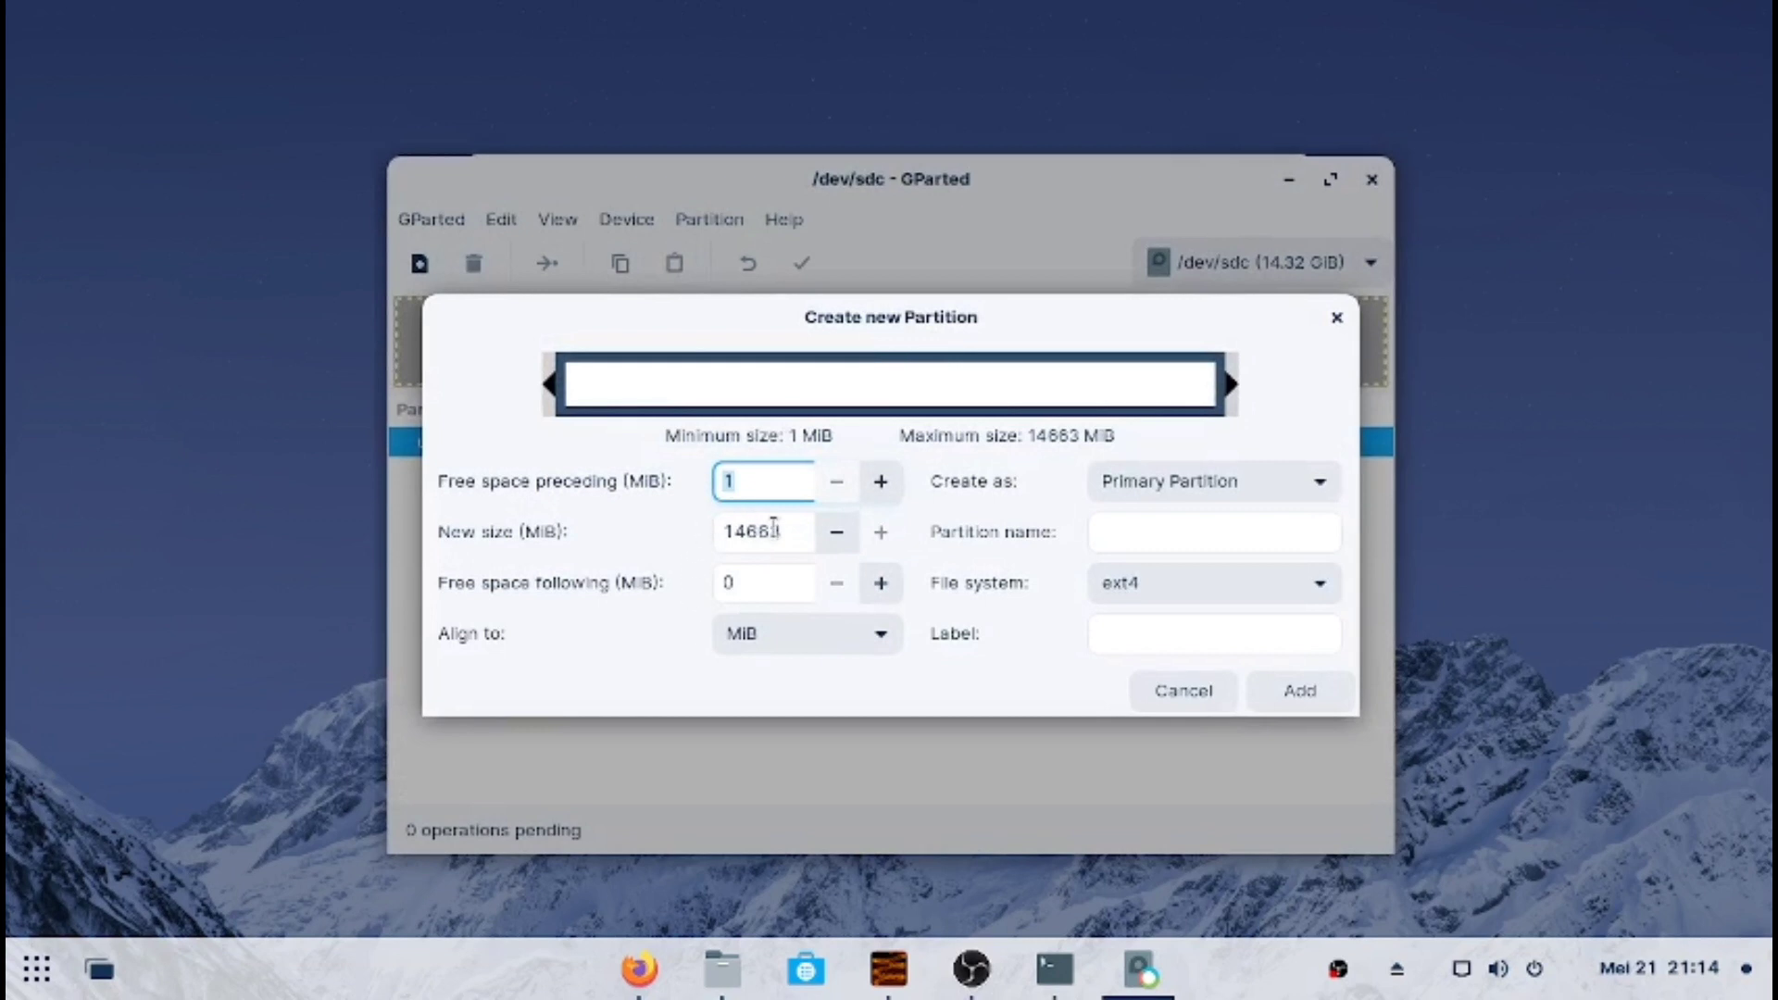
{"action": "key", "text": "Tab"}
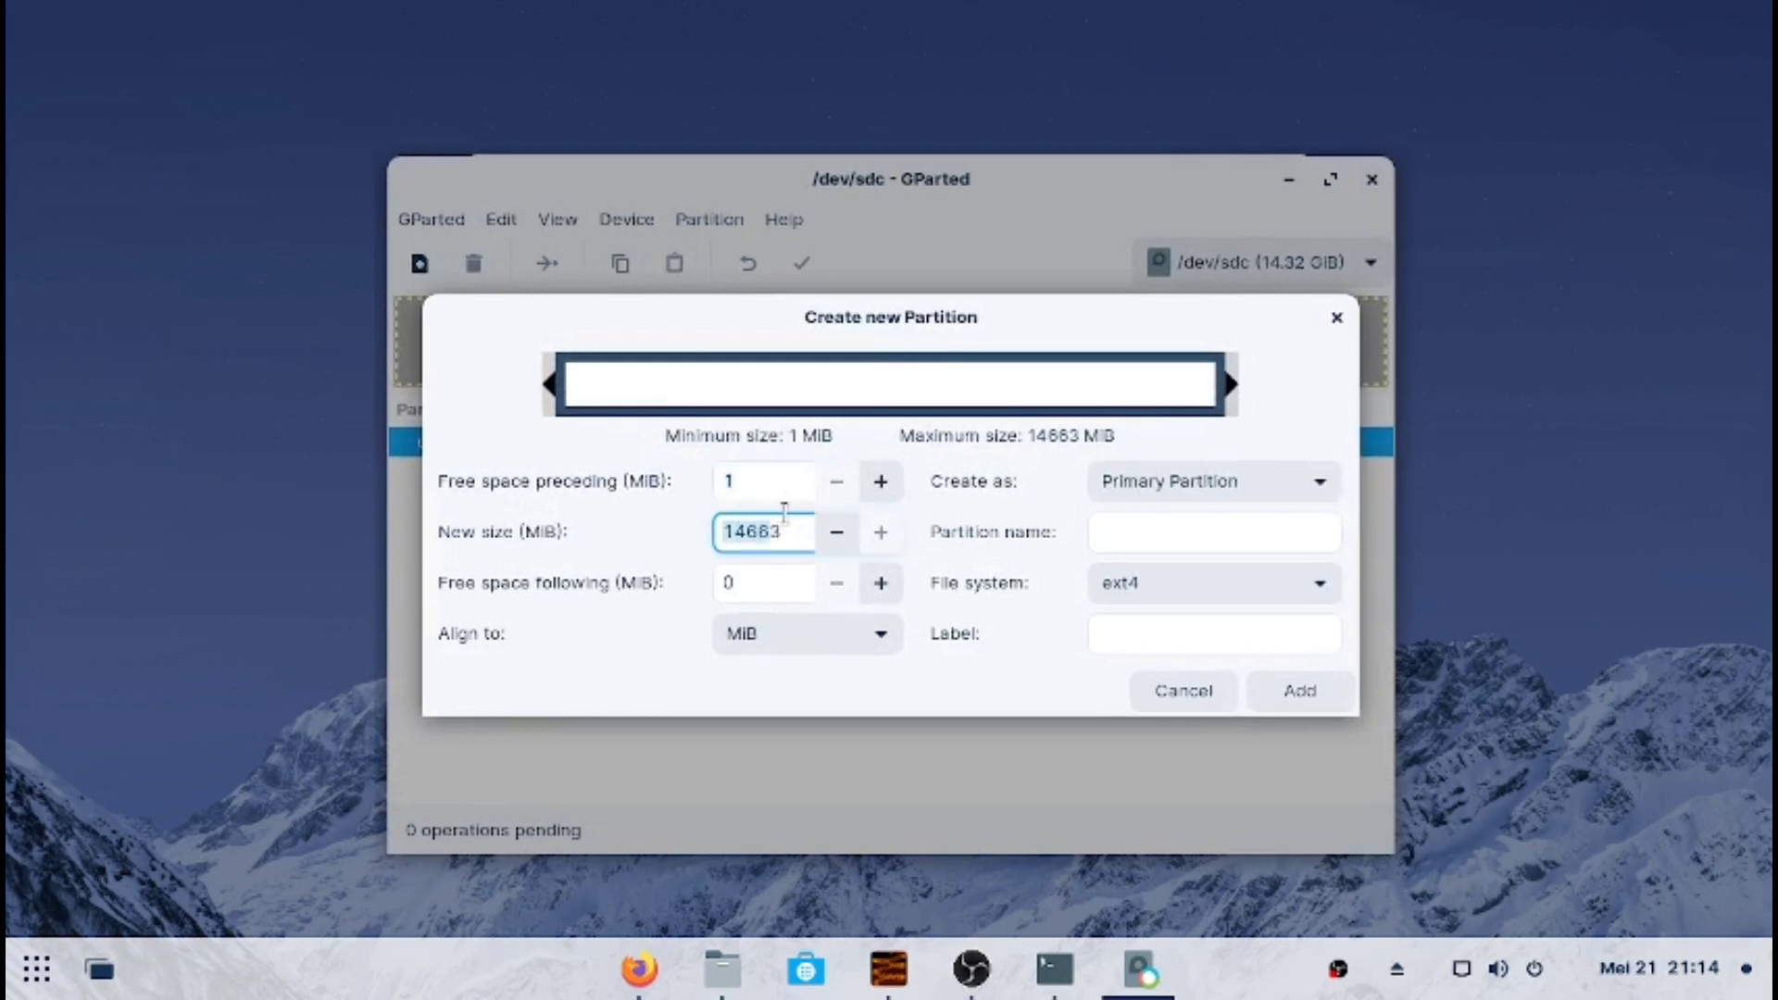
{"action": "type", "text": "1024"}
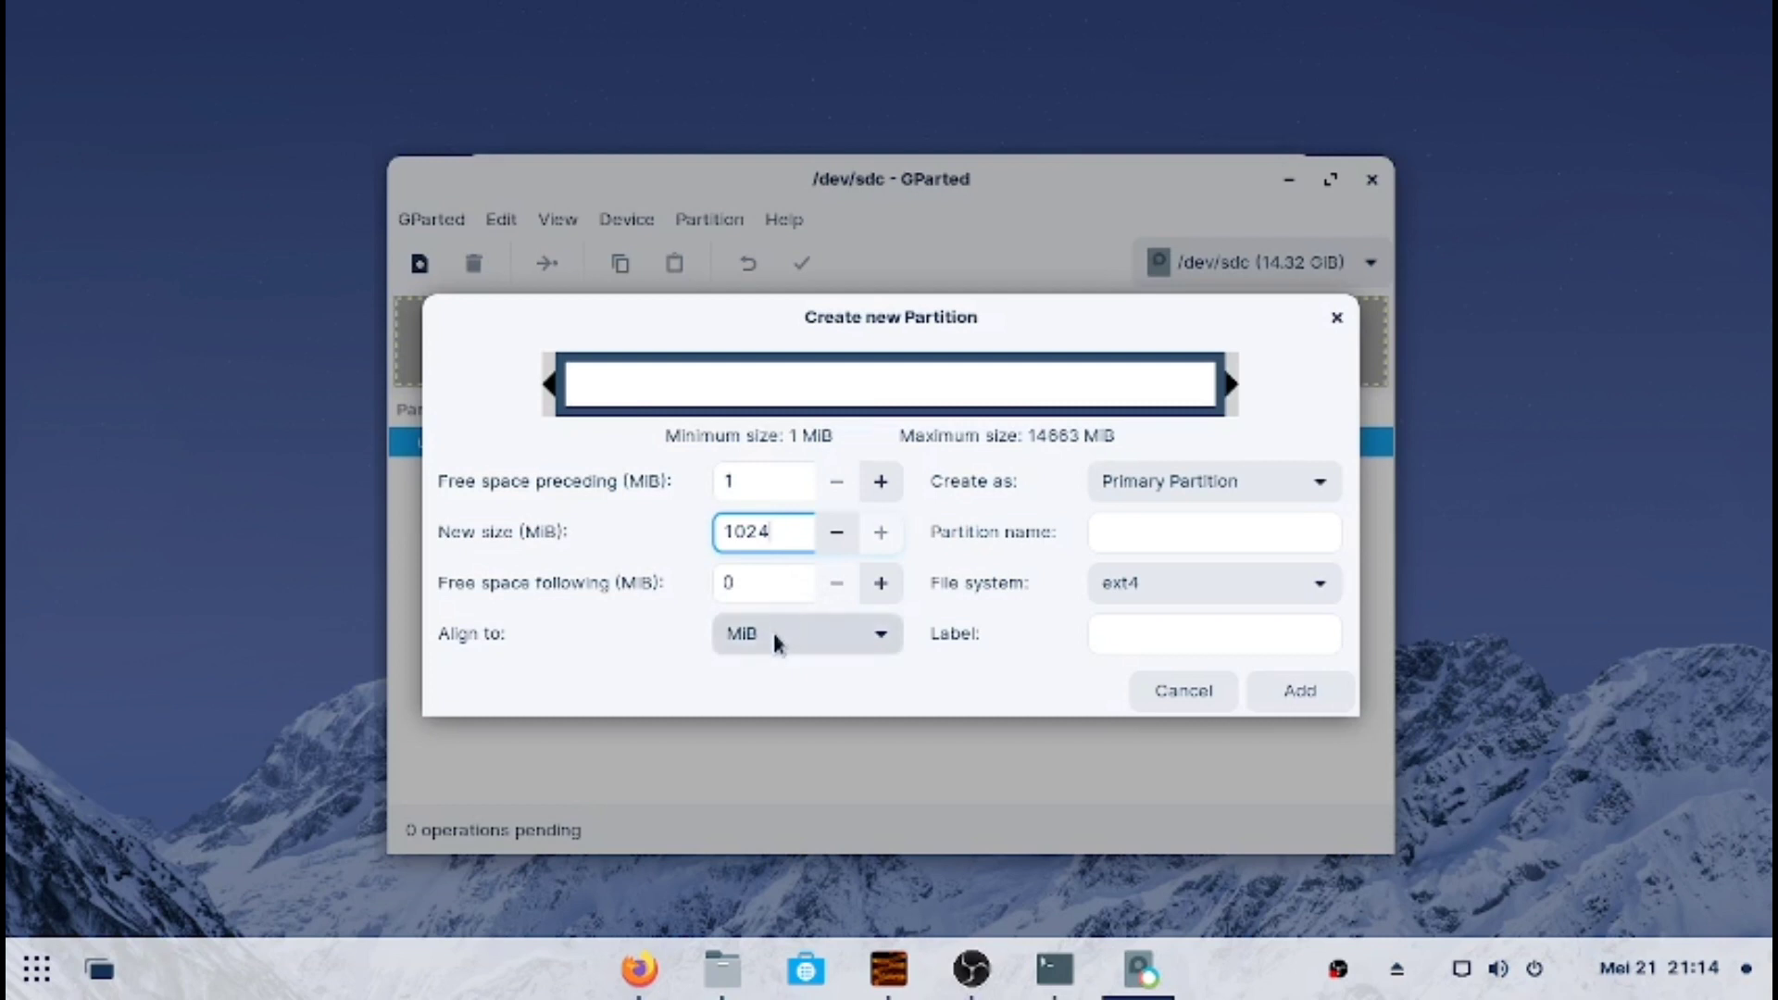
{"action": "left_click", "coordinate": [1131, 533]}
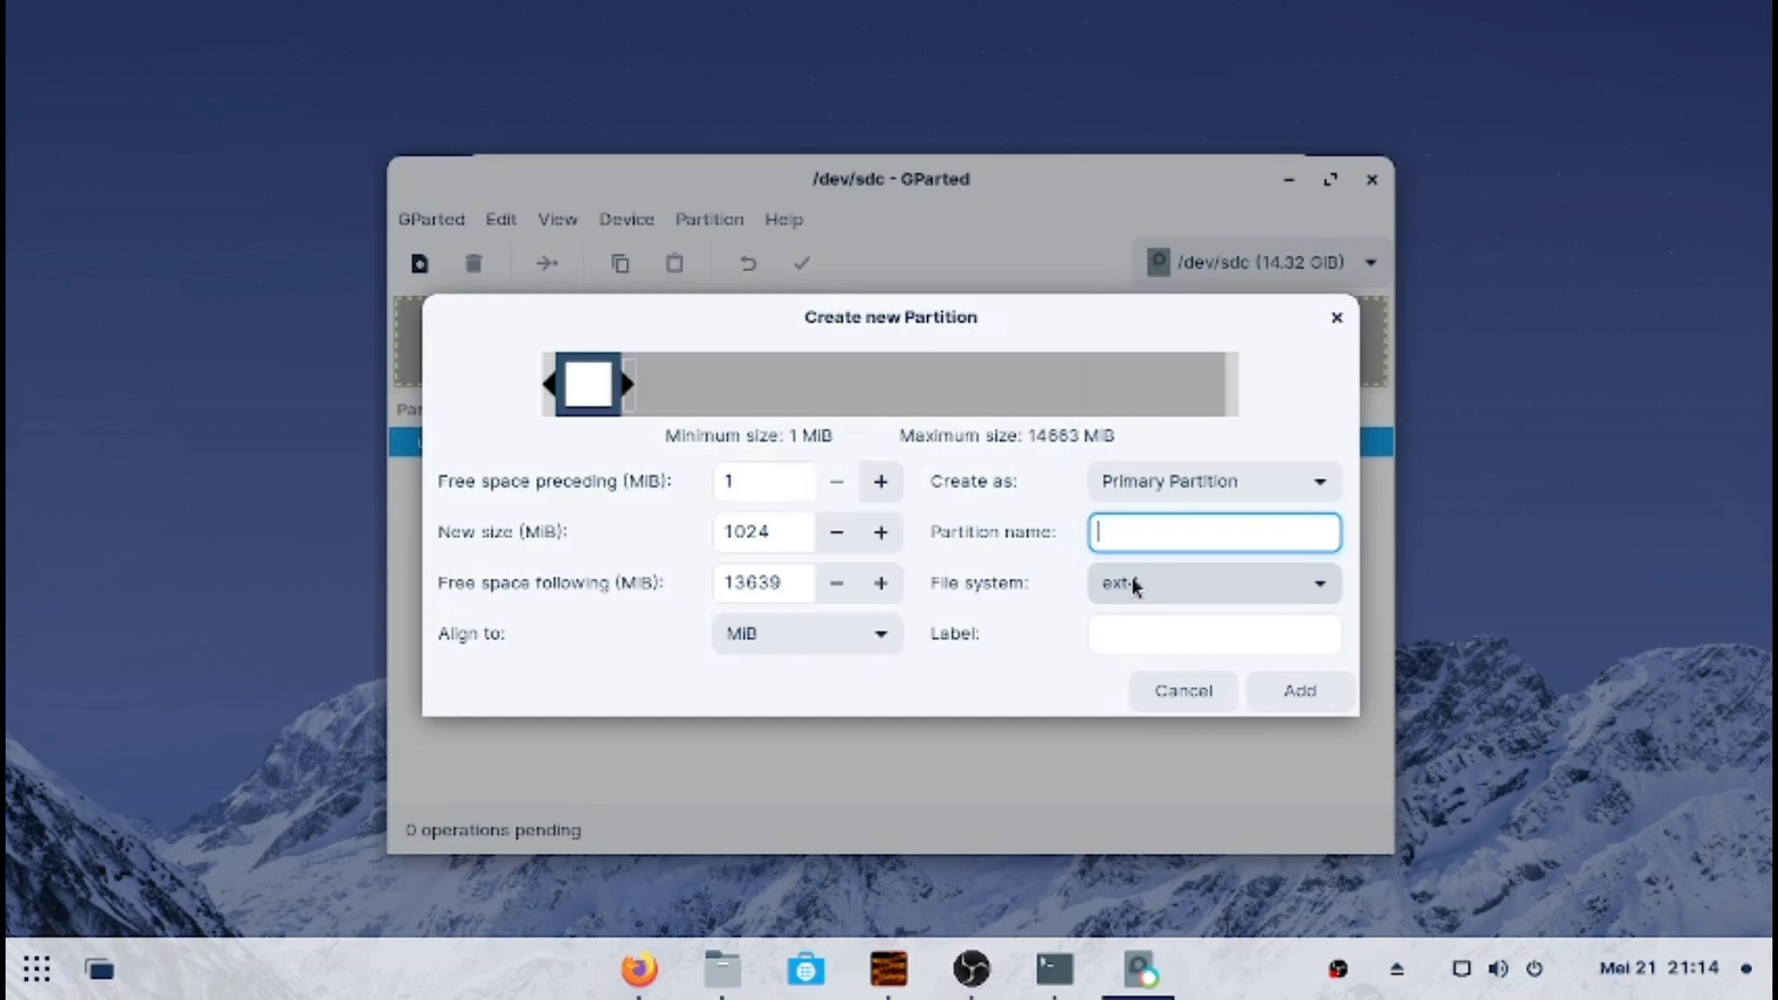
{"action": "left_click", "coordinate": [1132, 586]}
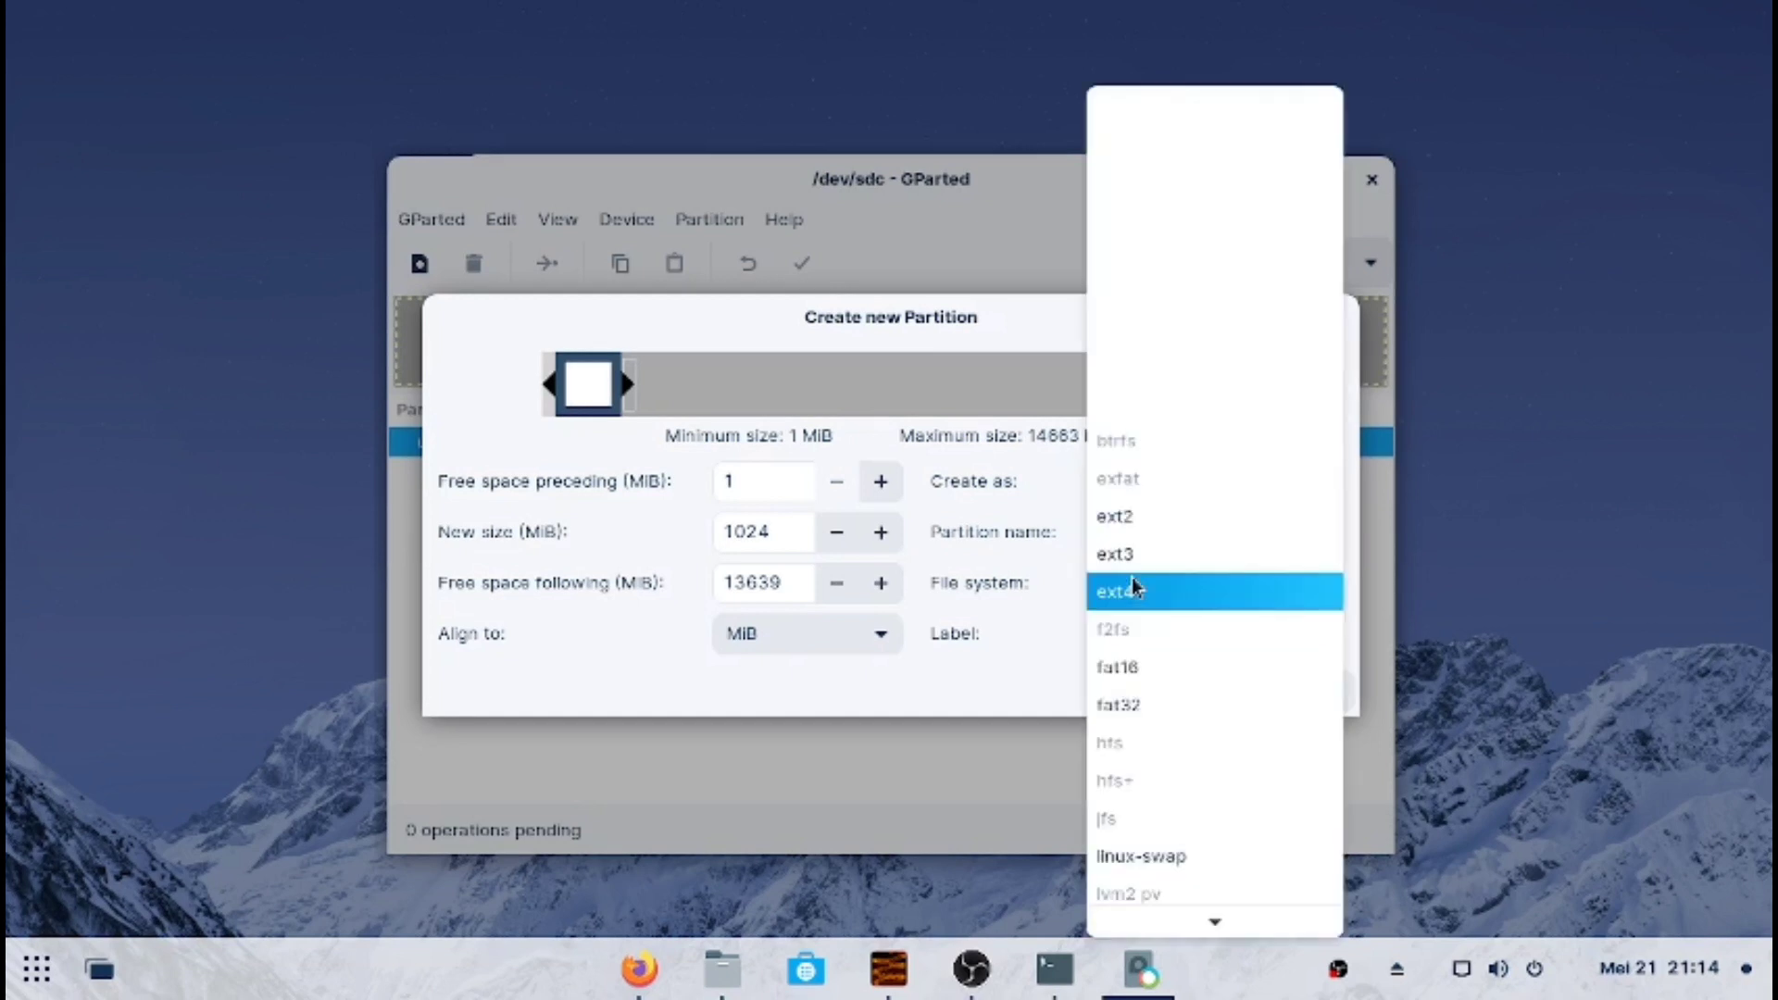
{"action": "left_click", "coordinate": [1142, 704]}
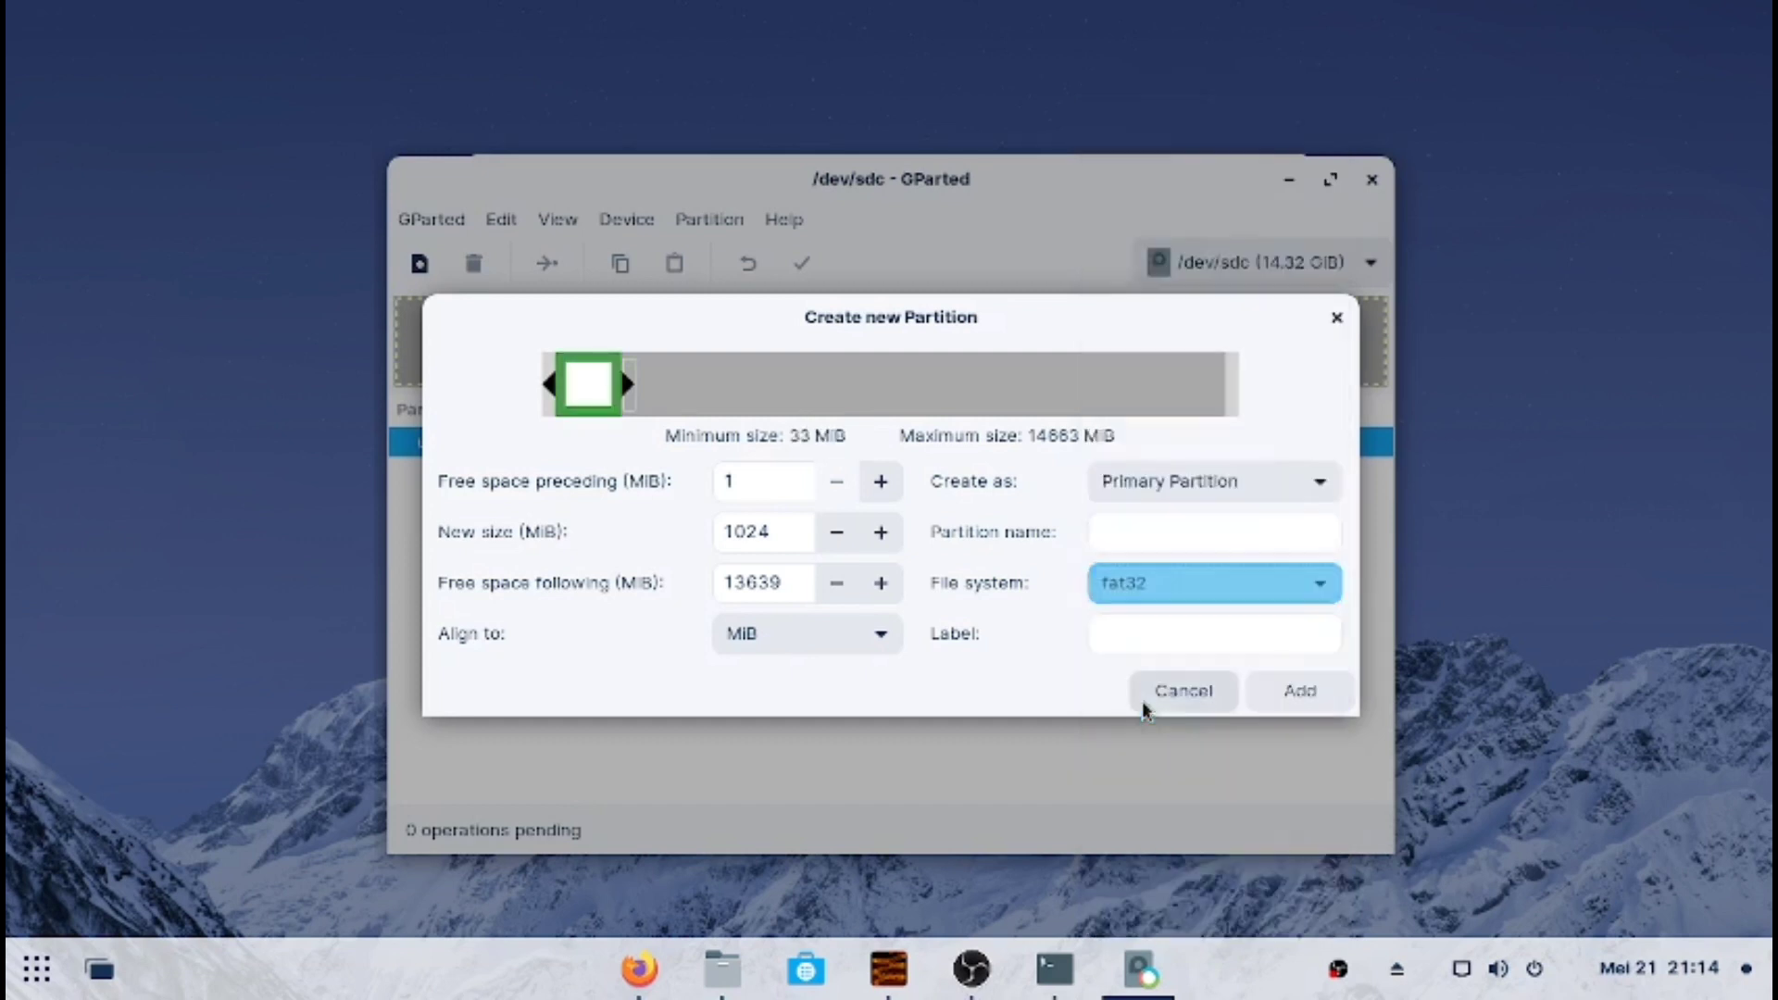
{"action": "left_click", "coordinate": [1149, 639]}
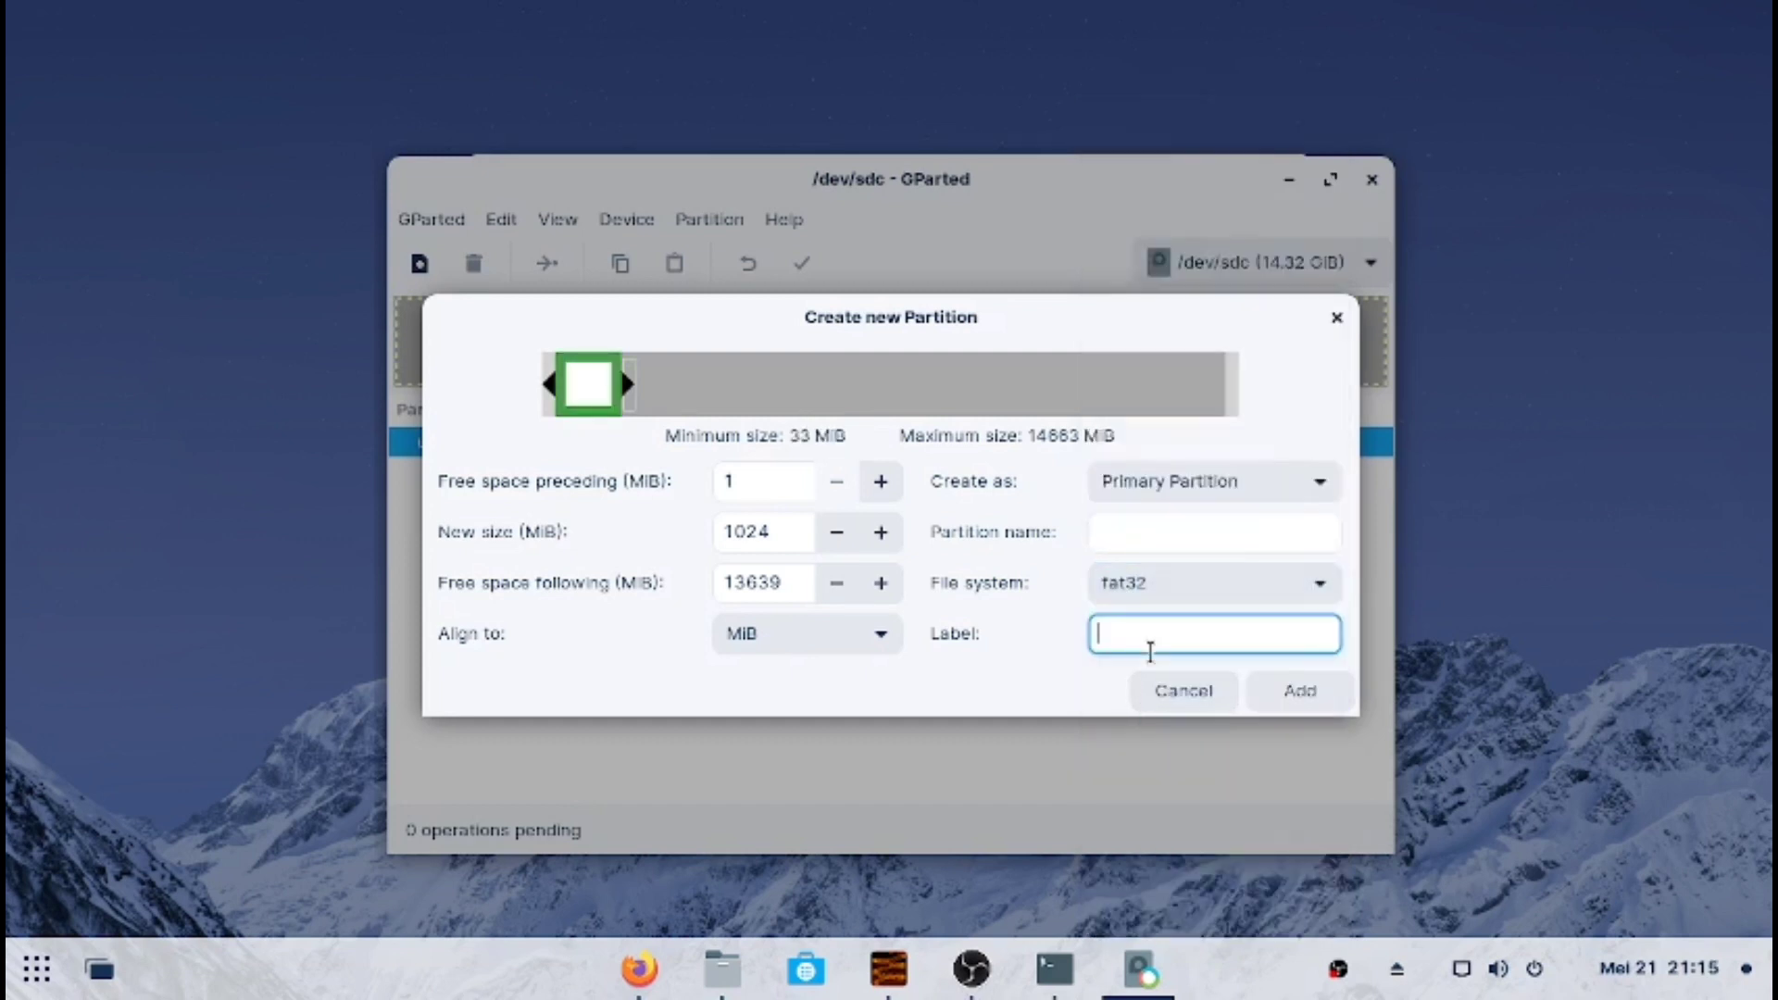
{"action": "type", "text": "DOOT"}
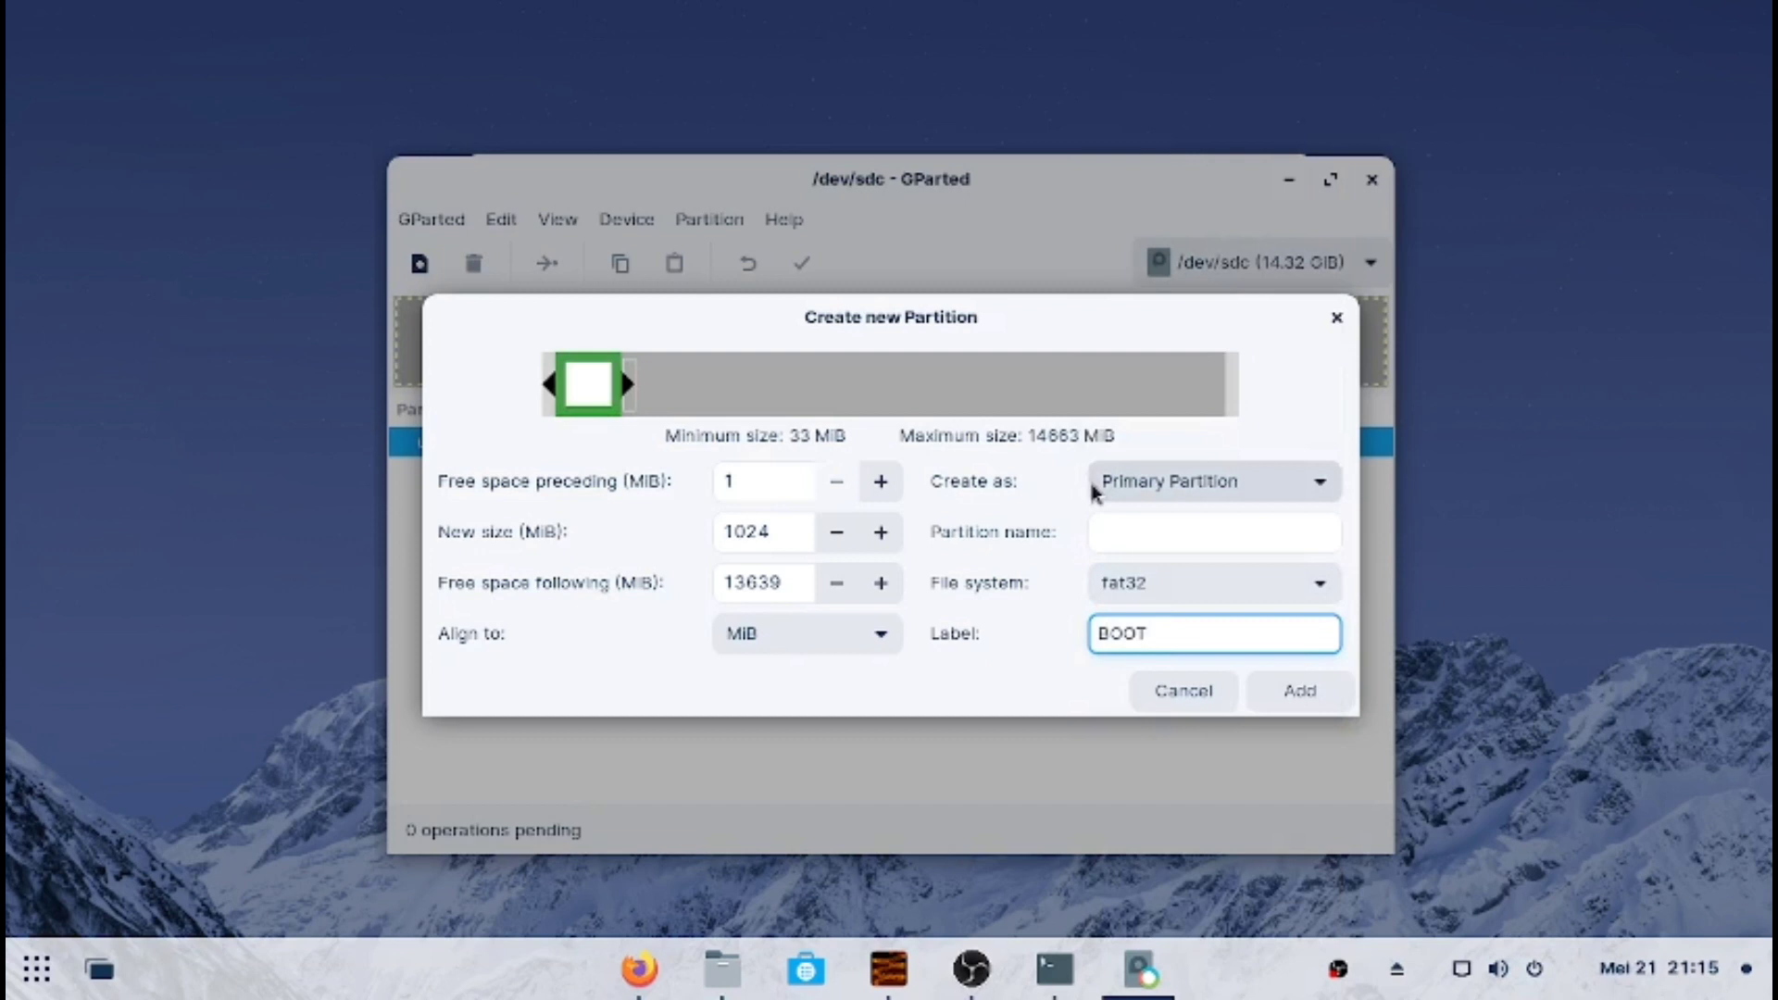
{"action": "left_click", "coordinate": [1306, 690]}
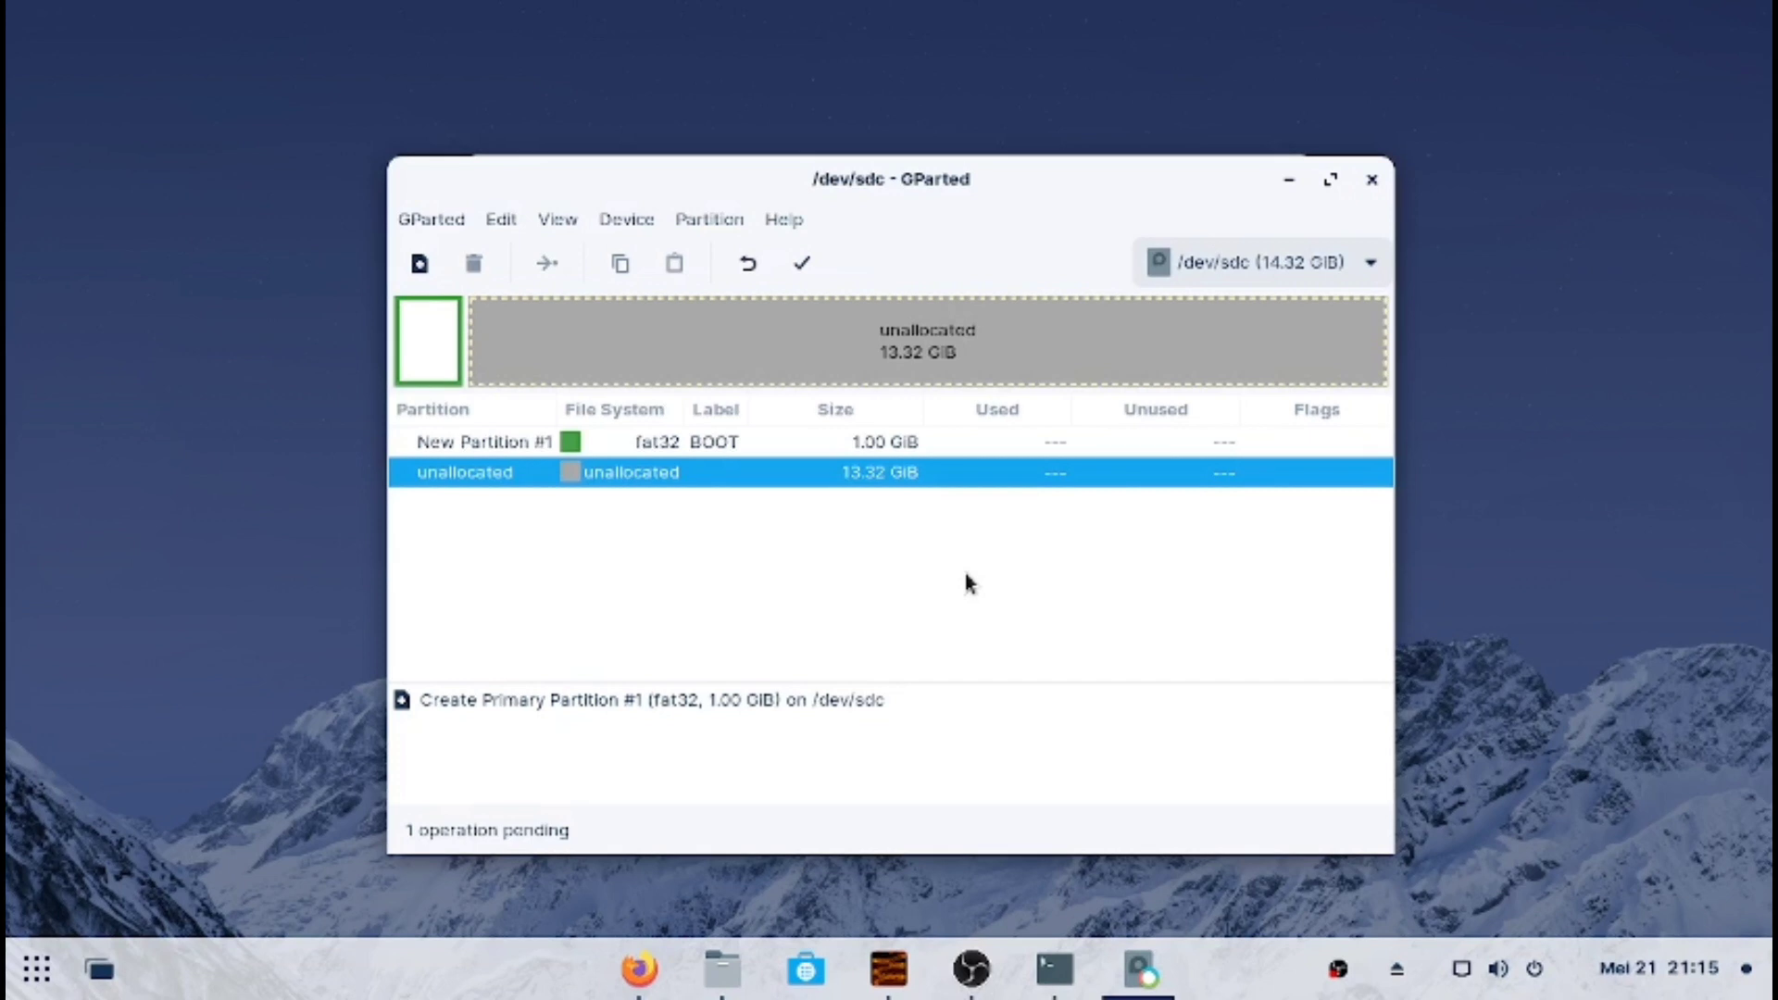
Add an ntfs primary partition labelled INSTALL that fills the remaining unallocated space
{"action": "right_click", "coordinate": [694, 364]}
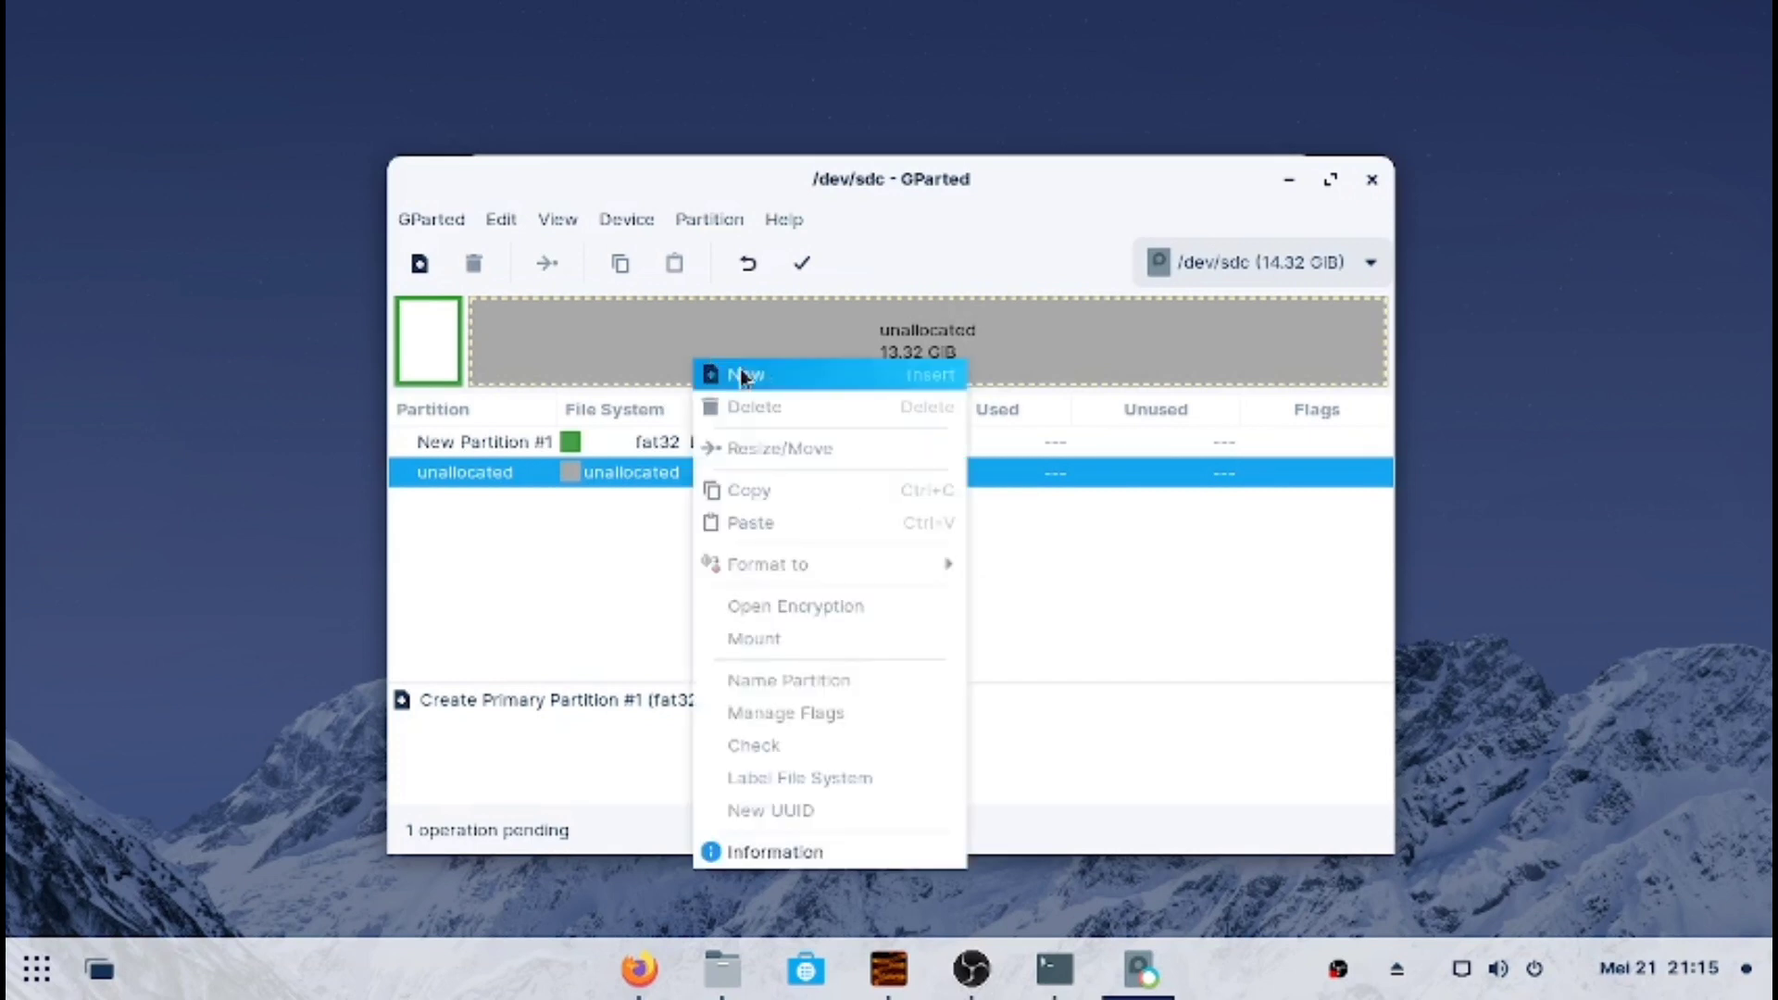
{"action": "left_click", "coordinate": [781, 396]}
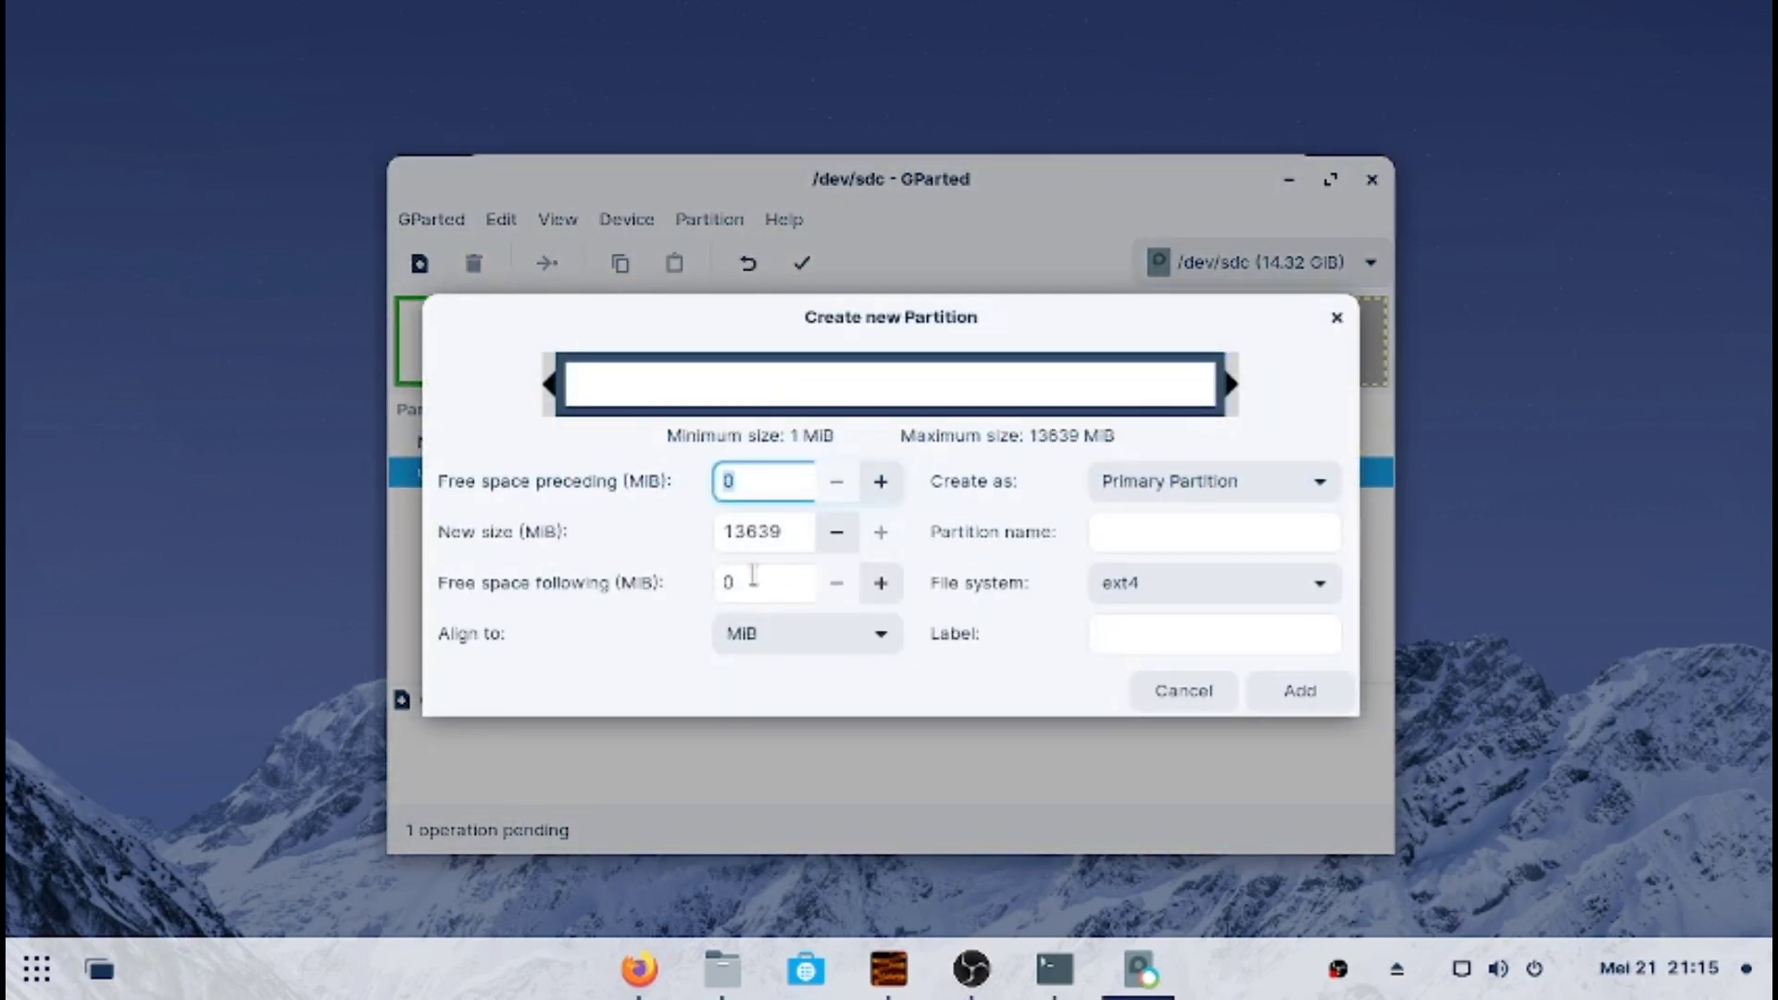
{"action": "left_click", "coordinate": [1147, 580]}
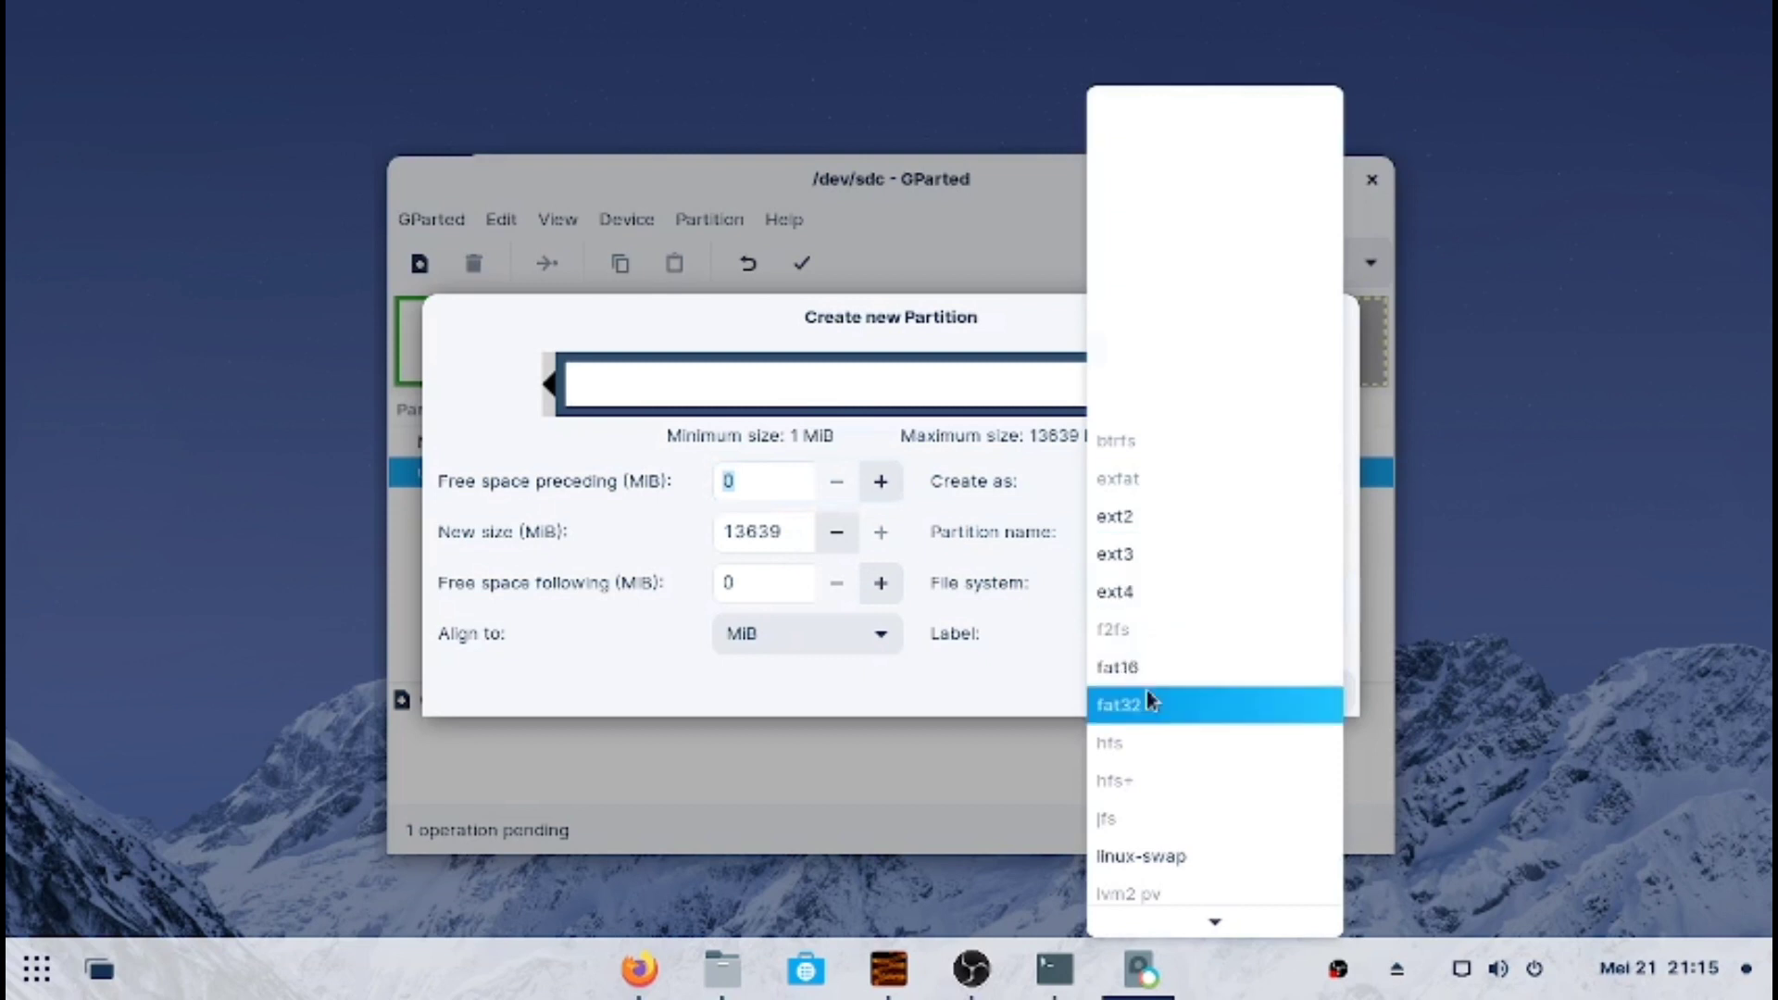
{"action": "scroll", "coordinate": [1152, 731], "scroll_direction": "down", "scroll_amount": 5}
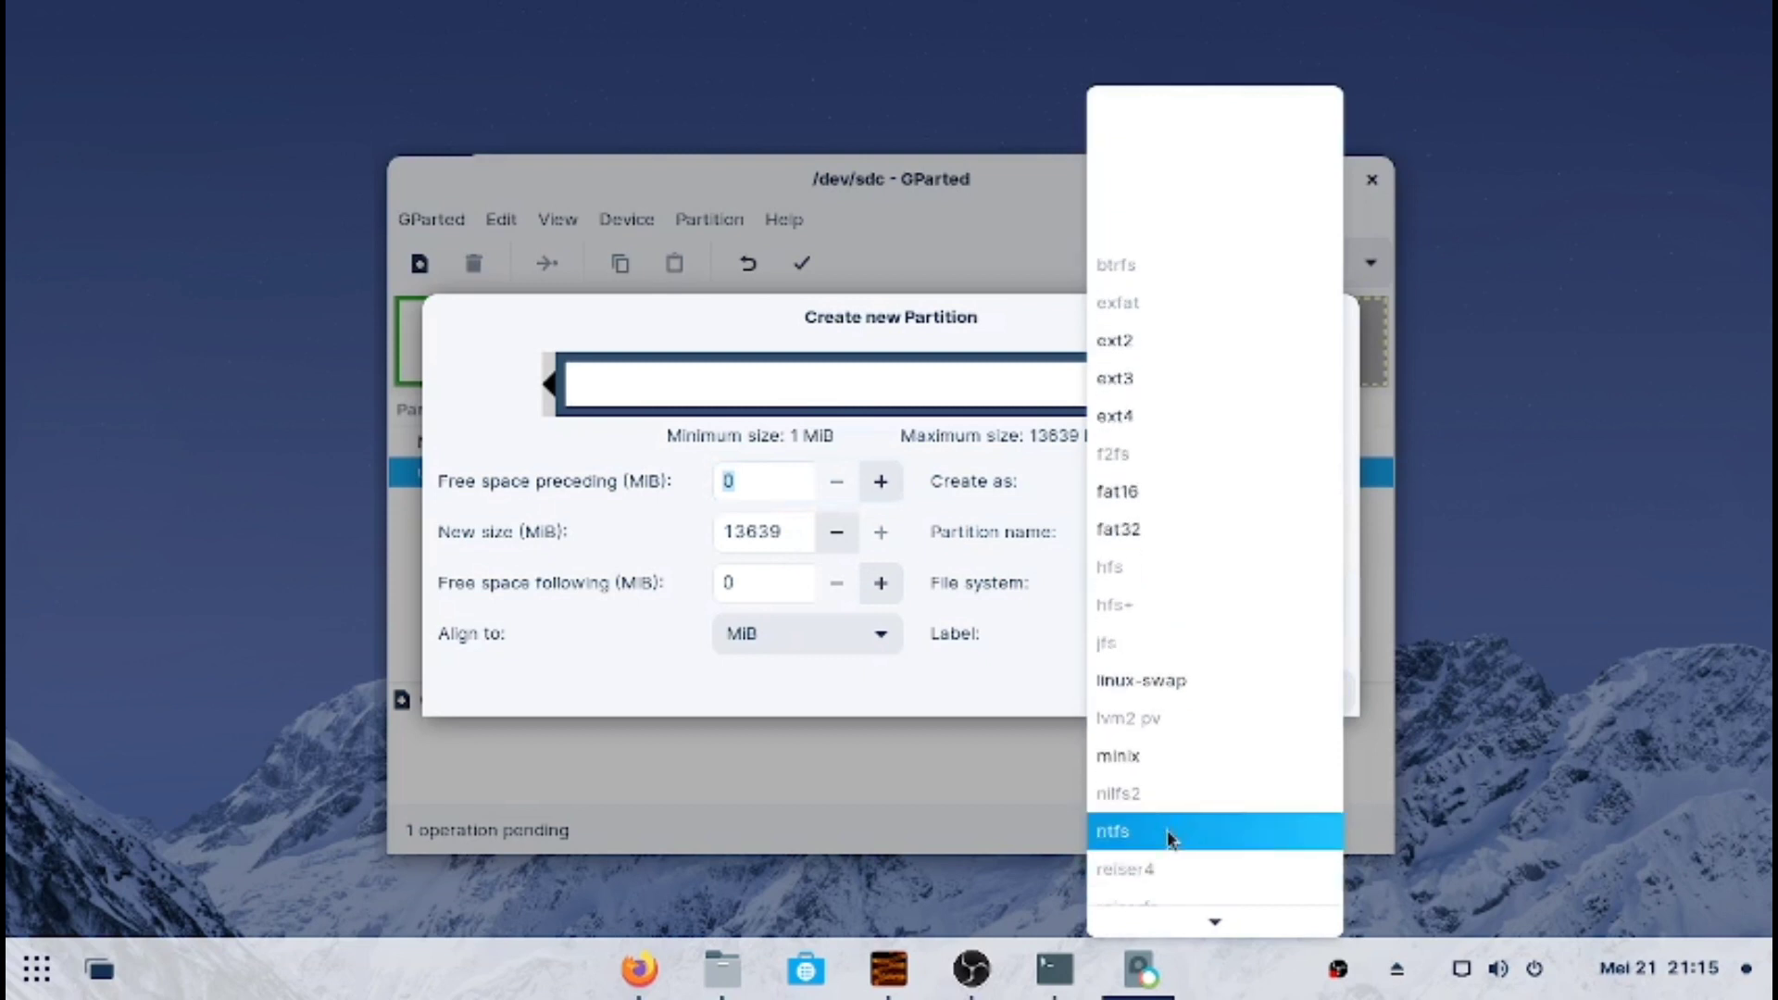
{"action": "left_click", "coordinate": [1168, 833]}
{"action": "left_click", "coordinate": [1126, 630]}
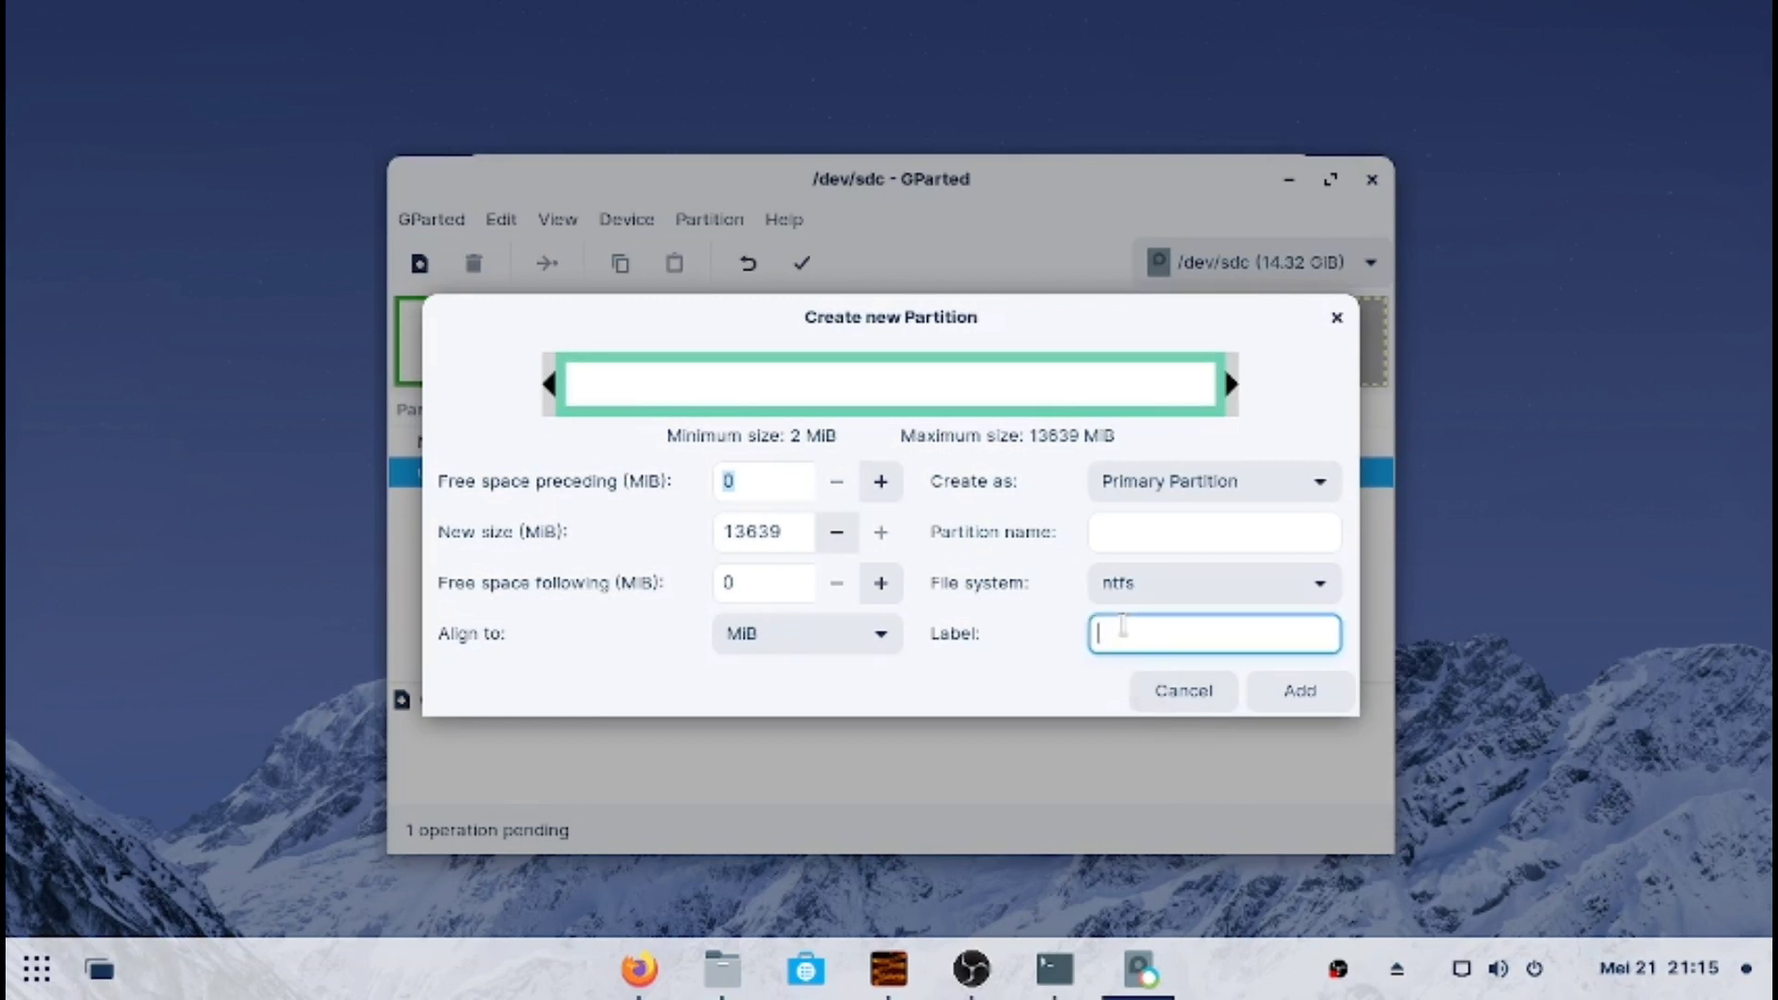
{"action": "type", "text": "INSTALL"}
{"action": "left_click", "coordinate": [1300, 695]}
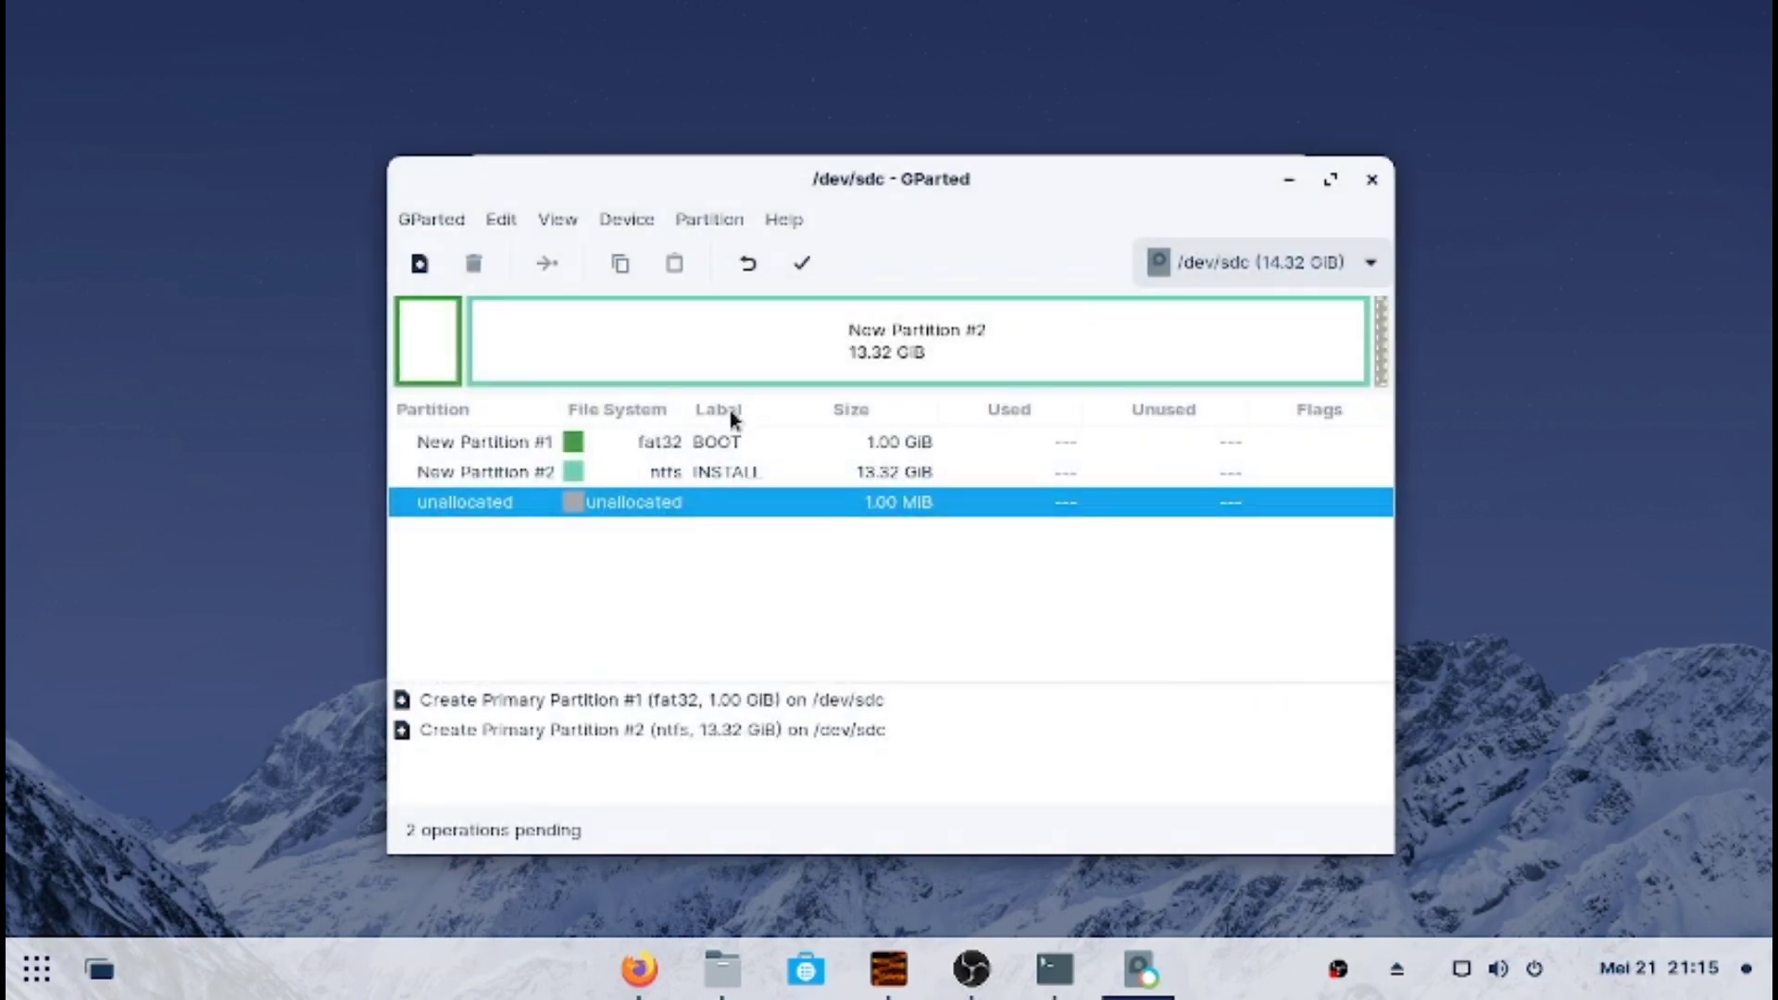
Apply the pending partition operations to /dev/sdc, review the operation details and dismiss the report
{"action": "left_click", "coordinate": [727, 442]}
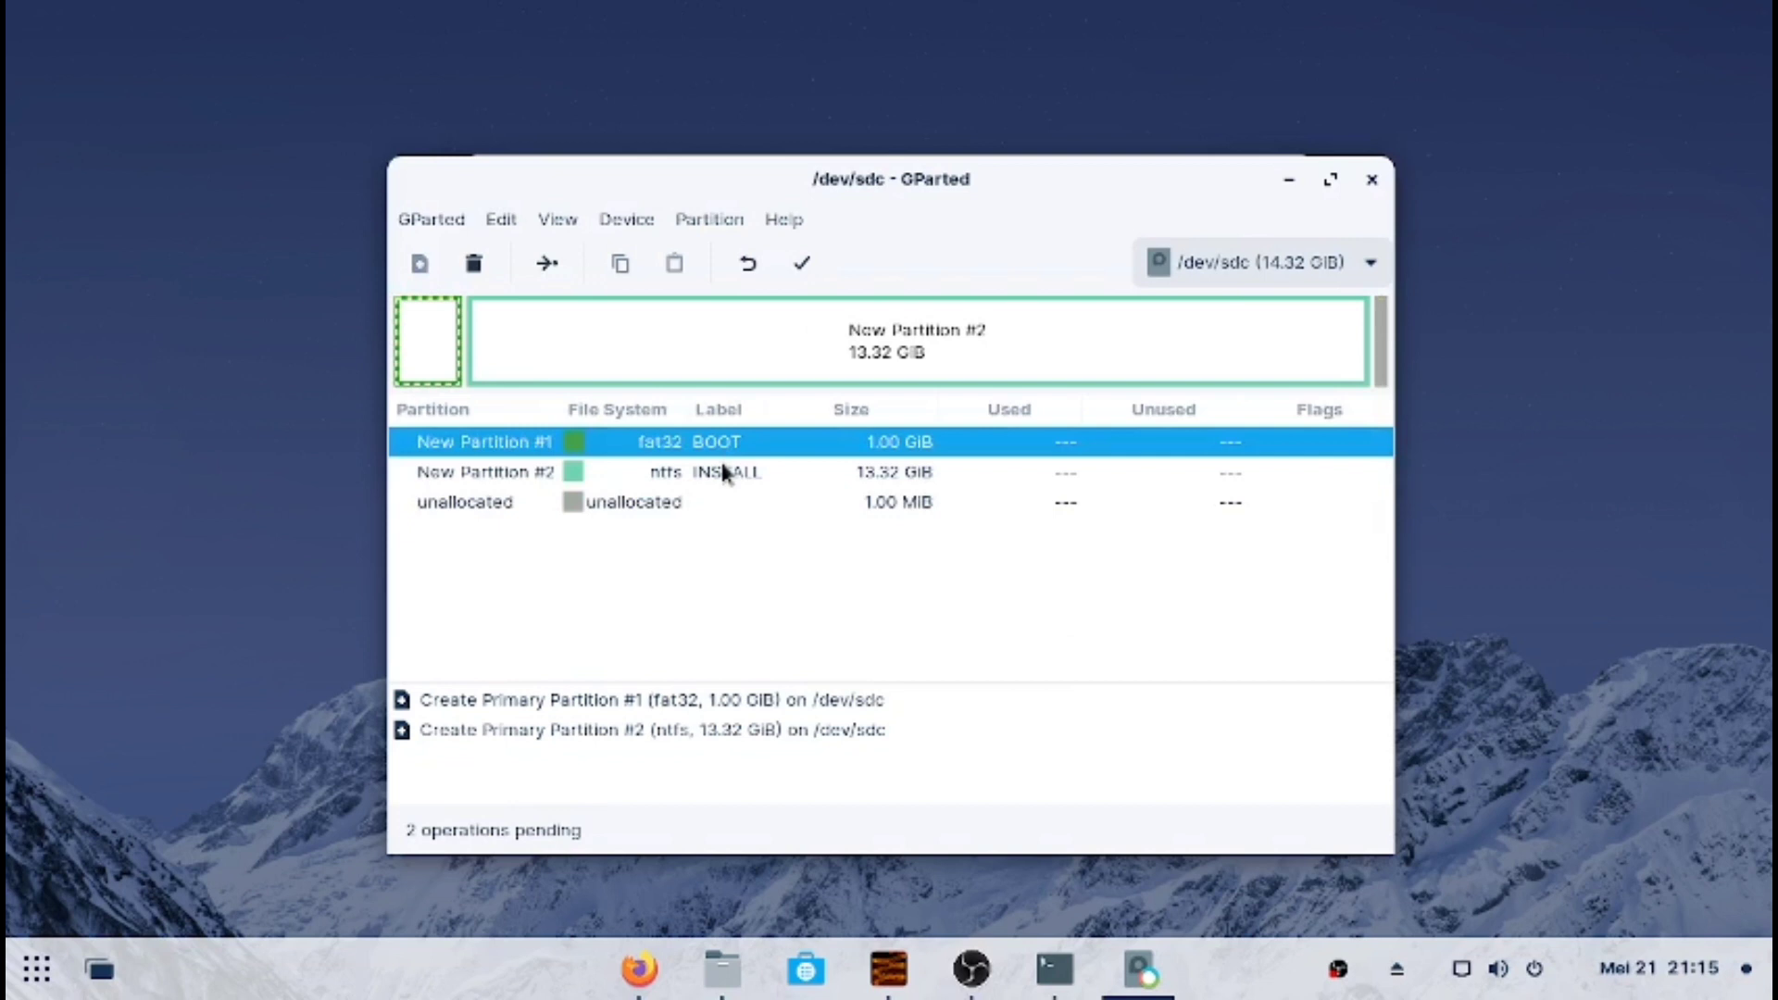
{"action": "left_click", "coordinate": [724, 473]}
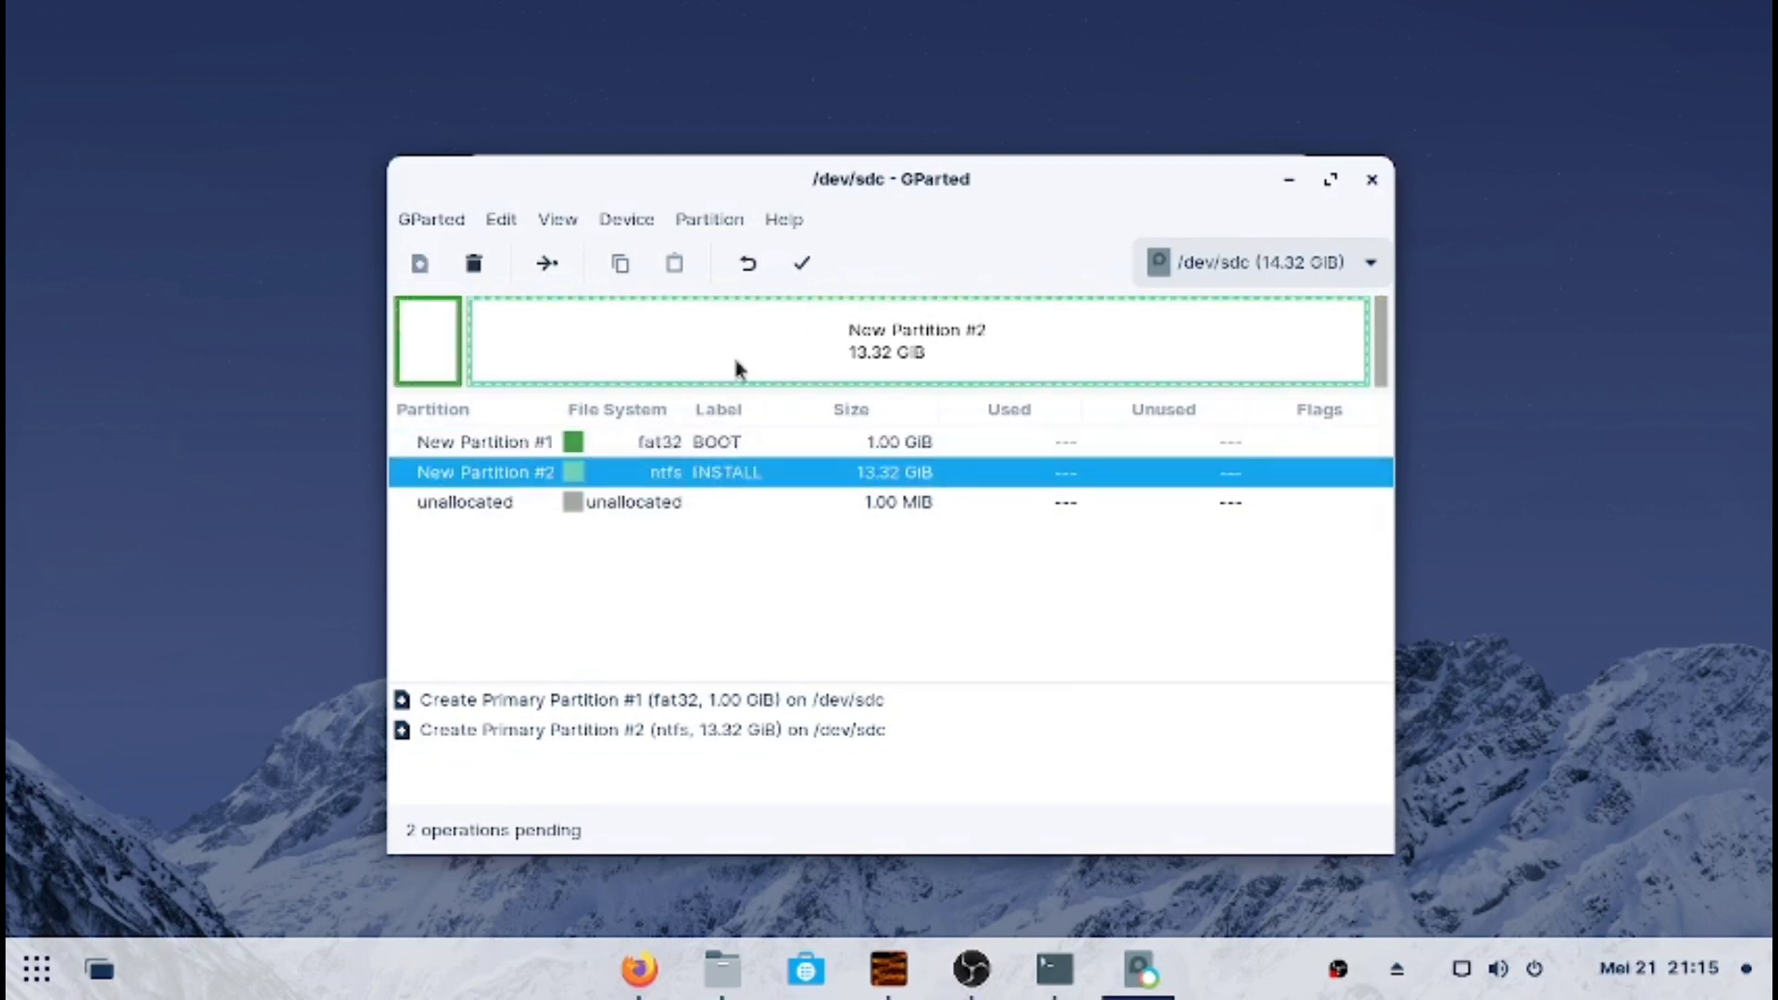
{"action": "left_click", "coordinate": [800, 267]}
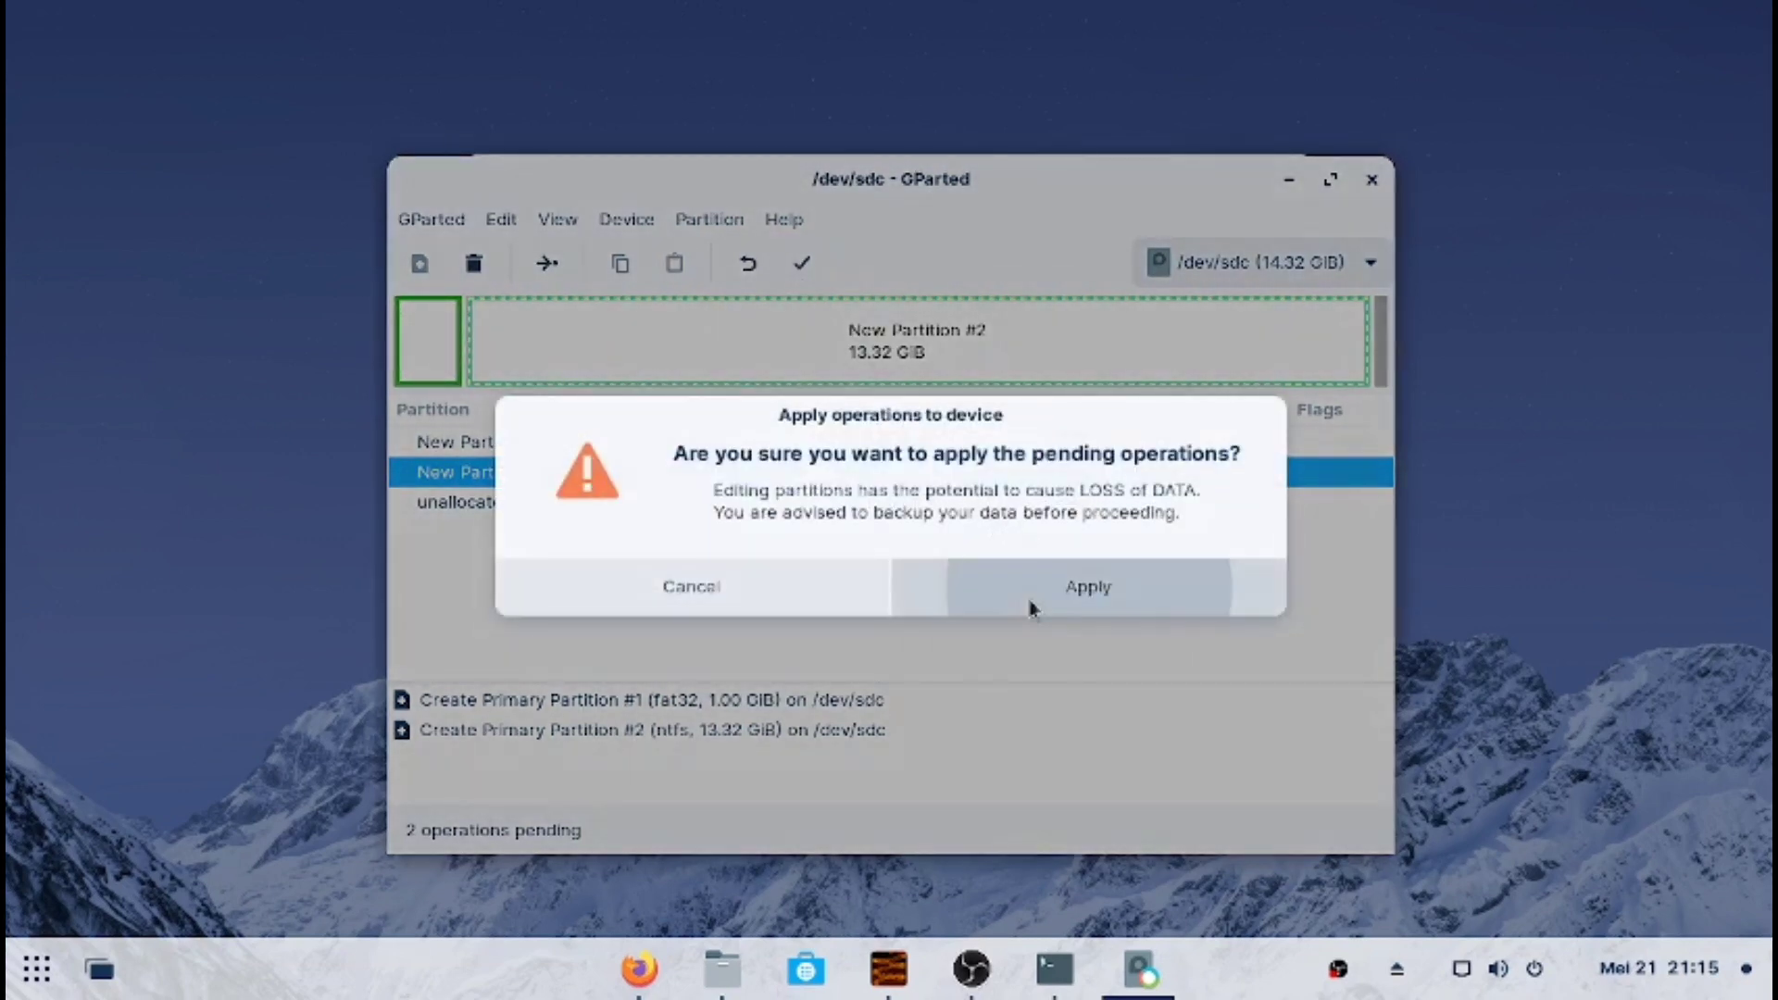
{"action": "left_click", "coordinate": [1032, 604]}
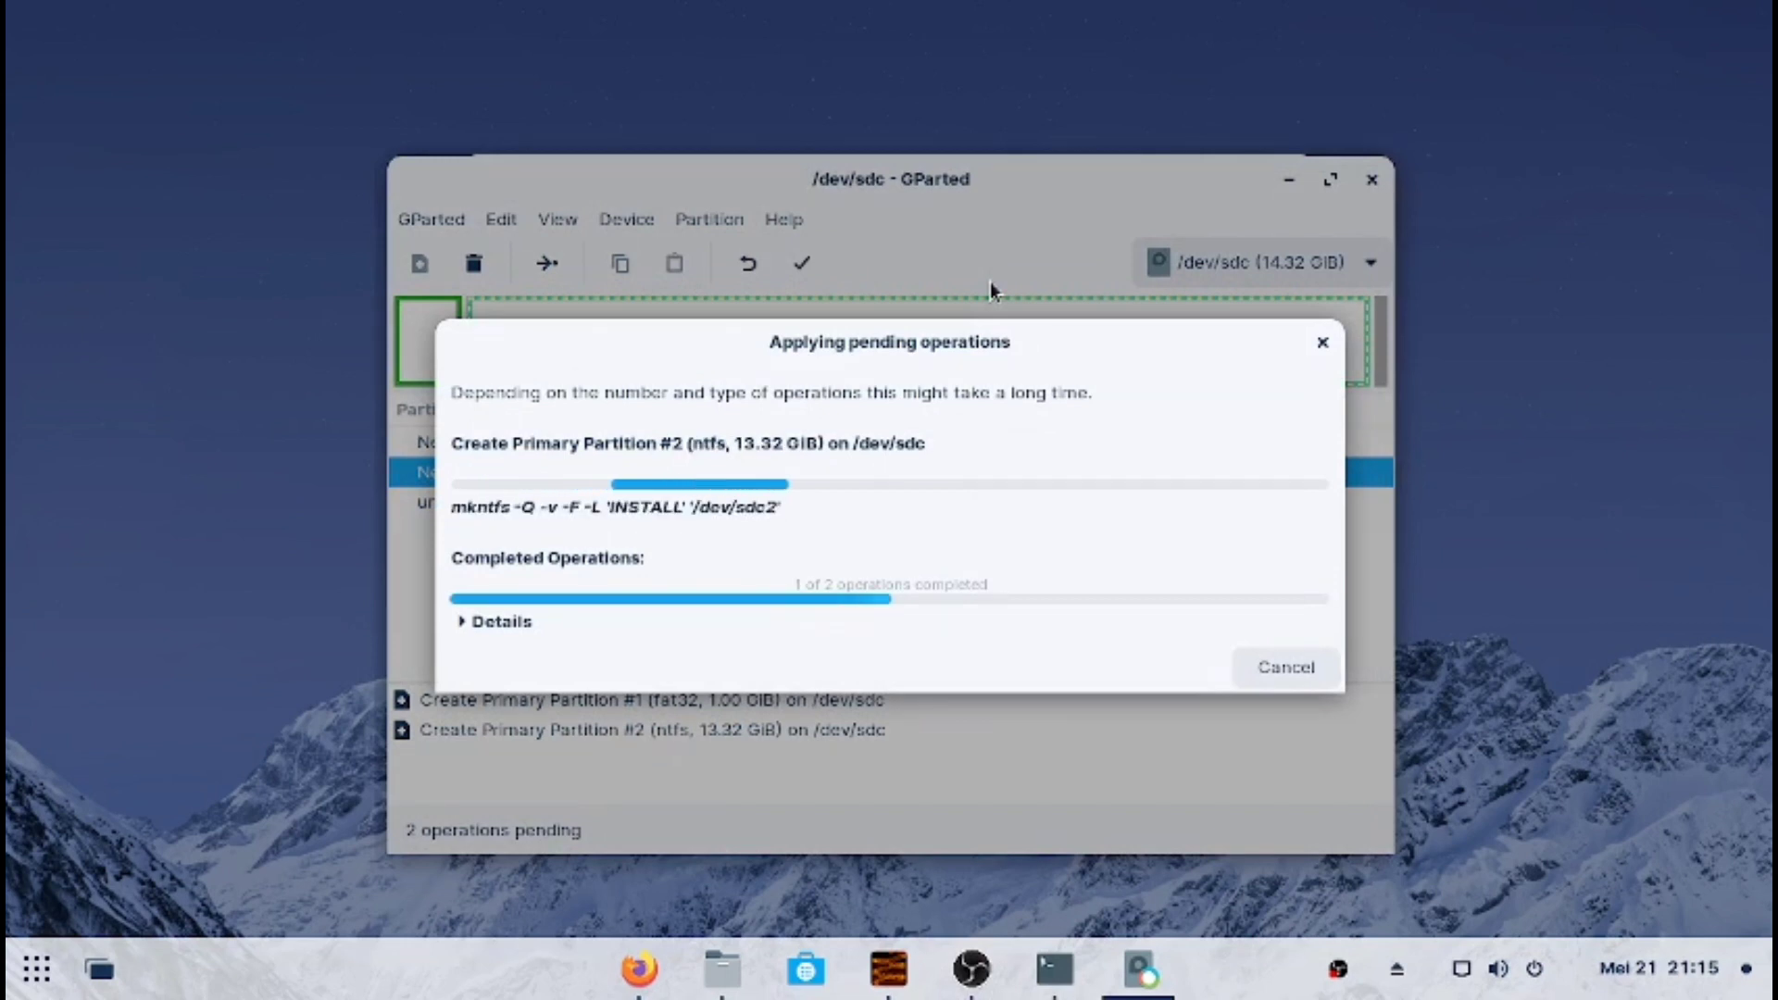
{"action": "left_click", "coordinate": [491, 505]}
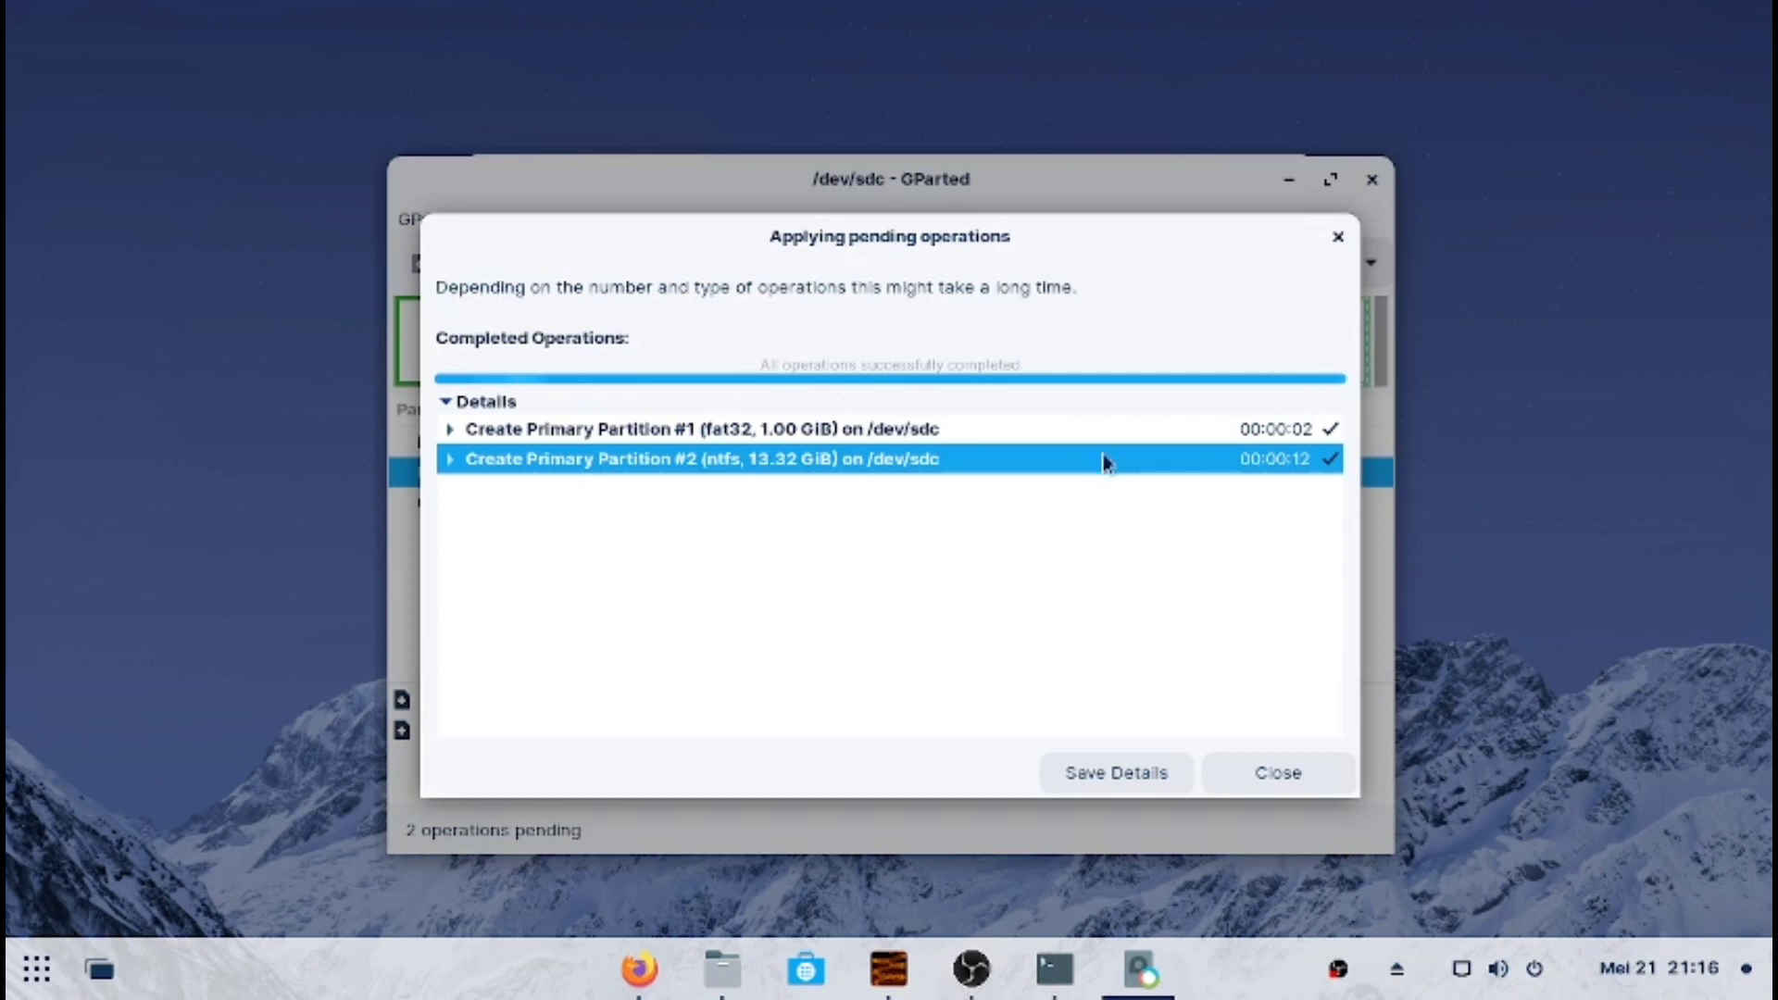
{"action": "left_click", "coordinate": [1277, 775]}
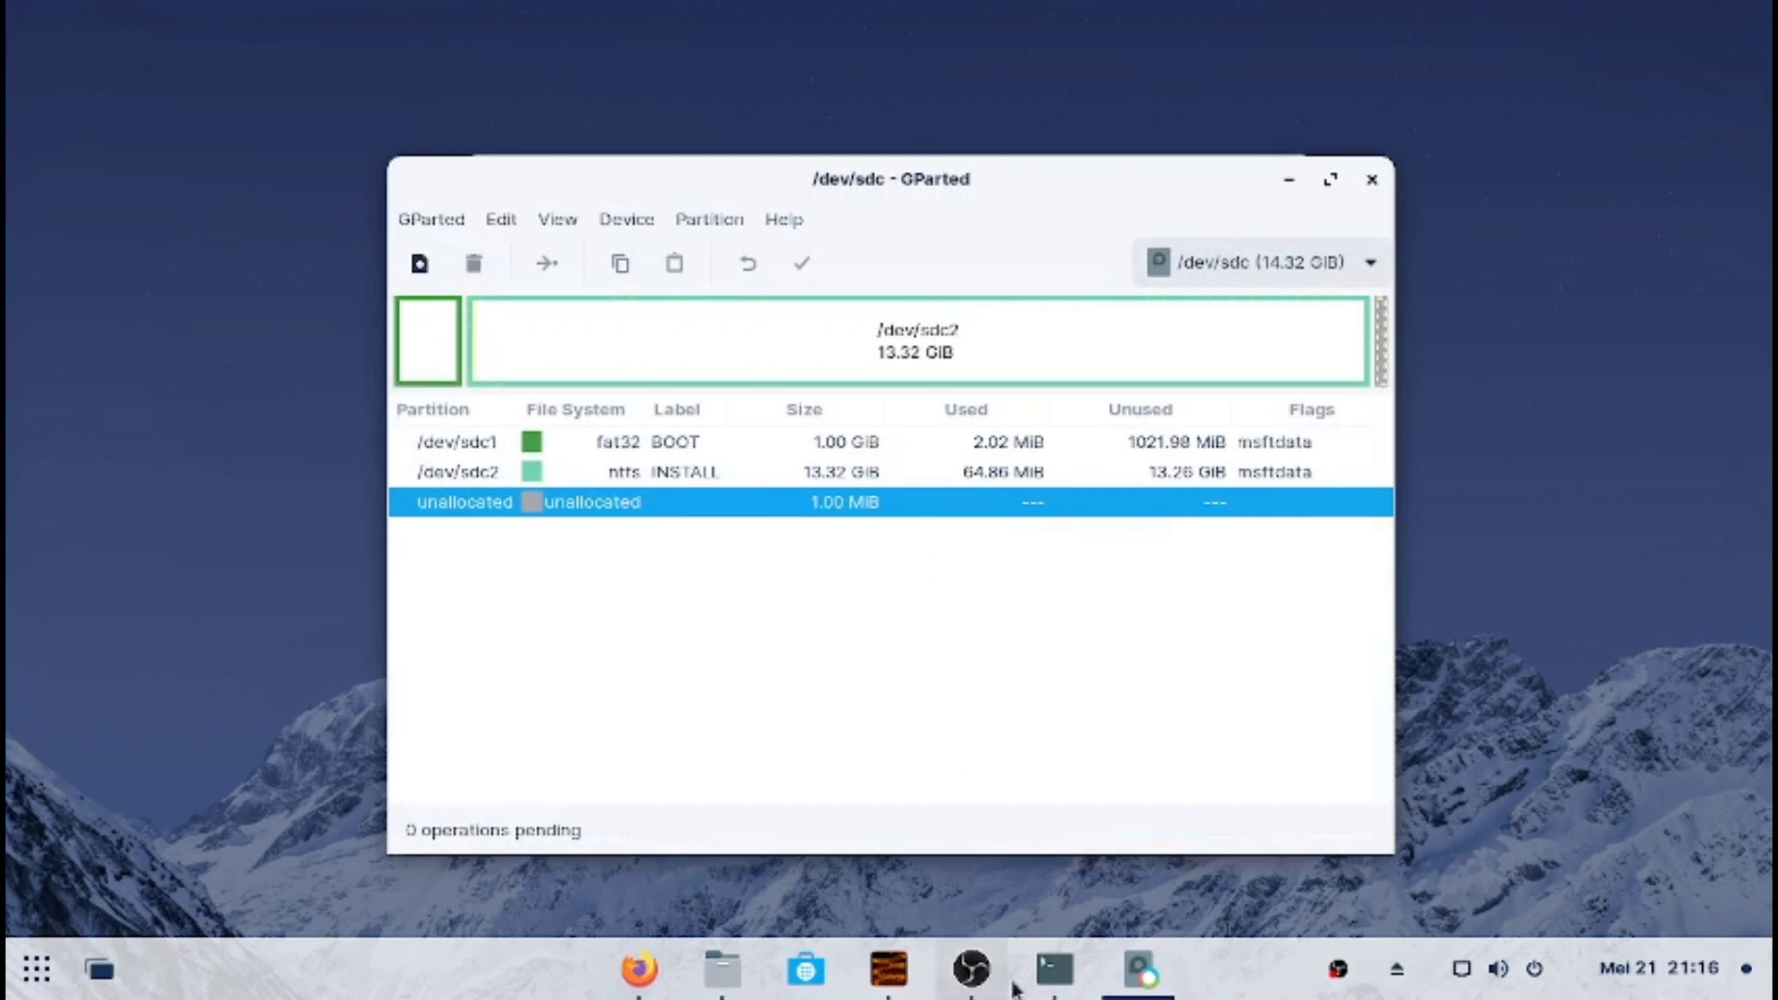
Switch to Files and open Windows 10.iso in the #FILE WINDOWS folder with Disk Image Mounter
{"action": "left_click", "coordinate": [723, 969]}
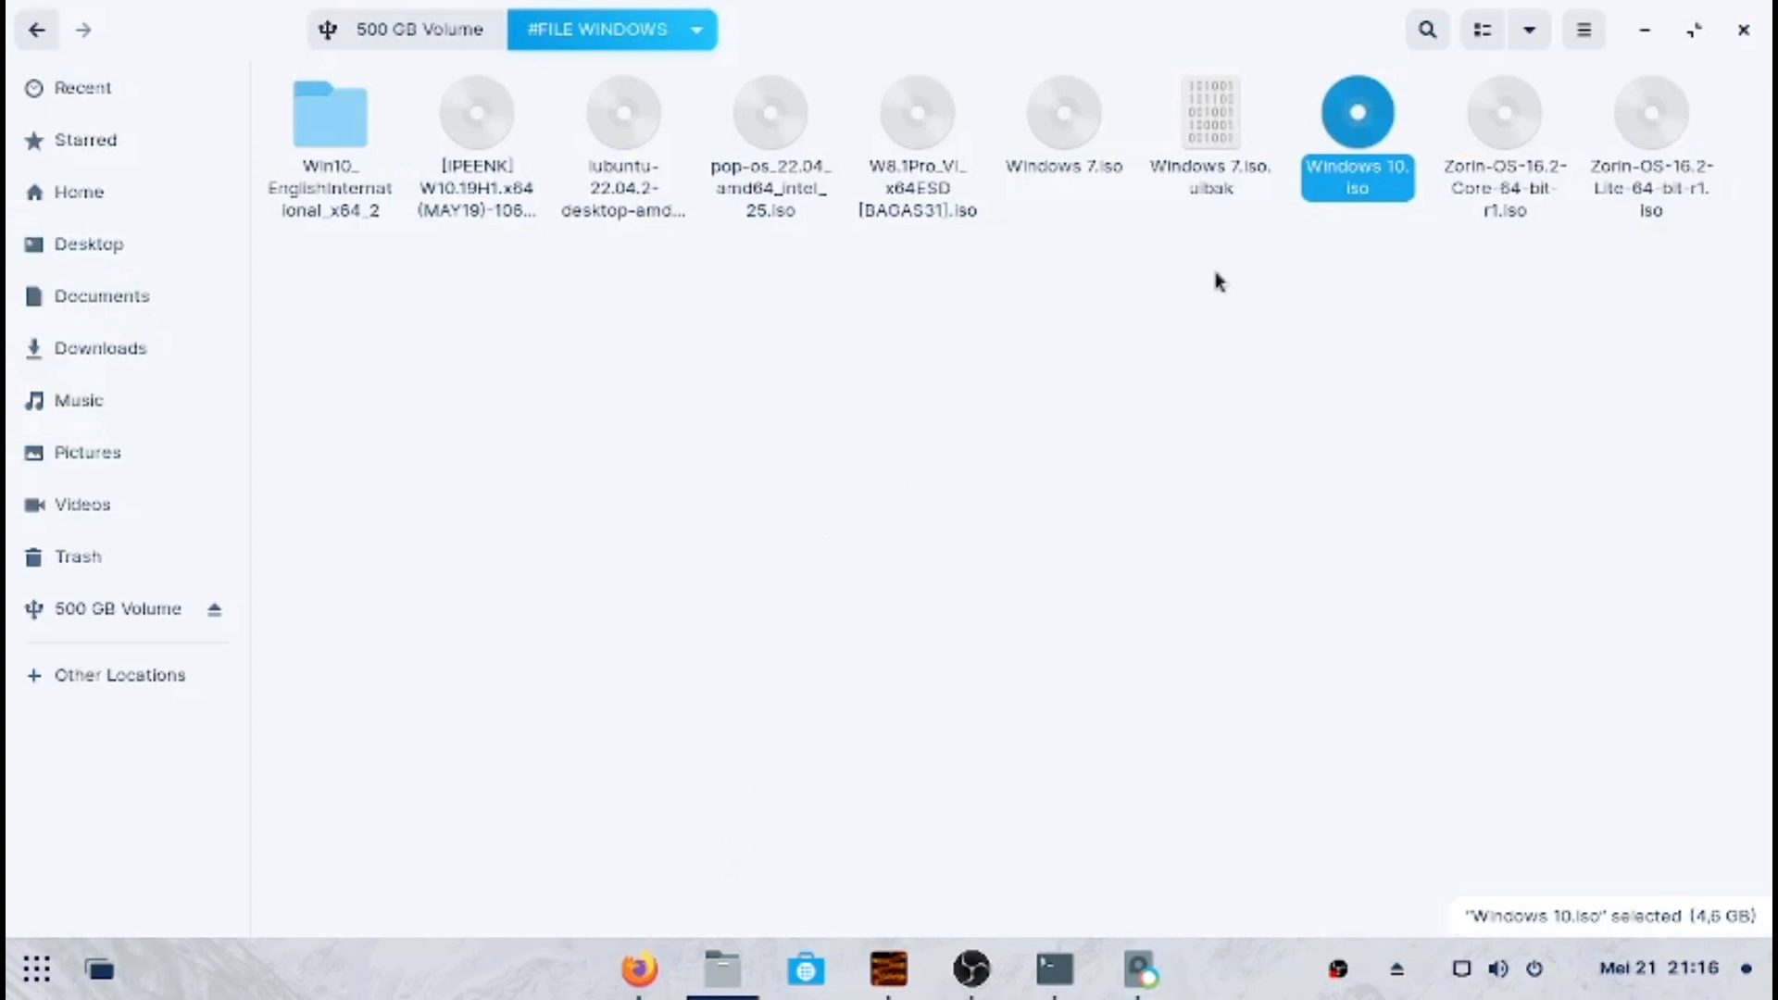
{"action": "right_click", "coordinate": [1376, 141]}
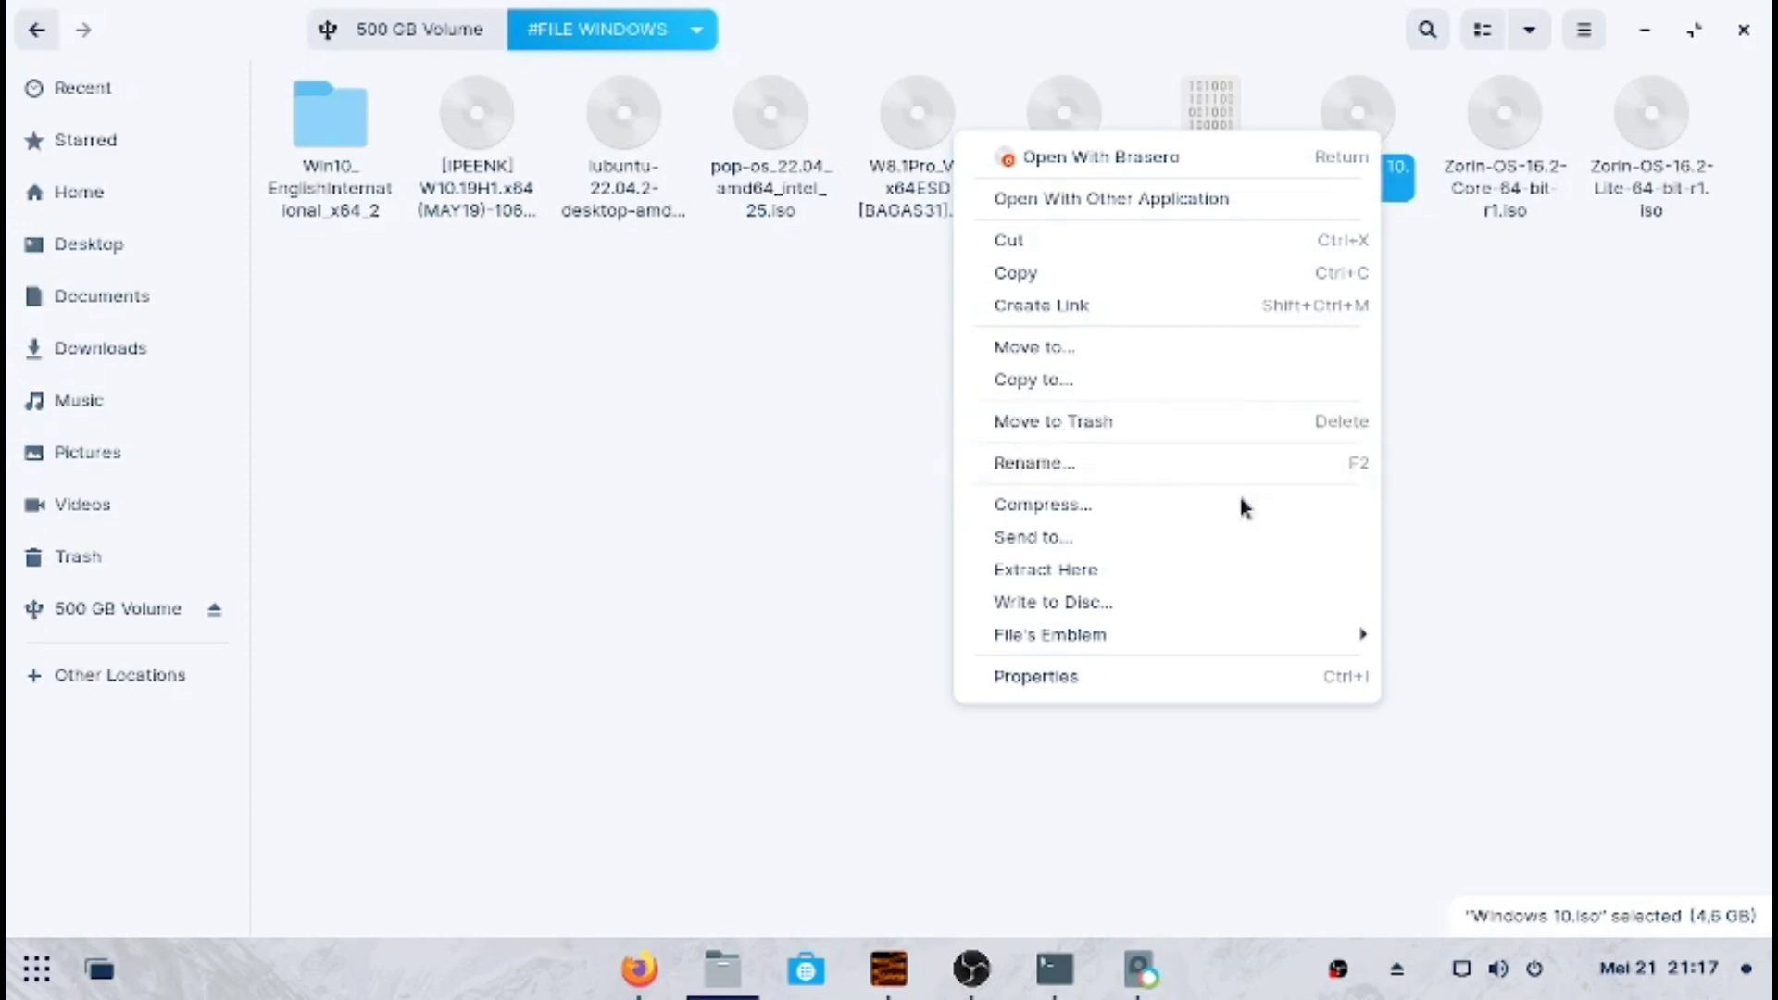
{"action": "left_click", "coordinate": [685, 465]}
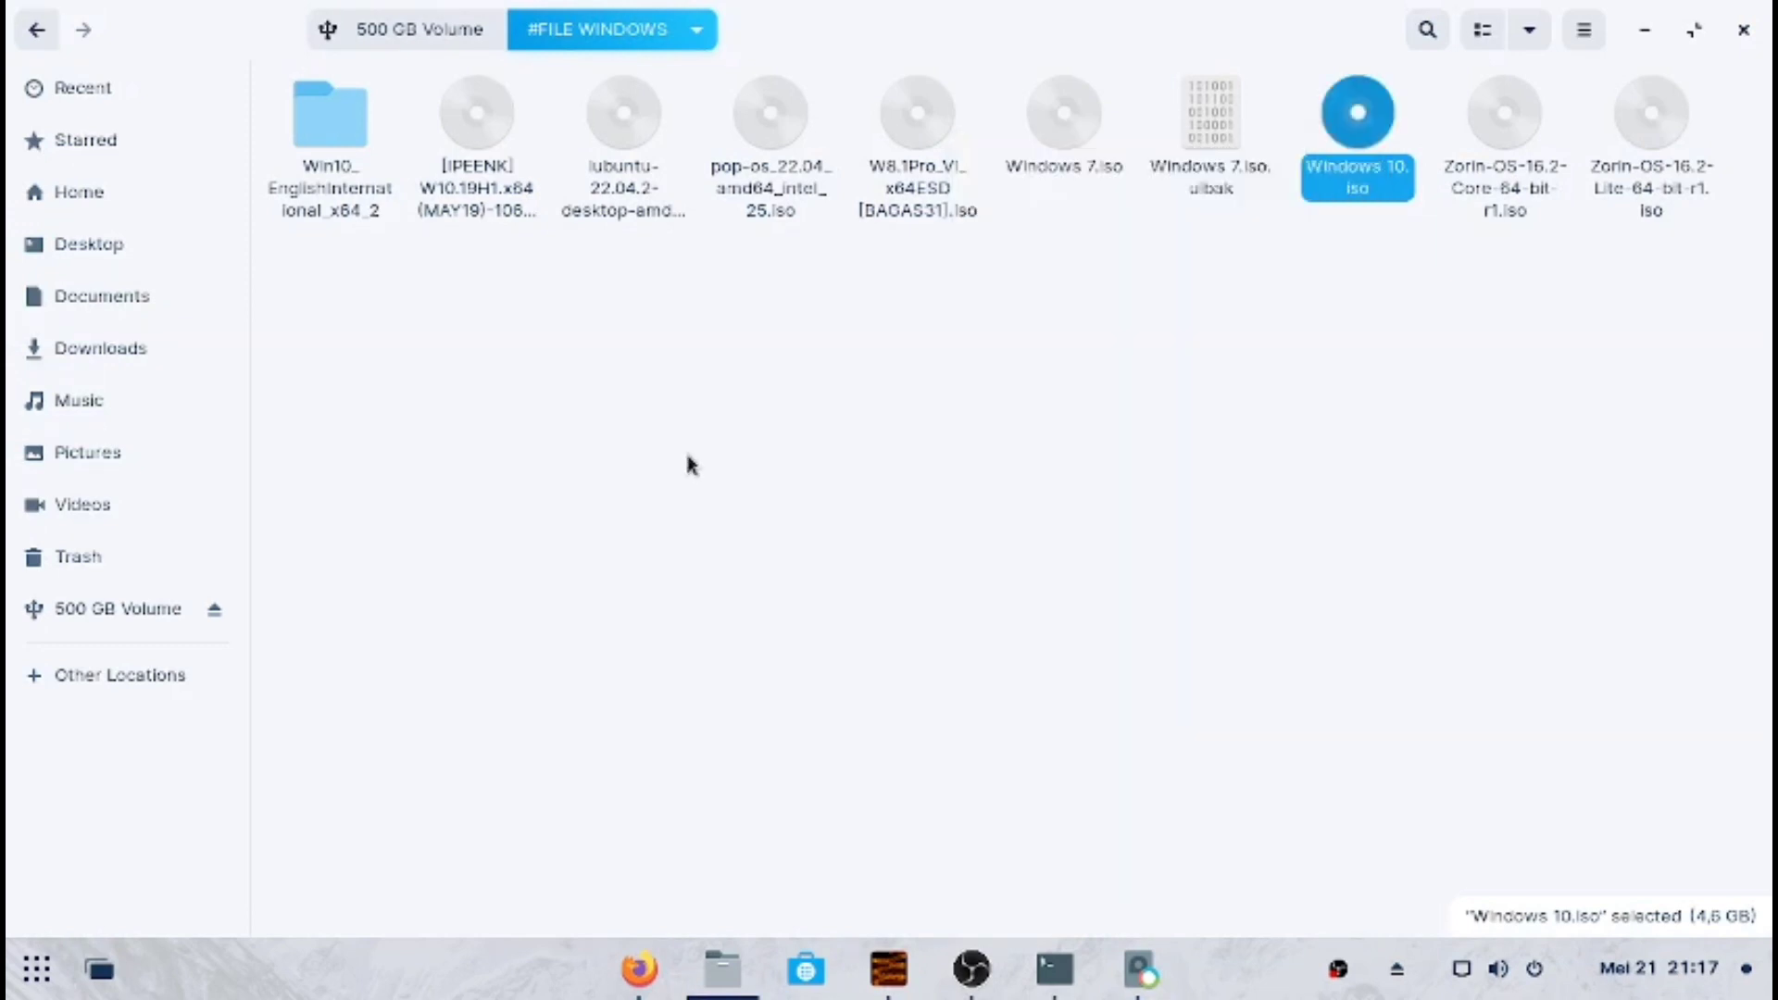
{"action": "right_click", "coordinate": [1385, 133]}
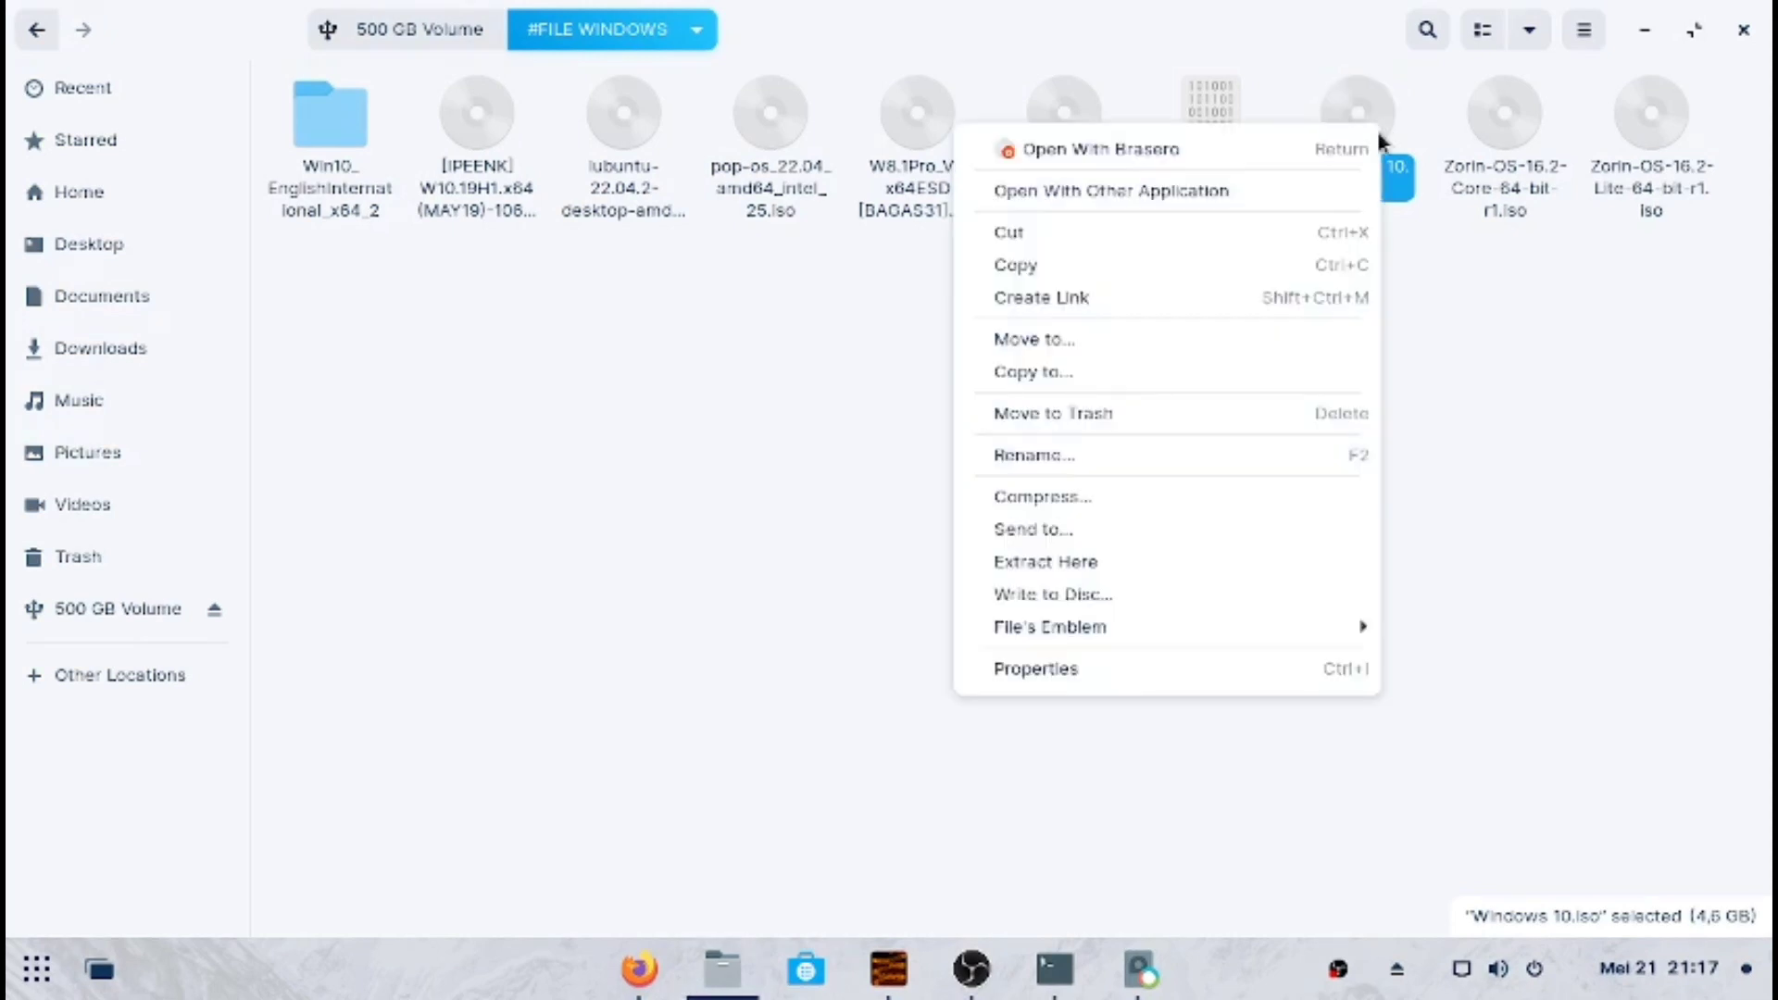
{"action": "left_click", "coordinate": [1322, 188]}
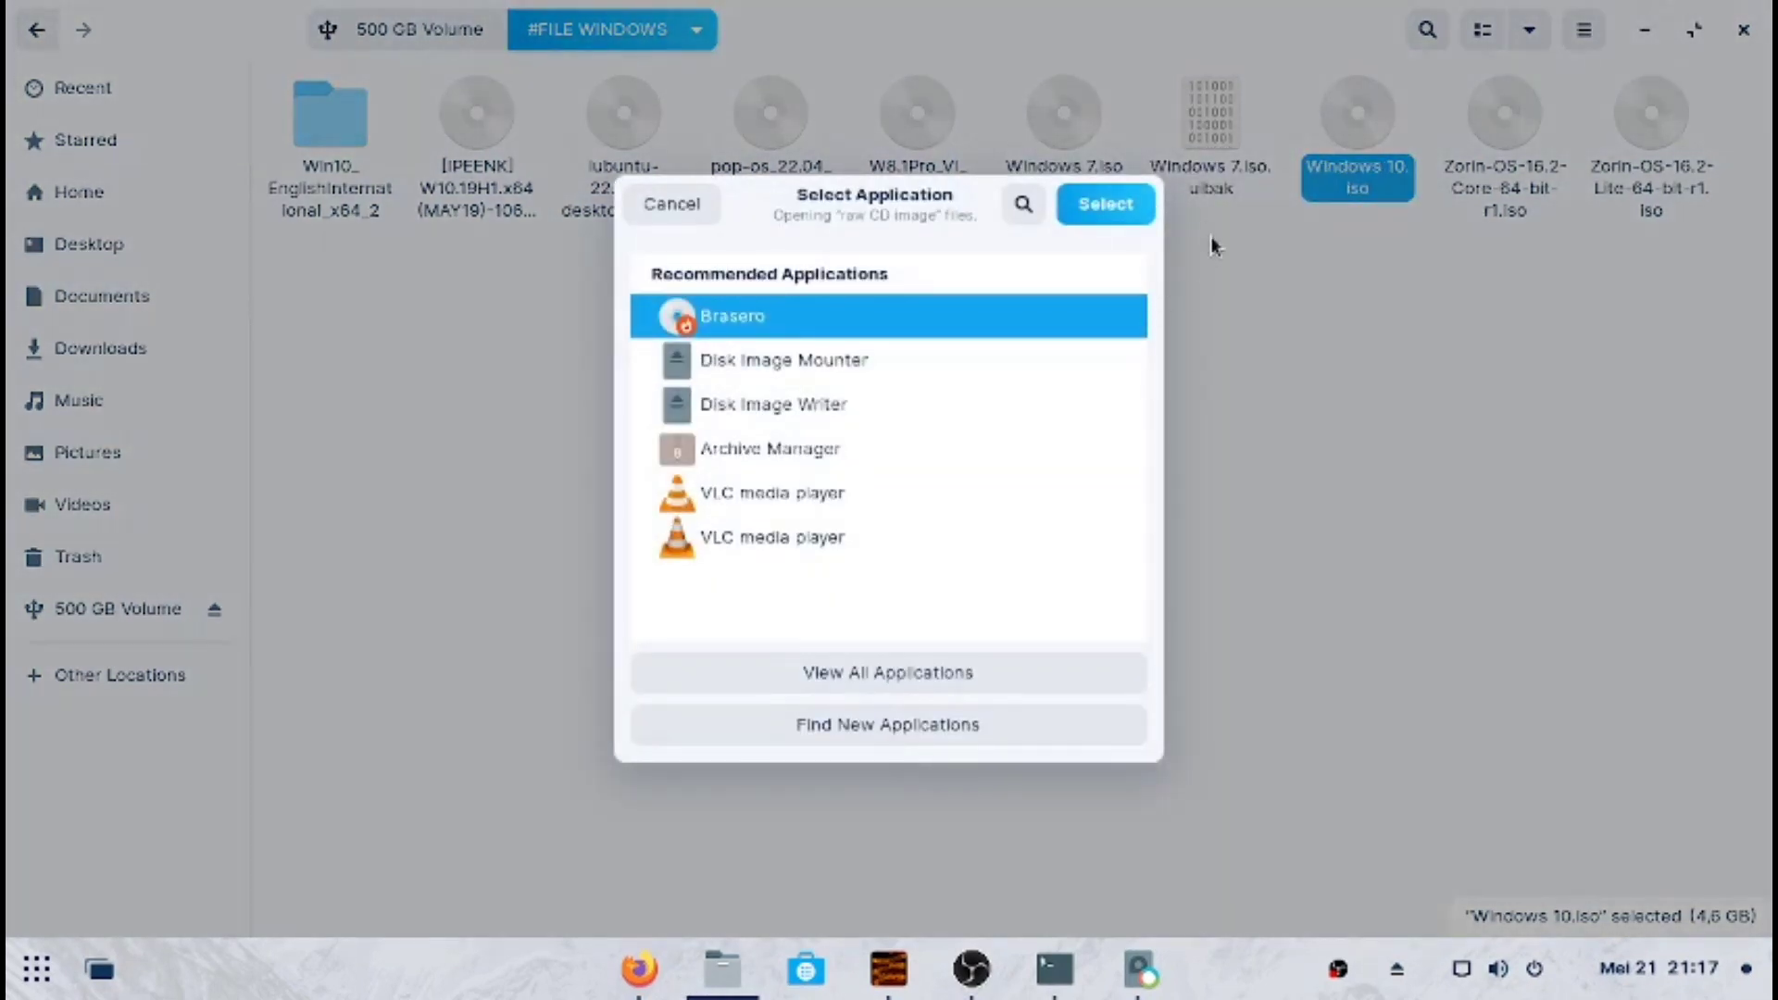
{"action": "left_click", "coordinate": [807, 362]}
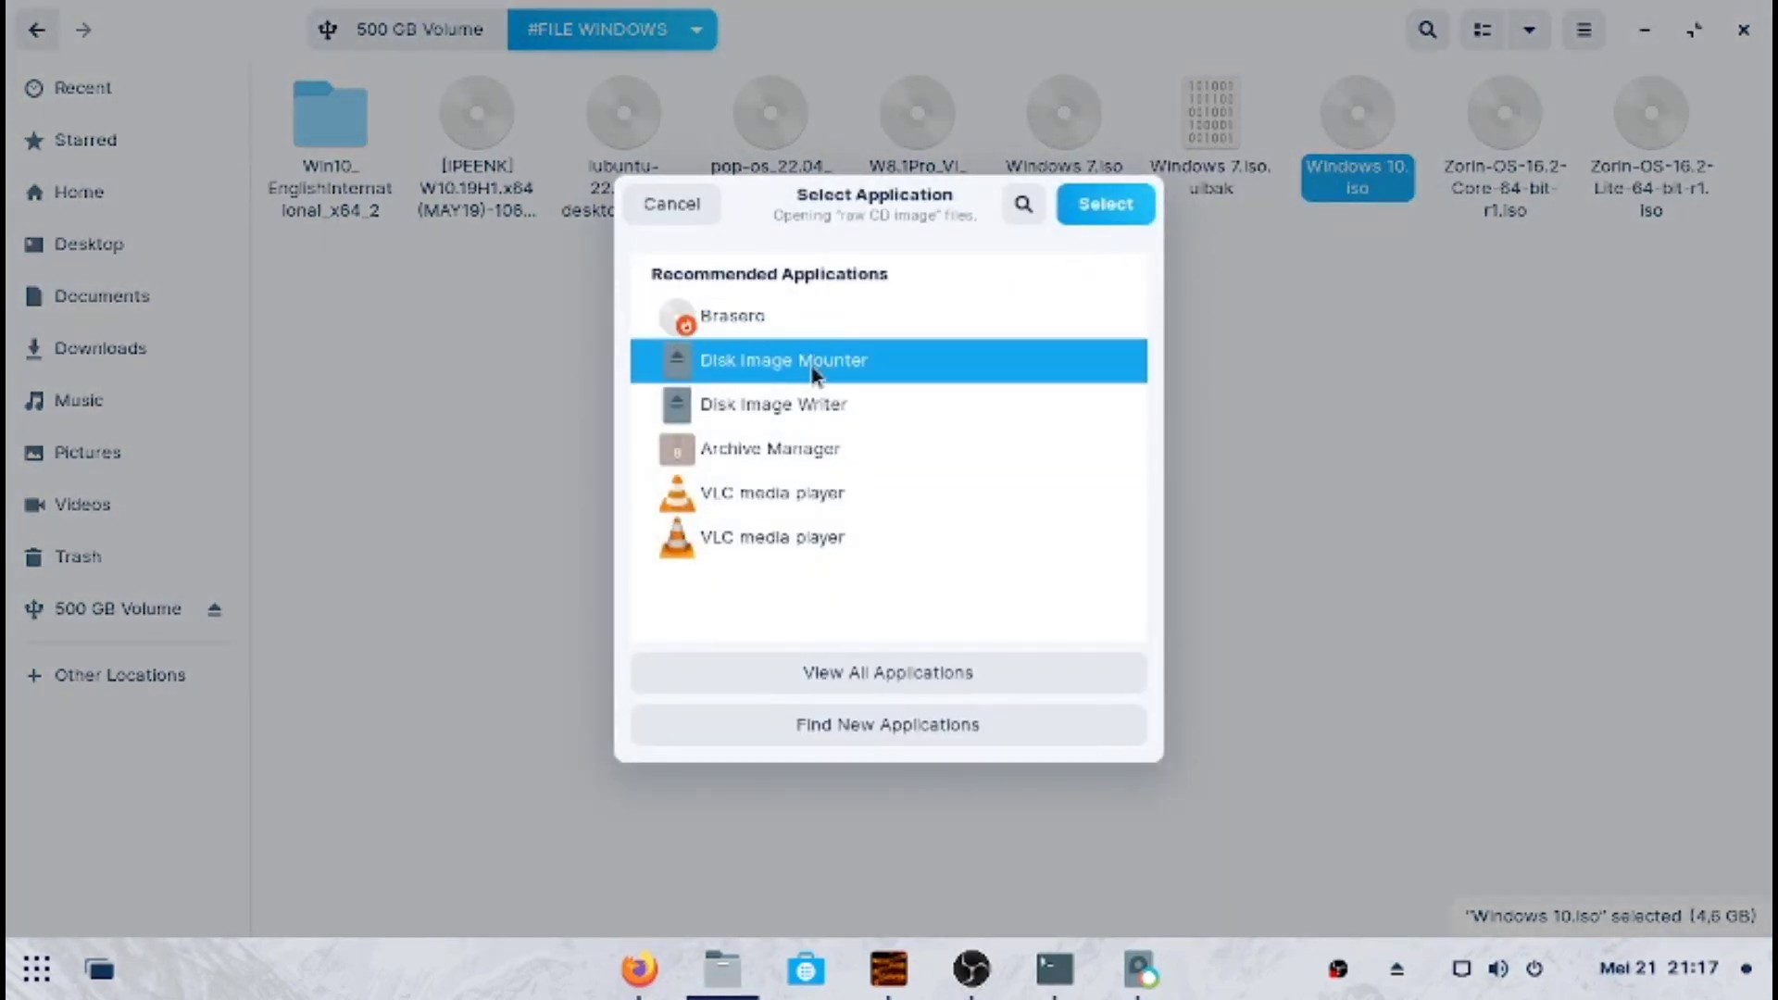
{"action": "left_click", "coordinate": [1132, 202]}
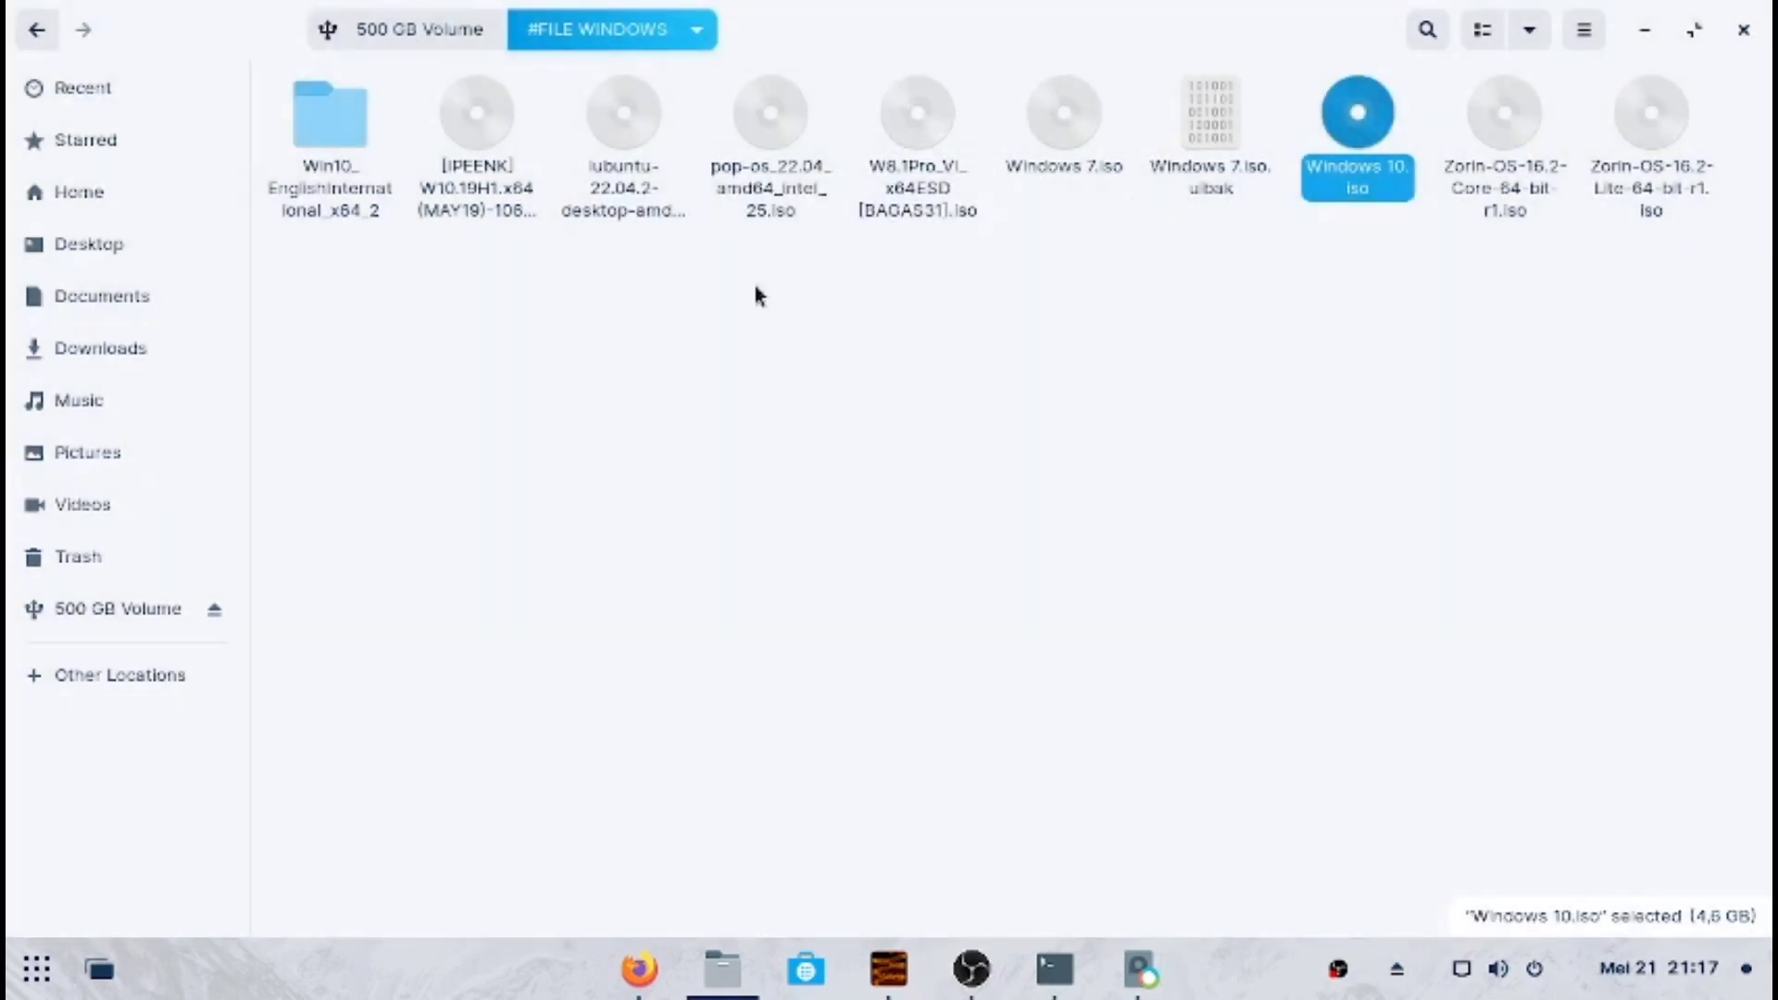
Mount Windows 10.iso once more with Disk Image Mounter
{"action": "right_click", "coordinate": [1341, 148]}
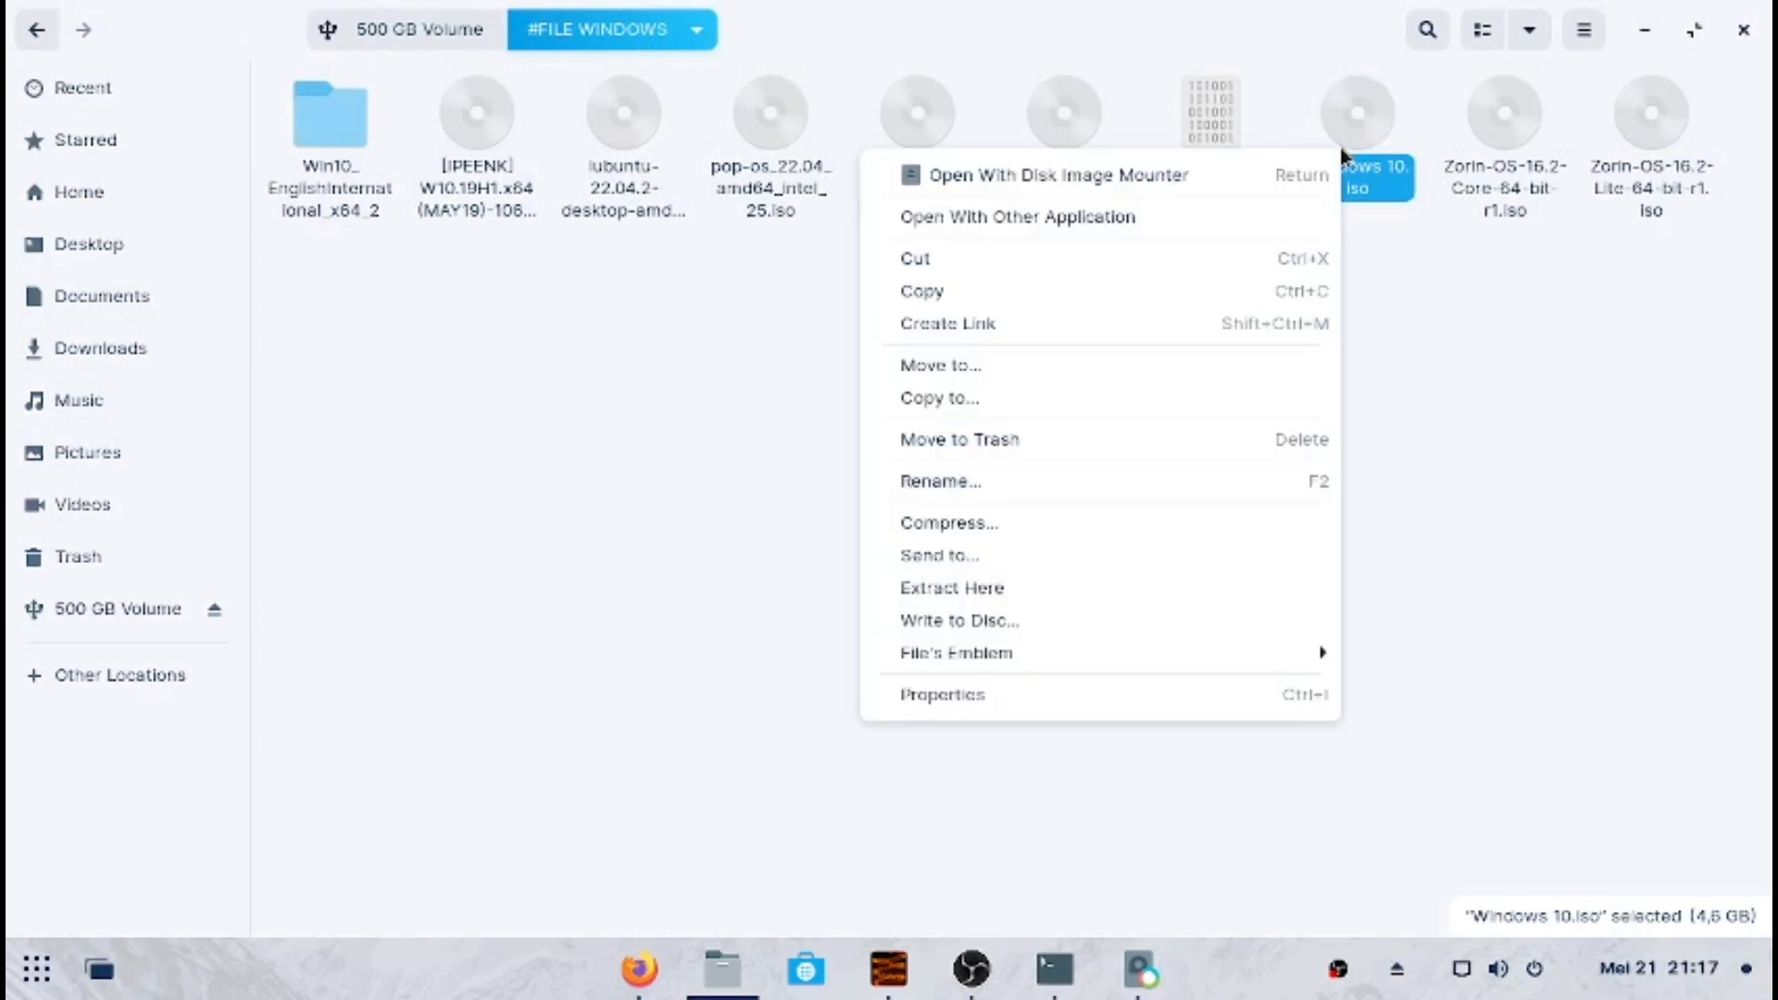
{"action": "left_click", "coordinate": [1456, 278]}
{"action": "right_click", "coordinate": [1375, 115]}
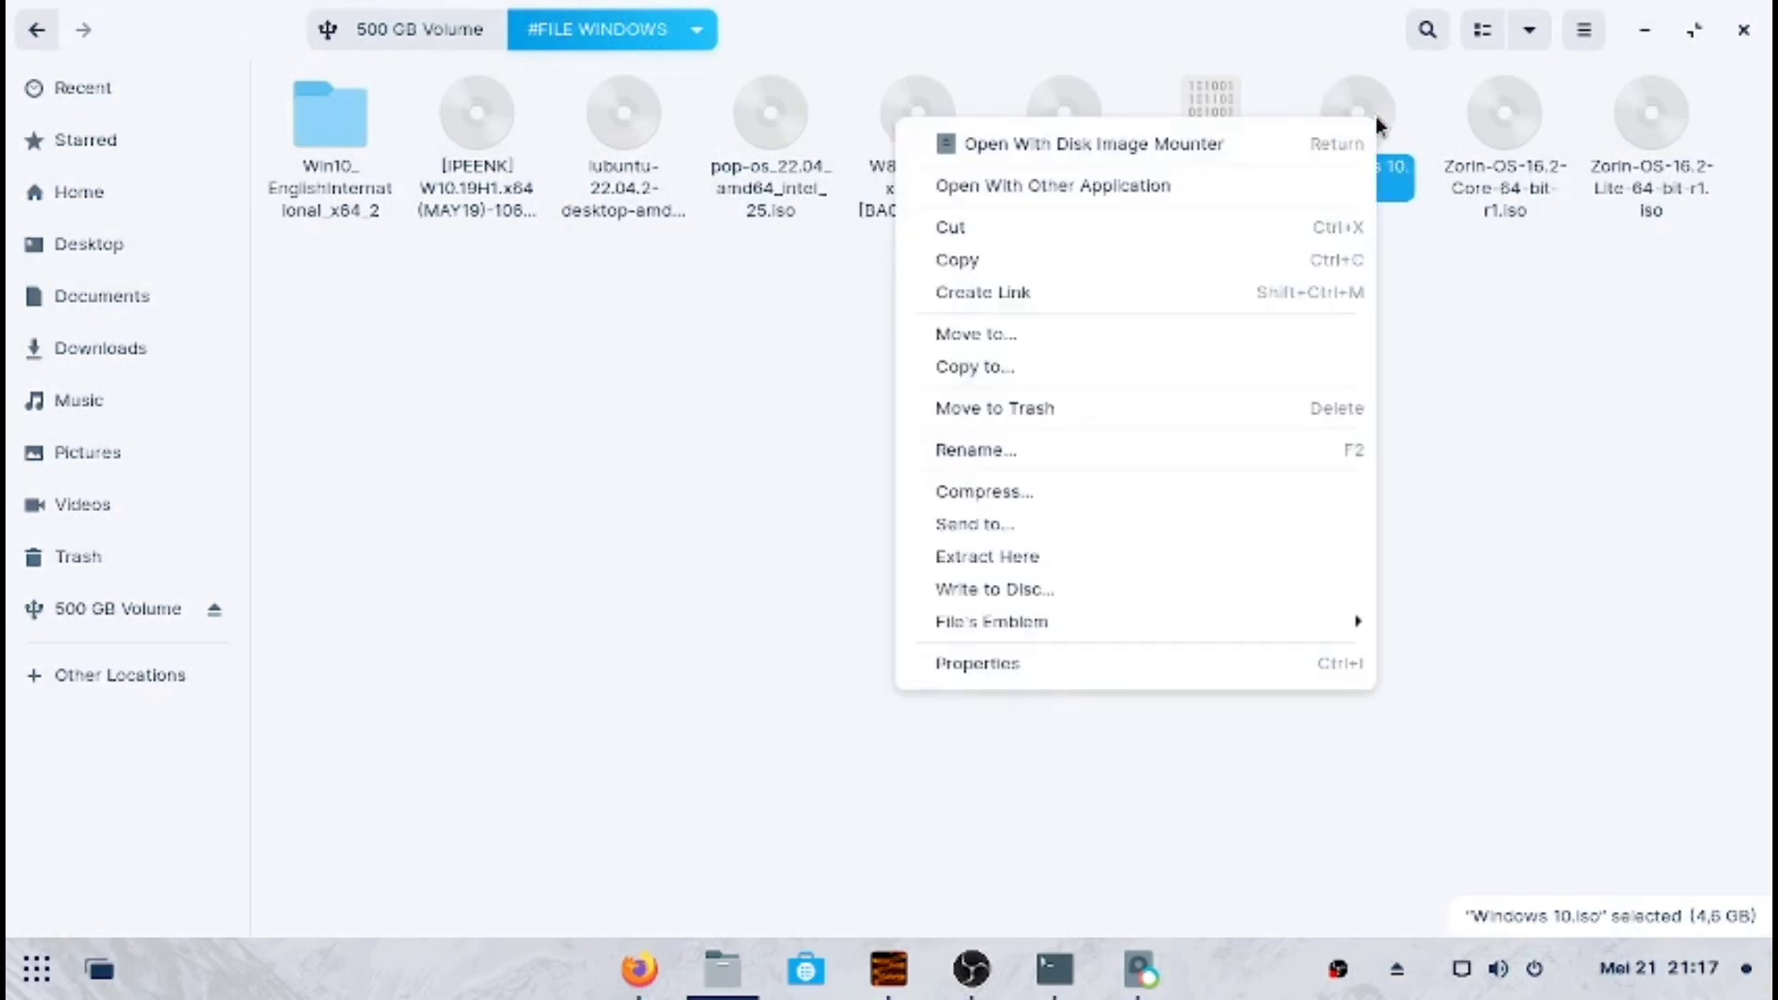
{"action": "left_click", "coordinate": [1263, 147]}
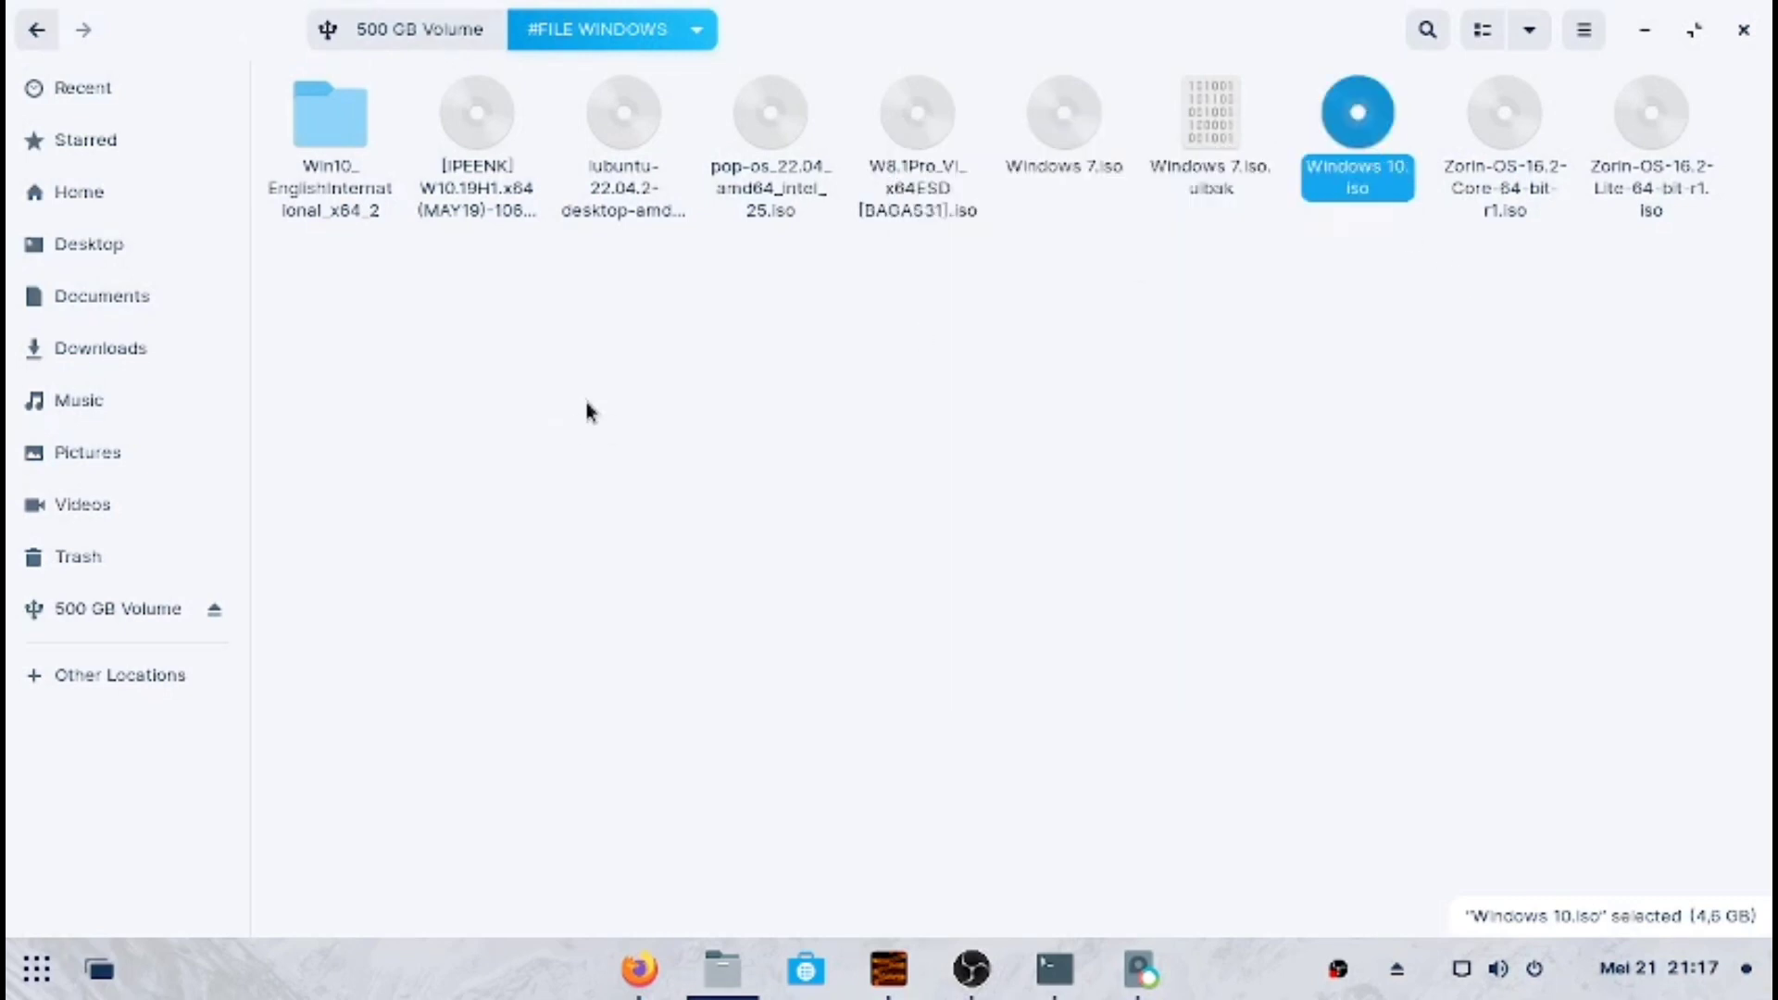
Close the GParted window and clear the file selection in the #FILE WINDOWS folder
{"action": "left_click", "coordinate": [1142, 969]}
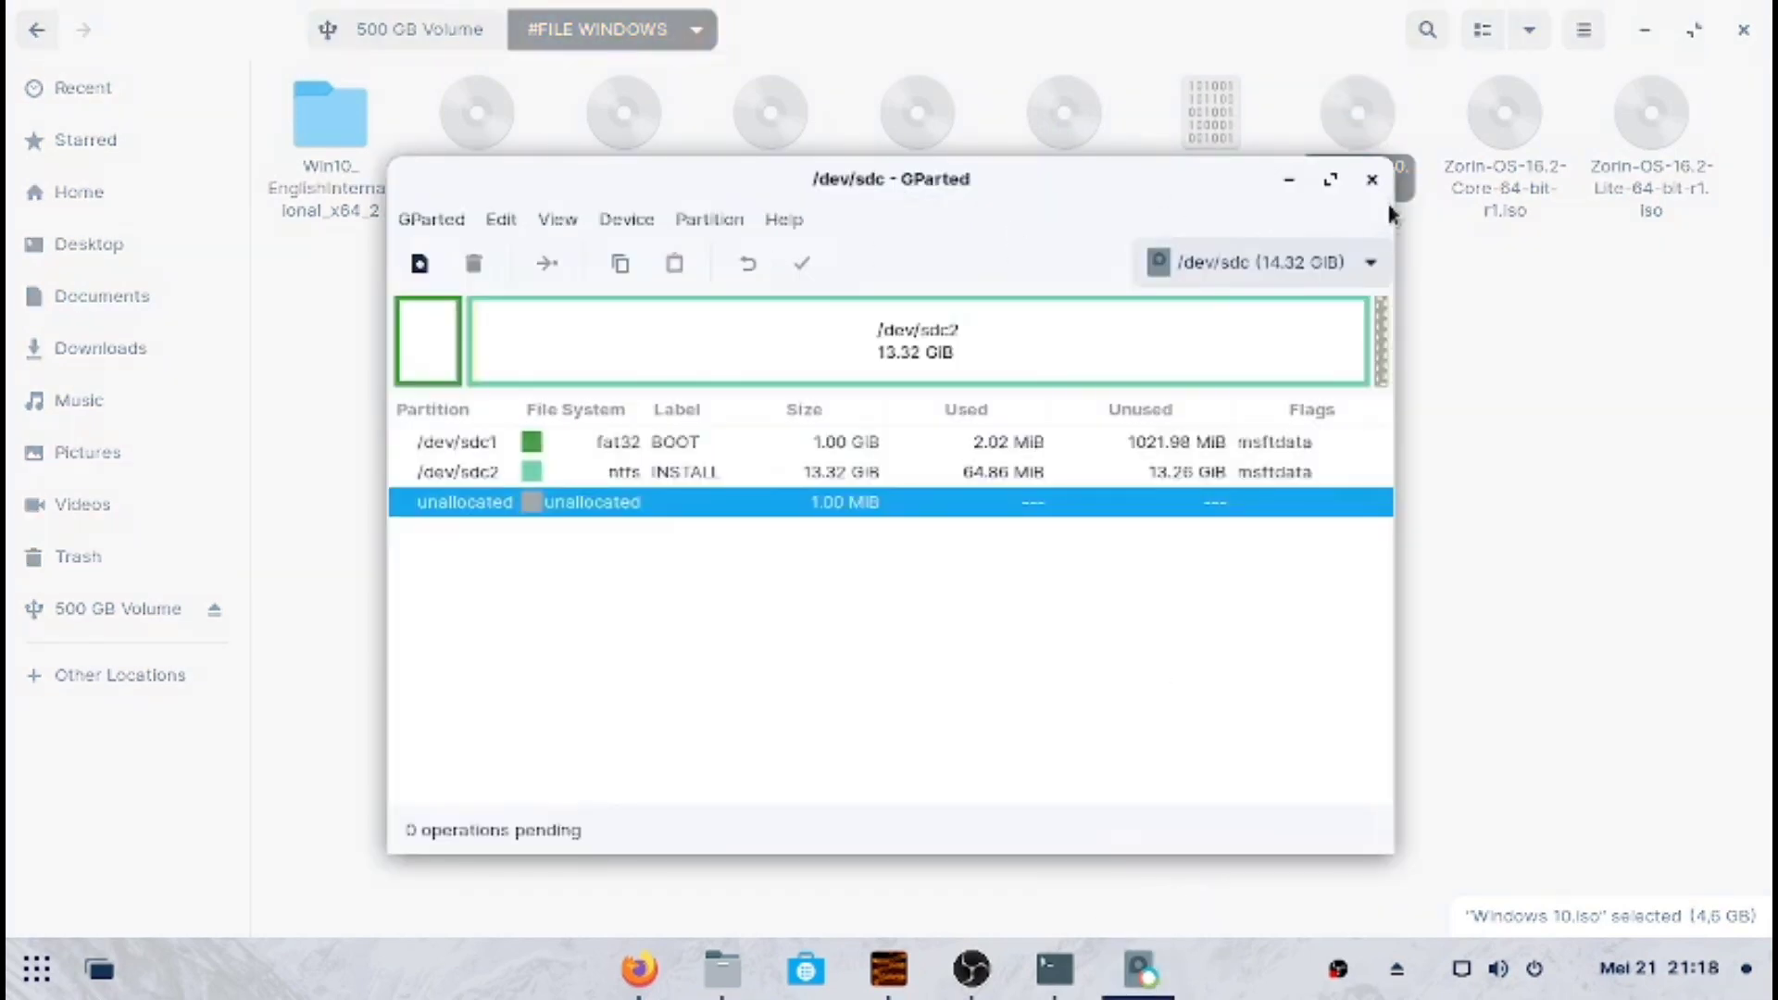
{"action": "left_click", "coordinate": [1371, 180]}
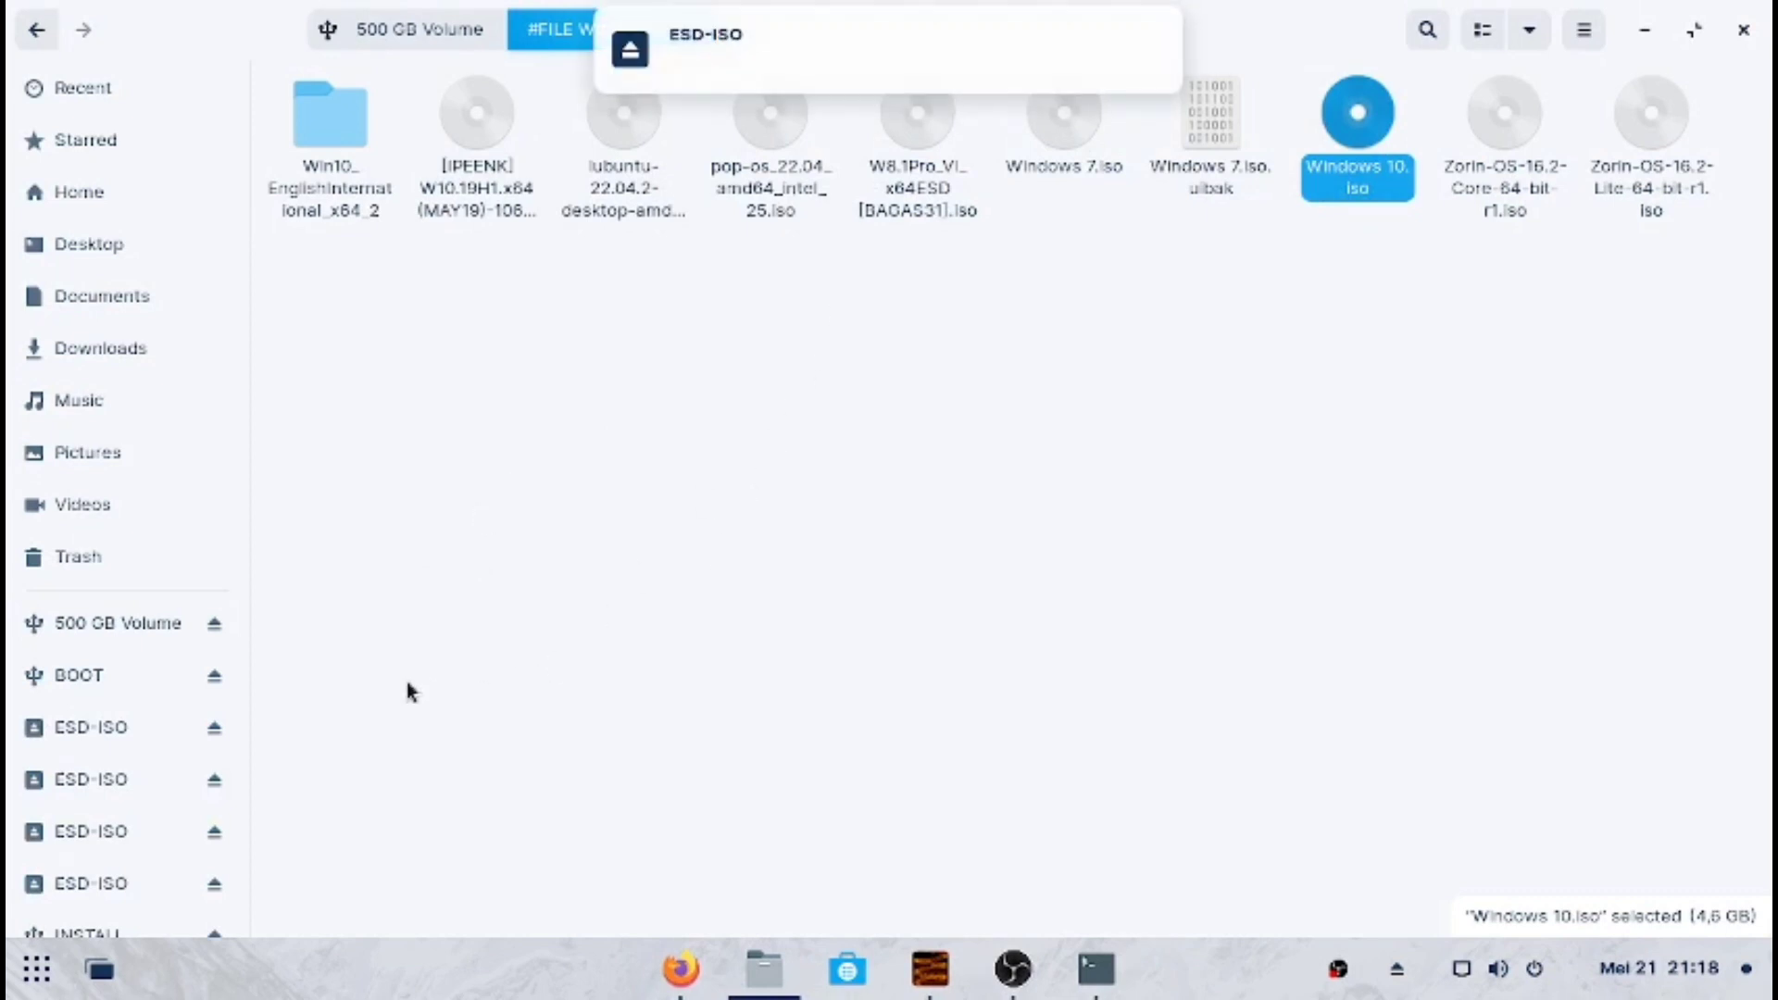
{"action": "left_click", "coordinate": [973, 269]}
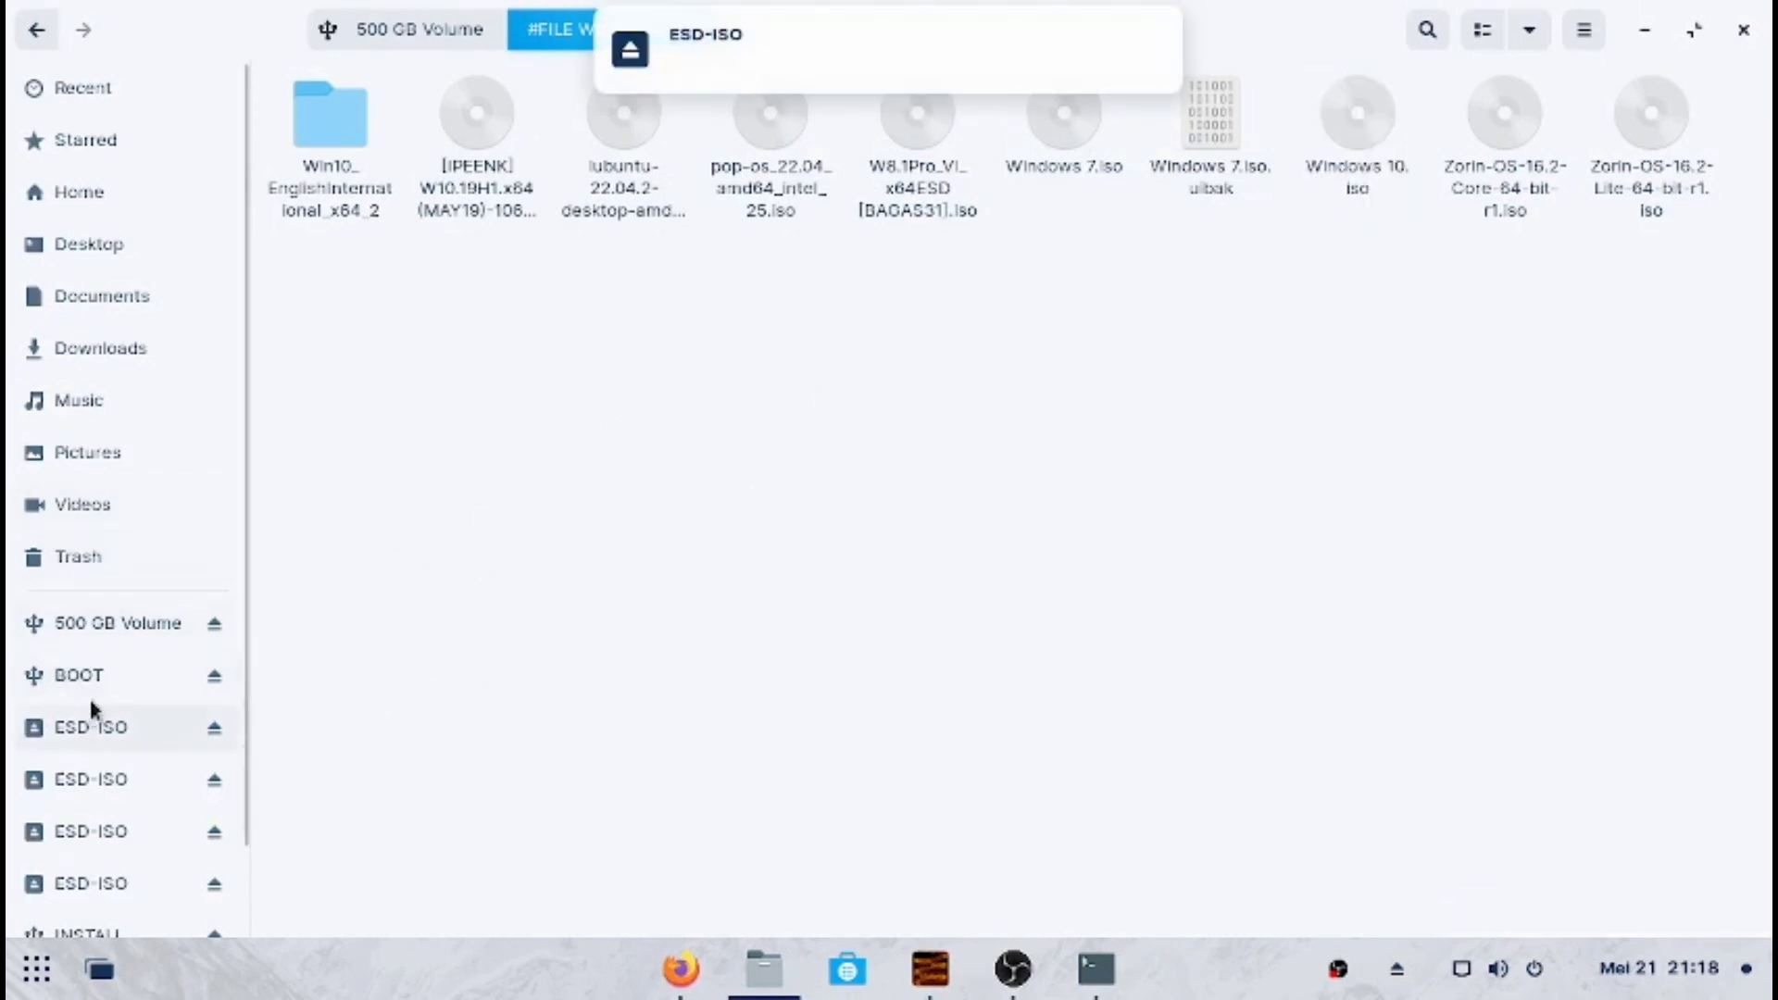
Open the first mounted ESD-ISO volume and unmount the duplicate ESD-ISO volumes
{"action": "scroll", "coordinate": [104, 709], "scroll_direction": "down", "scroll_amount": 2}
{"action": "left_click", "coordinate": [100, 639]}
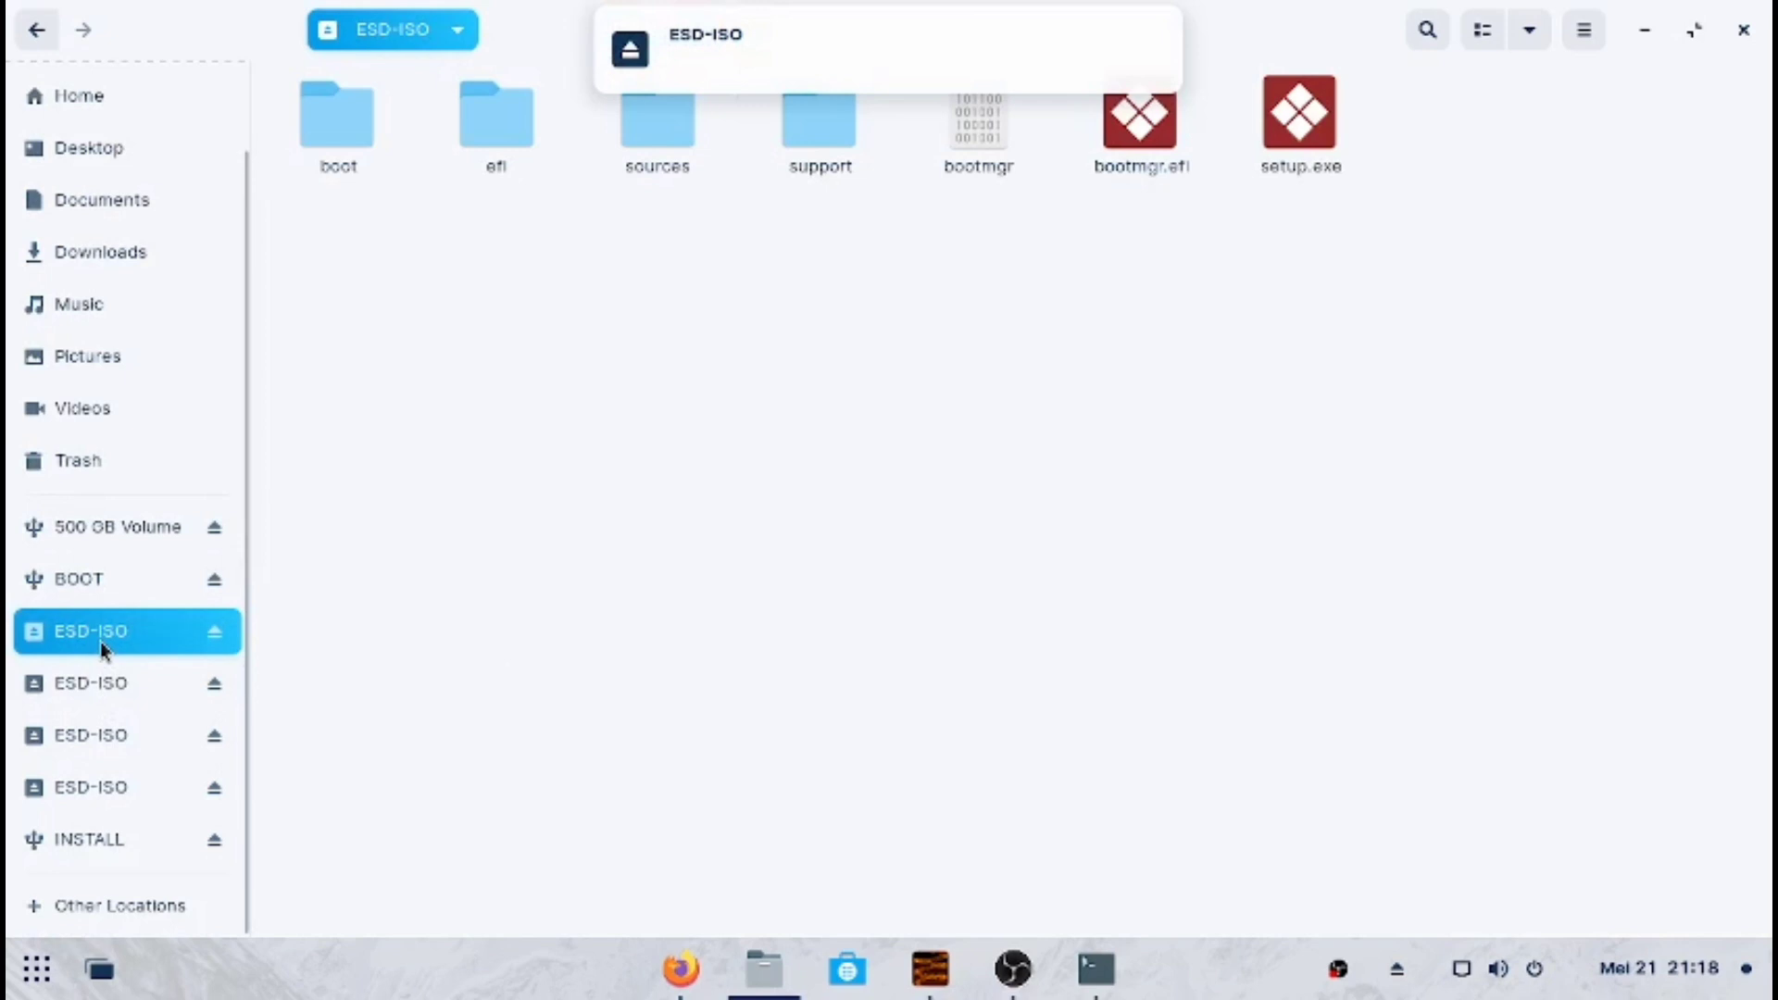
{"action": "left_click", "coordinate": [215, 684]}
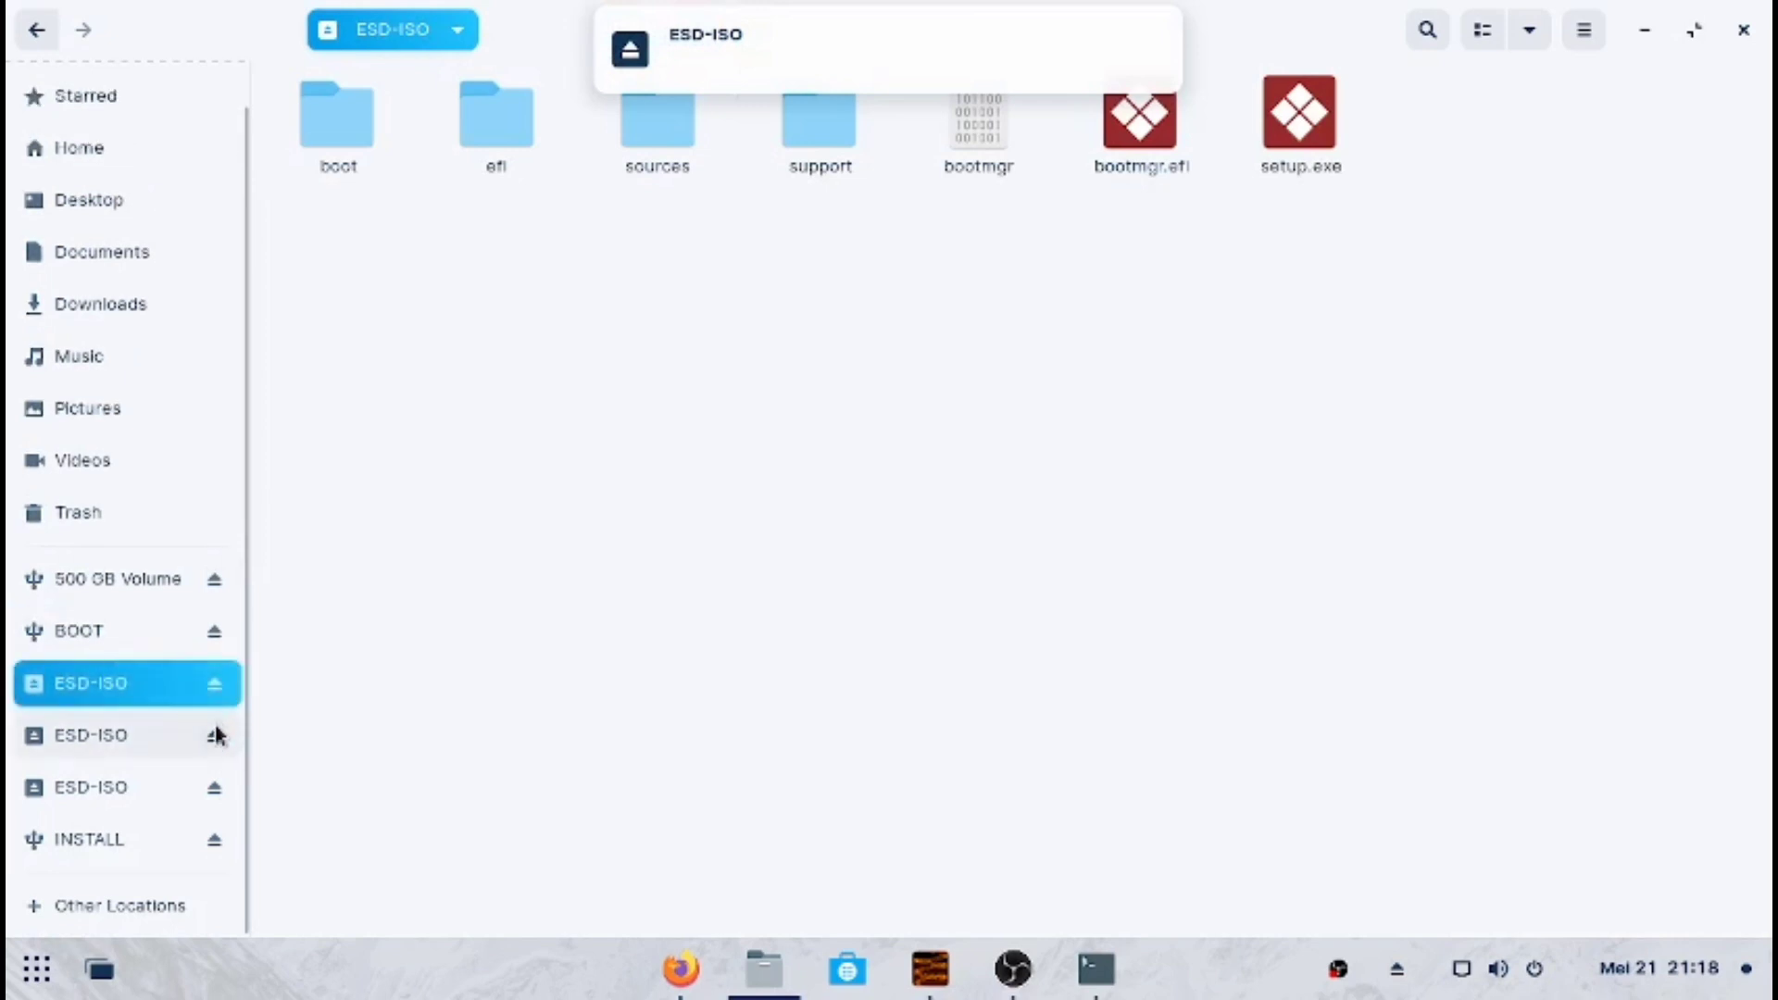
{"action": "left_click", "coordinate": [215, 737]}
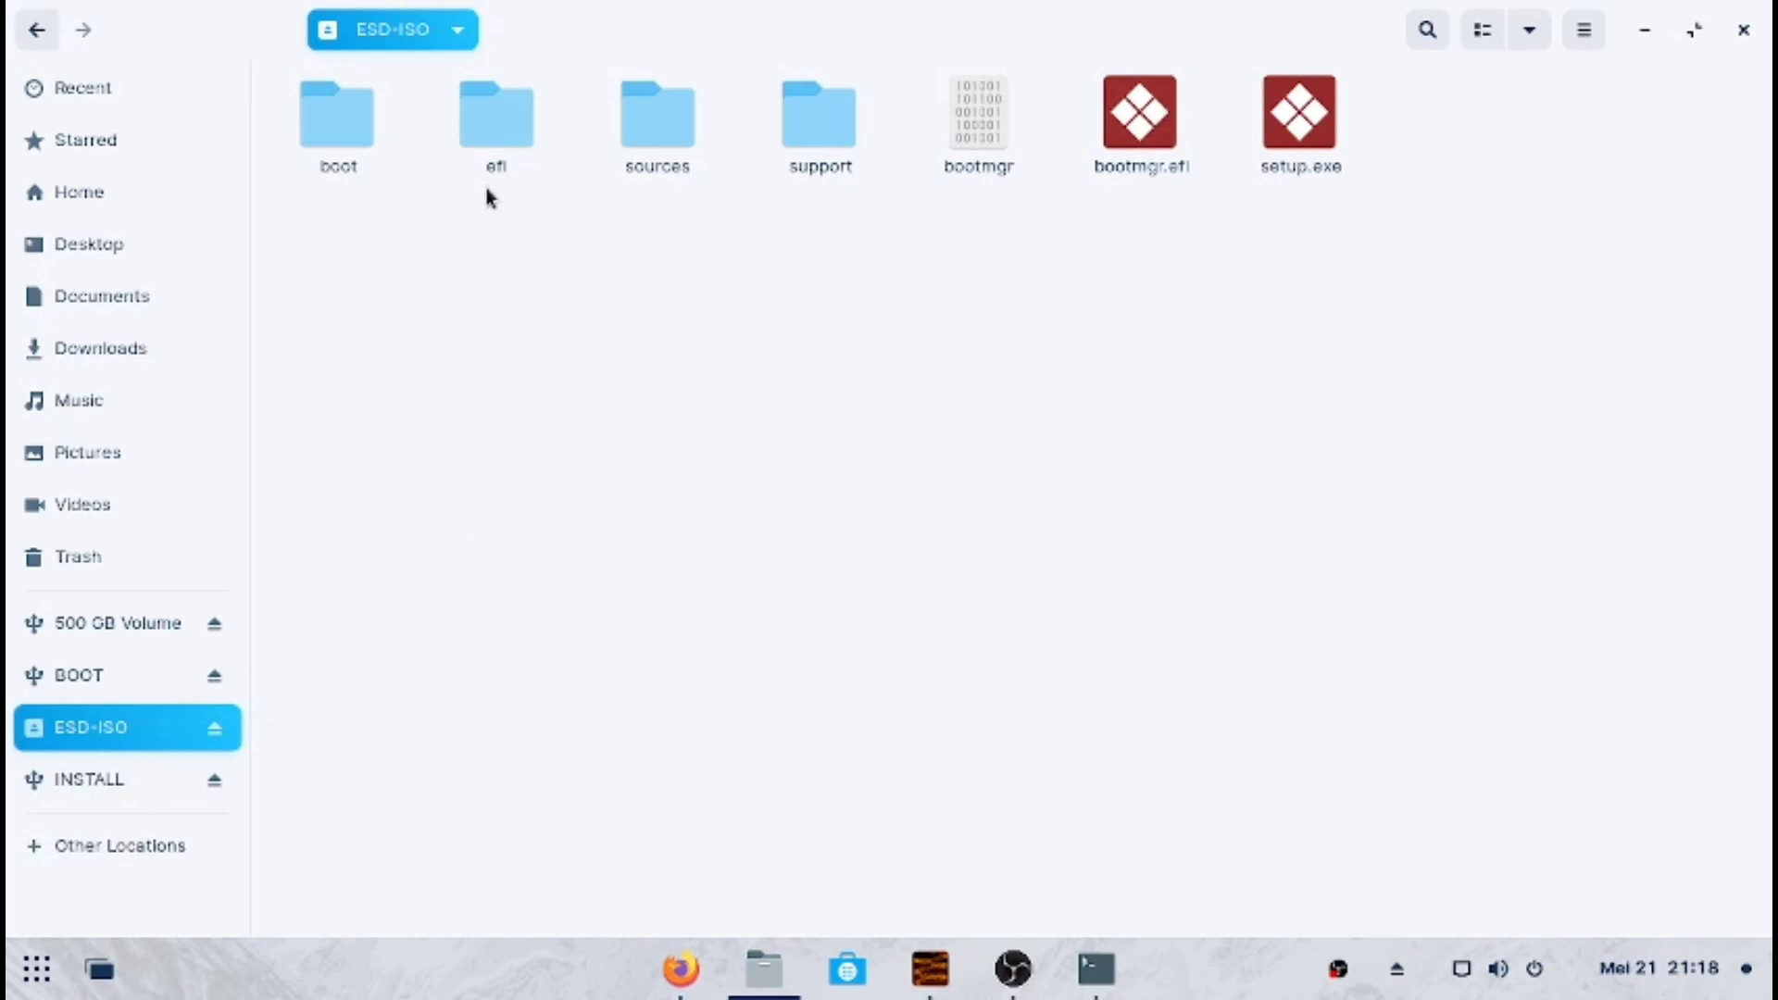
Return to the #FILE WINDOWS folder, mount Windows 10.iso again and open the newly mounted ESD-ISO volume
{"action": "left_click", "coordinate": [35, 30]}
{"action": "double_click", "coordinate": [1348, 139]}
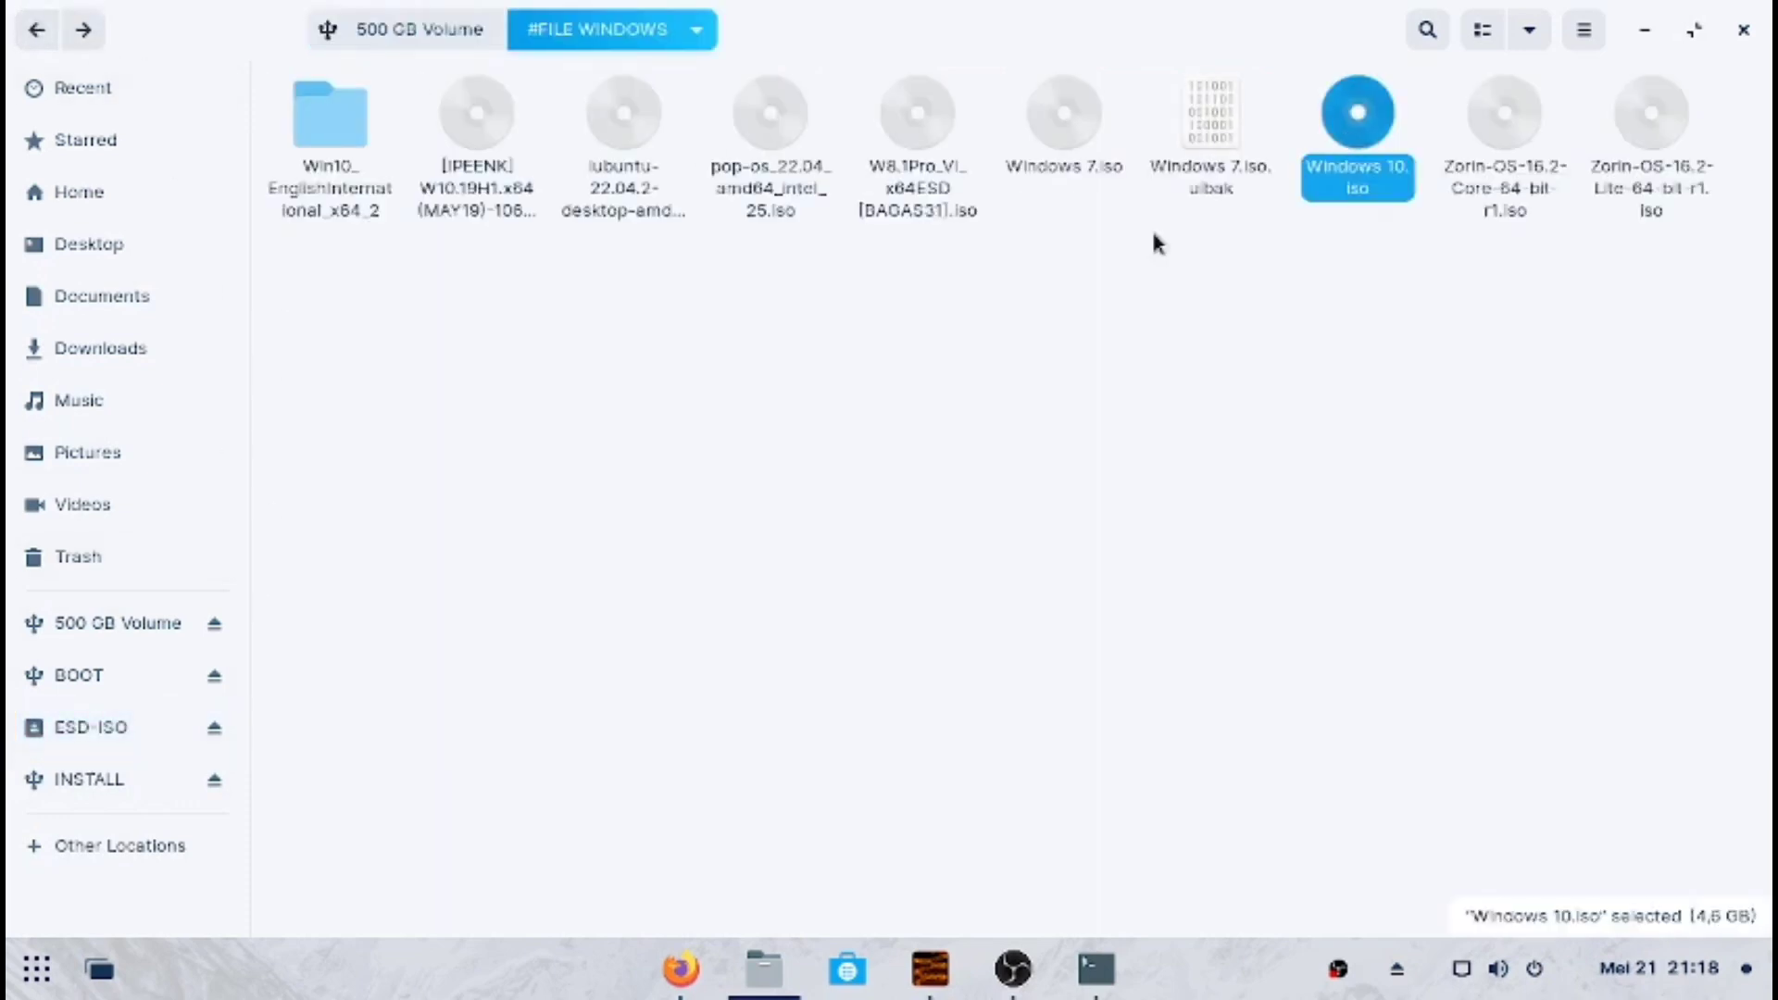
{"action": "left_click", "coordinate": [75, 785]}
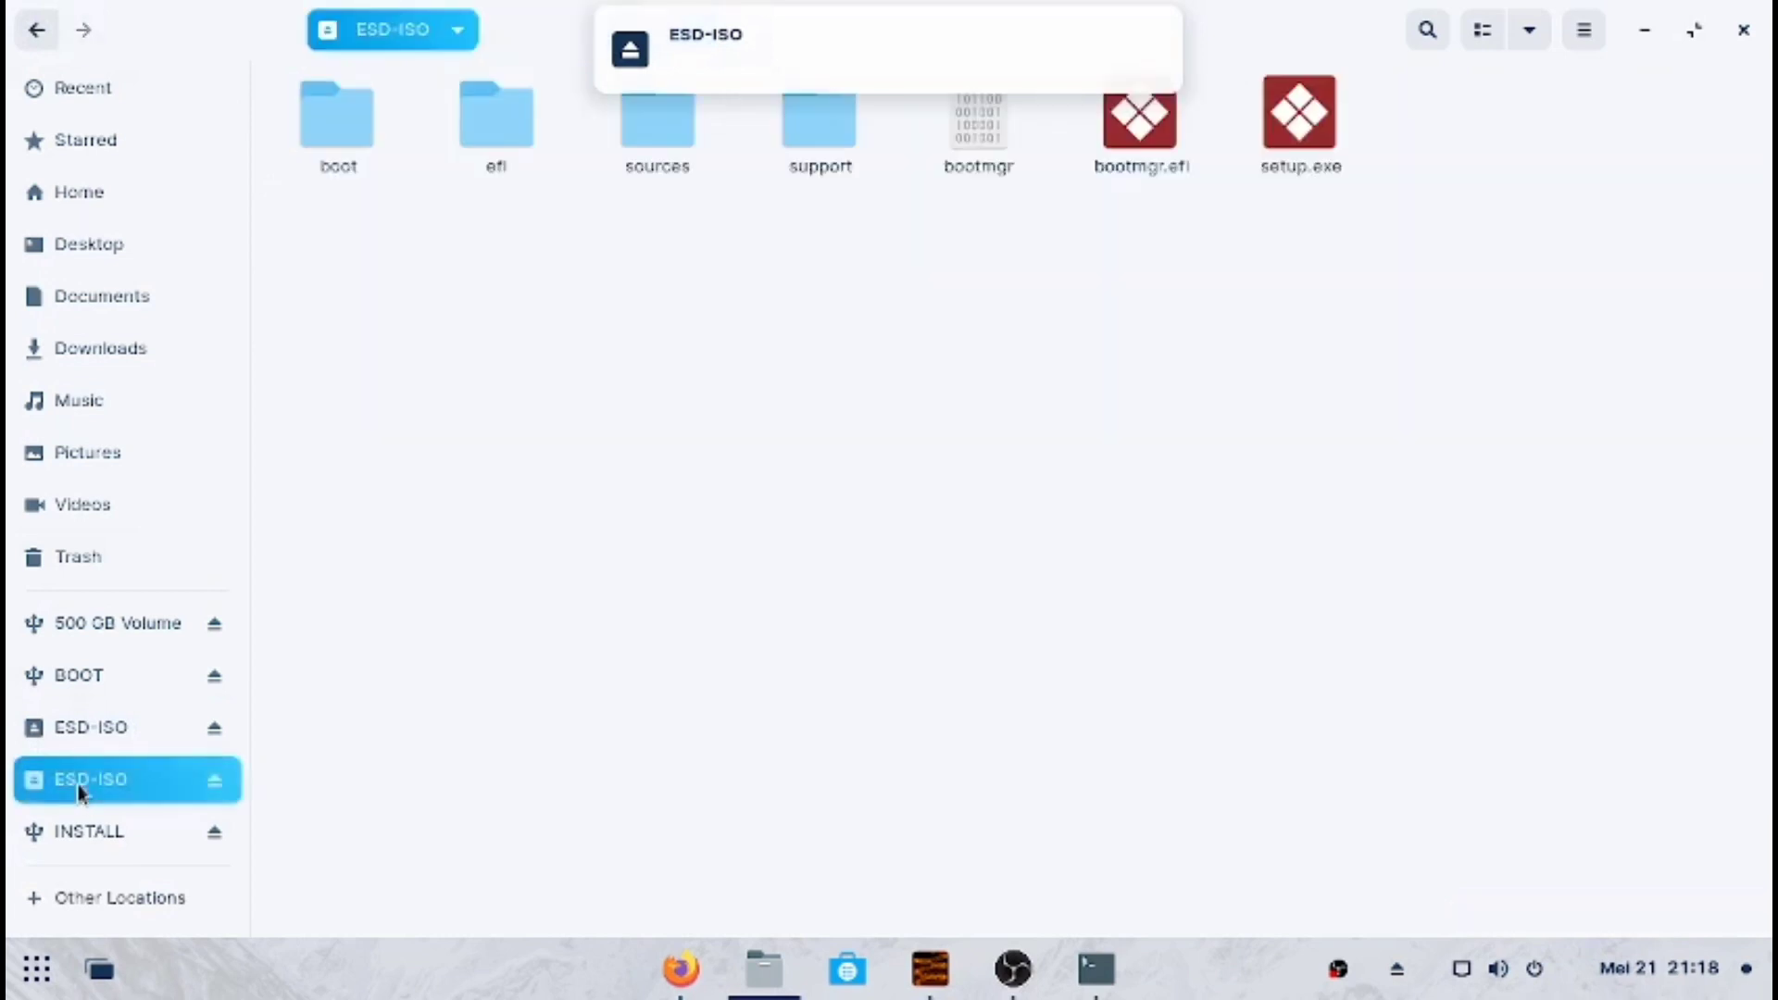
{"action": "mouse_move", "coordinate": [932, 28]}
{"action": "left_click", "coordinate": [1149, 40]}
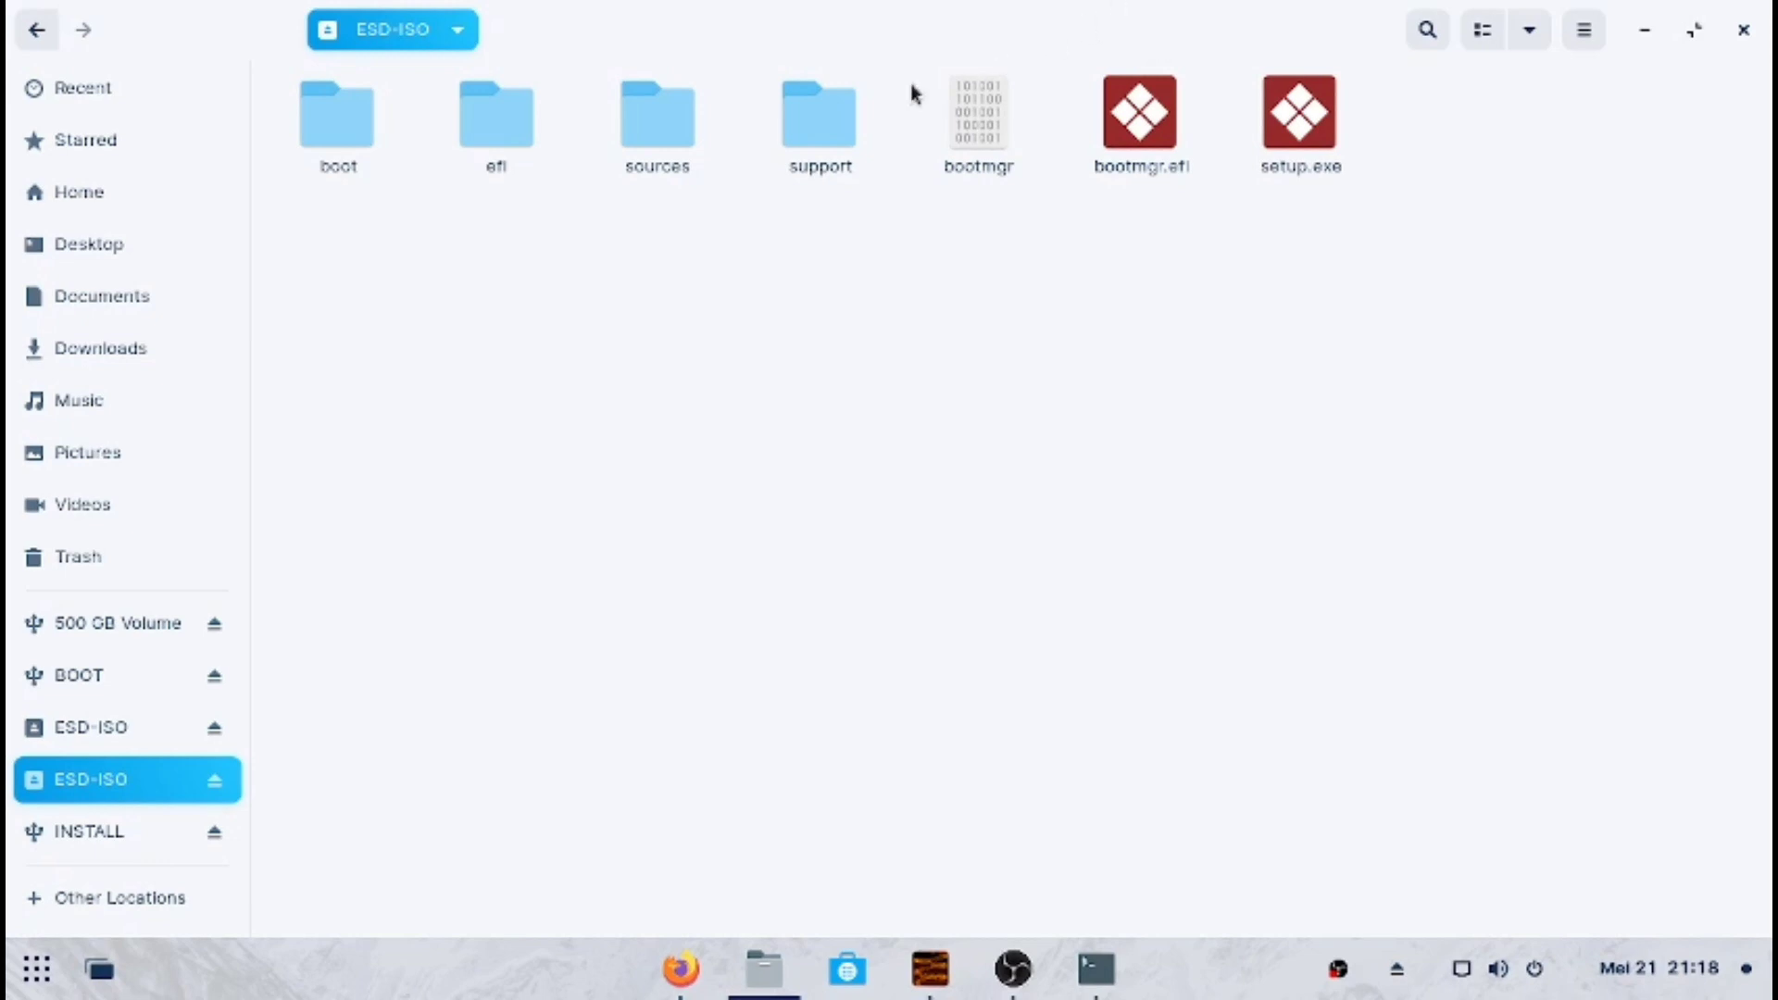
Look inside the boot and efi folders of the ESD-ISO volume and return to its root
{"action": "double_click", "coordinate": [337, 127]}
{"action": "left_click", "coordinate": [400, 41]}
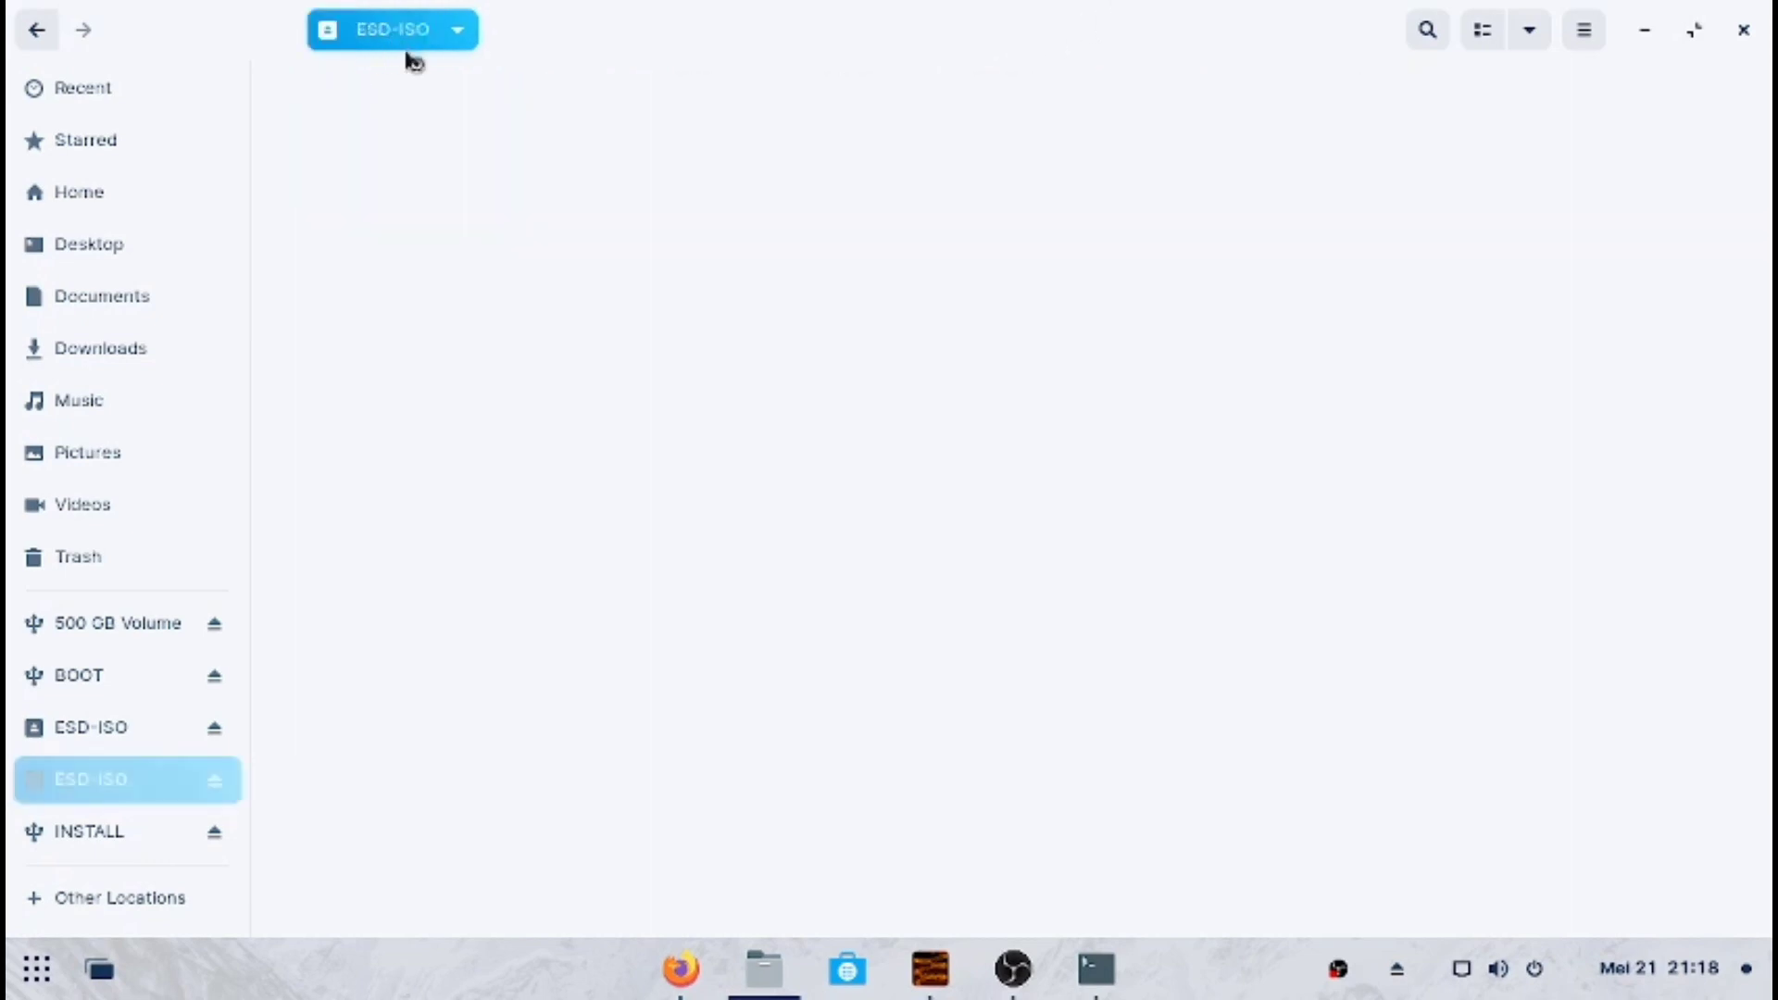
{"action": "double_click", "coordinate": [484, 125]}
{"action": "left_click", "coordinate": [440, 30]}
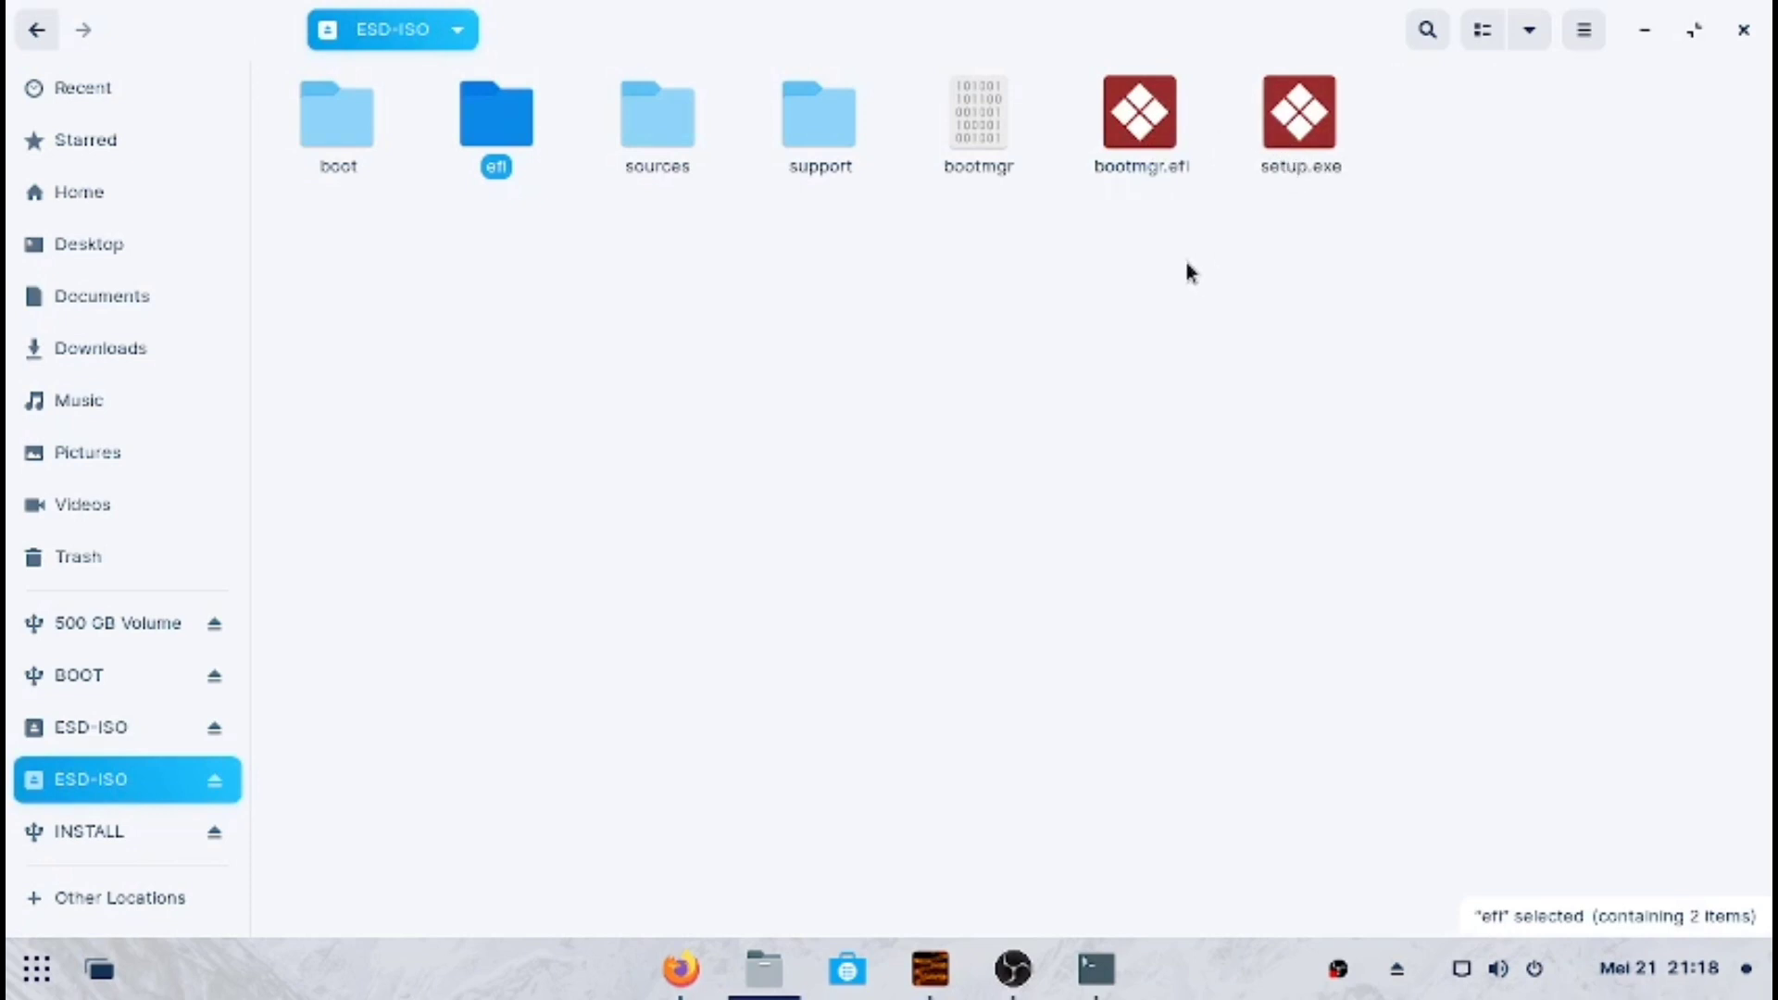
Copy everything except the sources folder from the ESD-ISO volume to the BOOT partition
{"action": "key", "text": "ctrl+a"}
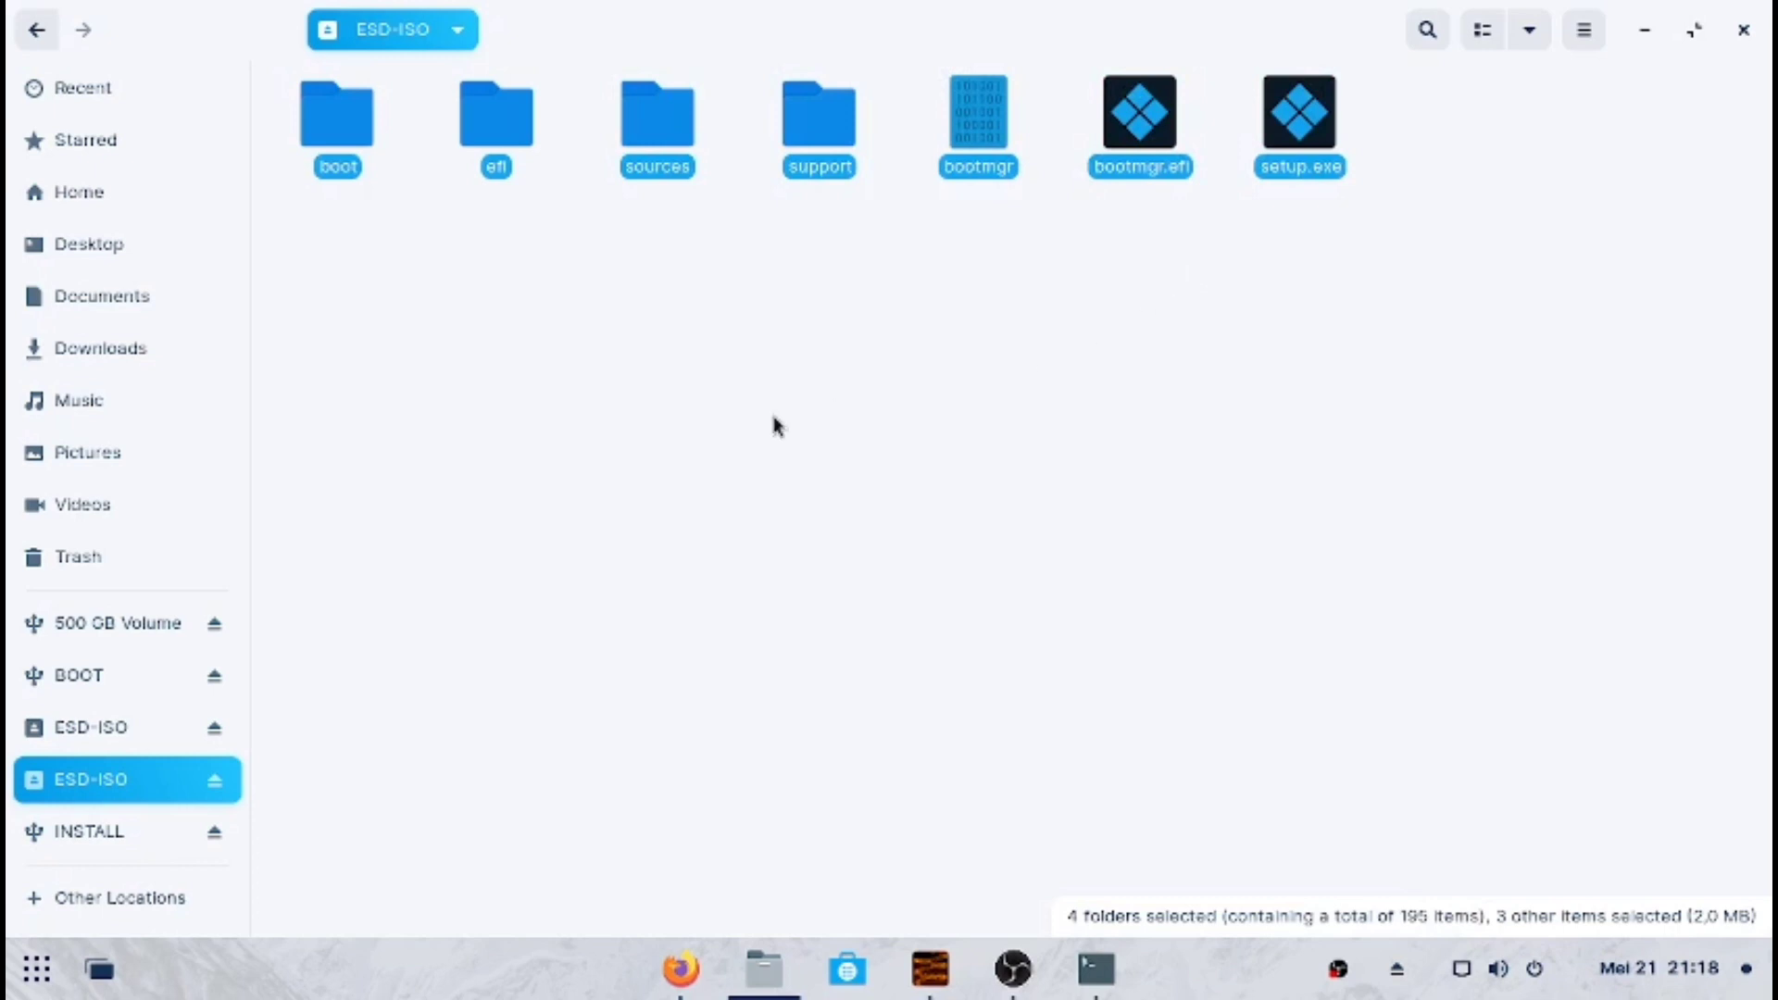
{"action": "left_click", "coordinate": [655, 165], "text": "ctrl"}
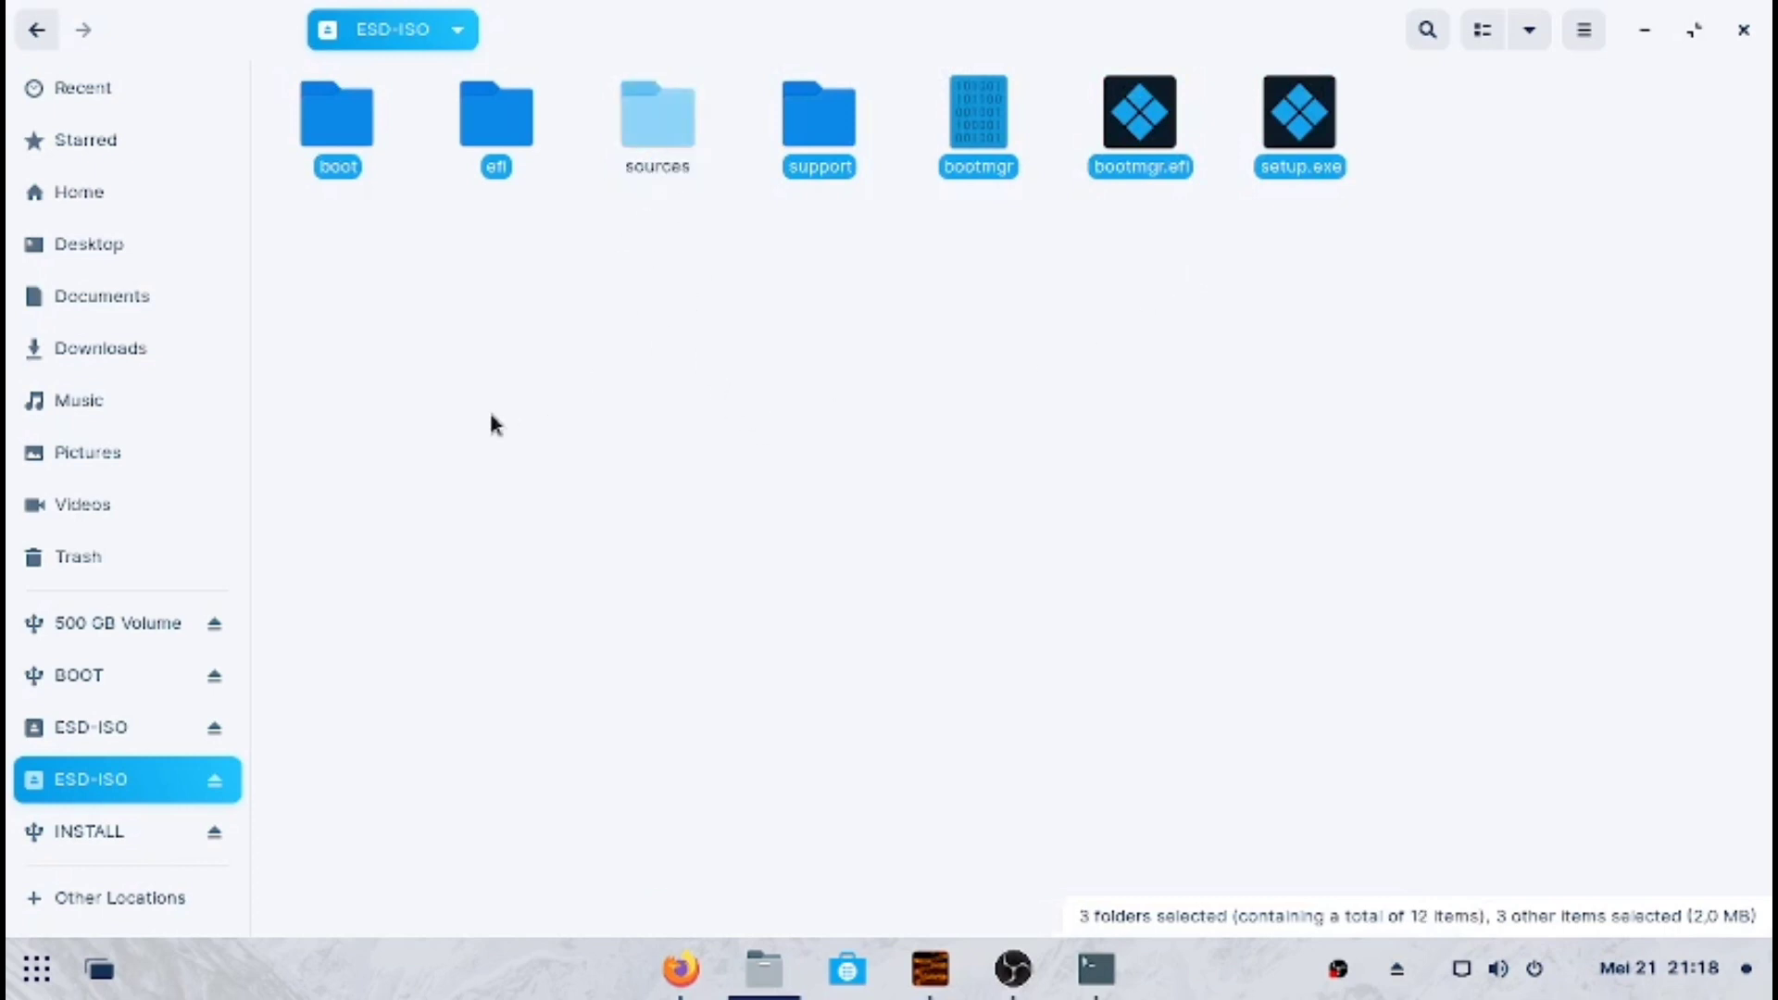
{"action": "left_click", "coordinate": [109, 673]}
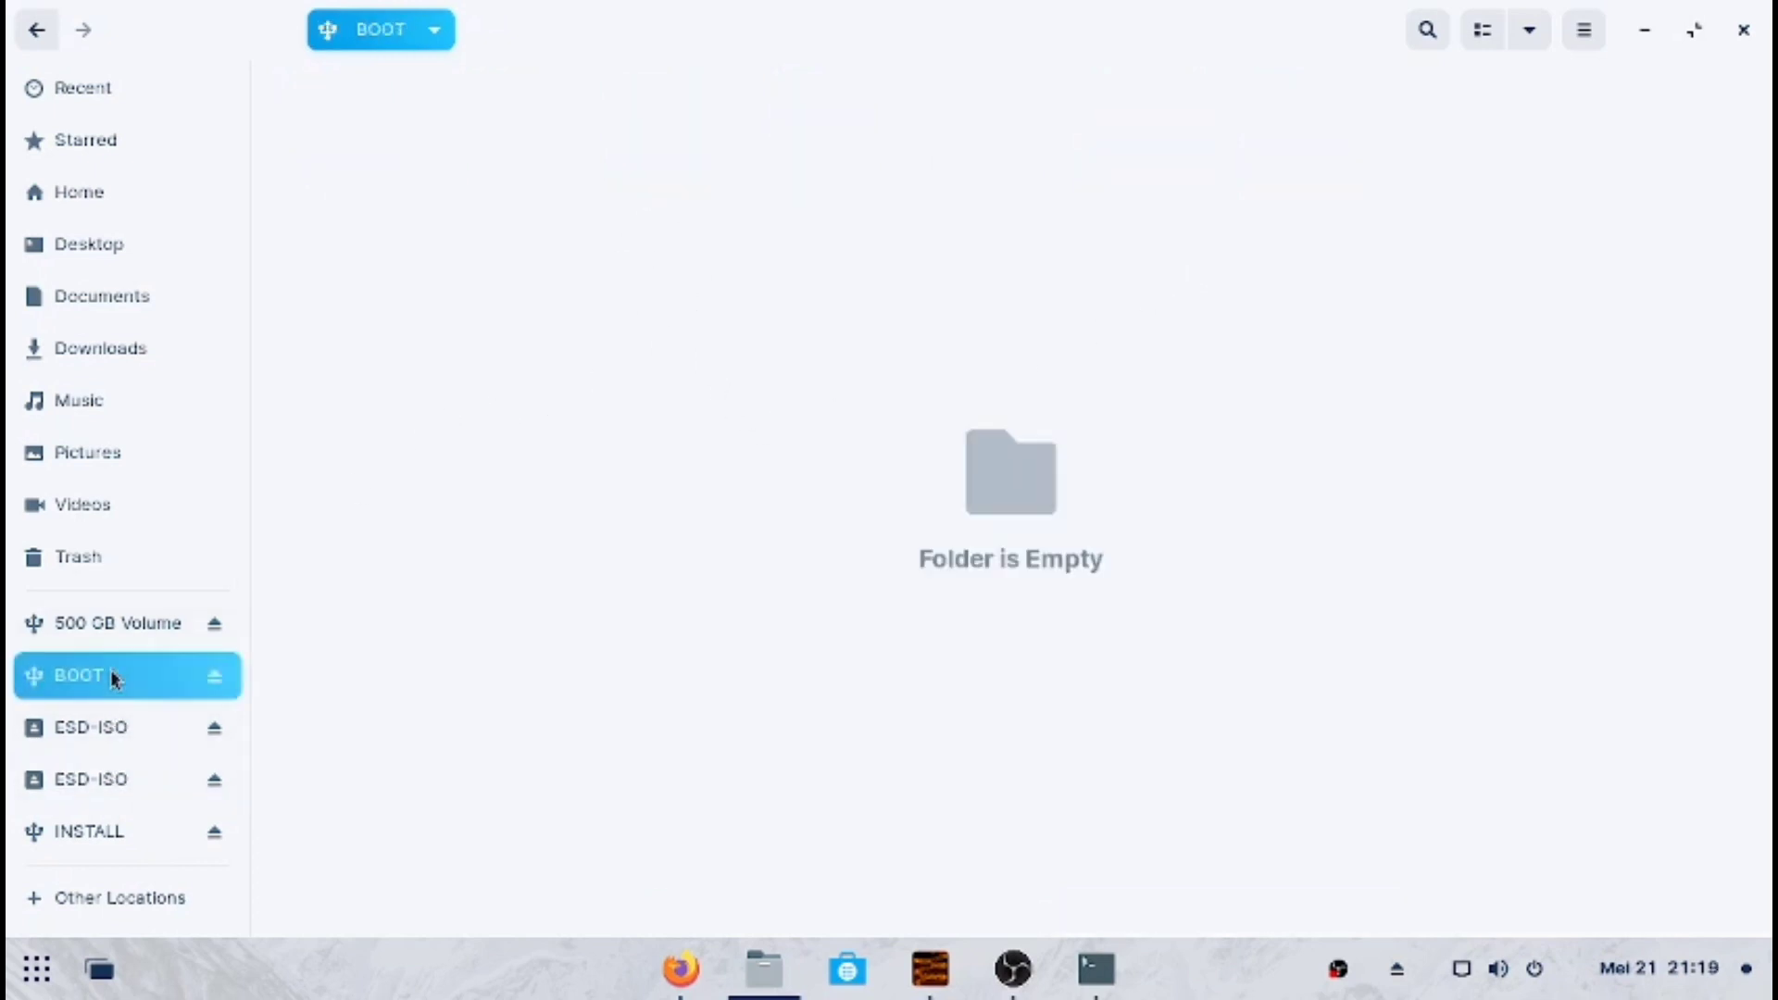
{"action": "right_click", "coordinate": [602, 485]}
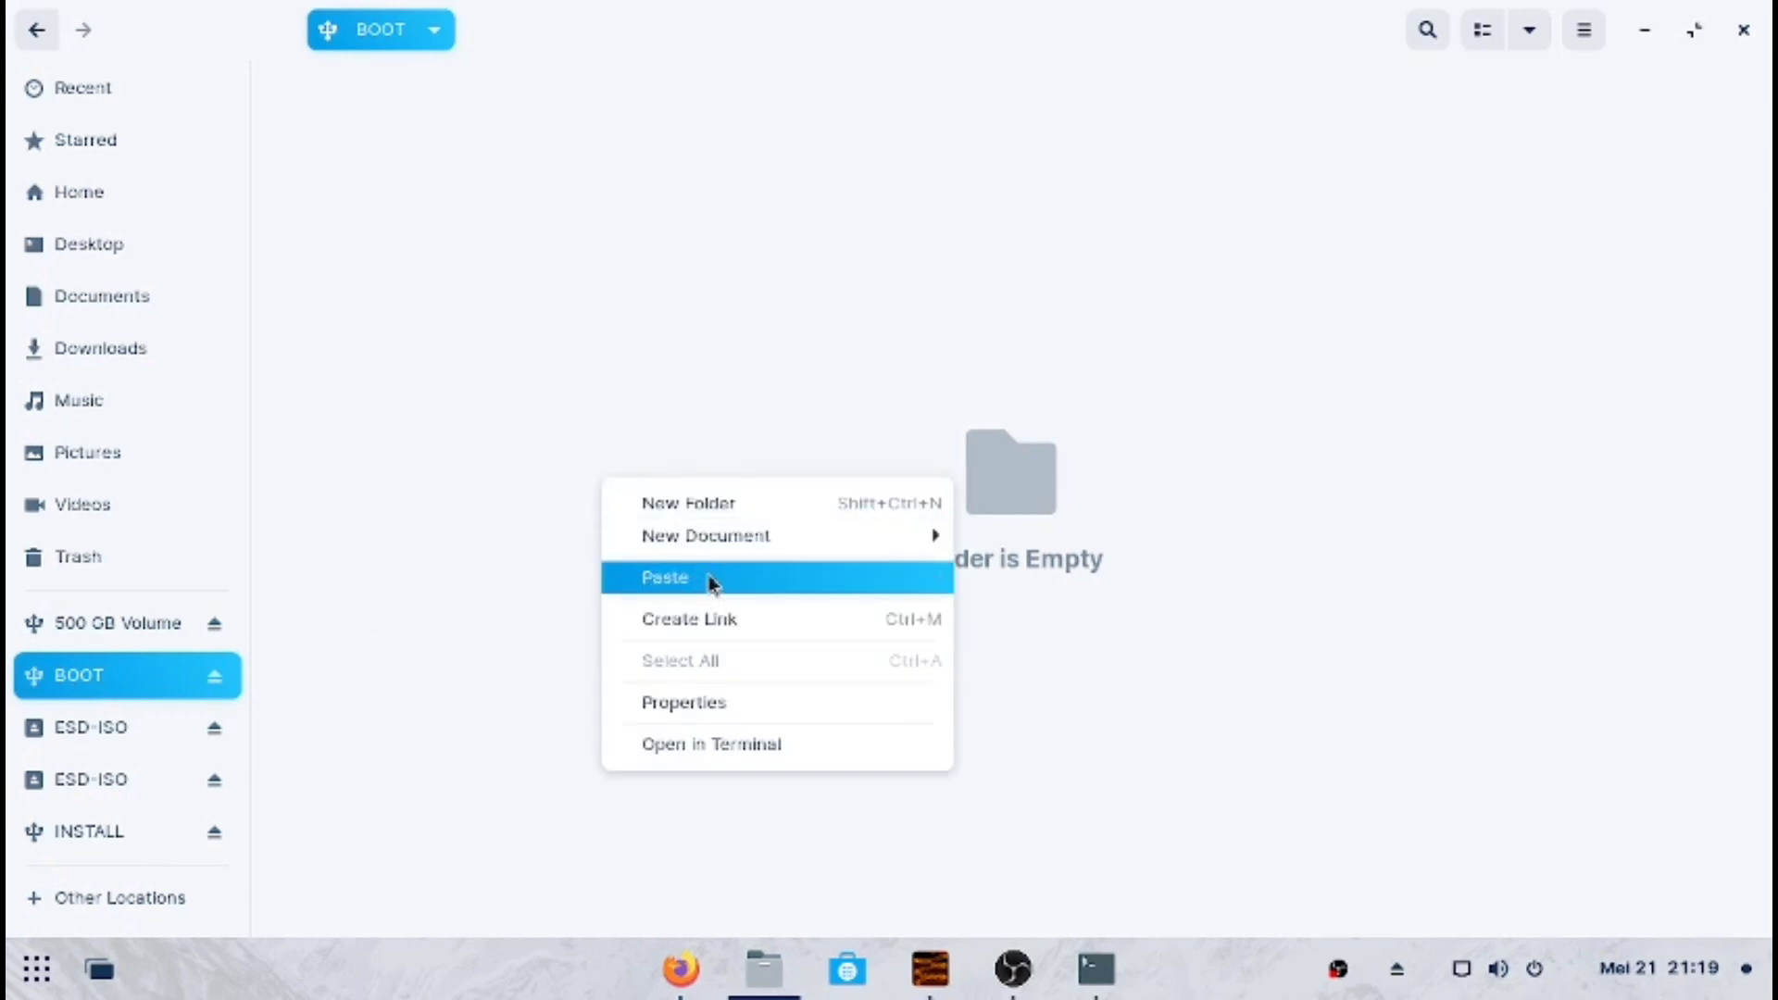
{"action": "left_click", "coordinate": [714, 580]}
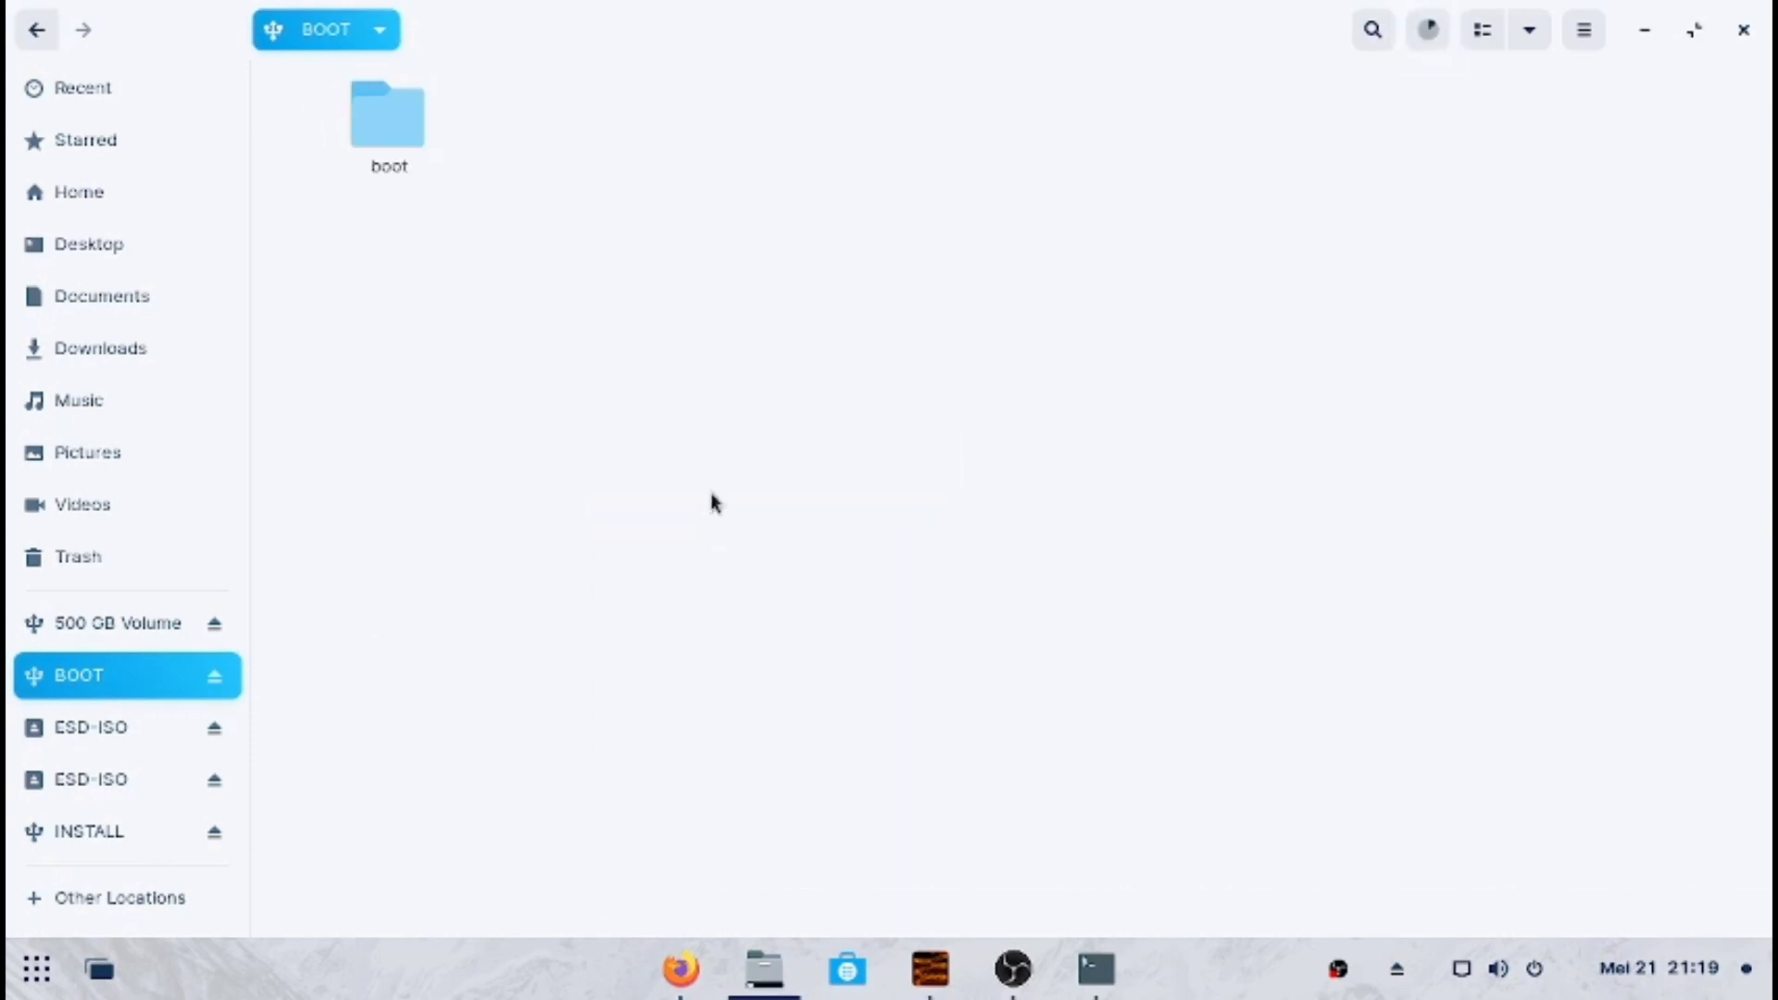
Create a new folder named sources in the BOOT partition
{"action": "right_click", "coordinate": [469, 470]}
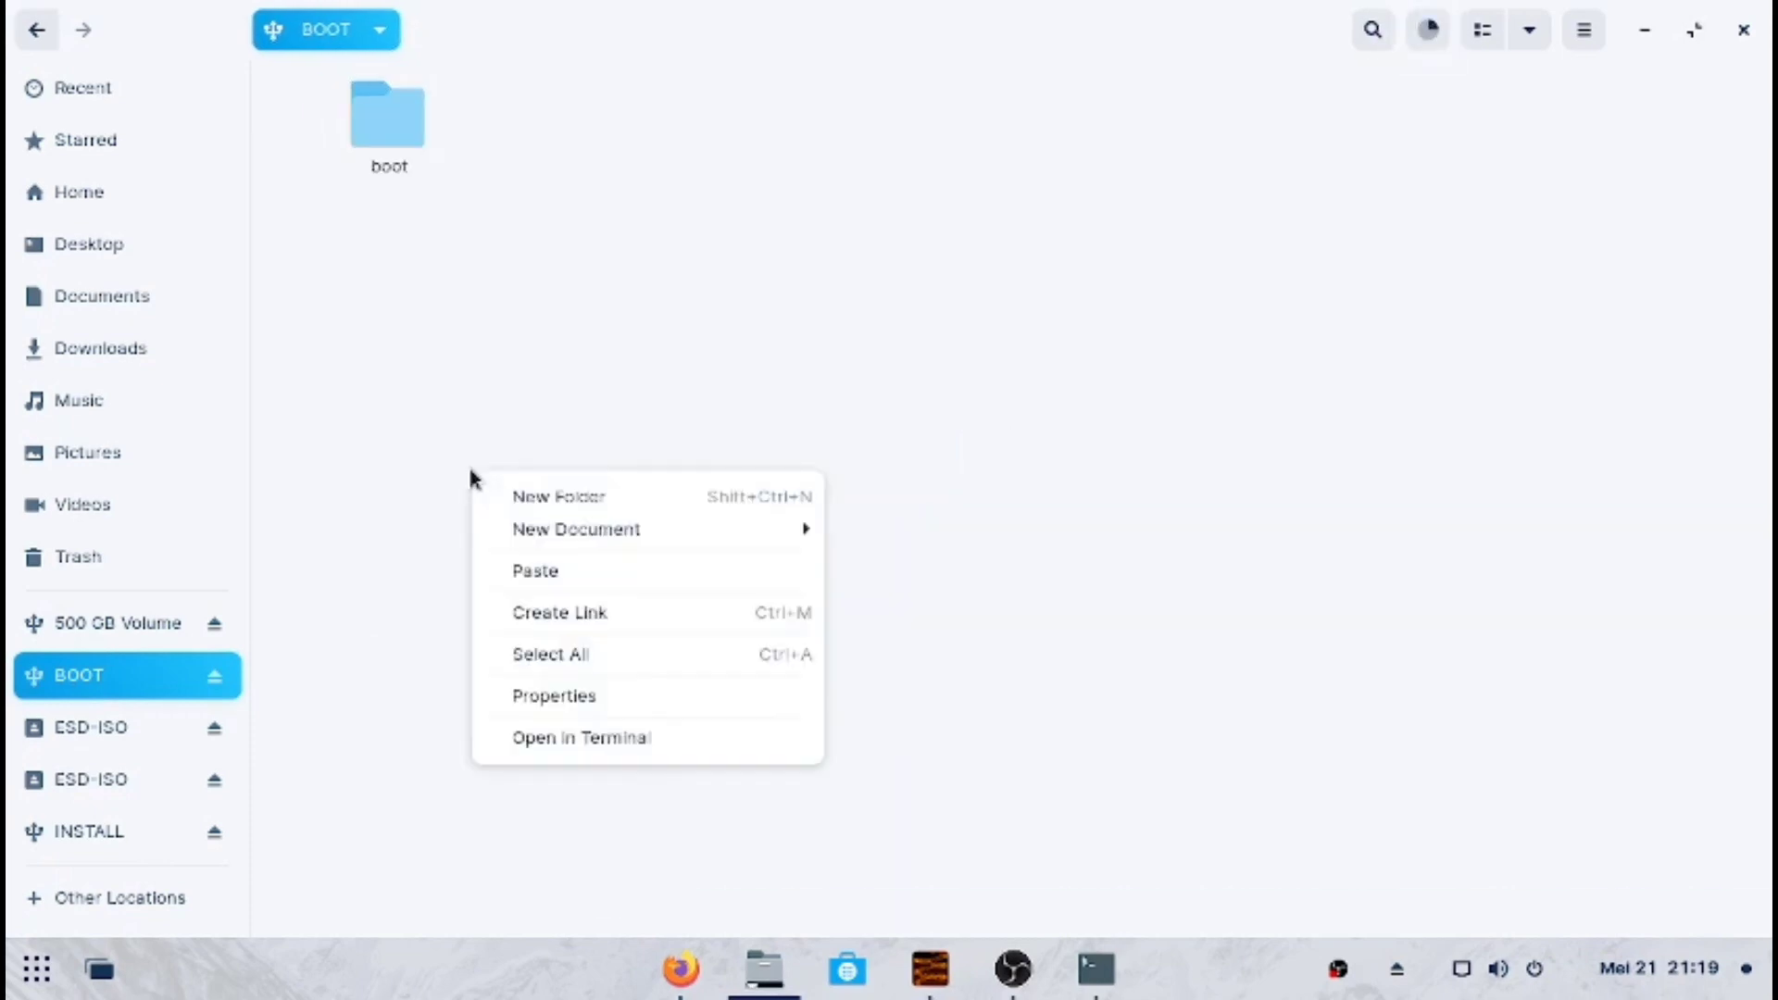
{"action": "left_click", "coordinate": [580, 500]}
{"action": "type", "text": "sources"}
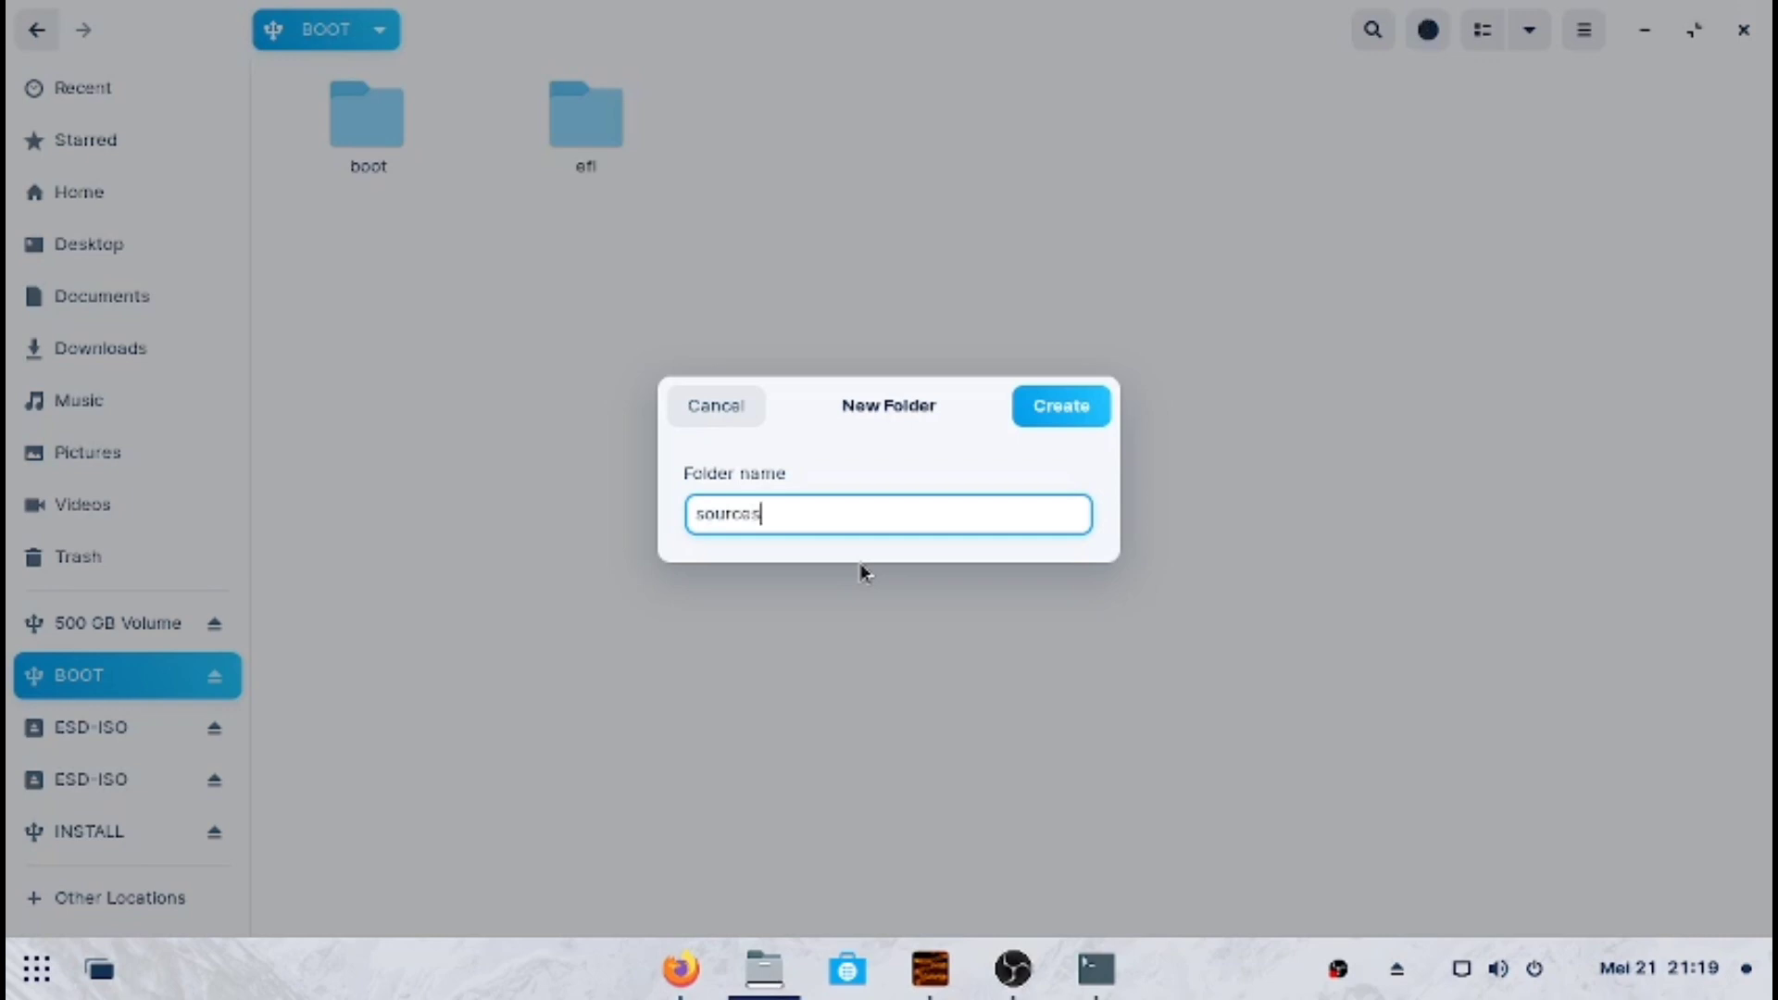
{"action": "key", "text": "Return"}
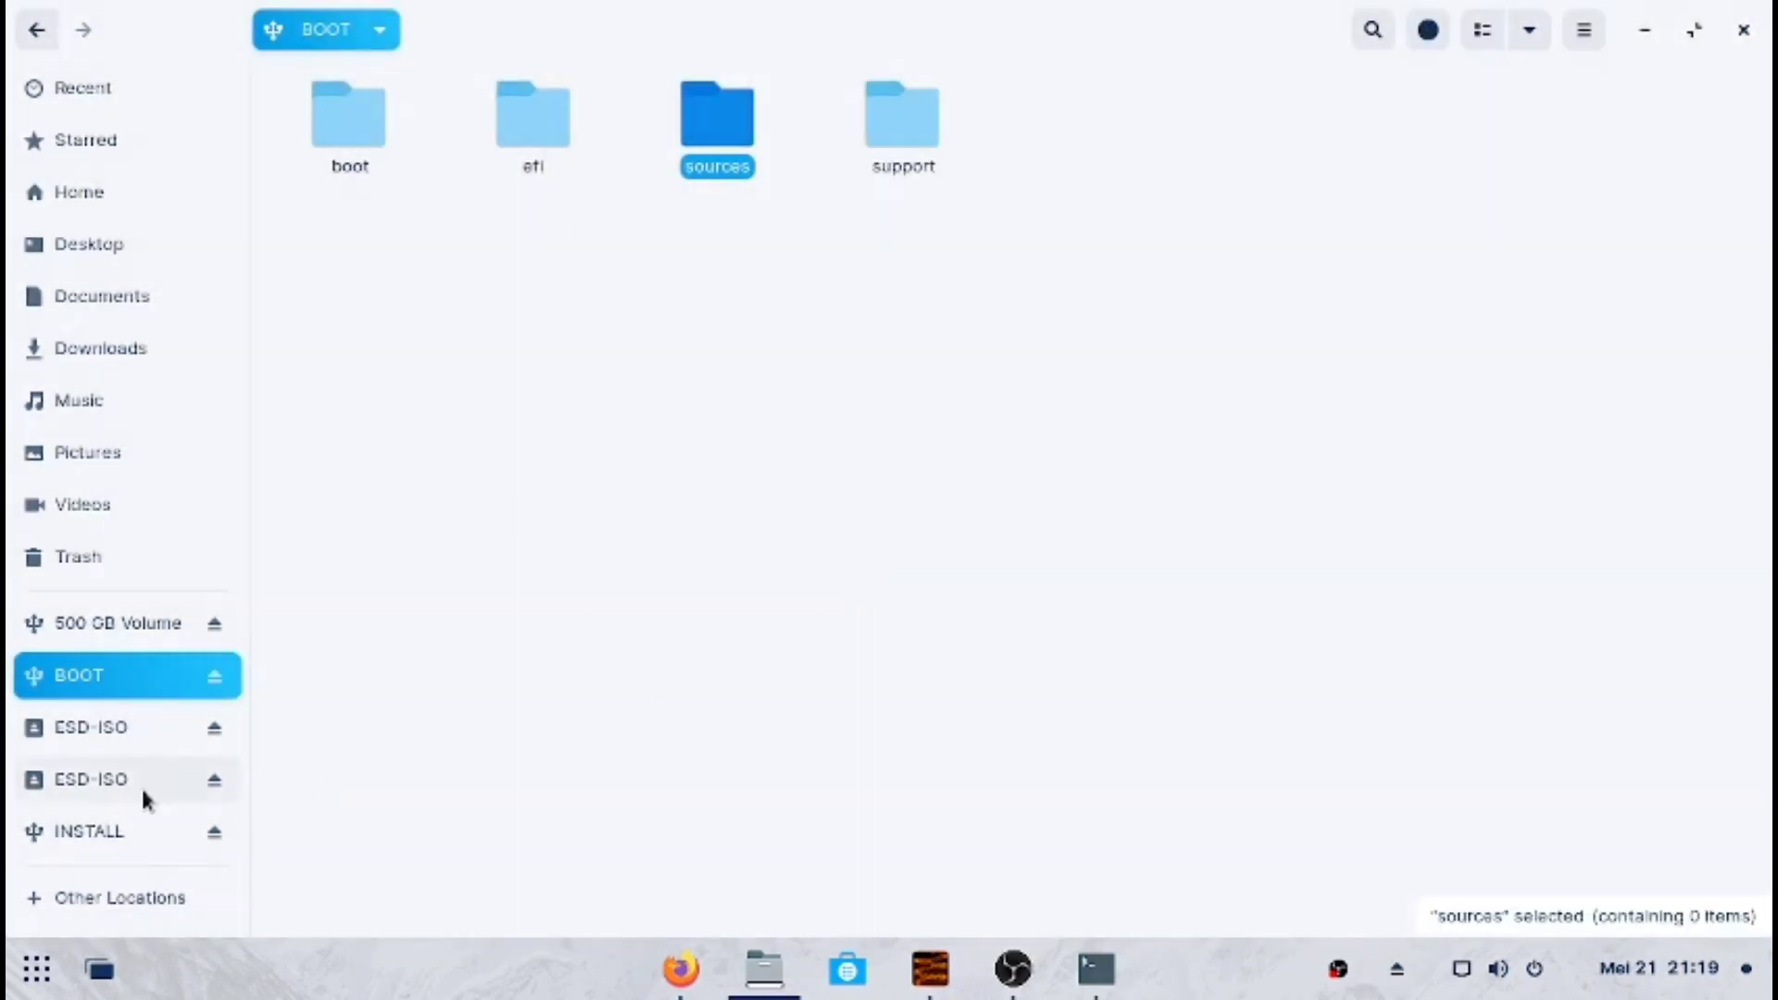
Open the sources folder on the first mounted ESD-ISO volume and locate boot.wim
{"action": "left_click", "coordinate": [109, 732]}
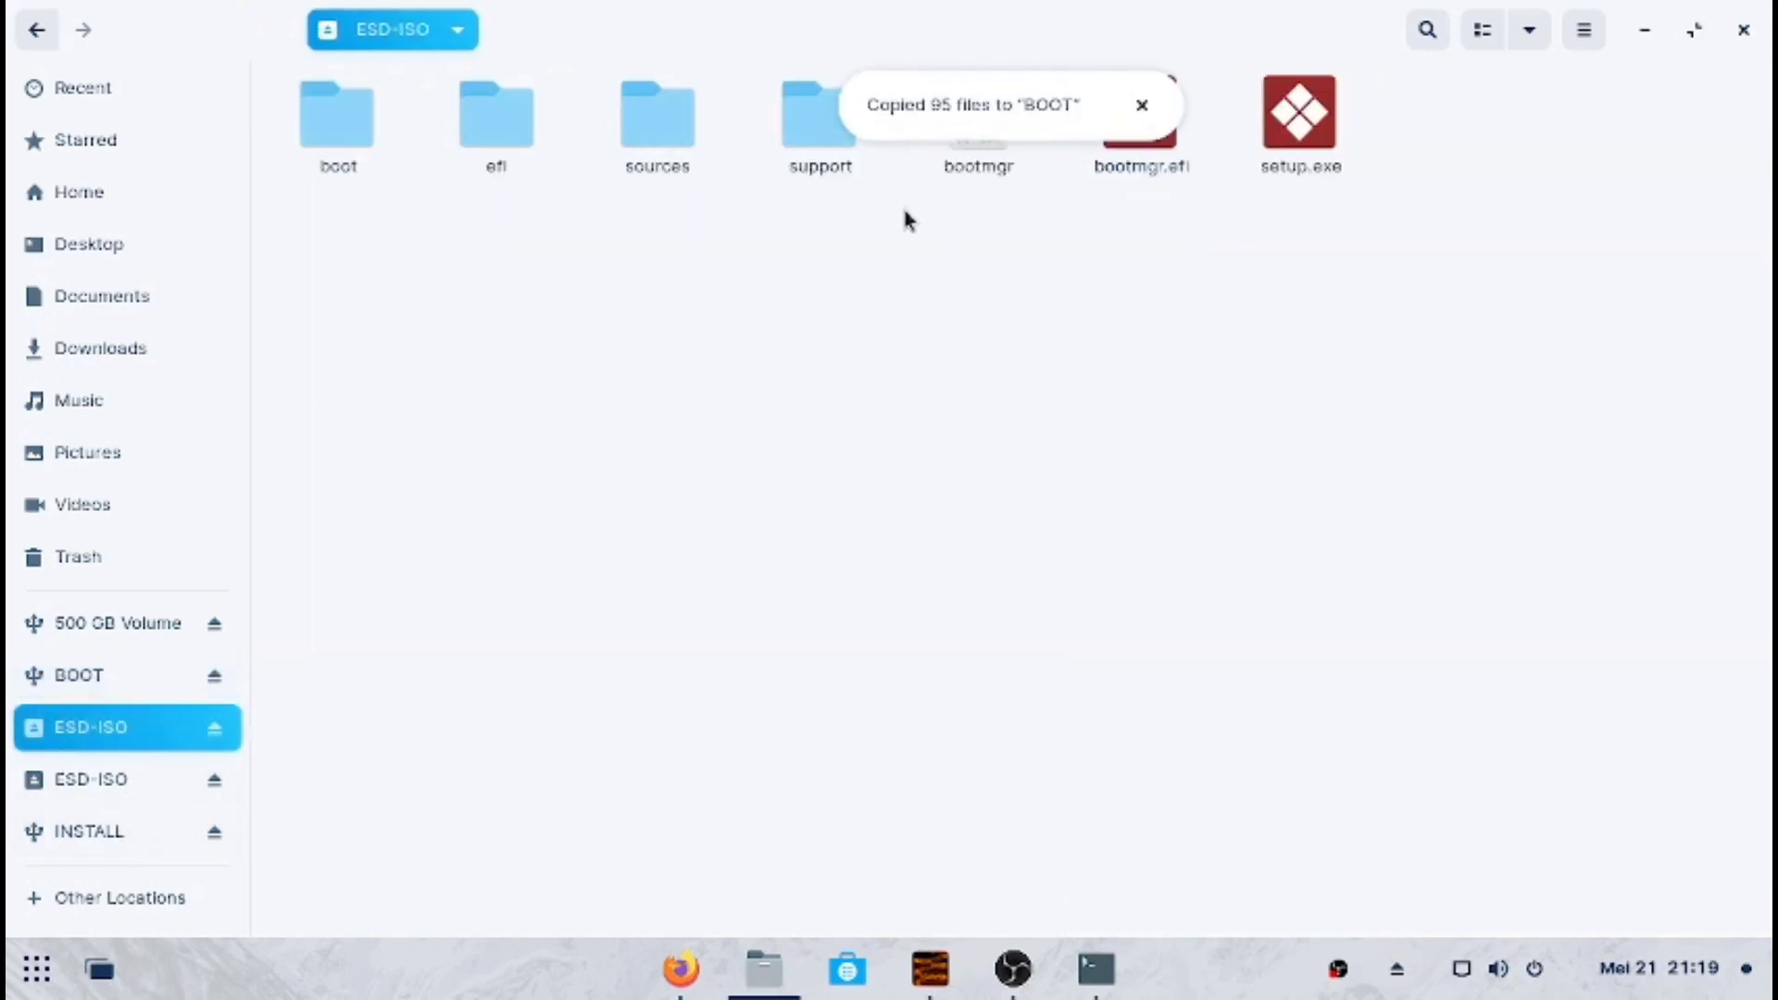
{"action": "double_click", "coordinate": [633, 153]}
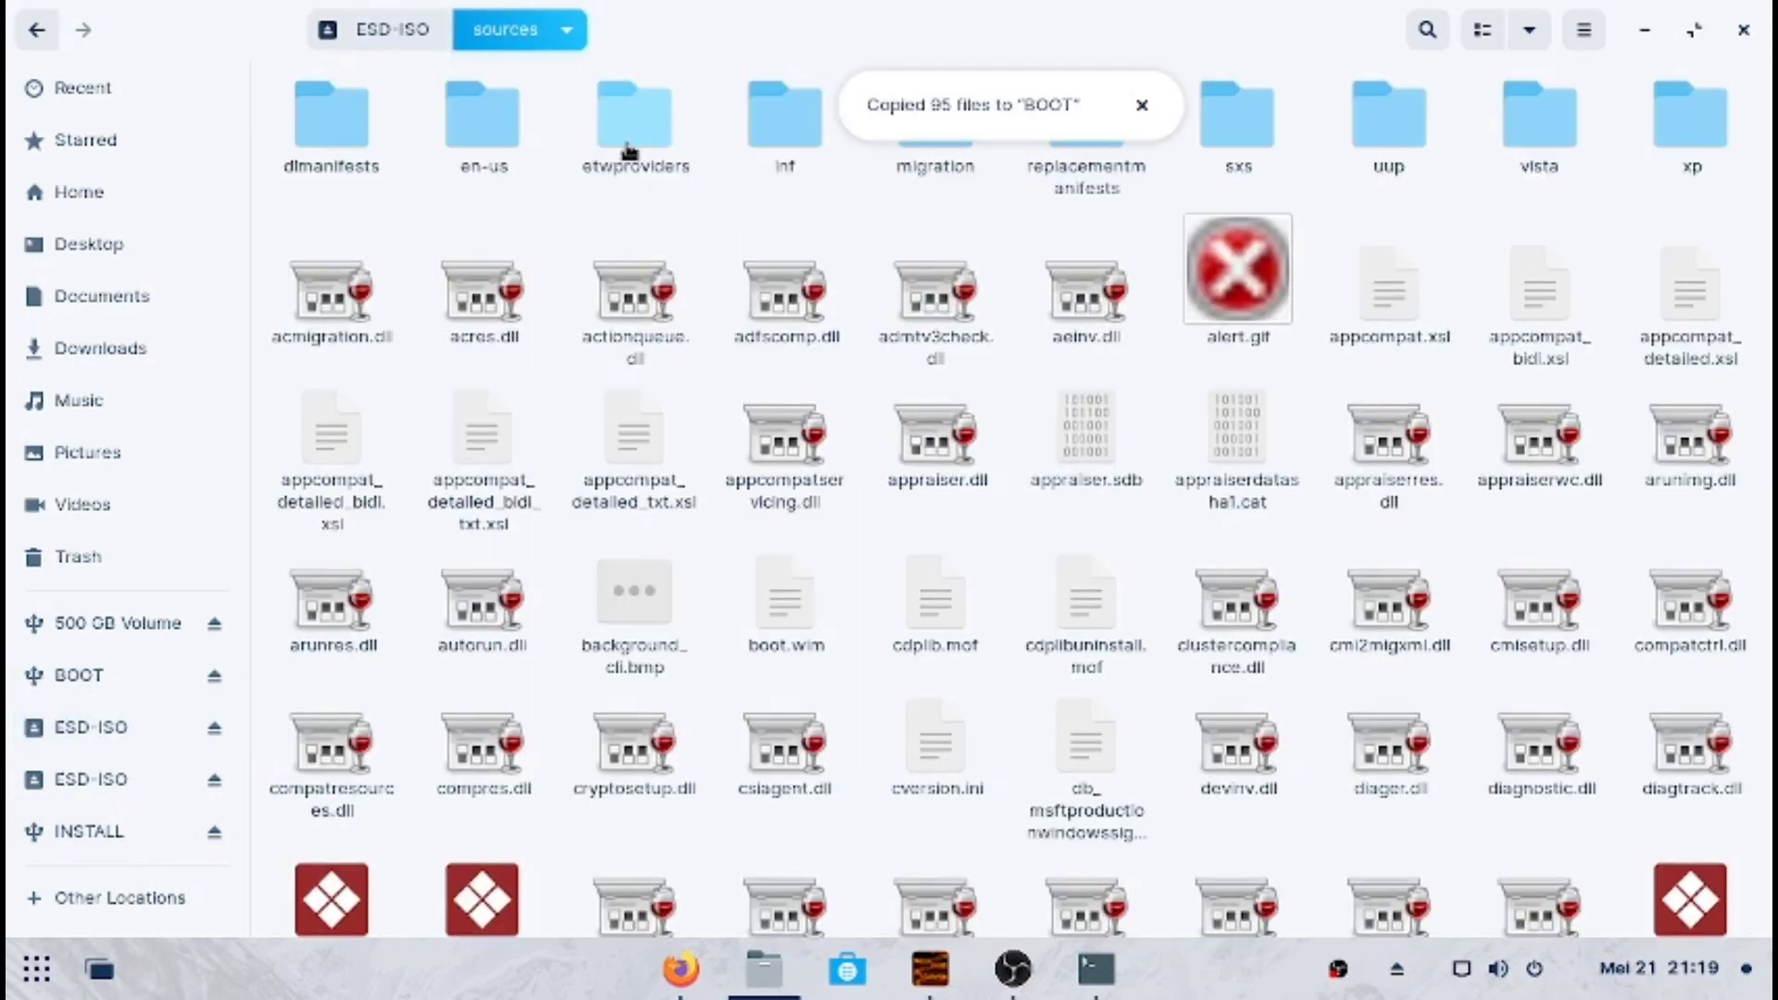
{"action": "scroll", "coordinate": [1162, 484], "scroll_direction": "down", "scroll_amount": 3}
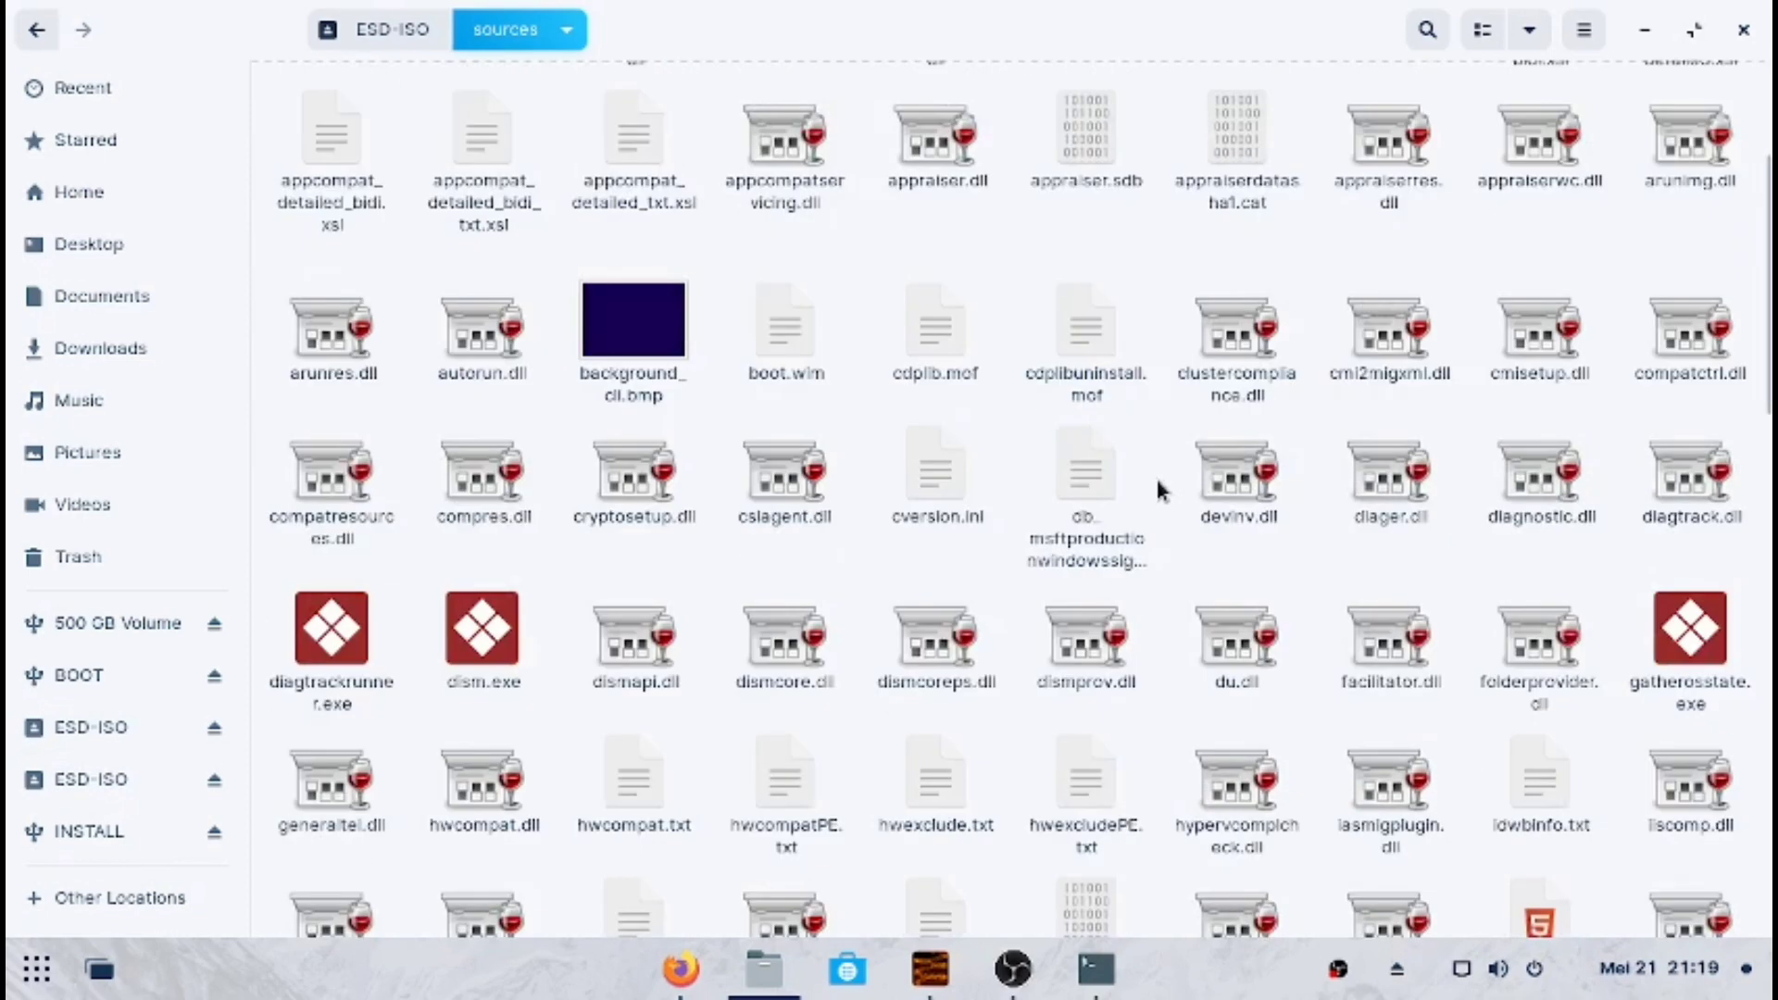
{"action": "scroll", "coordinate": [1654, 389], "scroll_direction": "up", "scroll_amount": 3}
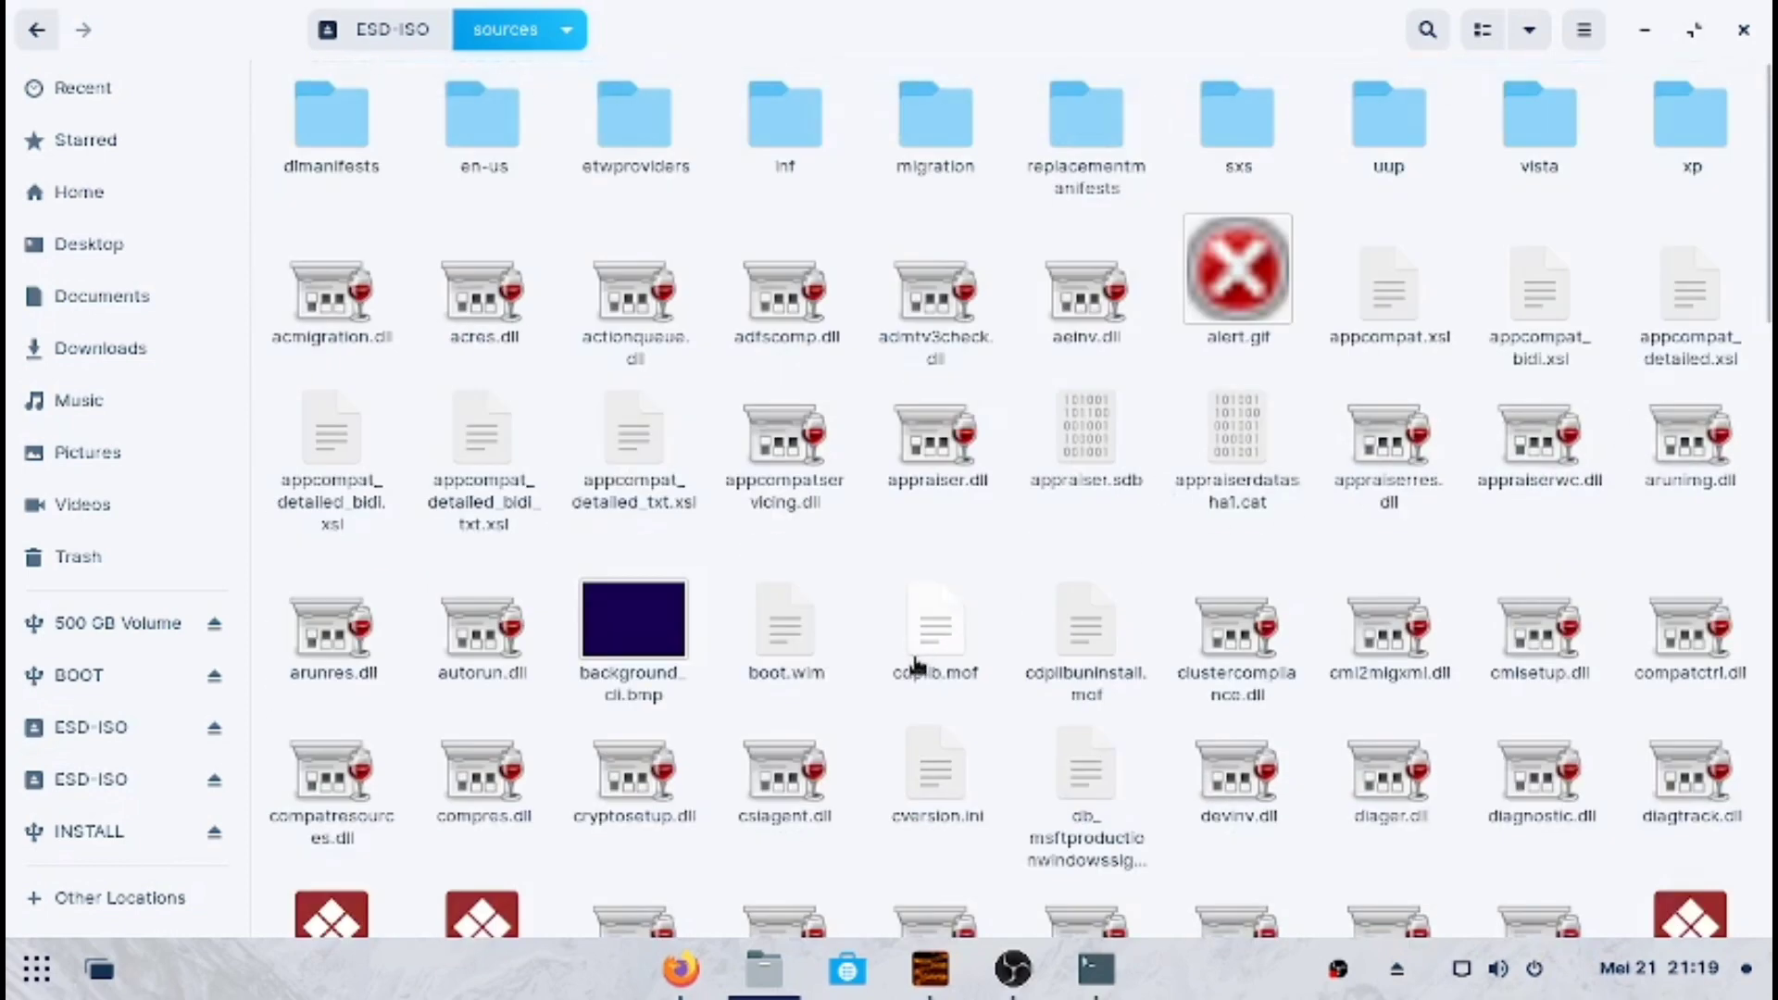
{"action": "left_click", "coordinate": [771, 654]}
{"action": "double_click", "coordinate": [771, 654]}
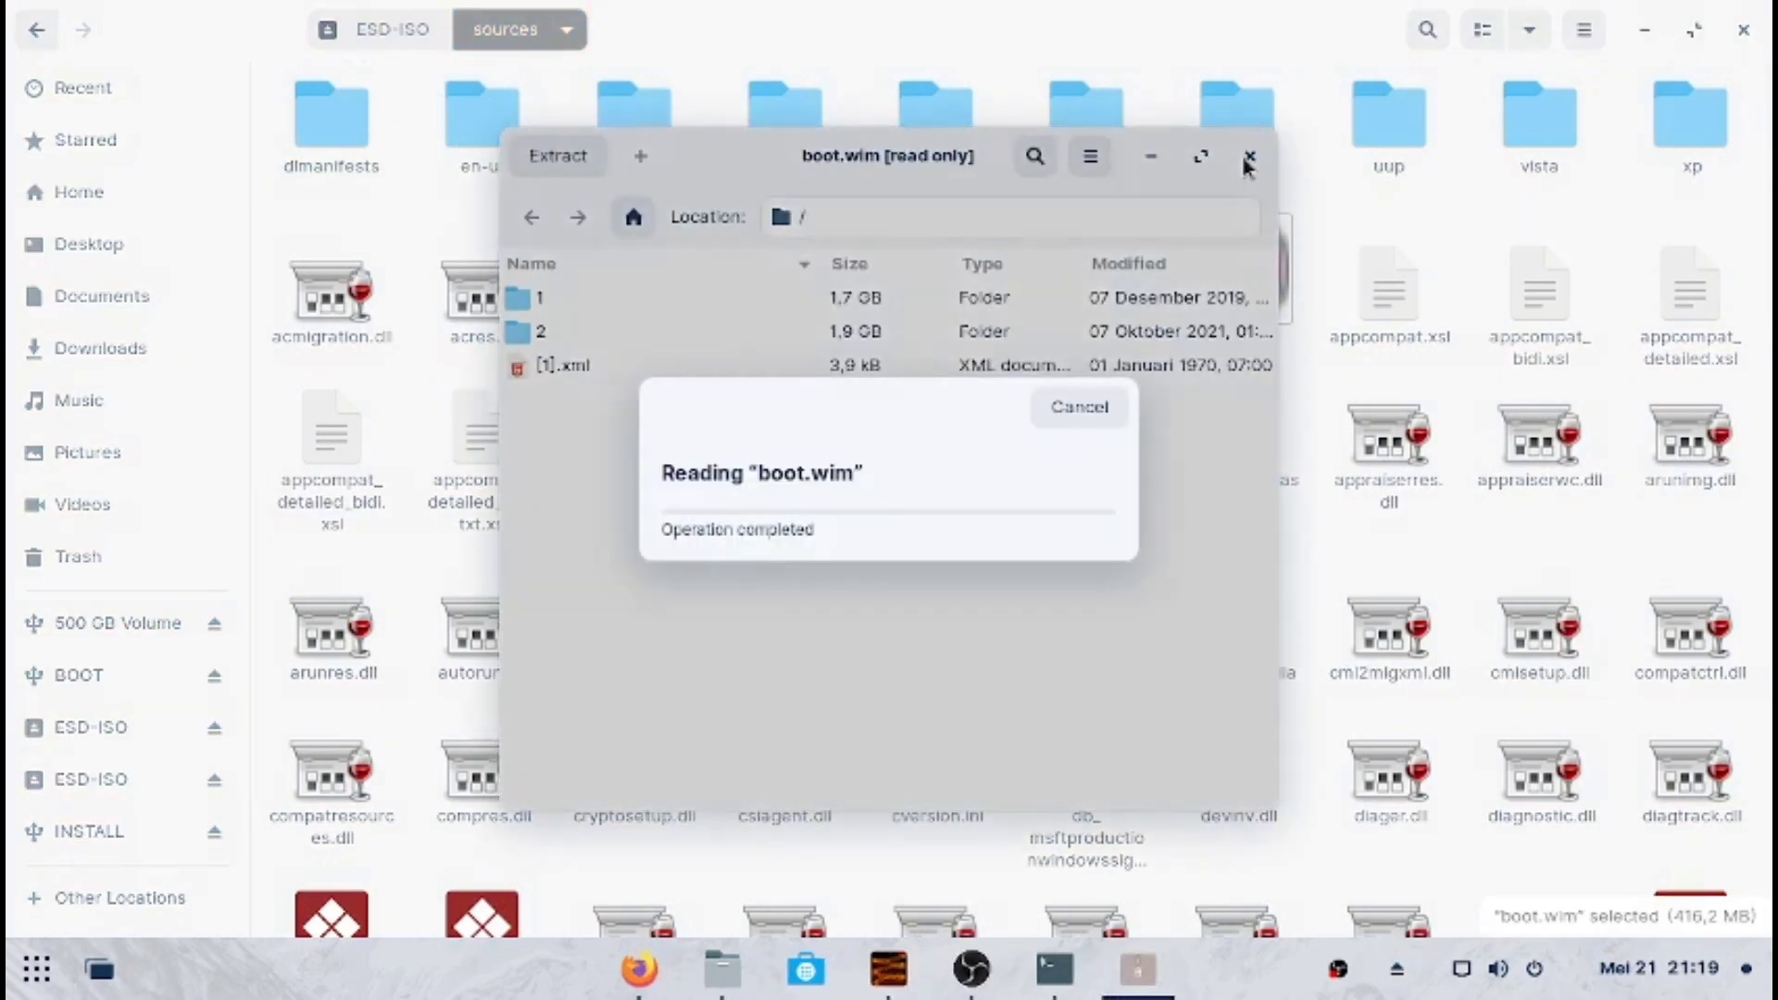
{"action": "left_click", "coordinate": [1292, 163]}
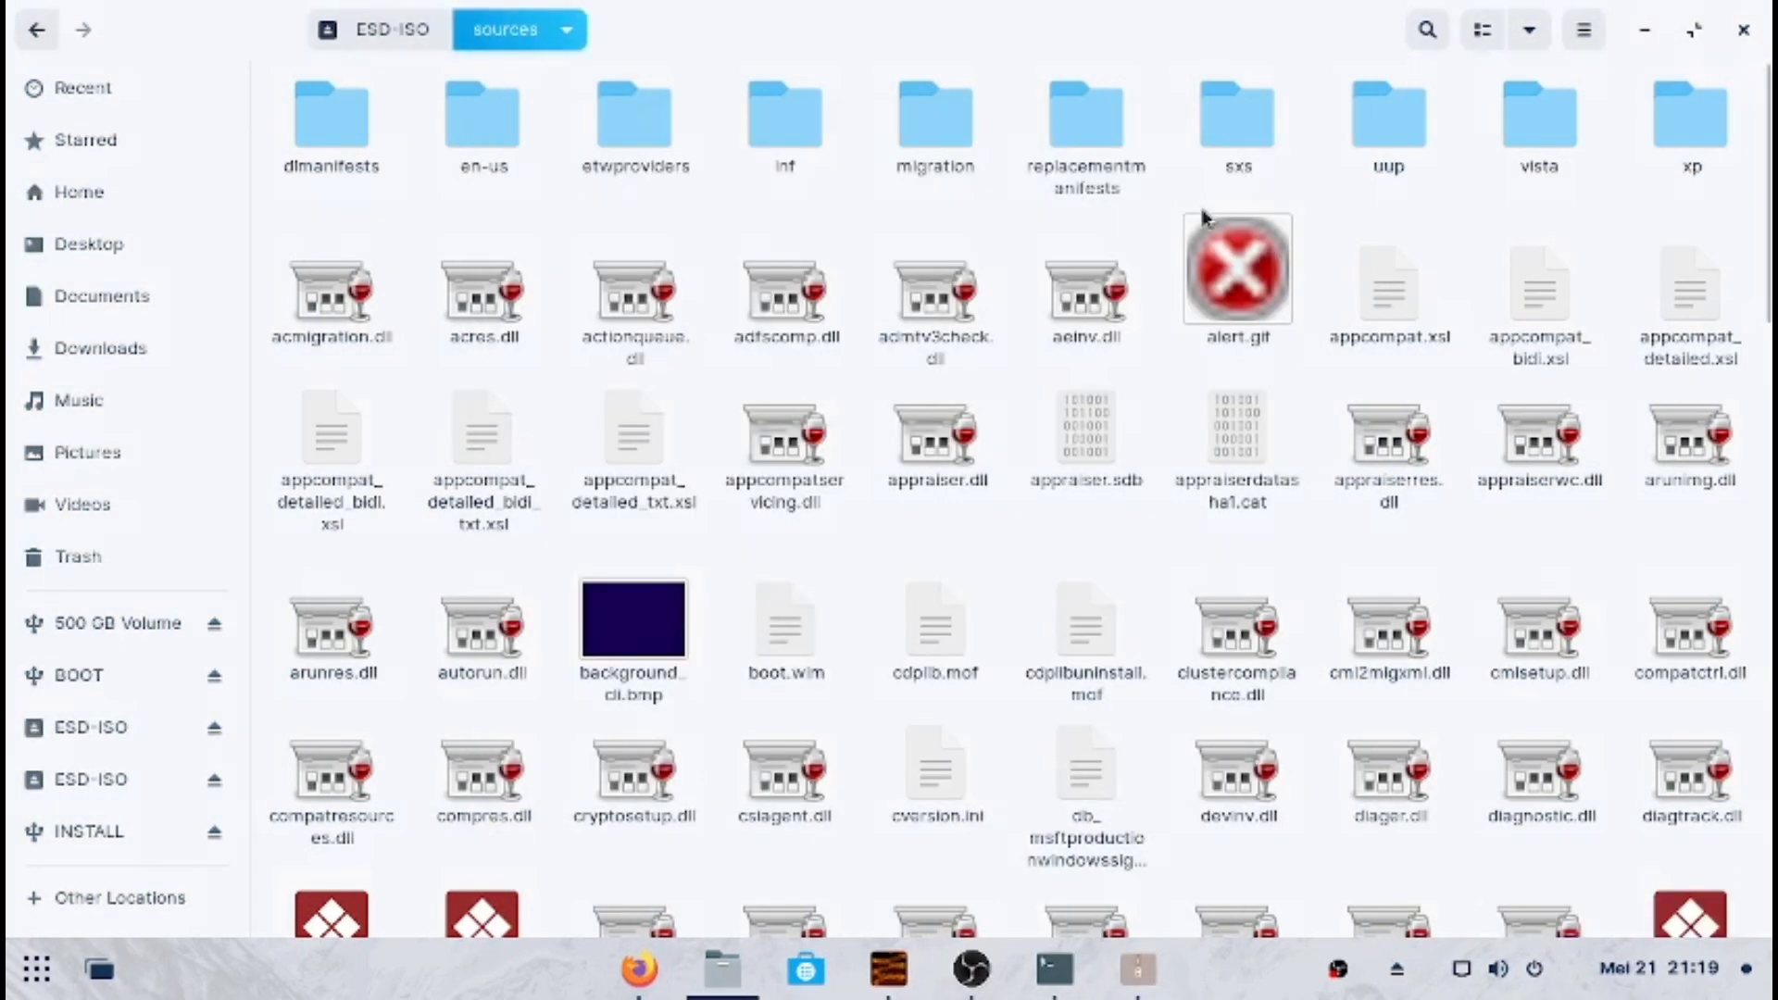
Copy boot.wim from the ESD-ISO sources folder into the sources folder on the BOOT partition
{"action": "right_click", "coordinate": [782, 683]}
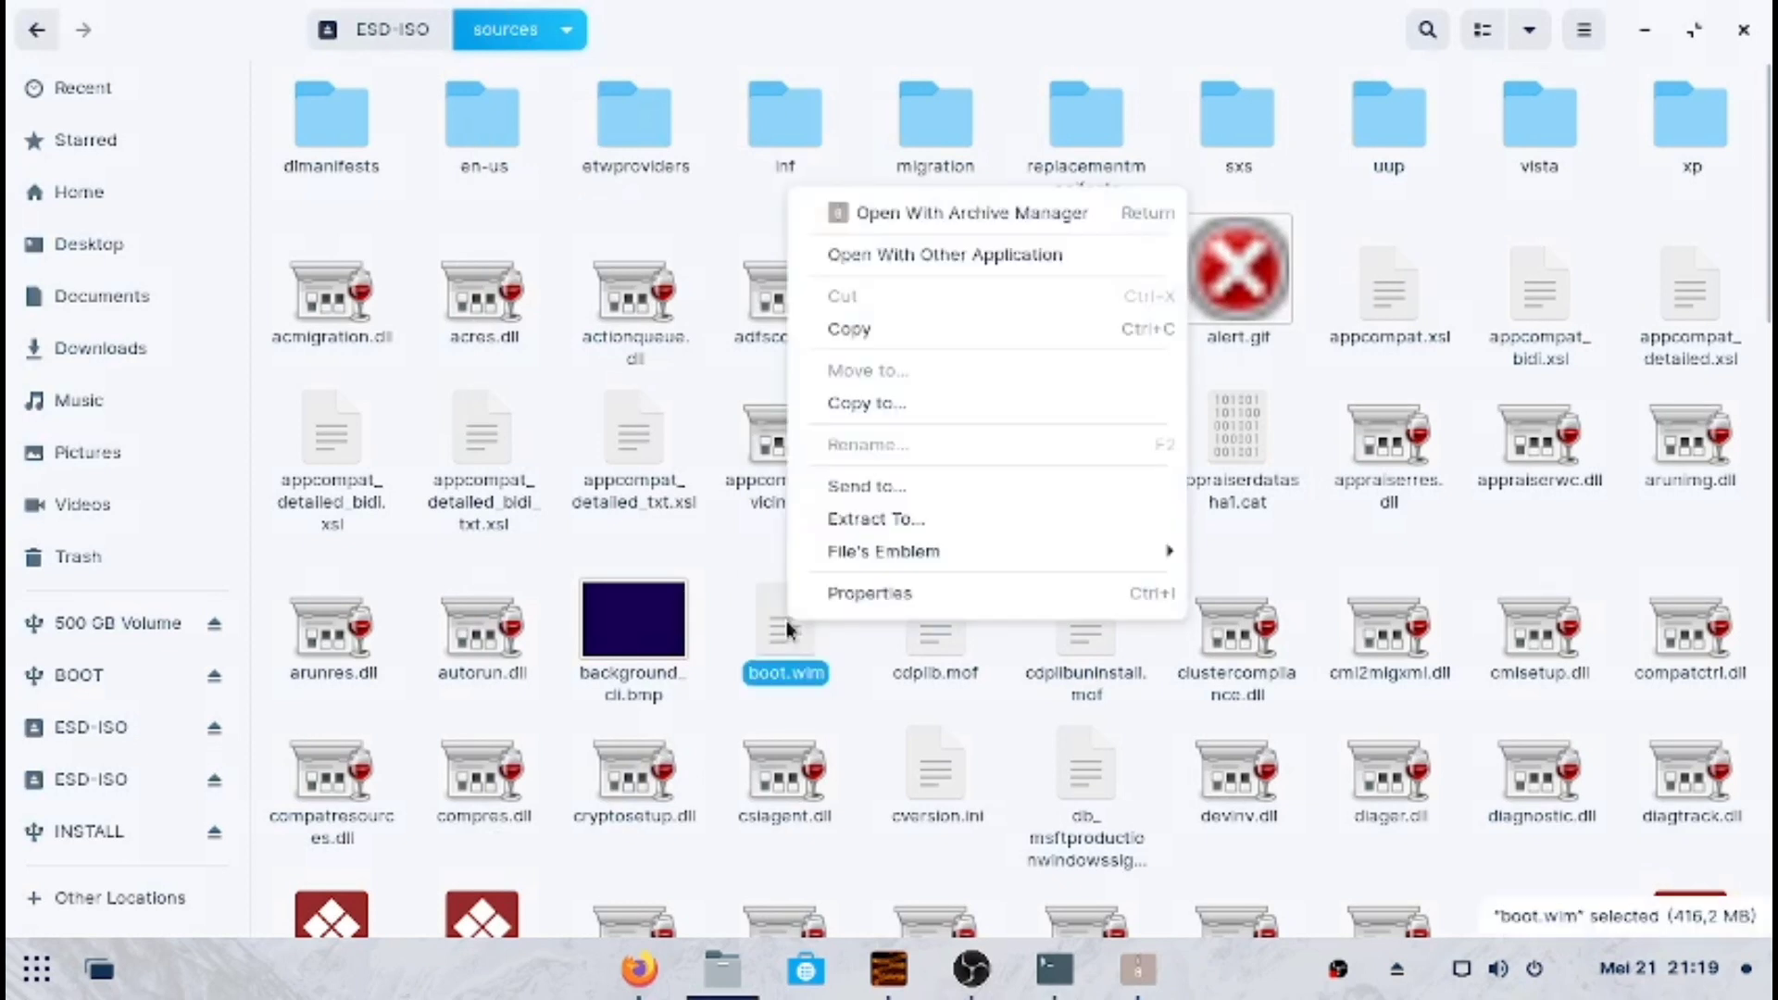
{"action": "left_click", "coordinate": [934, 333]}
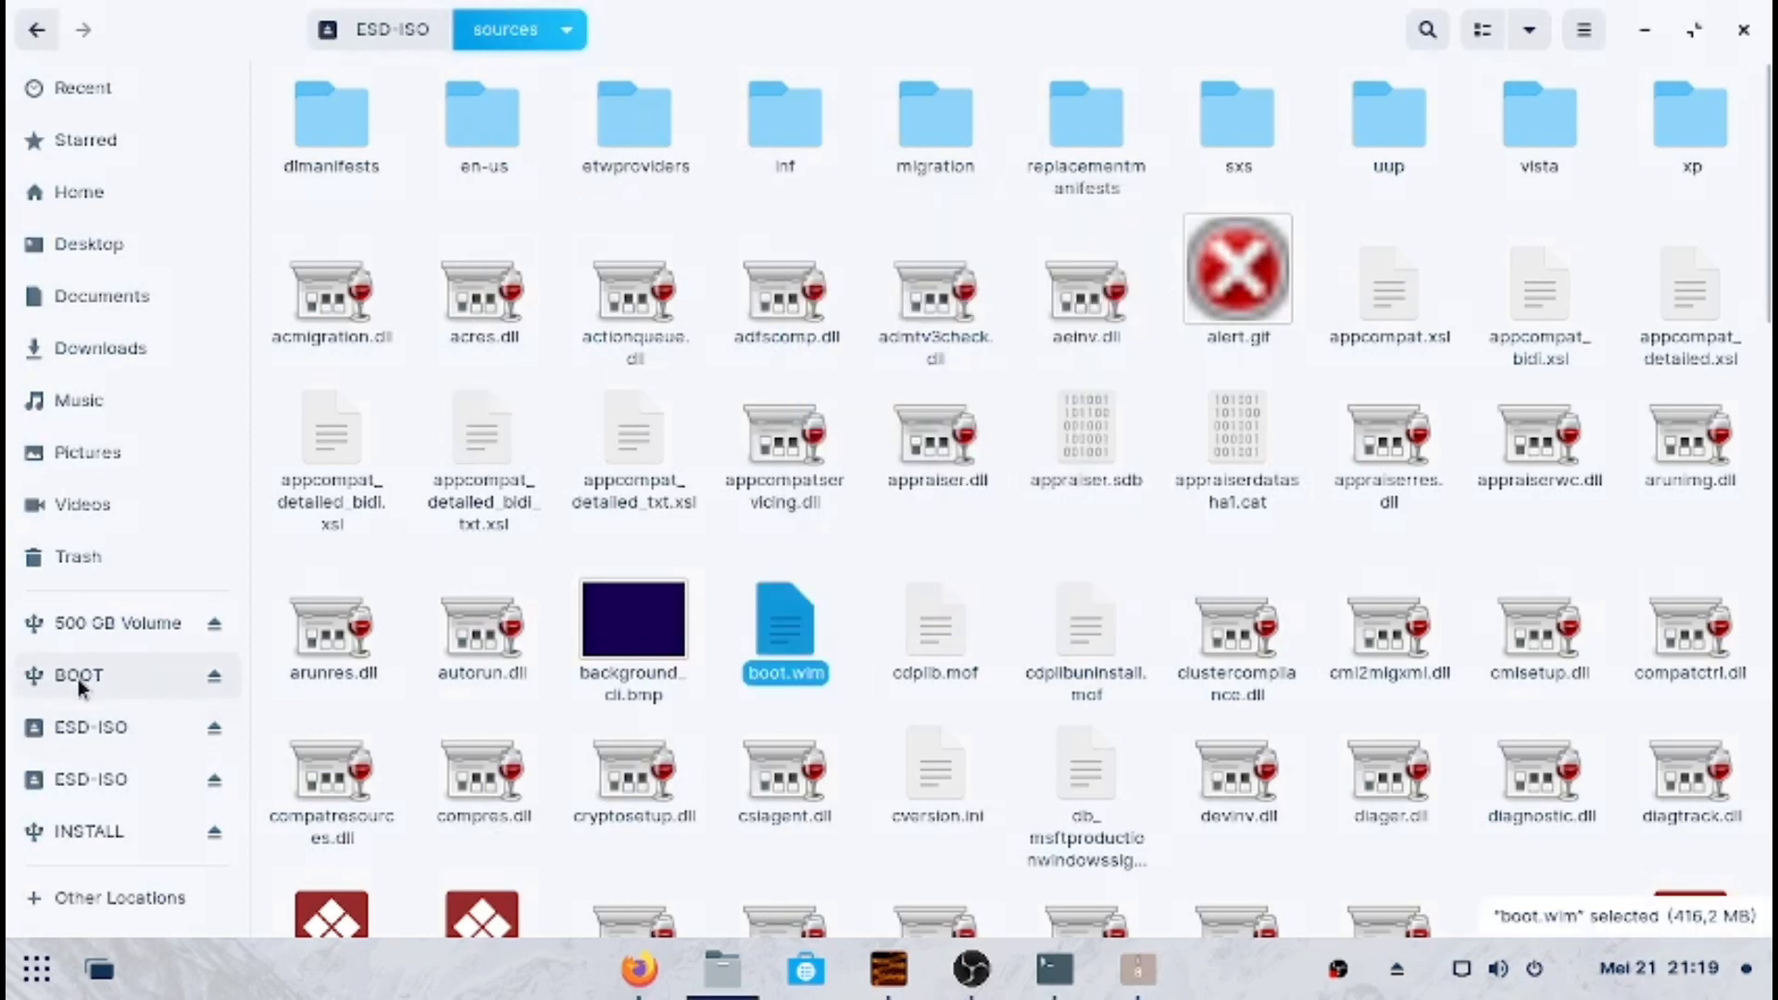
{"action": "left_click", "coordinate": [37, 676]}
{"action": "double_click", "coordinate": [676, 115]}
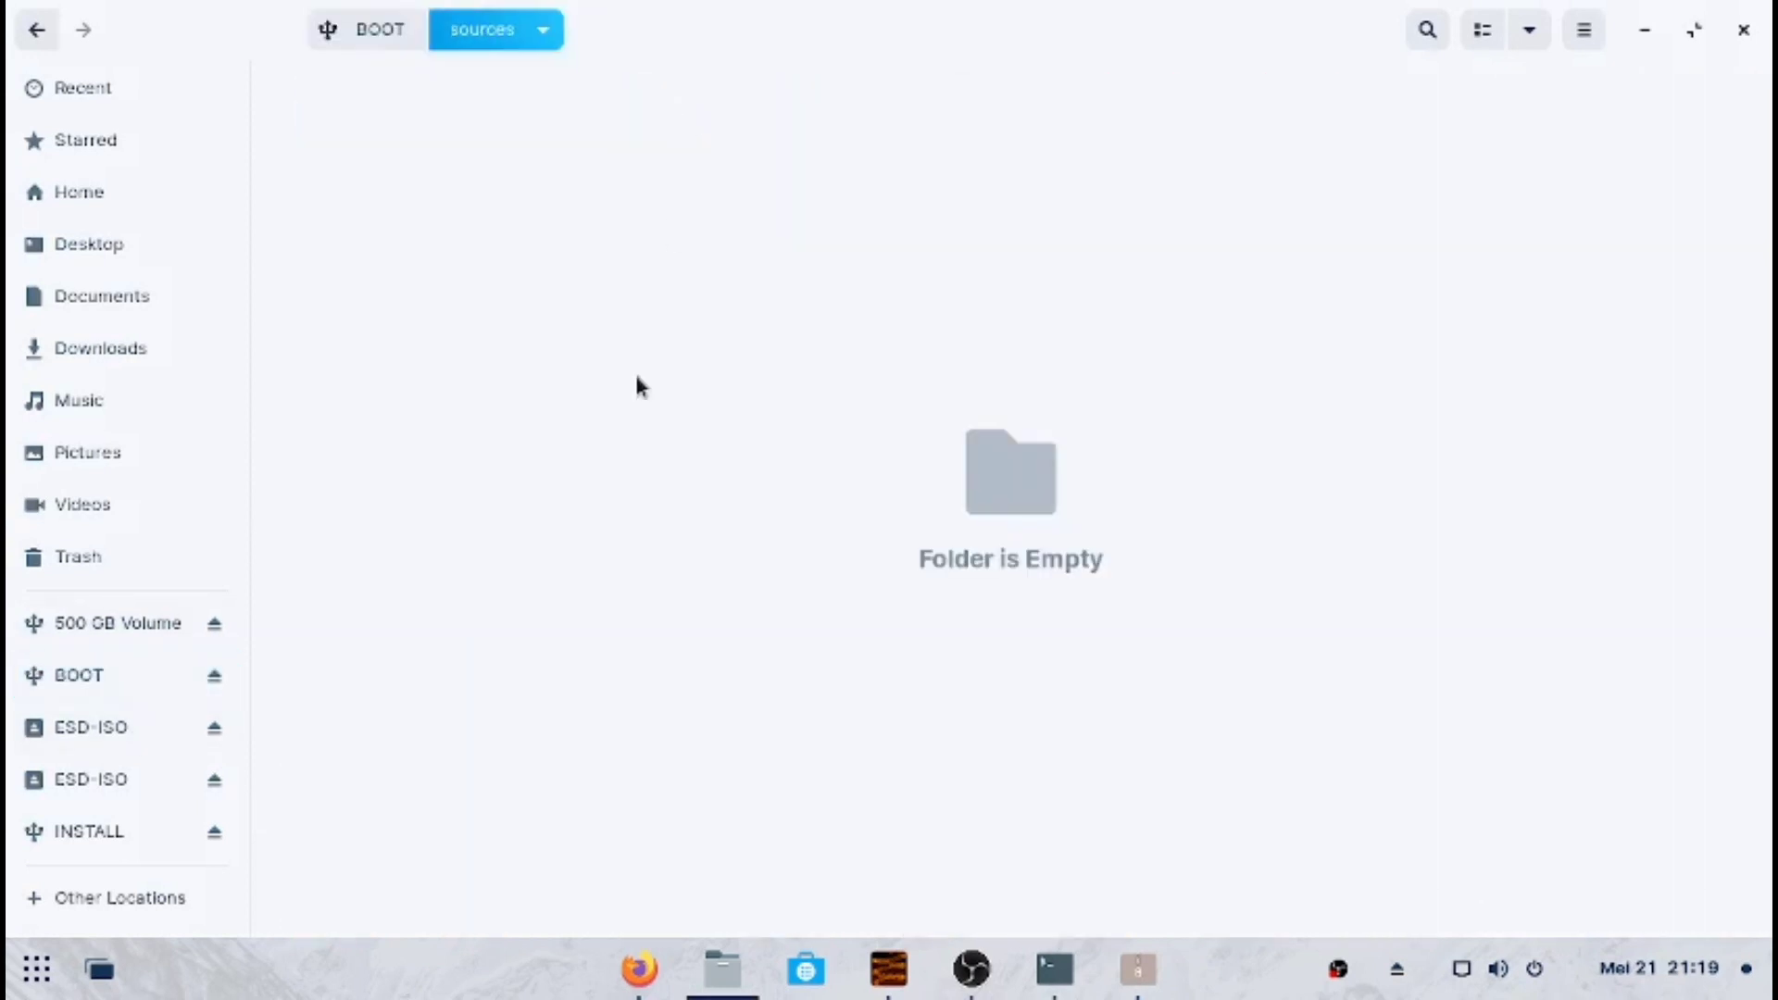
{"action": "right_click", "coordinate": [603, 465]}
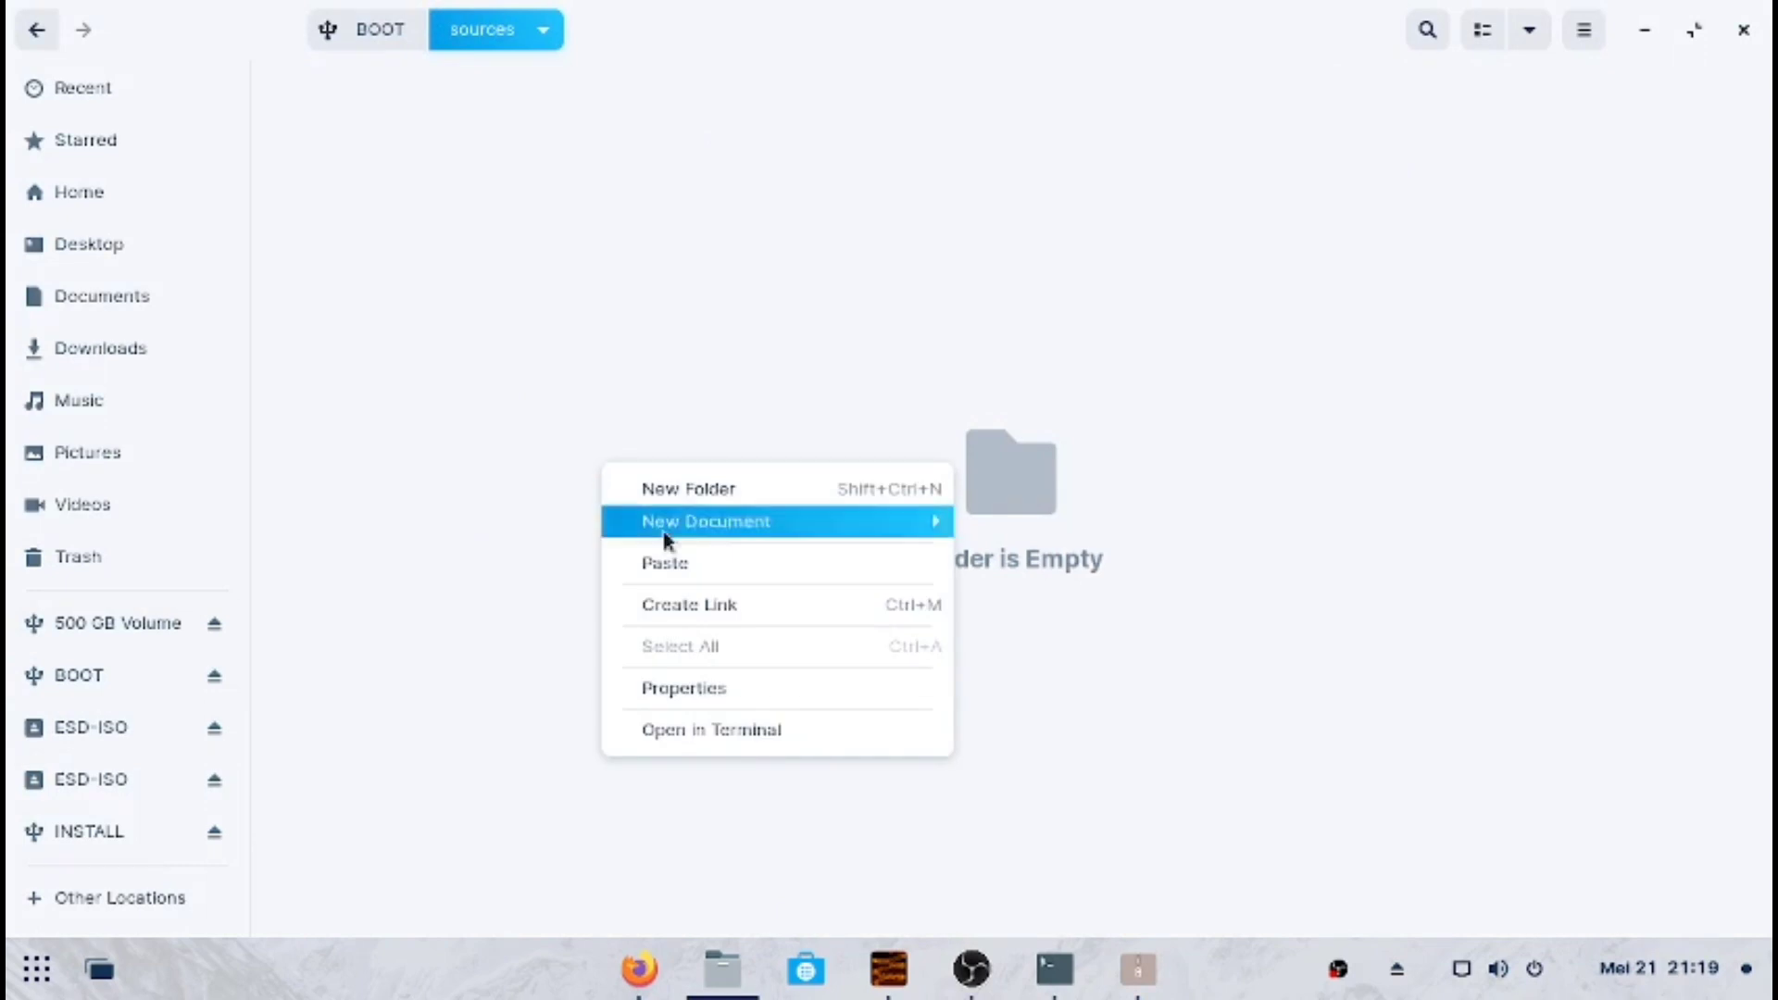
{"action": "left_click", "coordinate": [727, 565]}
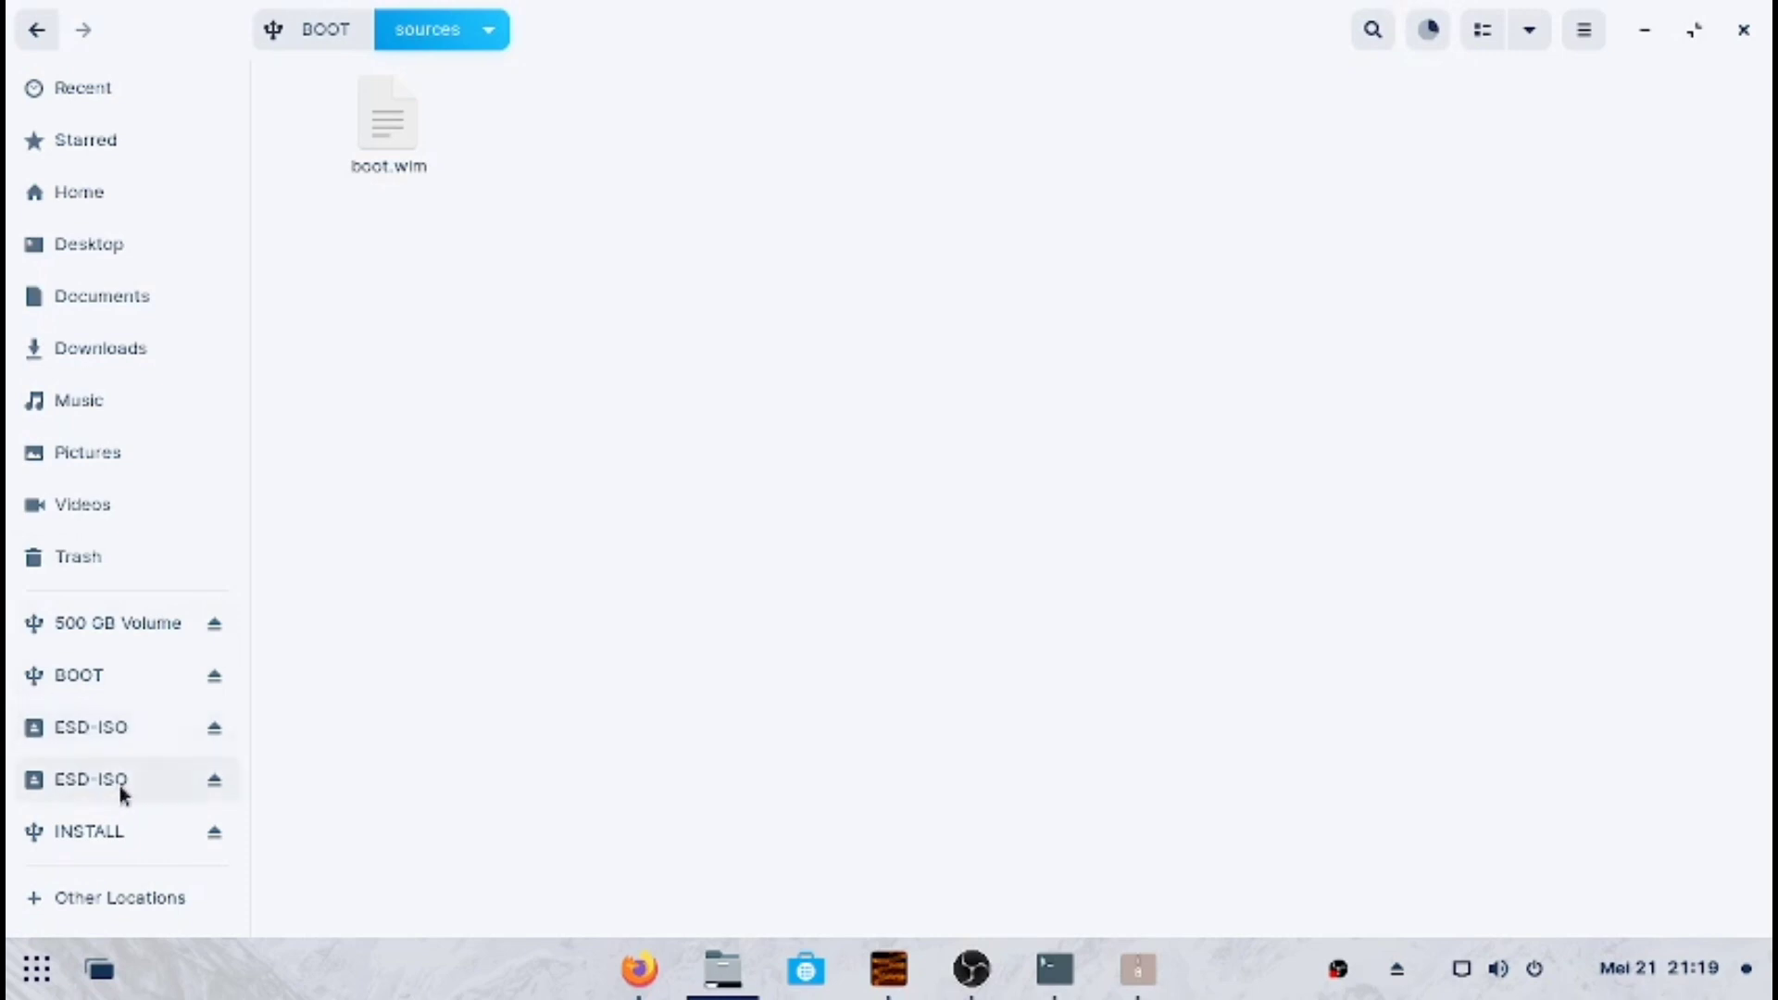
Copy all files and folders from the first ESD-ISO volume to the INSTALL partition and check the copy progress
{"action": "left_click", "coordinate": [93, 738]}
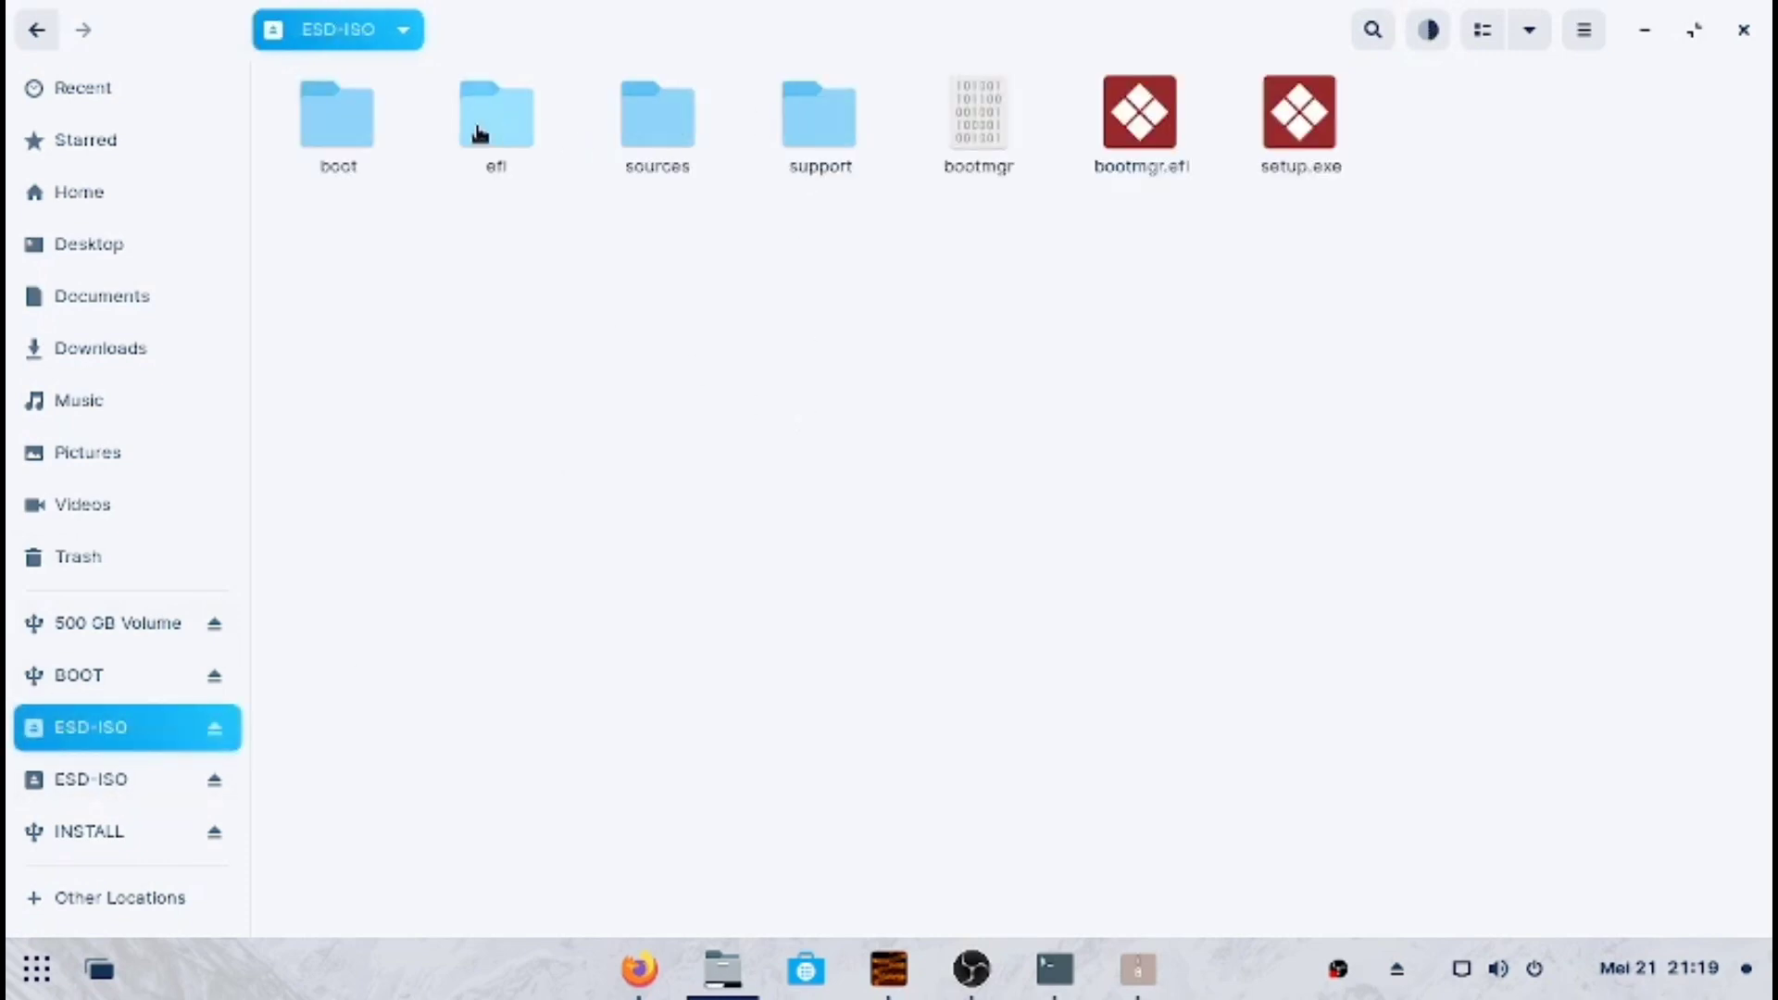
{"action": "left_click_drag", "start_coordinate": [1397, 269], "coordinate": [247, 143]}
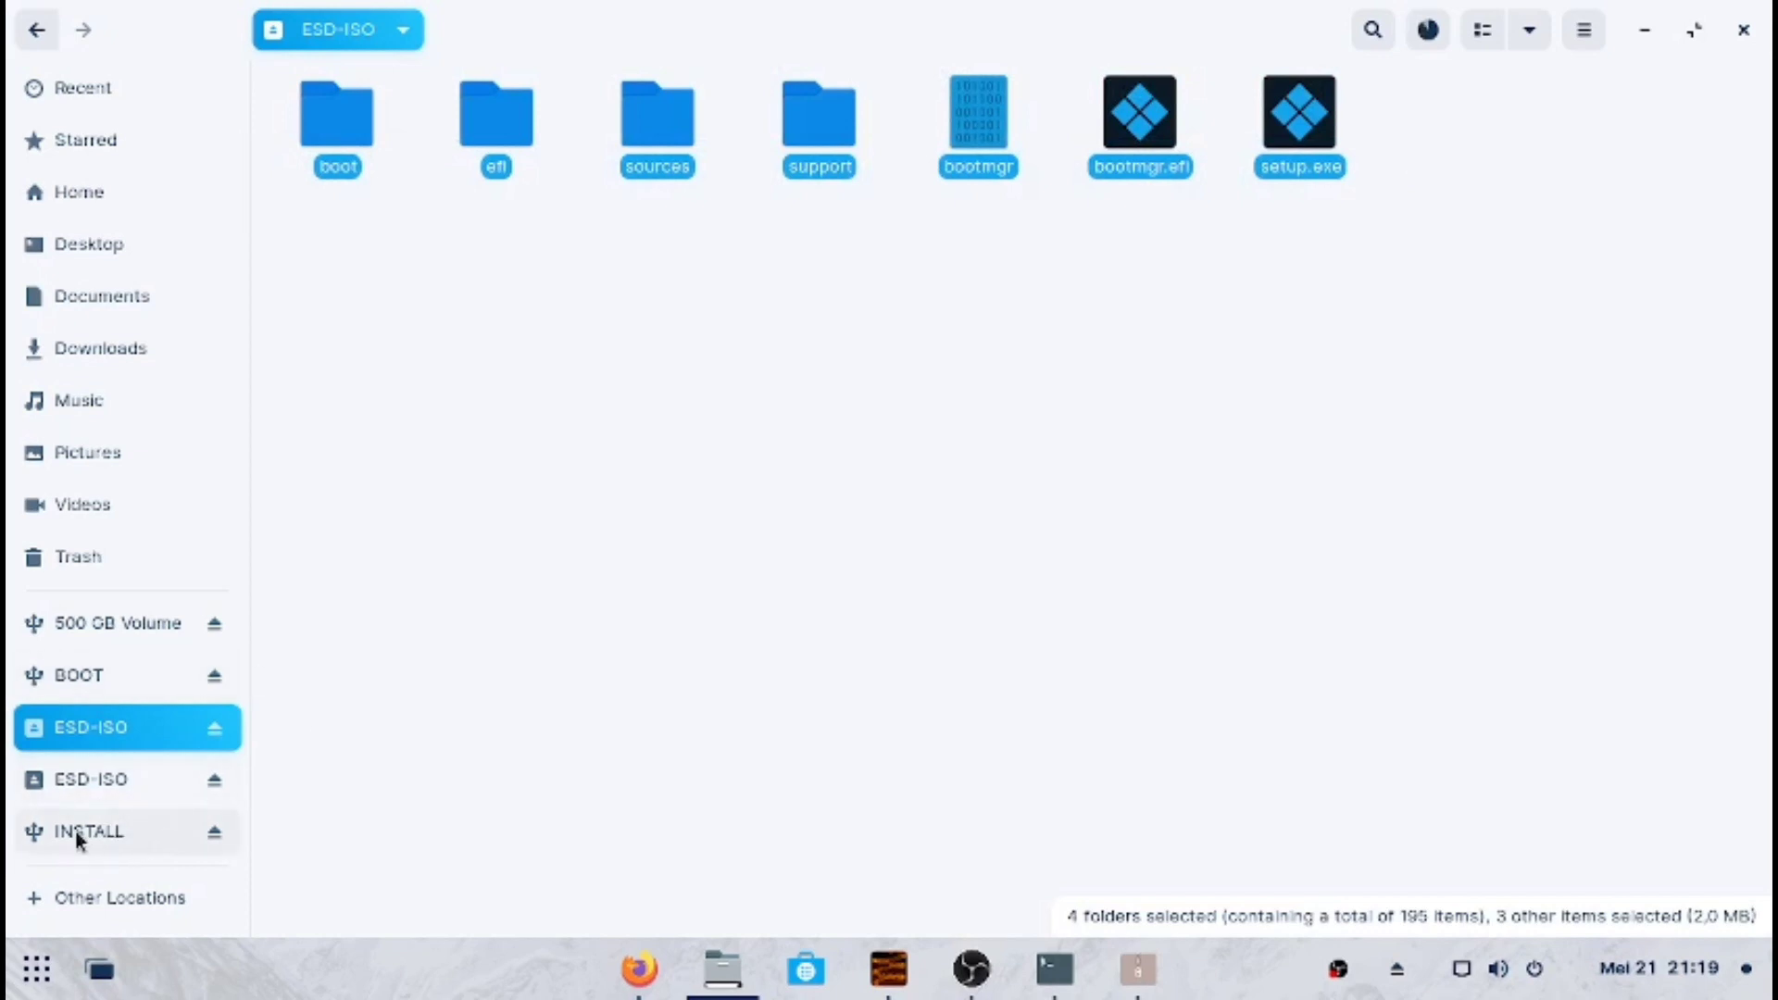
{"action": "left_click", "coordinate": [134, 821]}
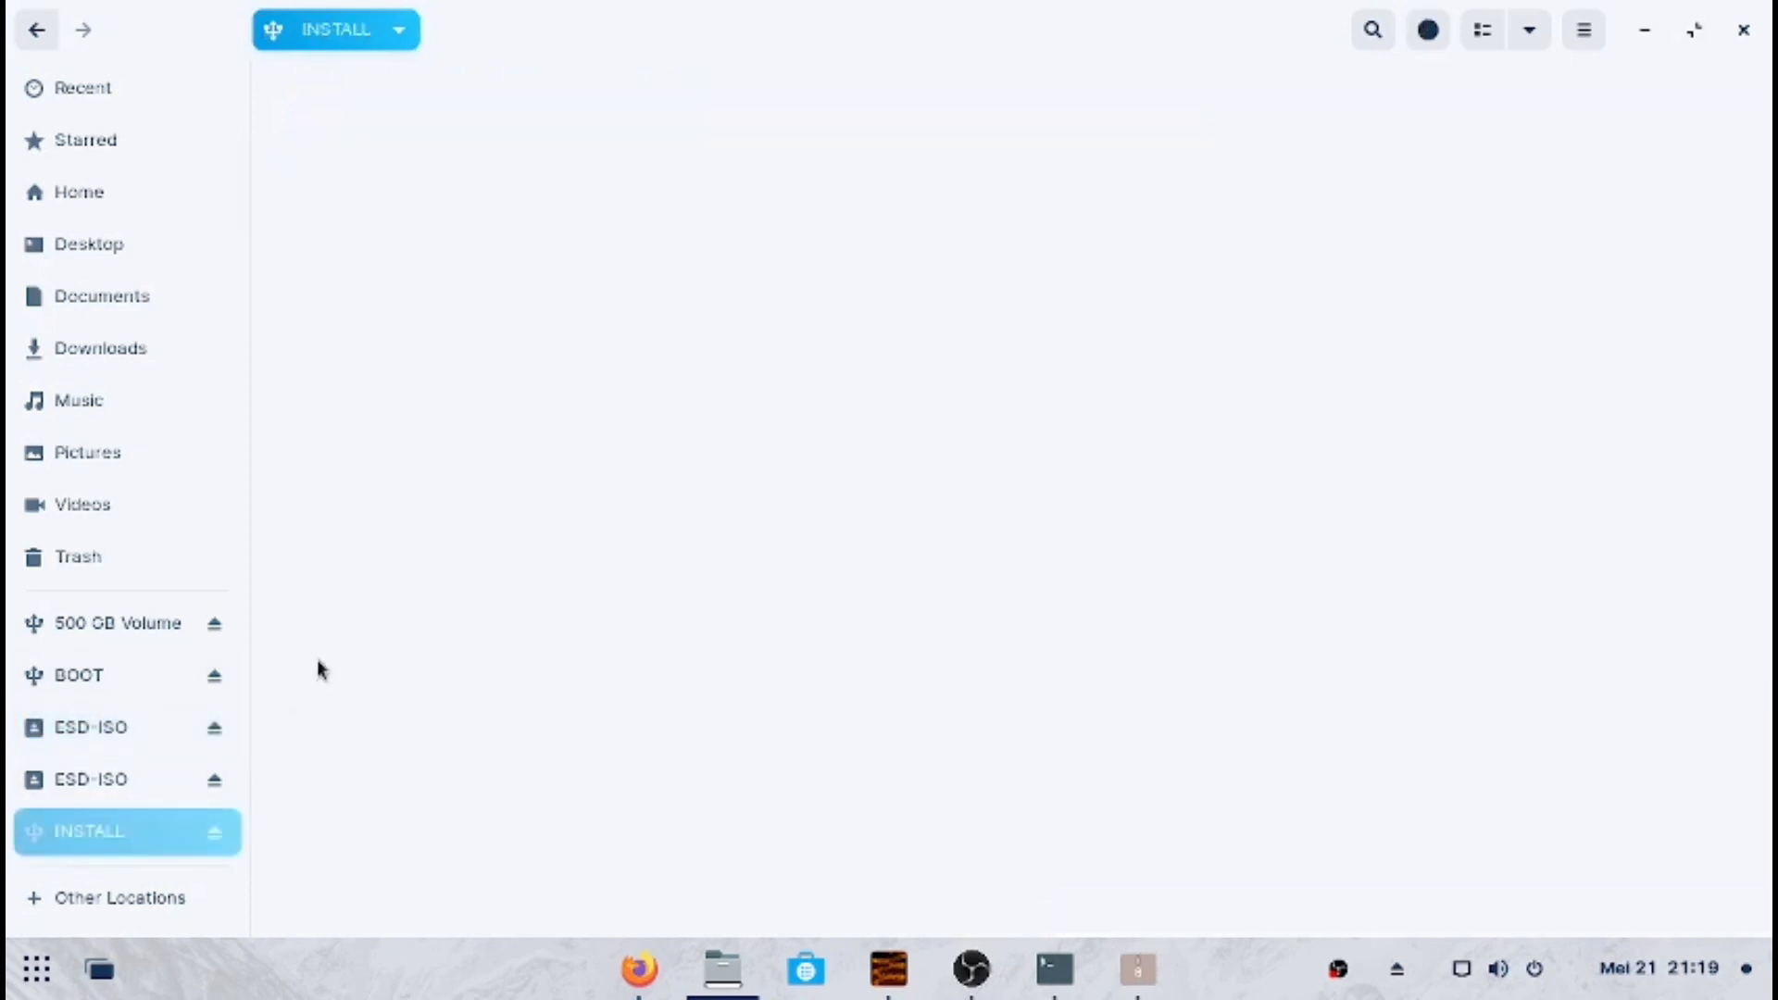
{"action": "right_click", "coordinate": [554, 475]}
{"action": "left_click", "coordinate": [624, 569]}
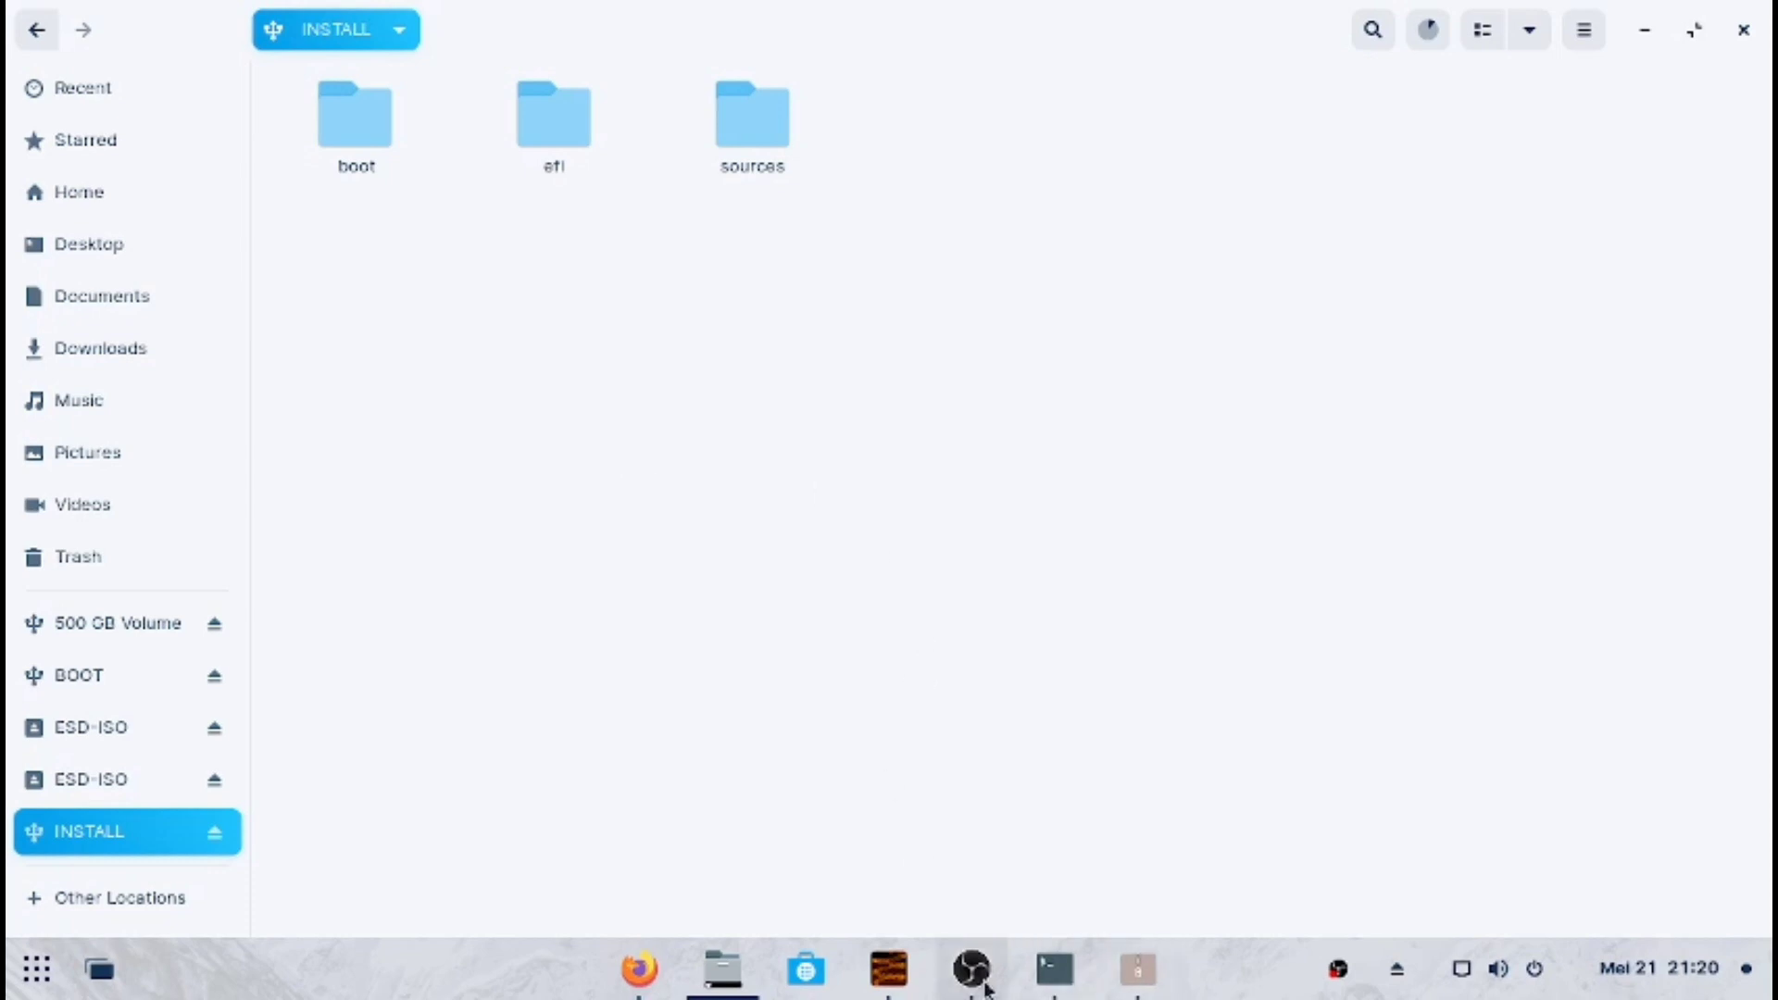
{"action": "left_click", "coordinate": [1431, 34]}
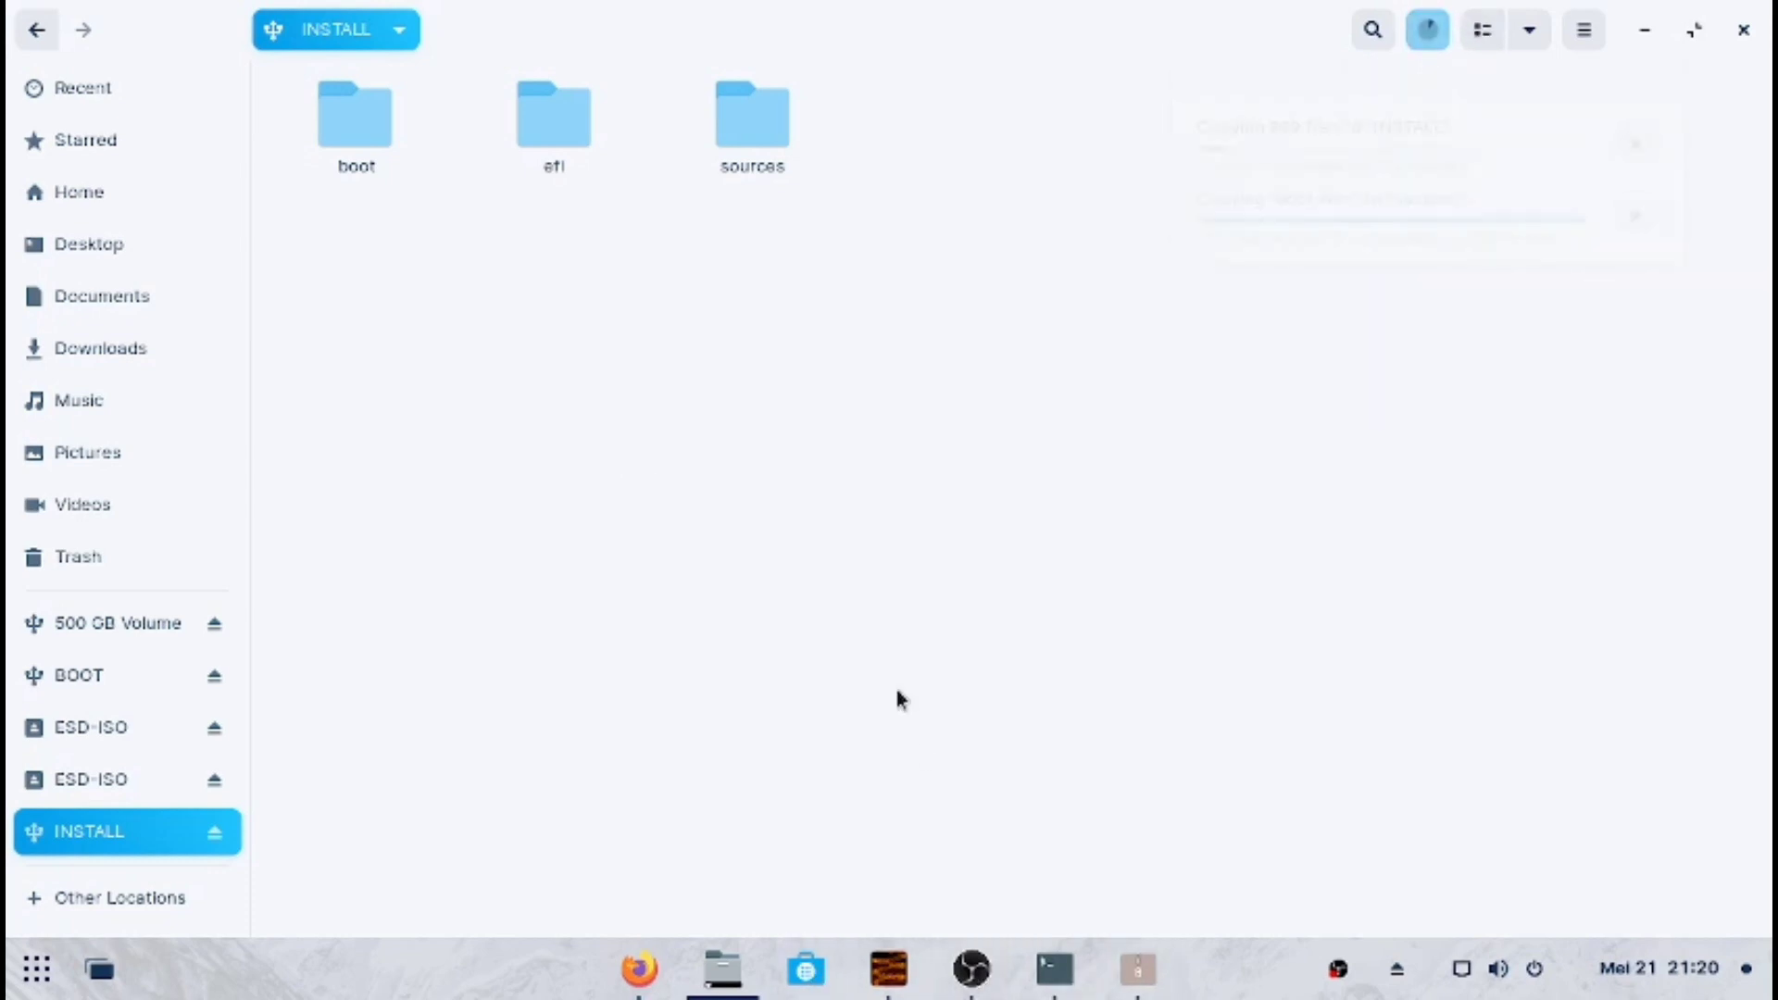
Switch to Firefox and copy the driver file name f6flpy-x64.zip from the driversdownloader.com page
{"action": "left_click", "coordinate": [662, 984]}
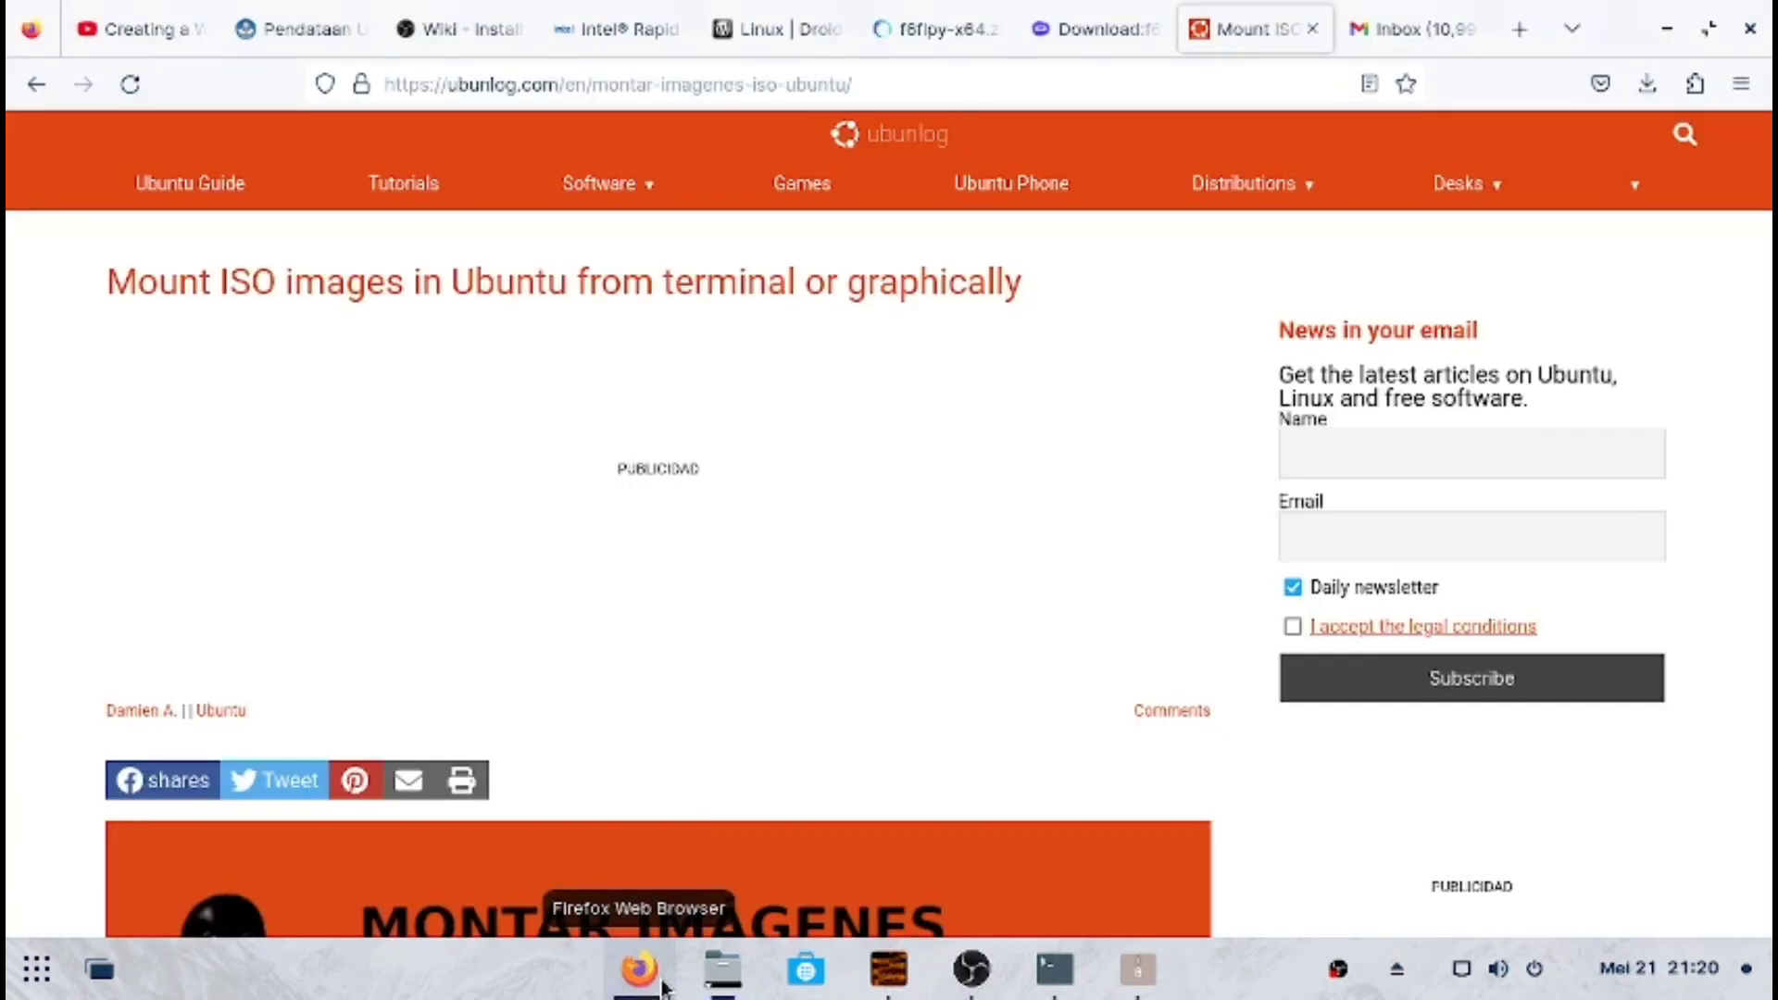
{"action": "left_click", "coordinate": [934, 20]}
{"action": "scroll", "coordinate": [1214, 458], "scroll_direction": "up", "scroll_amount": 3}
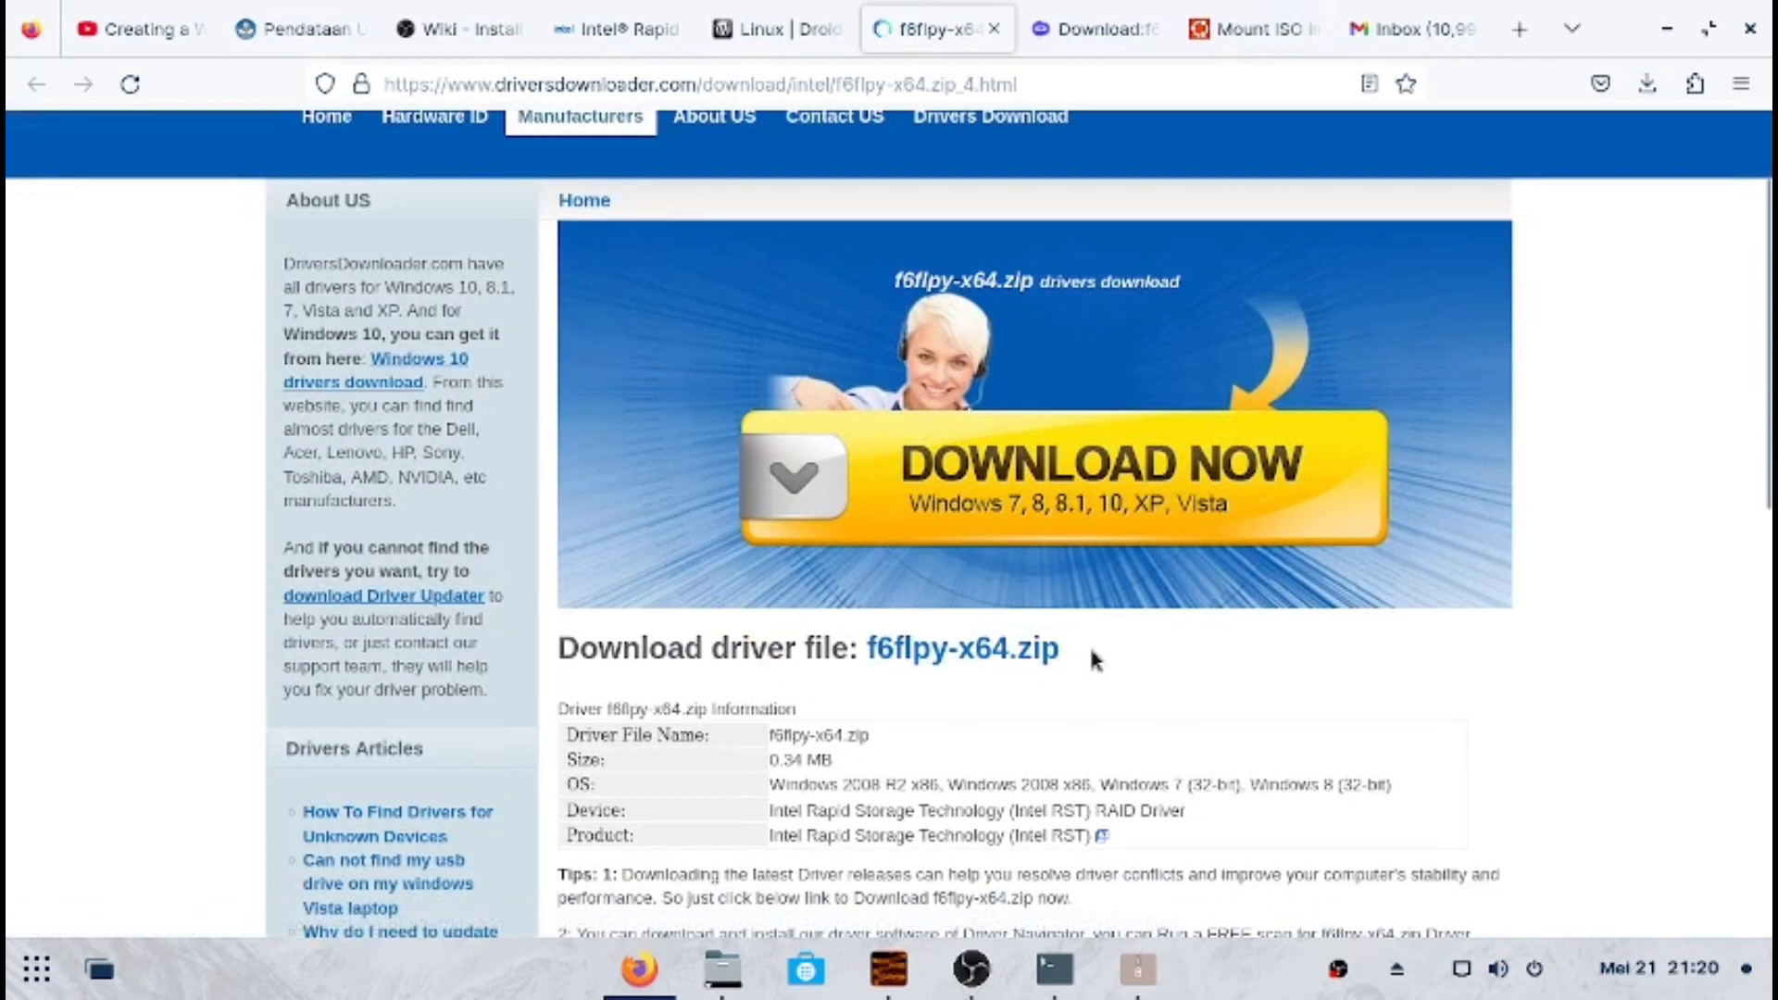
{"action": "left_click_drag", "start_coordinate": [1089, 648], "coordinate": [862, 651]}
{"action": "key", "text": "ctrl+c"}
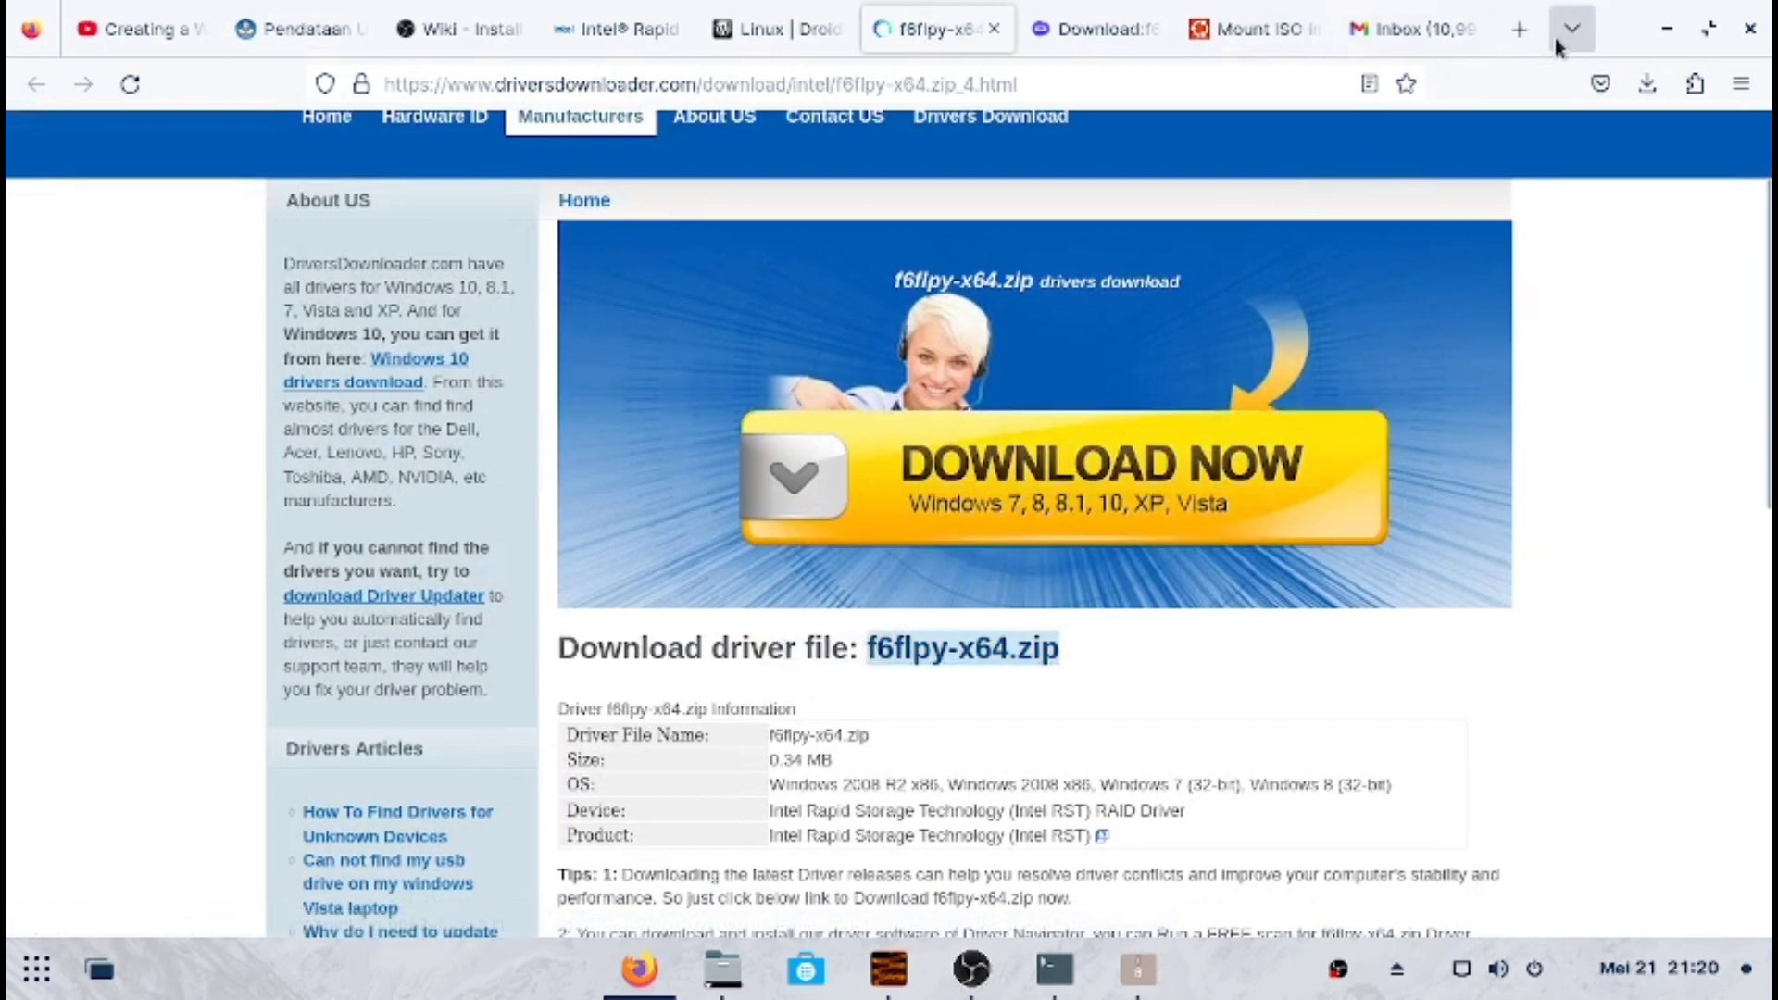
Try to look up f6flpy-x64.zip from the start page of a new browser tab
{"action": "left_click", "coordinate": [1520, 30]}
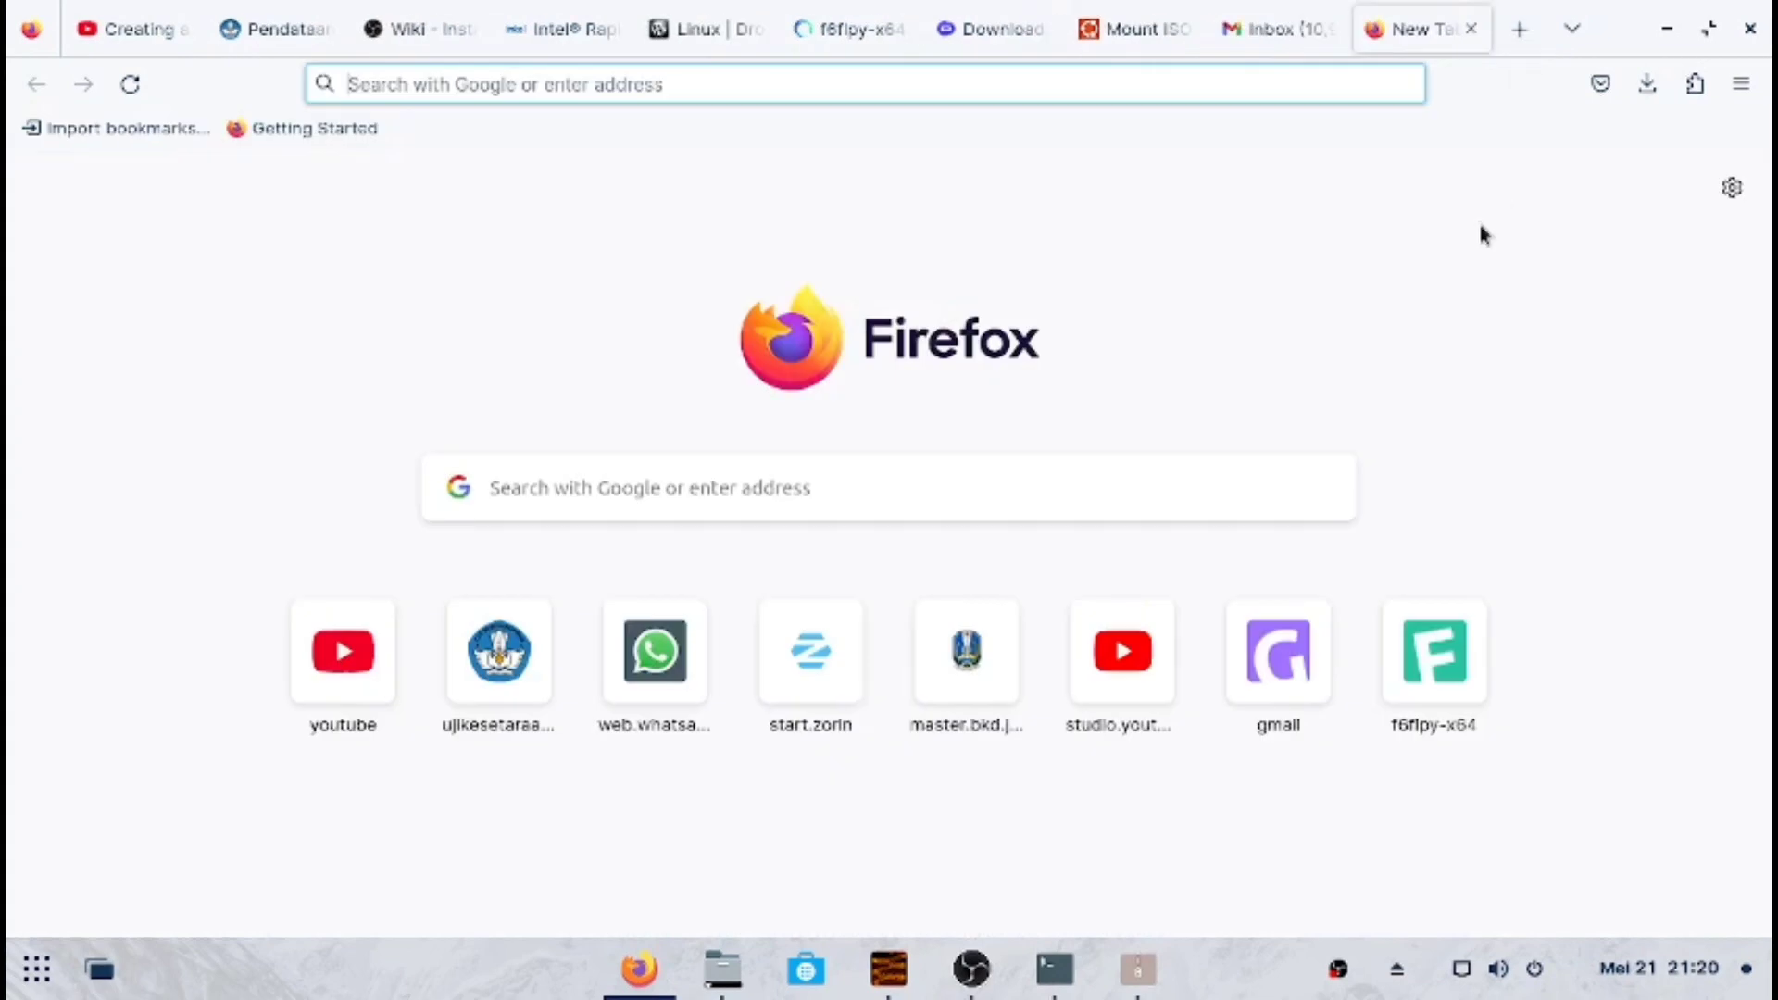
{"action": "left_click", "coordinate": [721, 477]}
{"action": "key", "text": "ctrl+v"}
{"action": "left_click", "coordinate": [719, 476]}
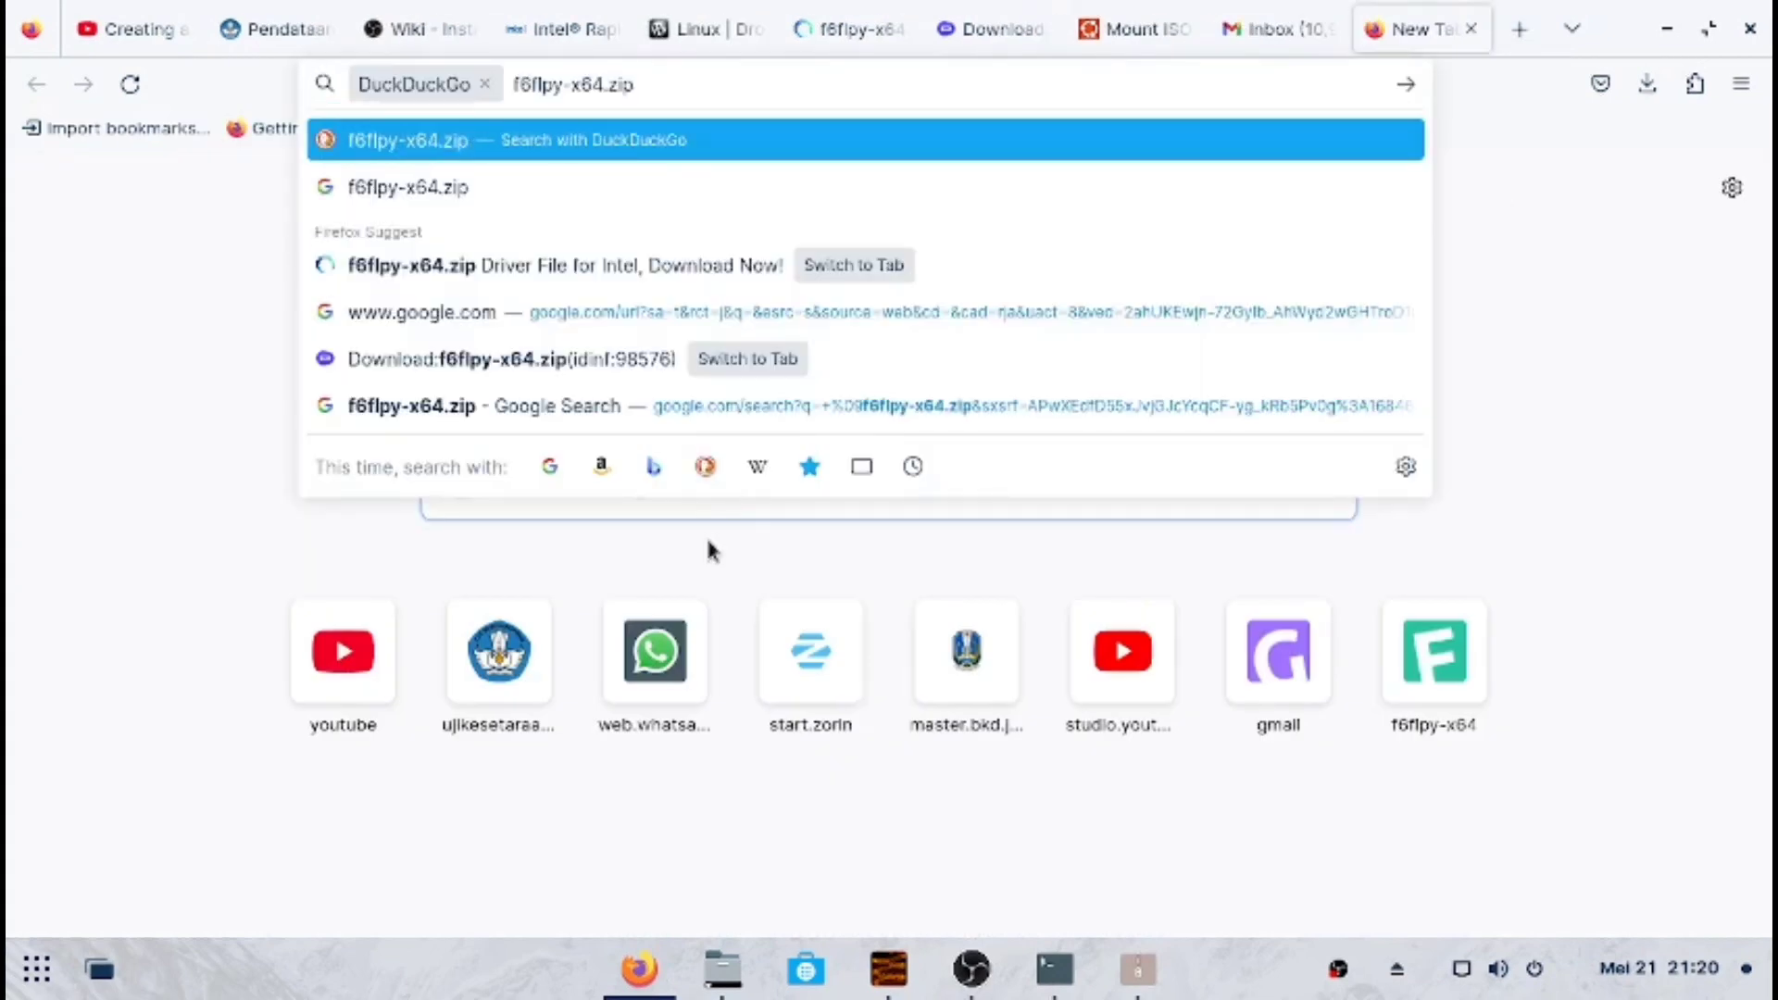
{"action": "left_click", "coordinate": [709, 509]}
{"action": "key", "text": "ctrl+v"}
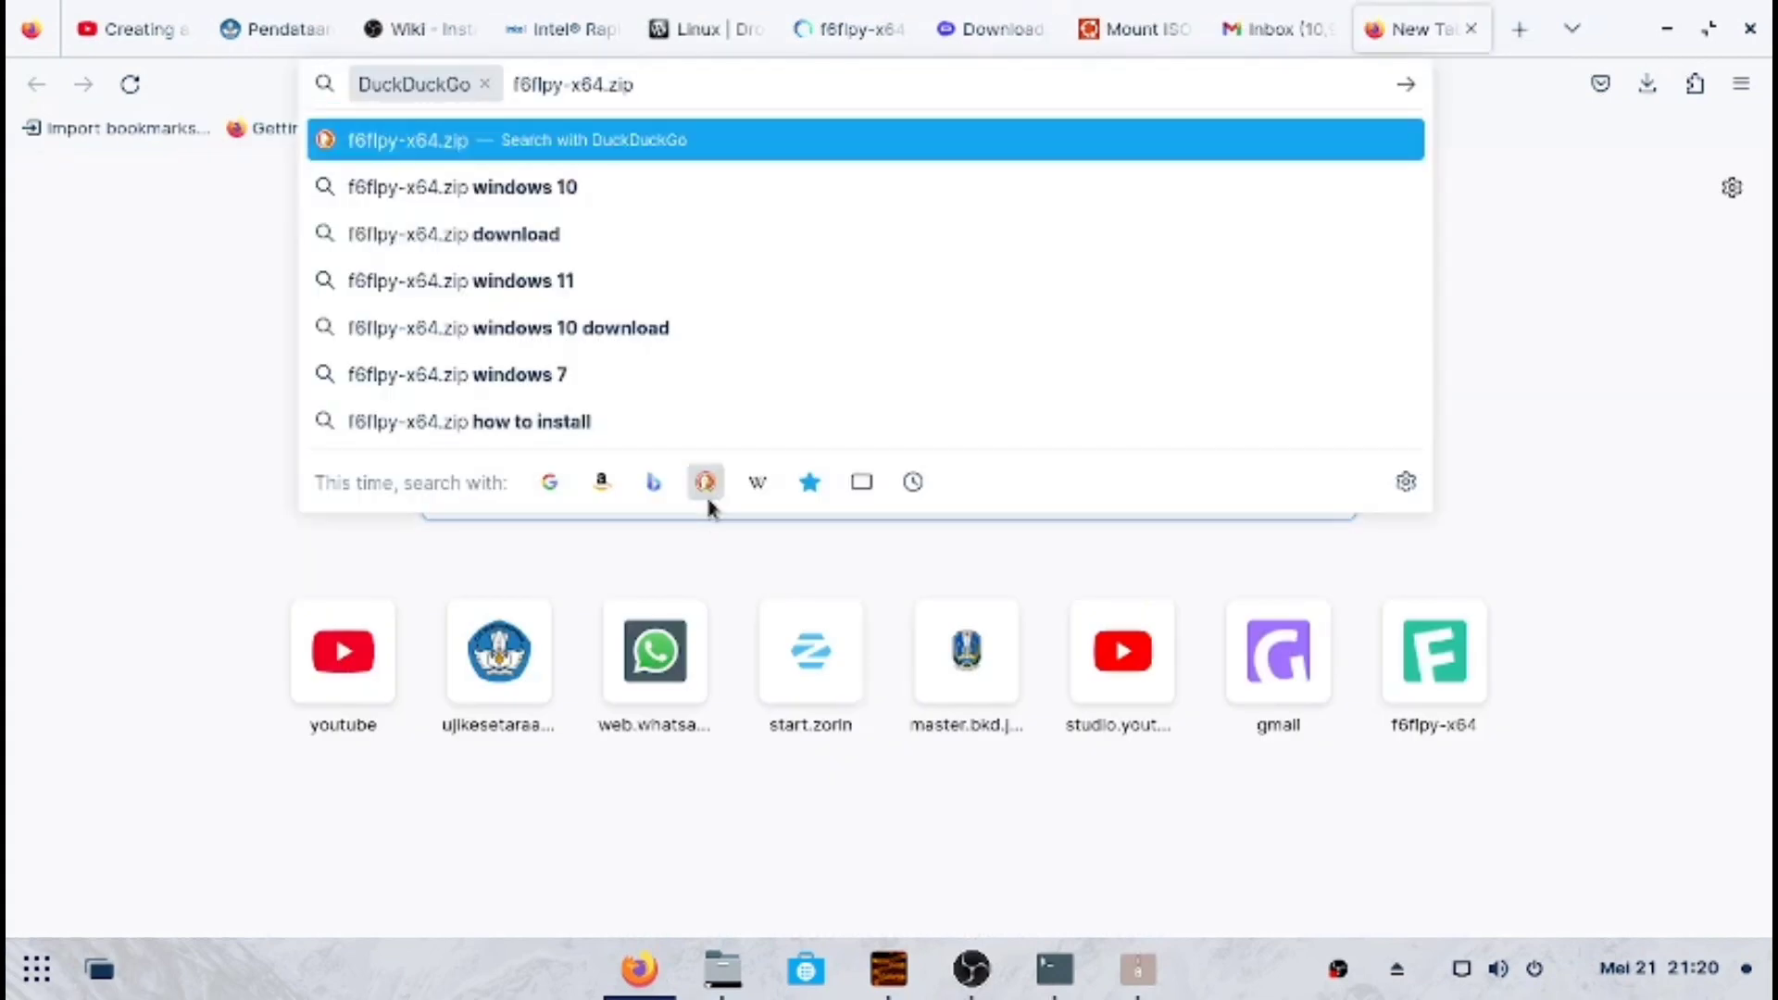
{"action": "left_click", "coordinate": [484, 84]}
{"action": "left_click", "coordinate": [287, 494]}
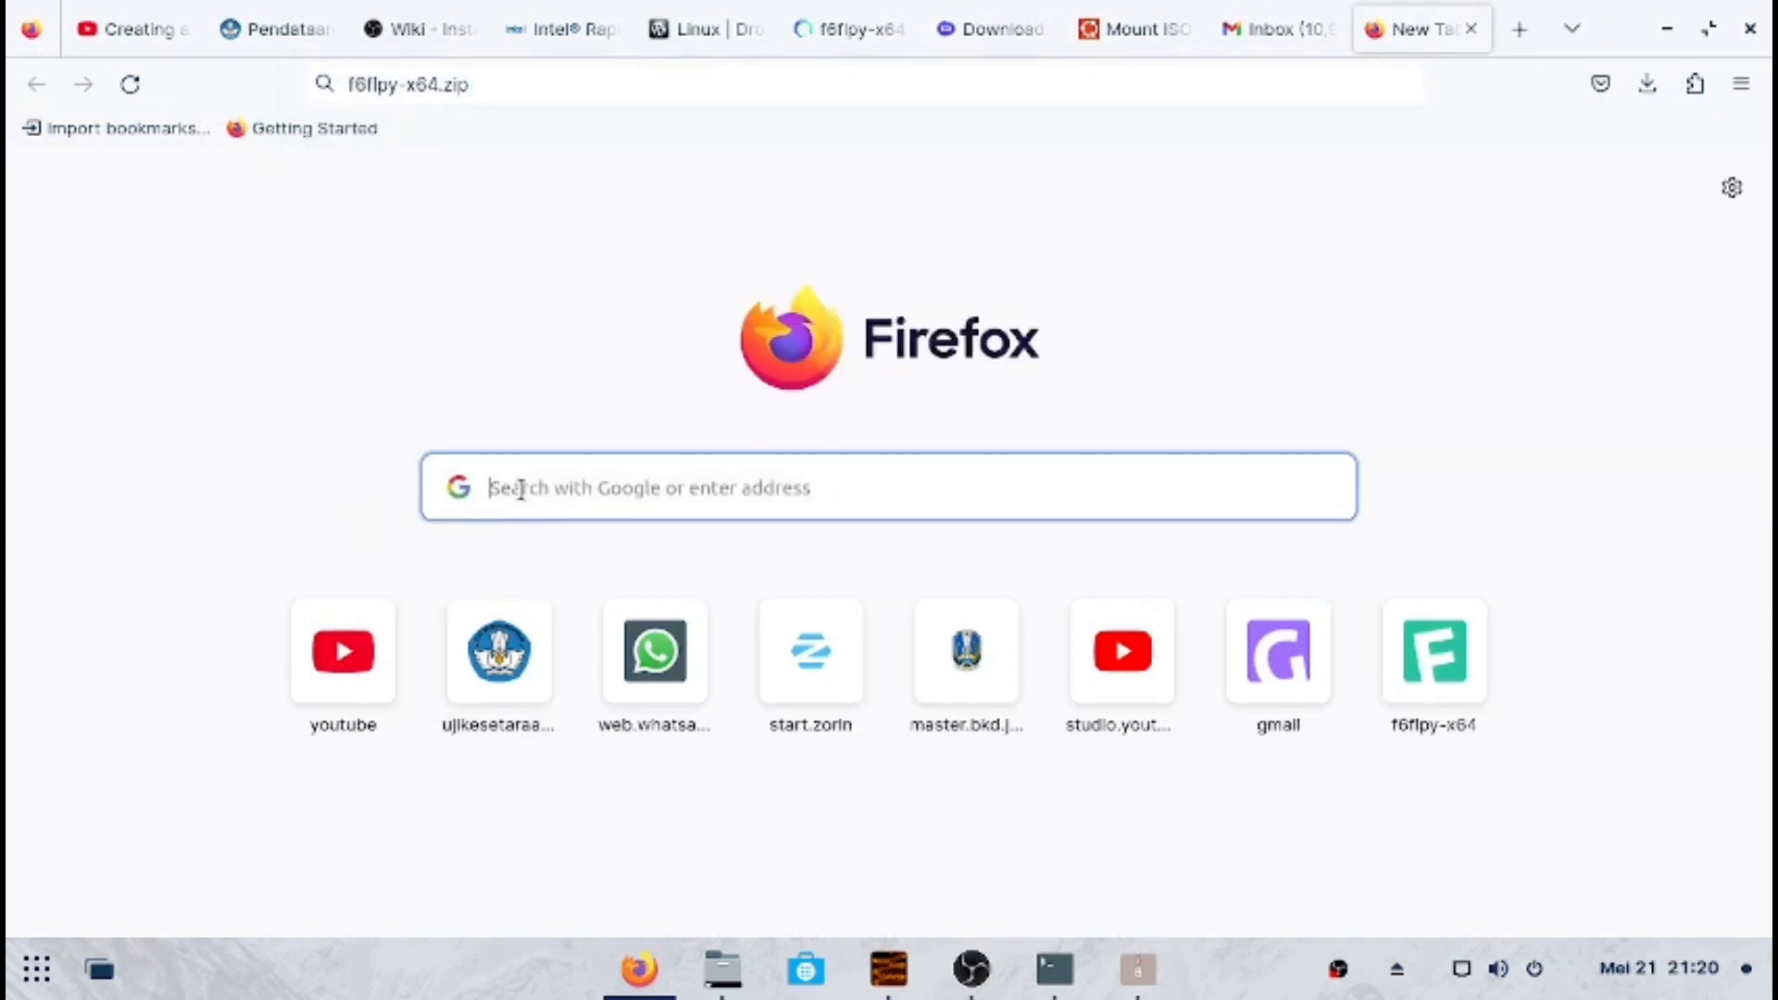
{"action": "right_click", "coordinate": [518, 492]}
{"action": "left_click", "coordinate": [583, 645]}
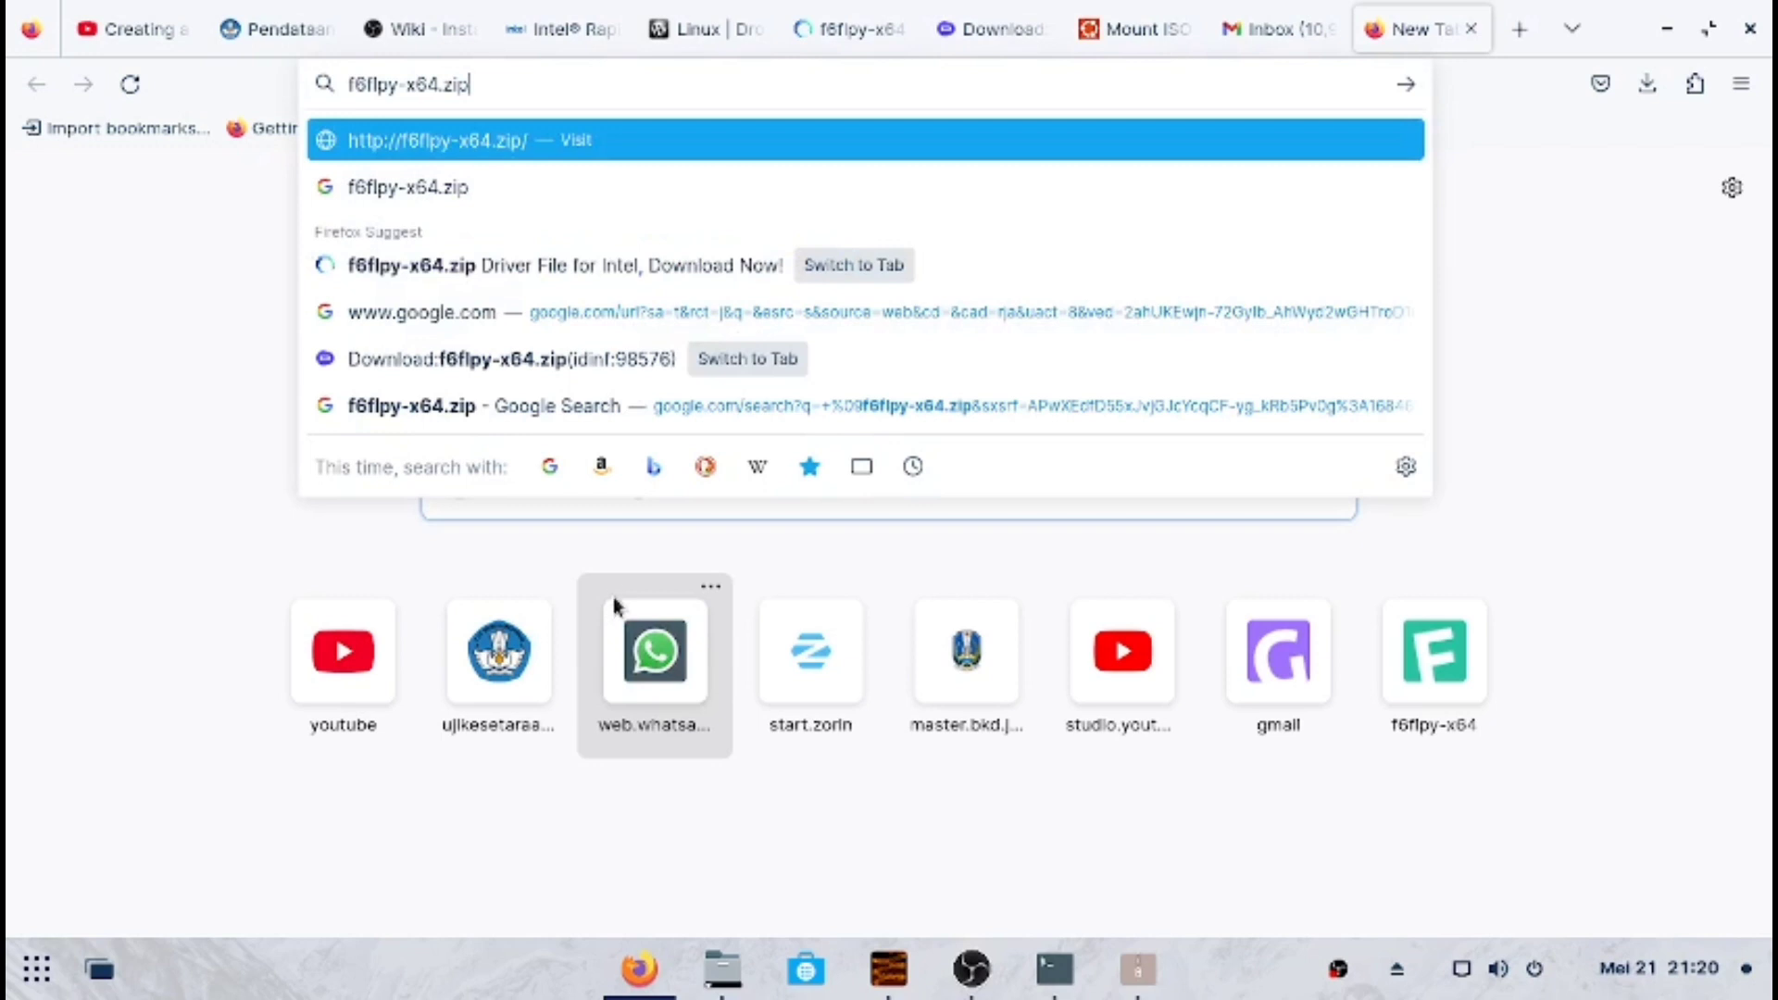
{"action": "key", "text": "Return"}
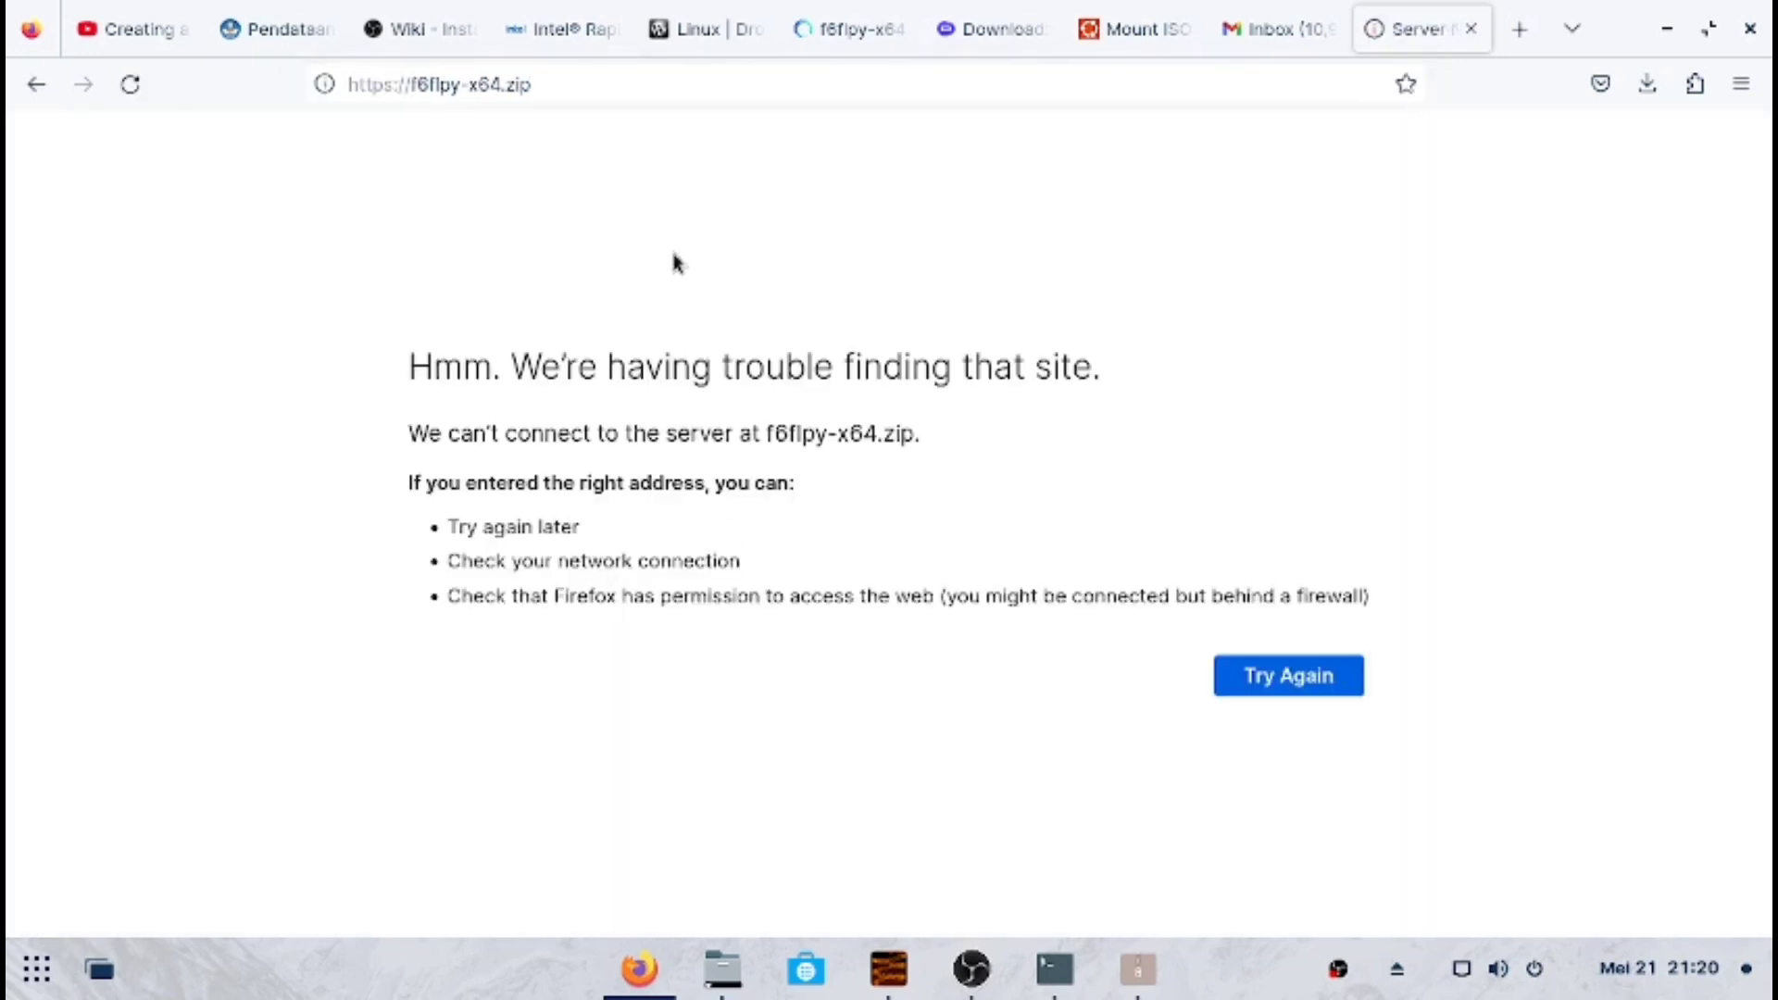
Open google.com and search for f6flpy-x64.zip
{"action": "left_click", "coordinate": [581, 74]}
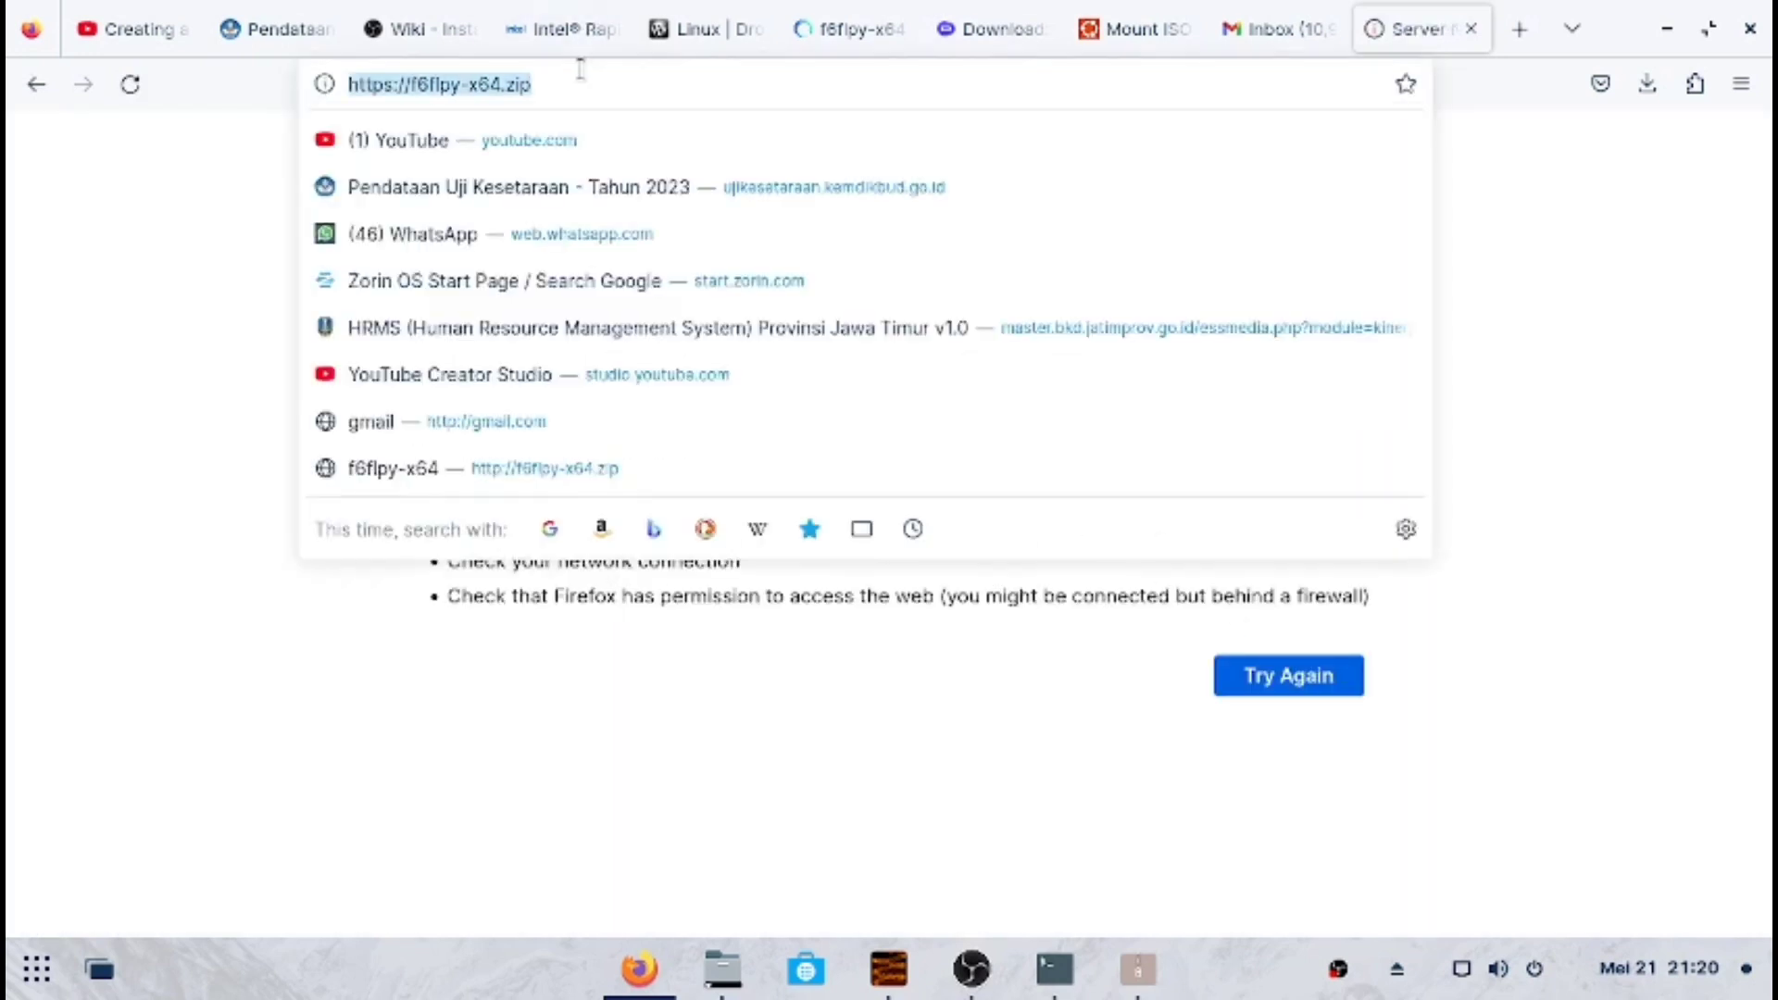
{"action": "type", "text": "google.com"}
{"action": "key", "text": "Return"}
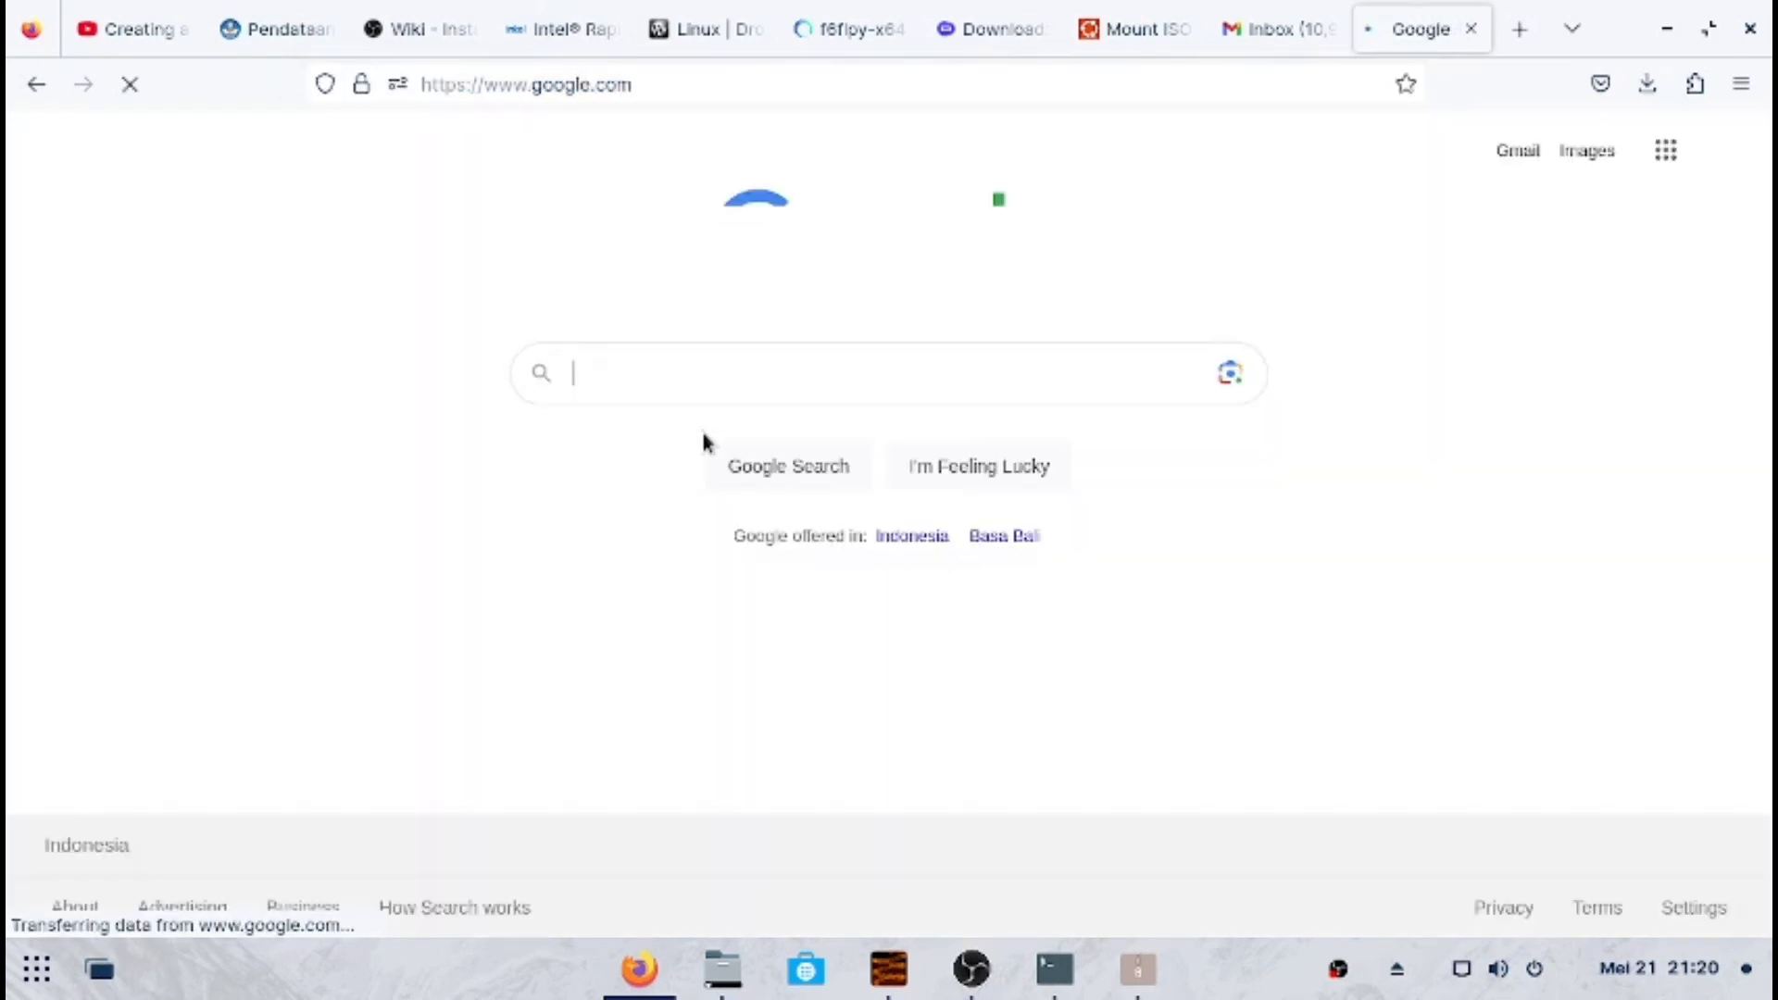
{"action": "left_click", "coordinate": [705, 374]}
{"action": "right_click", "coordinate": [707, 376]}
{"action": "left_click", "coordinate": [780, 525]}
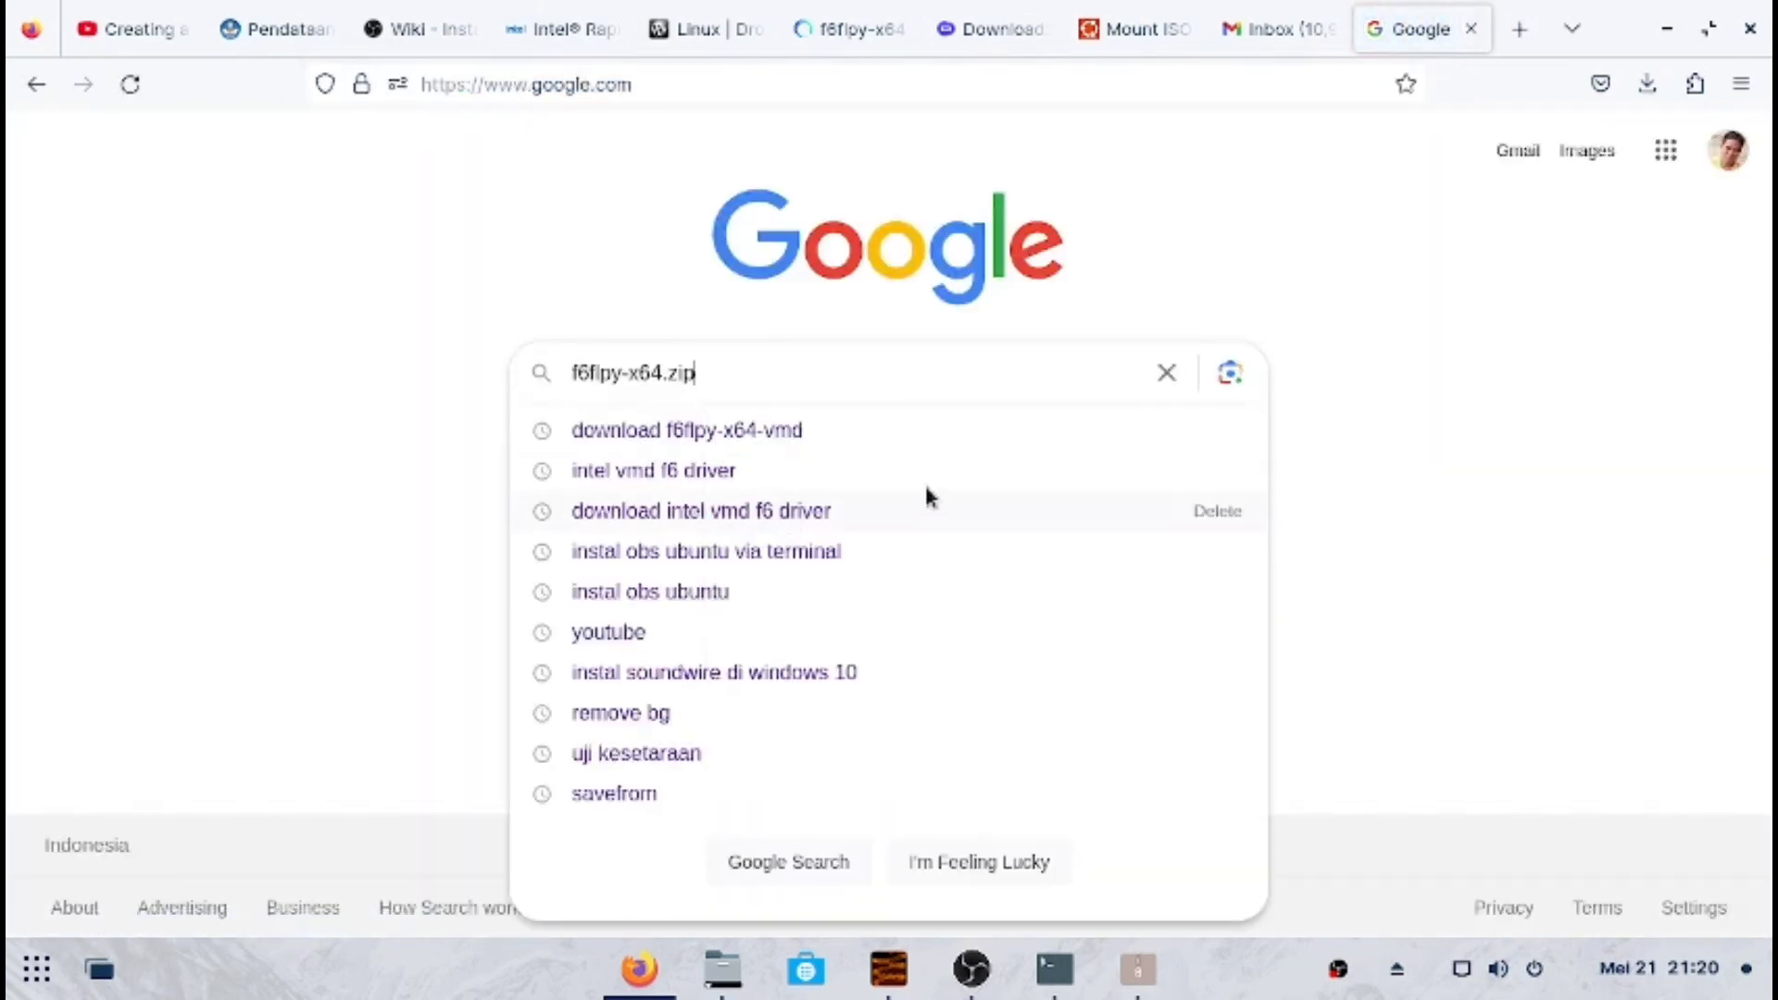
{"action": "key", "text": "Return"}
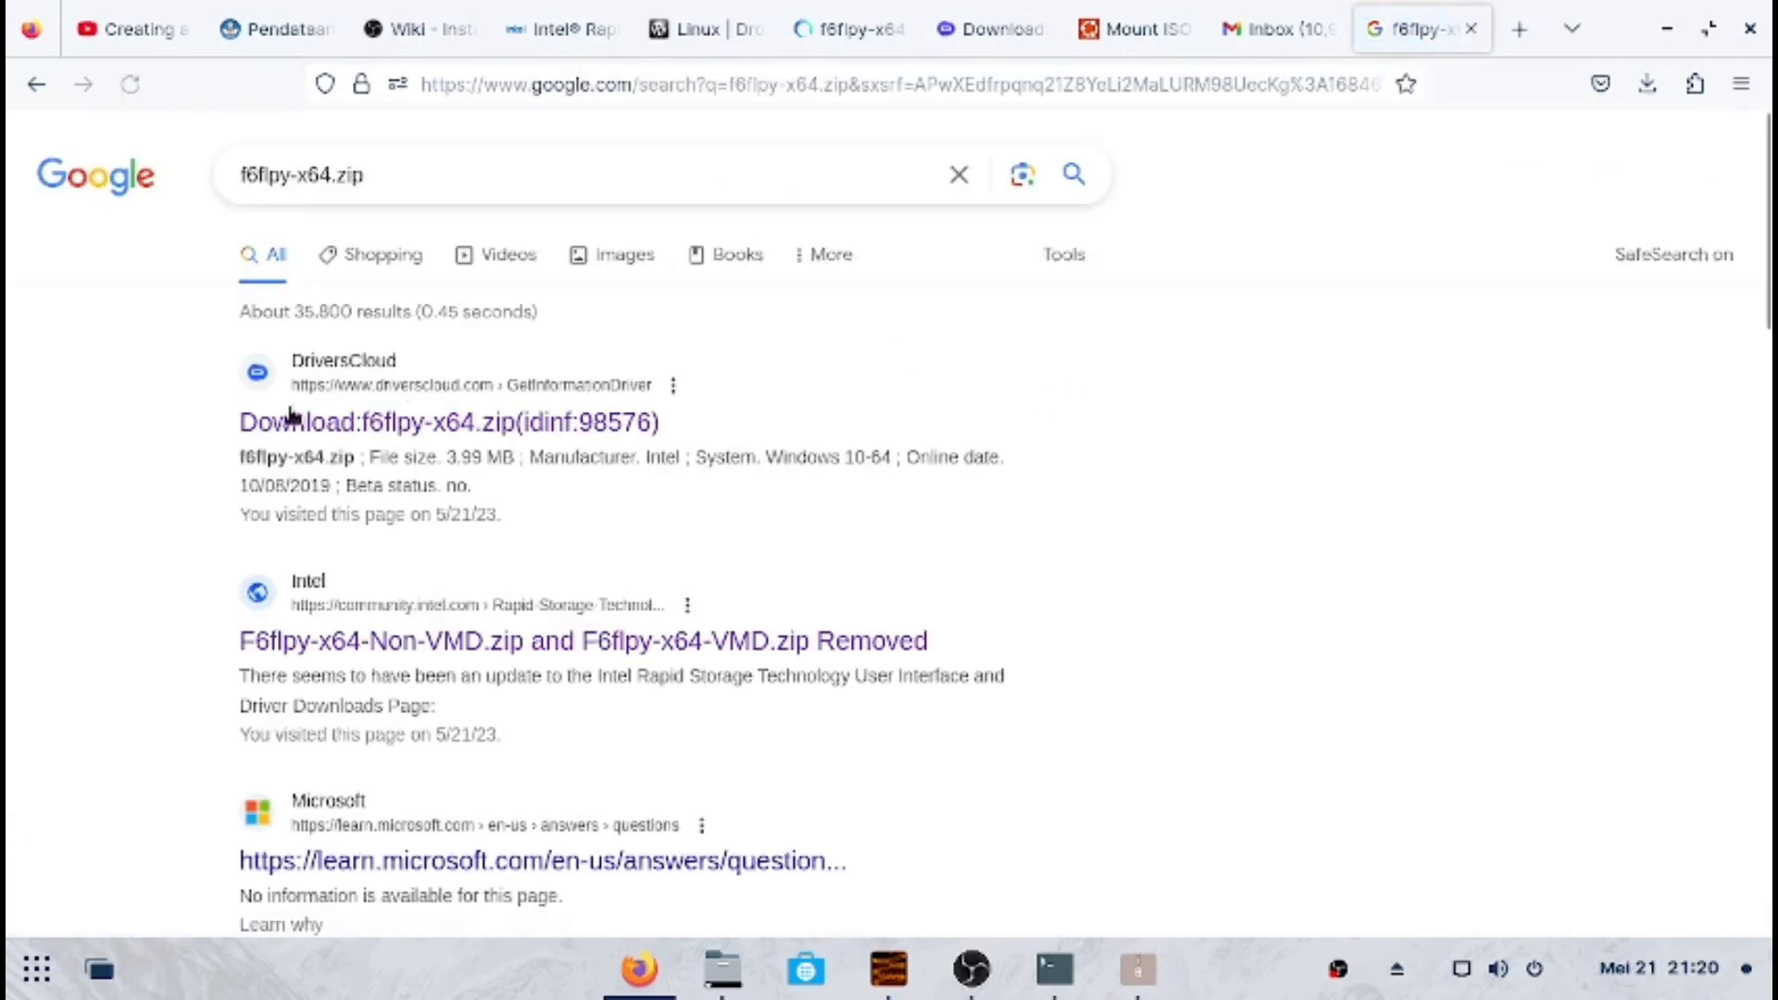
Open the DriversCloud result for f6flpy-x64.zip, find its driver download and check the browser's recent downloads
{"action": "left_click", "coordinate": [344, 363]}
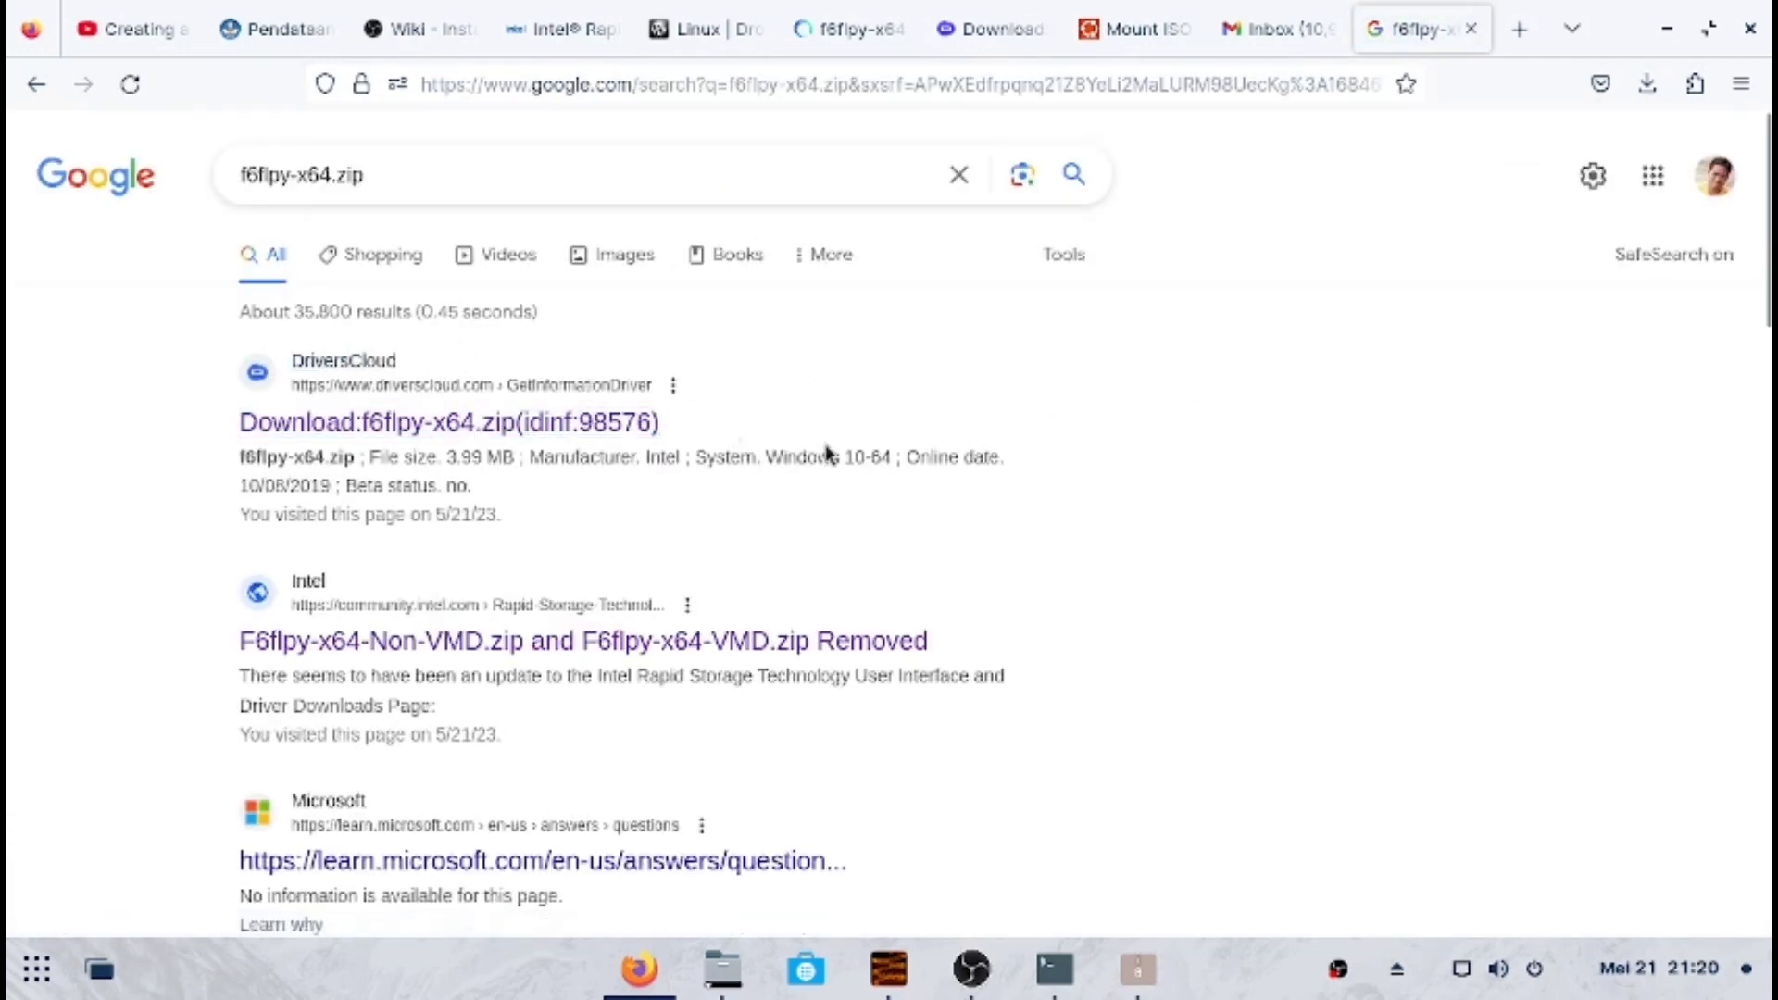
{"action": "left_click", "coordinate": [526, 421]}
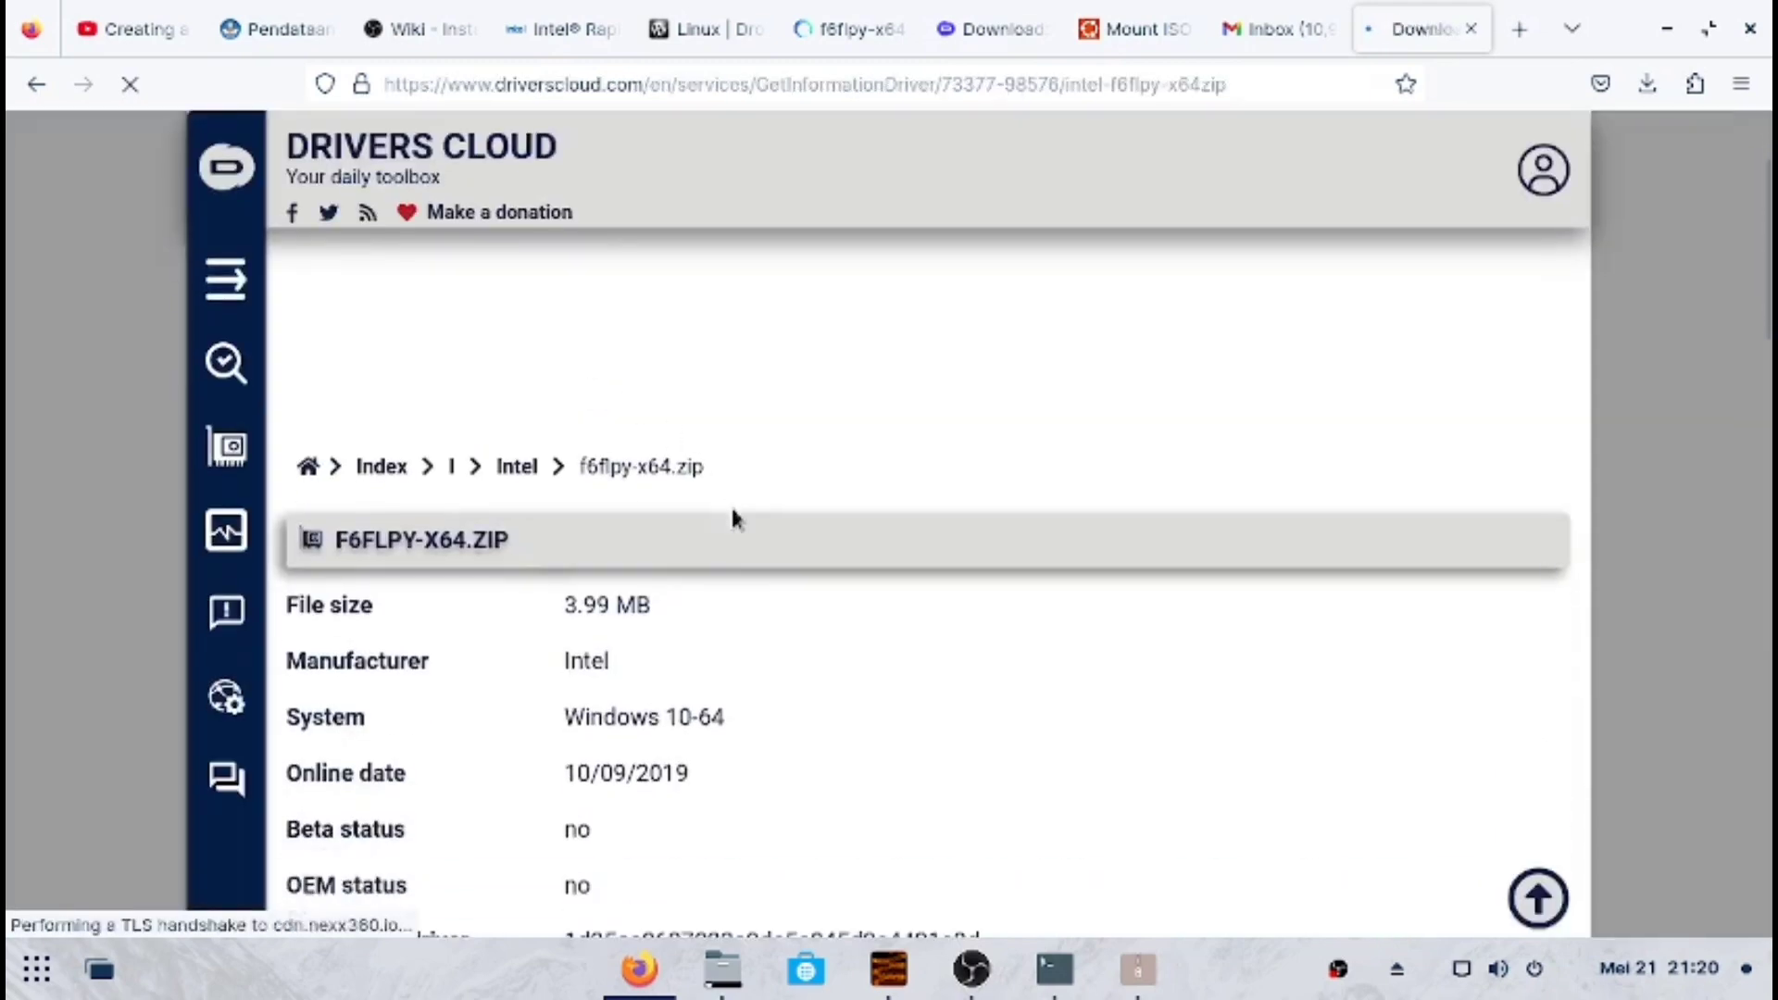
{"action": "scroll", "coordinate": [731, 519], "scroll_direction": "down", "scroll_amount": 10}
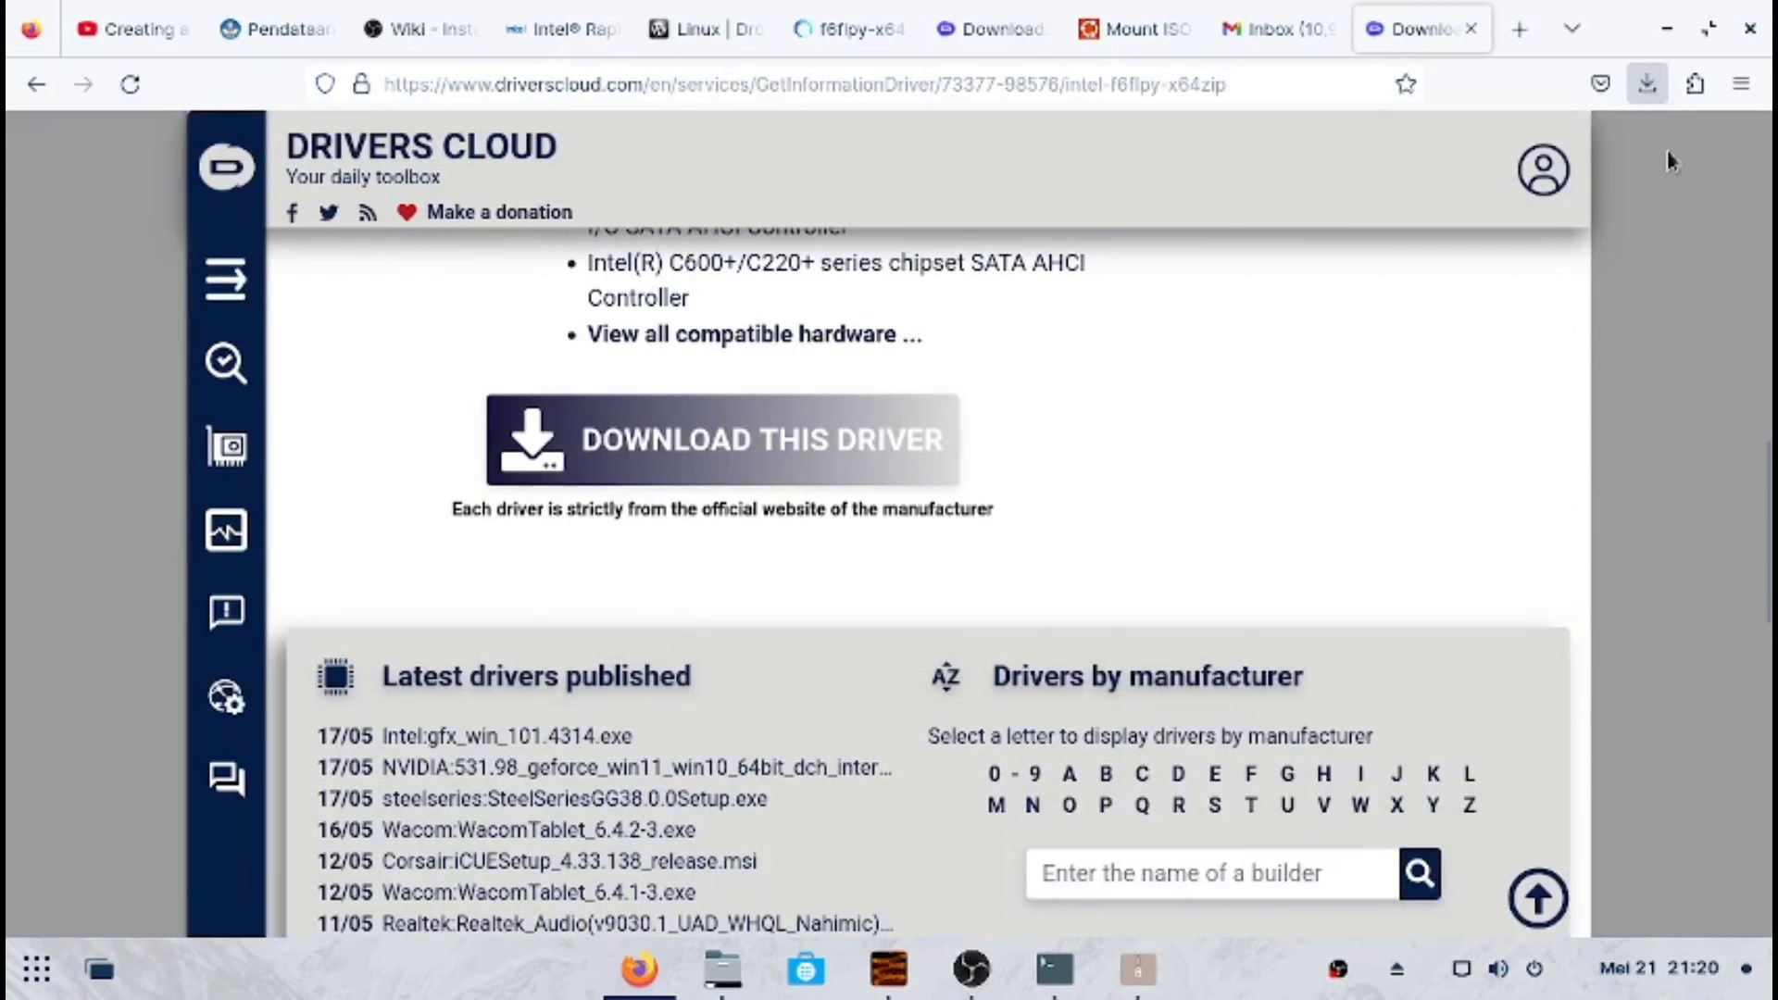
{"action": "left_click", "coordinate": [1648, 84]}
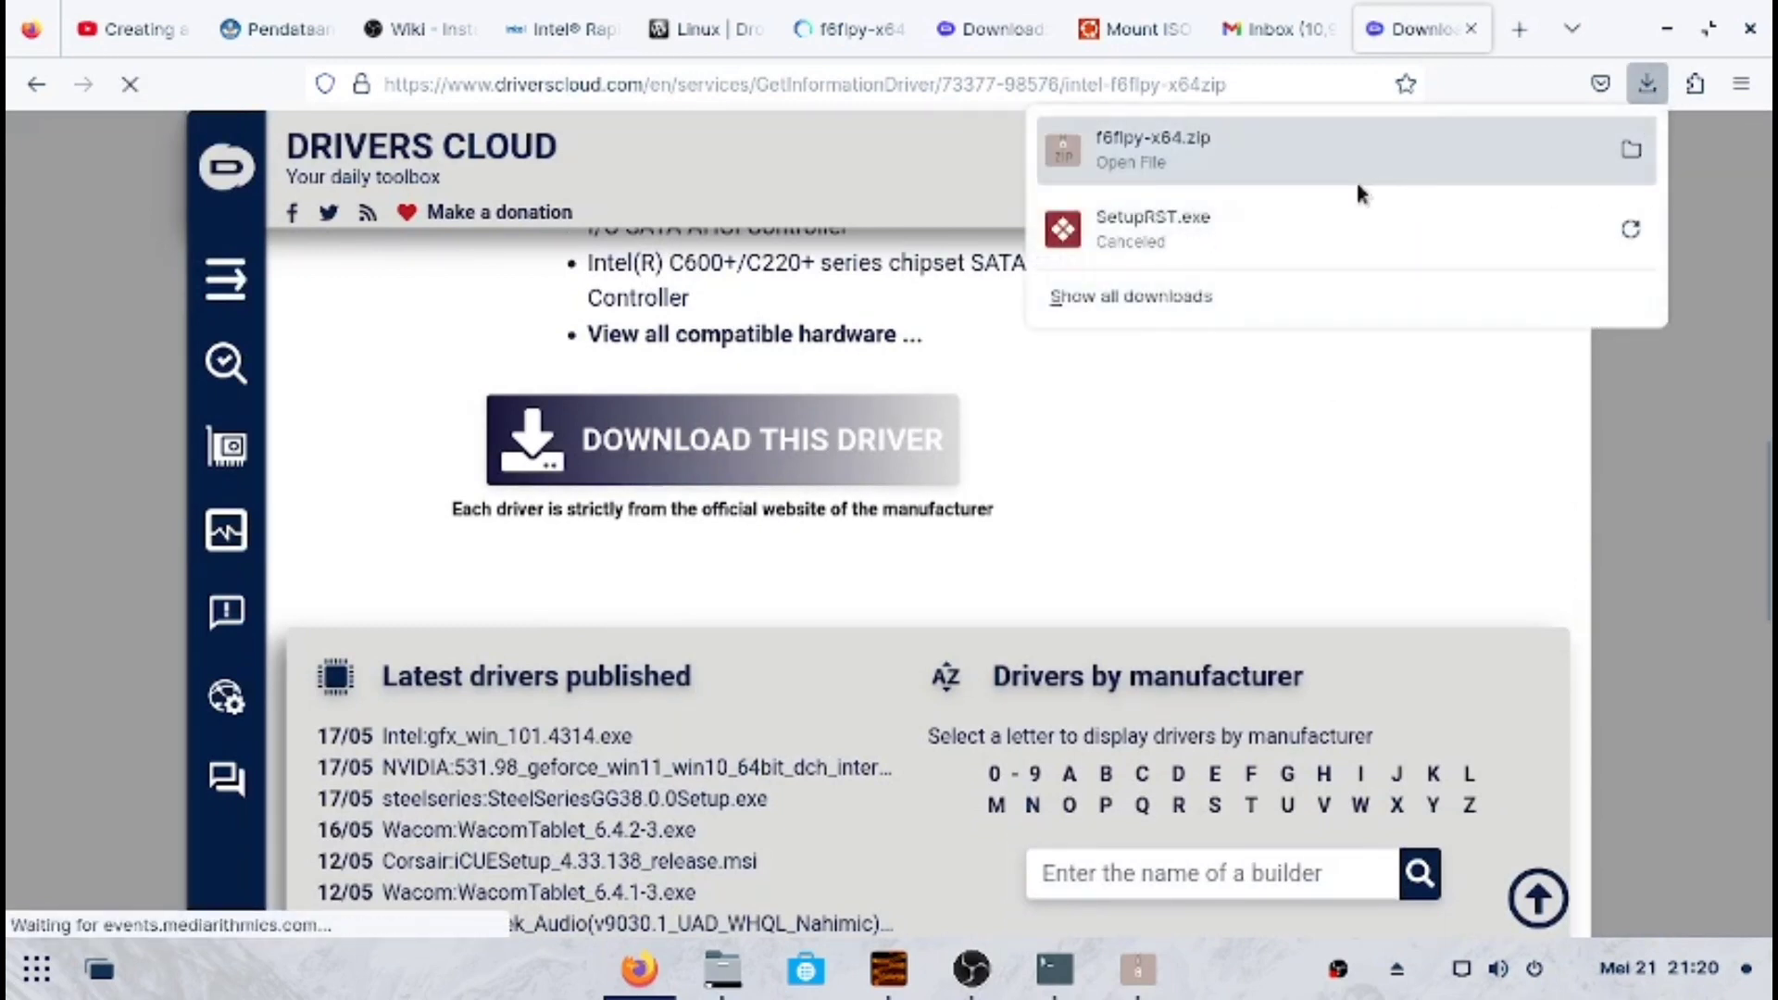
Switch to Files, look inside the extracted f6flpy-x64 folder in Downloads and return to Downloads
{"action": "left_click", "coordinate": [723, 970]}
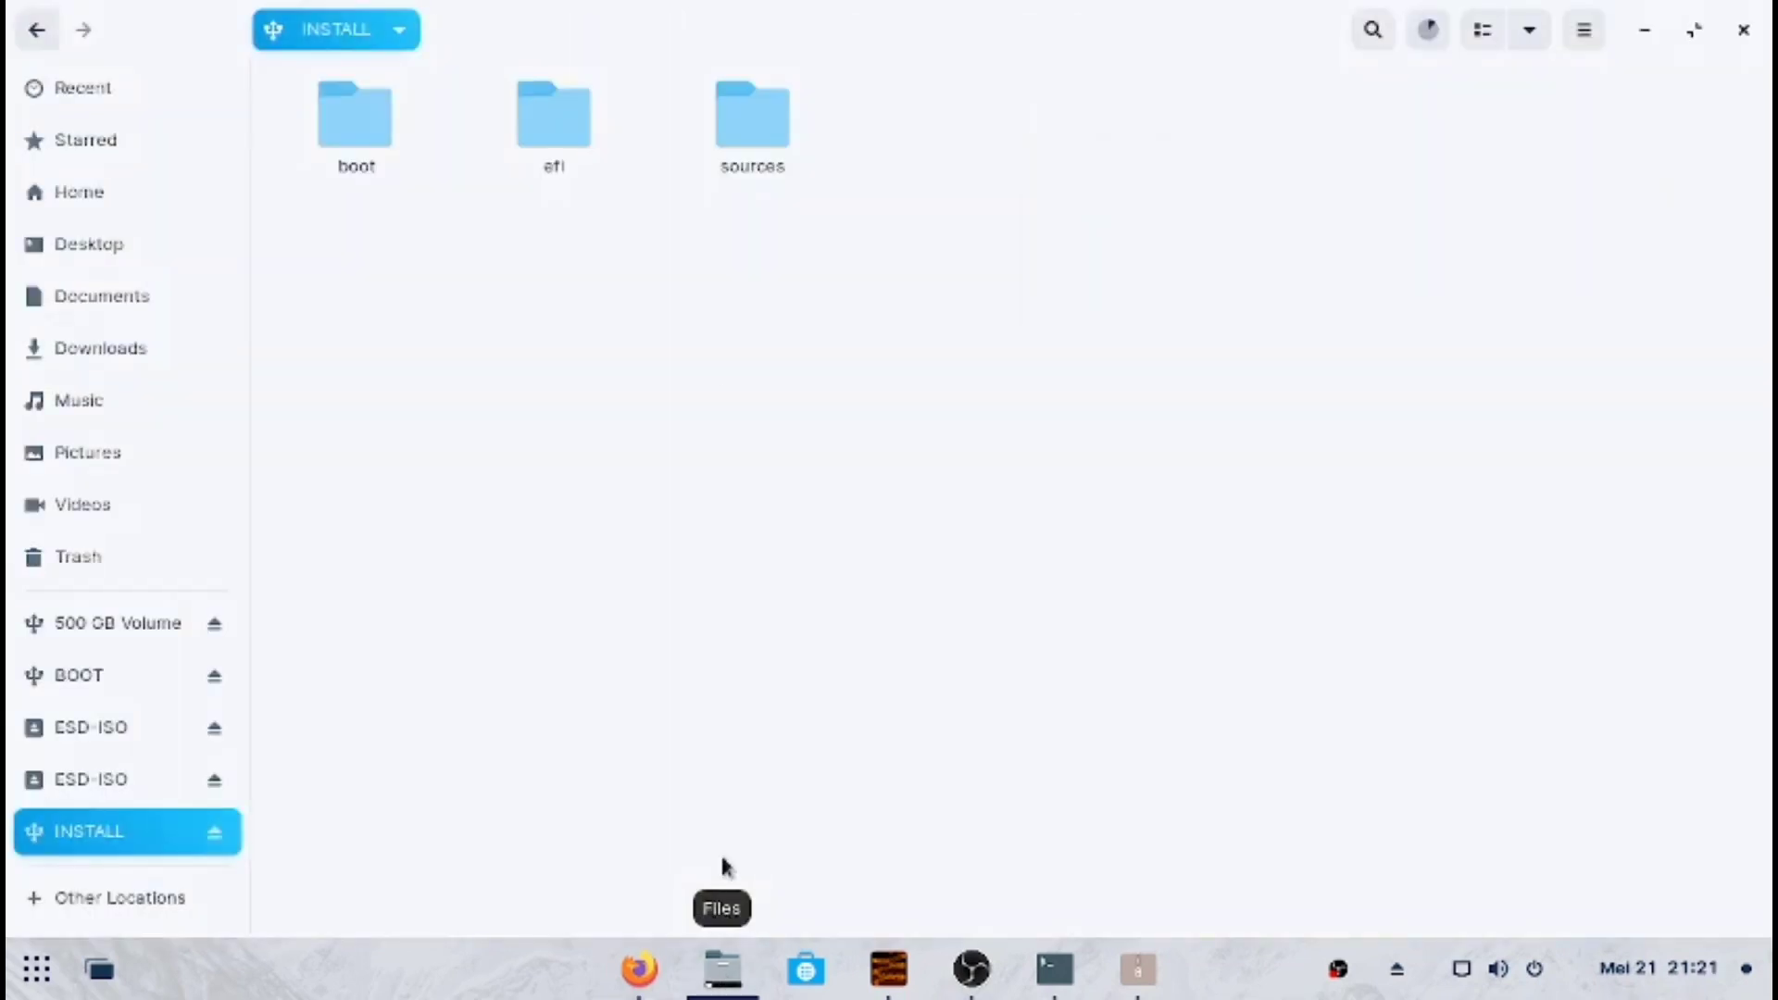
{"action": "left_click", "coordinate": [102, 350]}
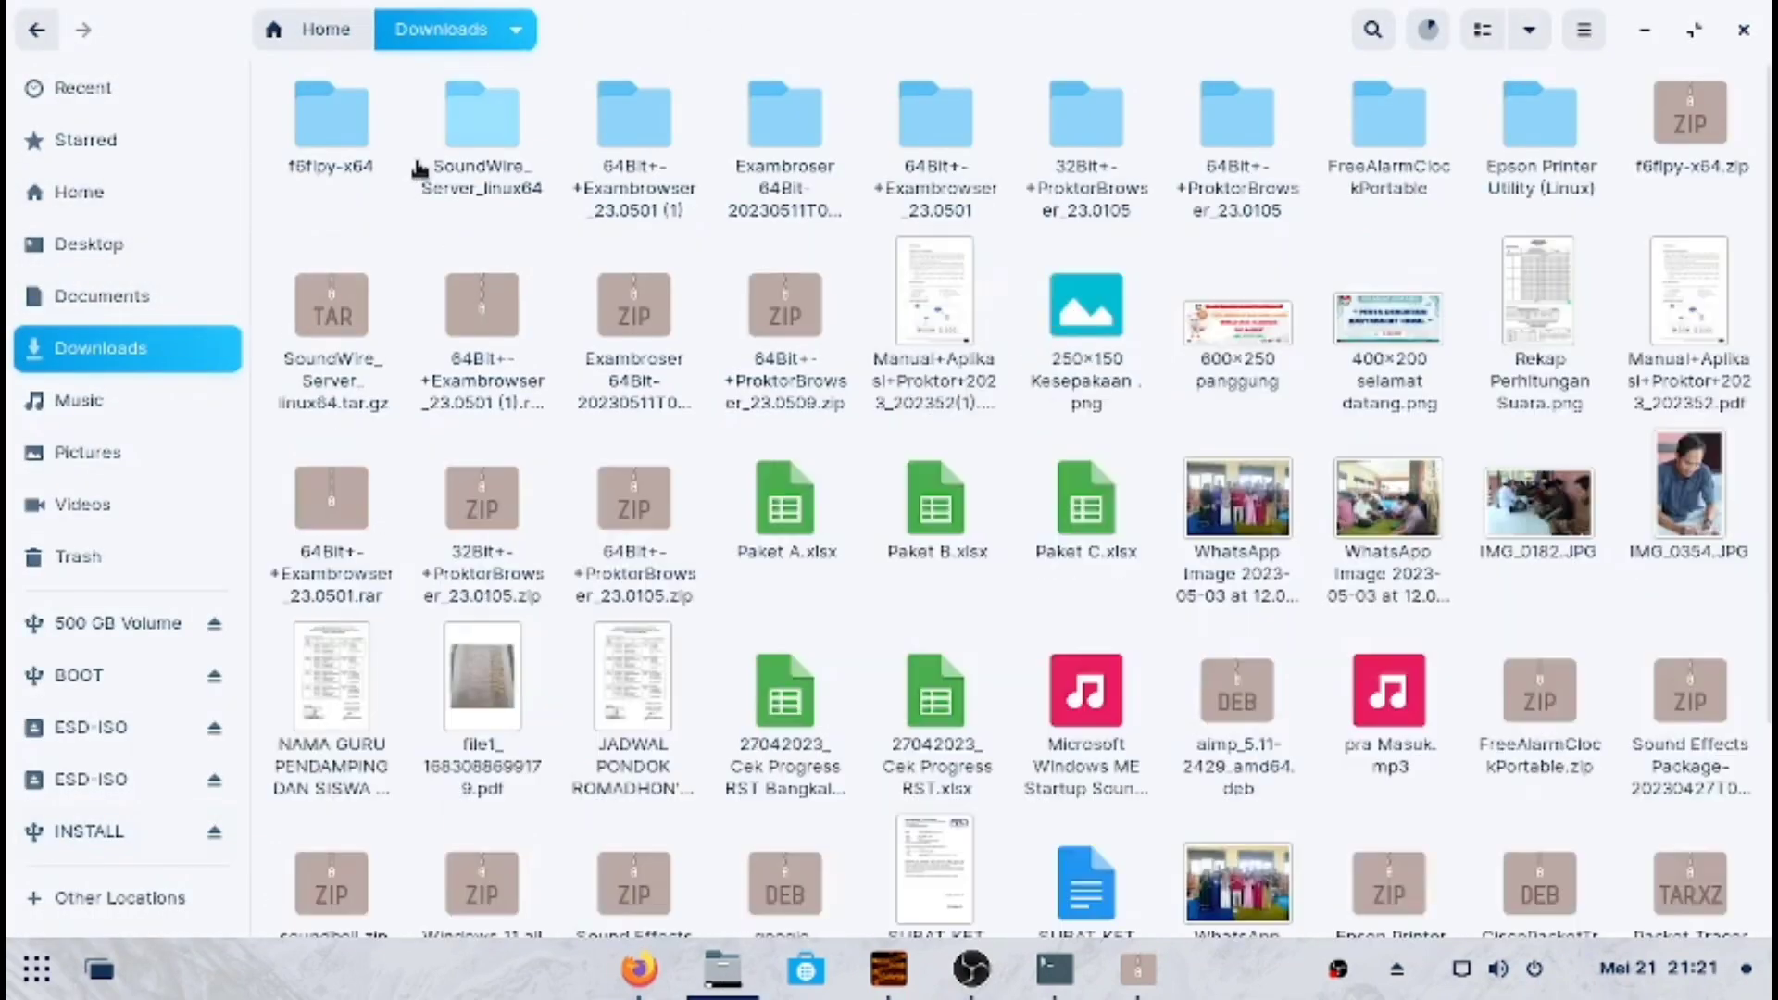
{"action": "right_click", "coordinate": [1704, 138]}
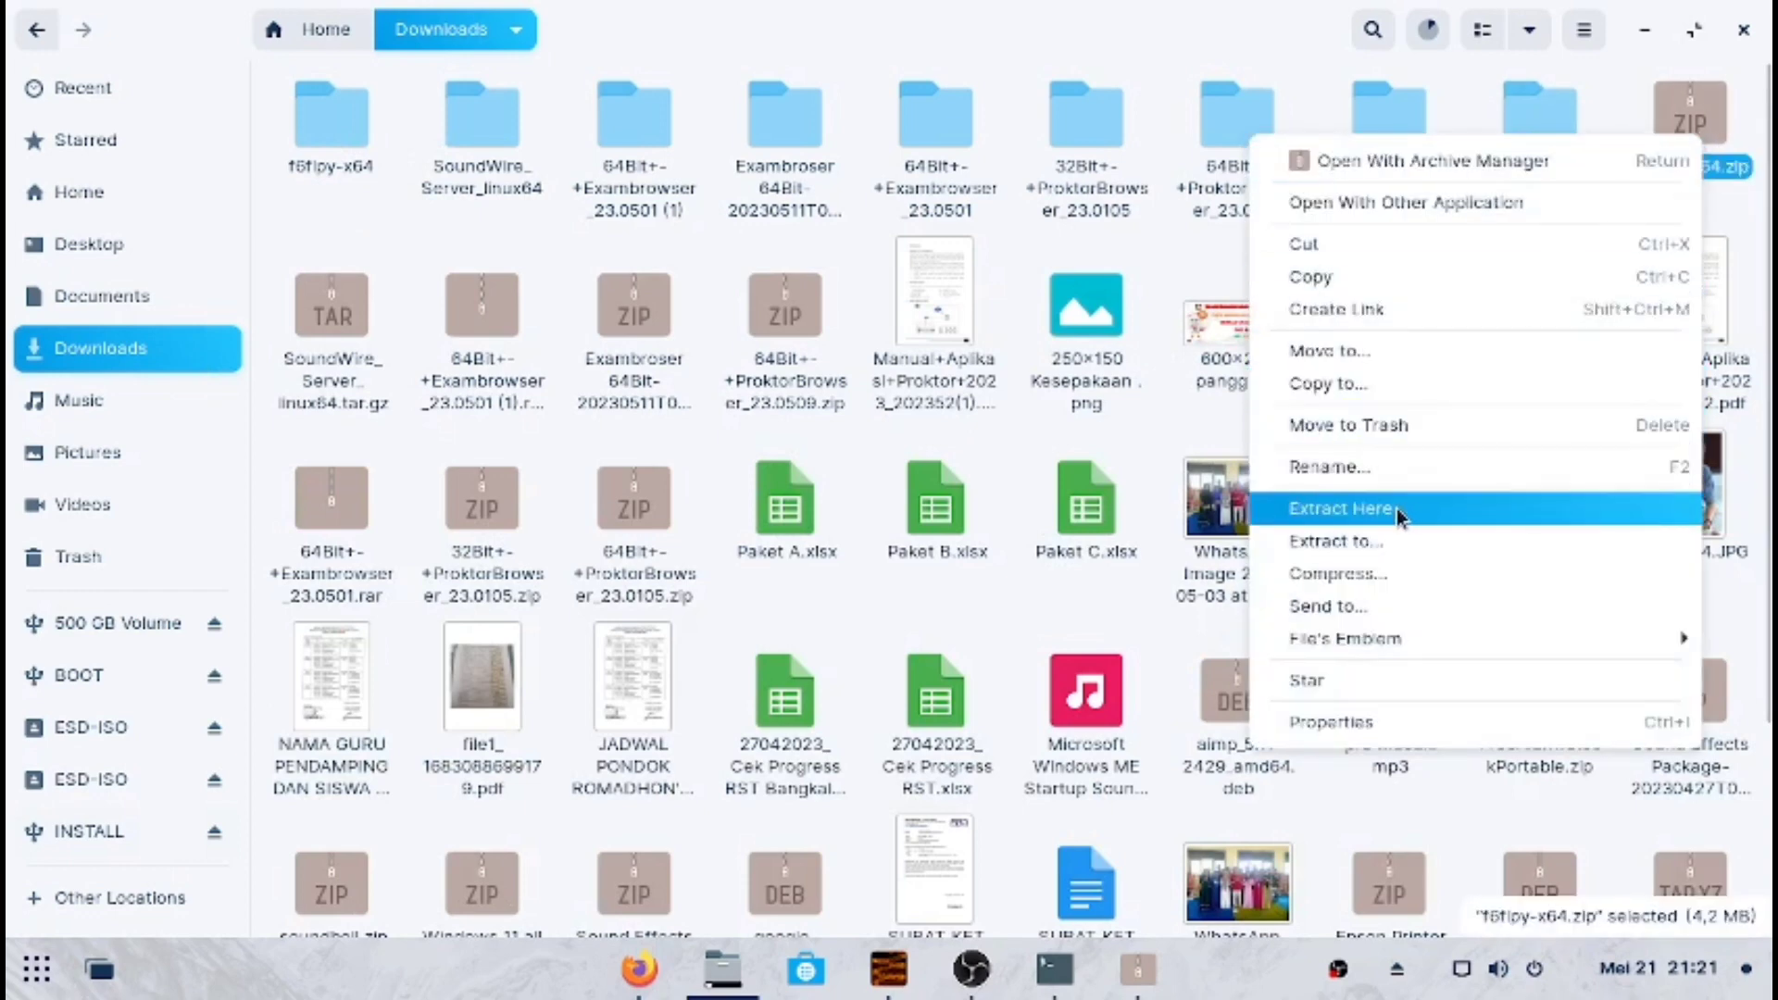
{"action": "left_click", "coordinate": [324, 130]}
{"action": "double_click", "coordinate": [324, 130]}
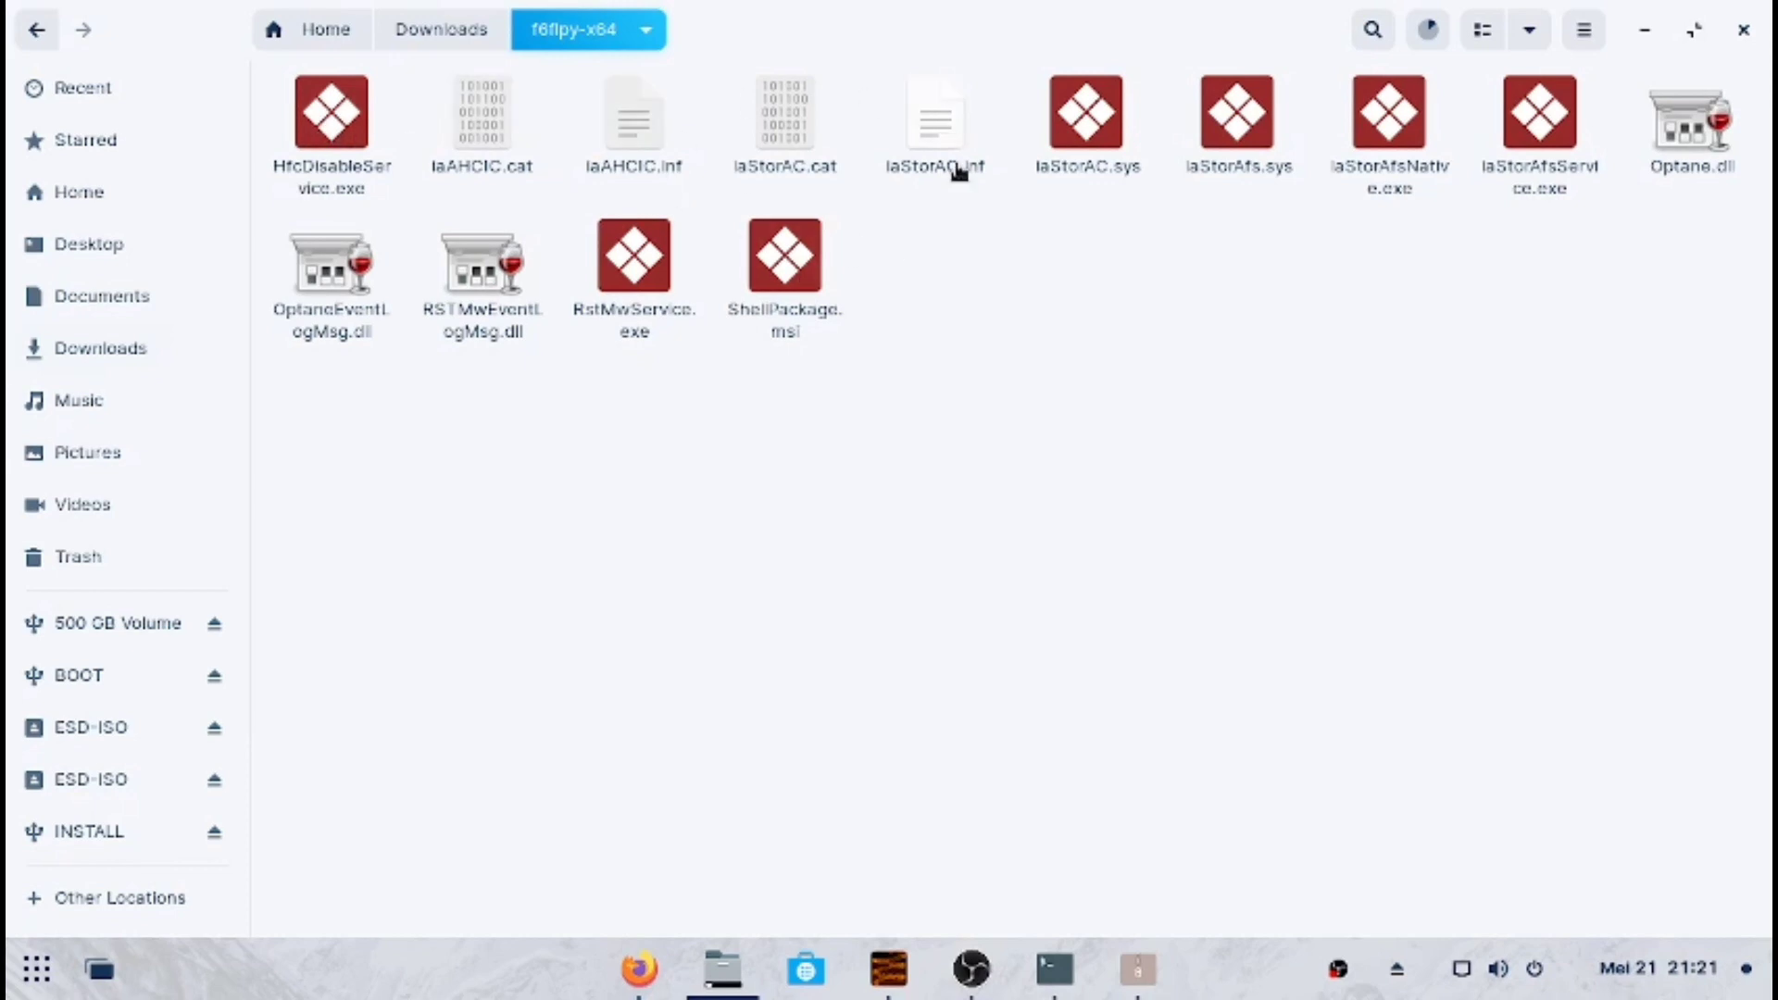
{"action": "left_click", "coordinate": [443, 28]}
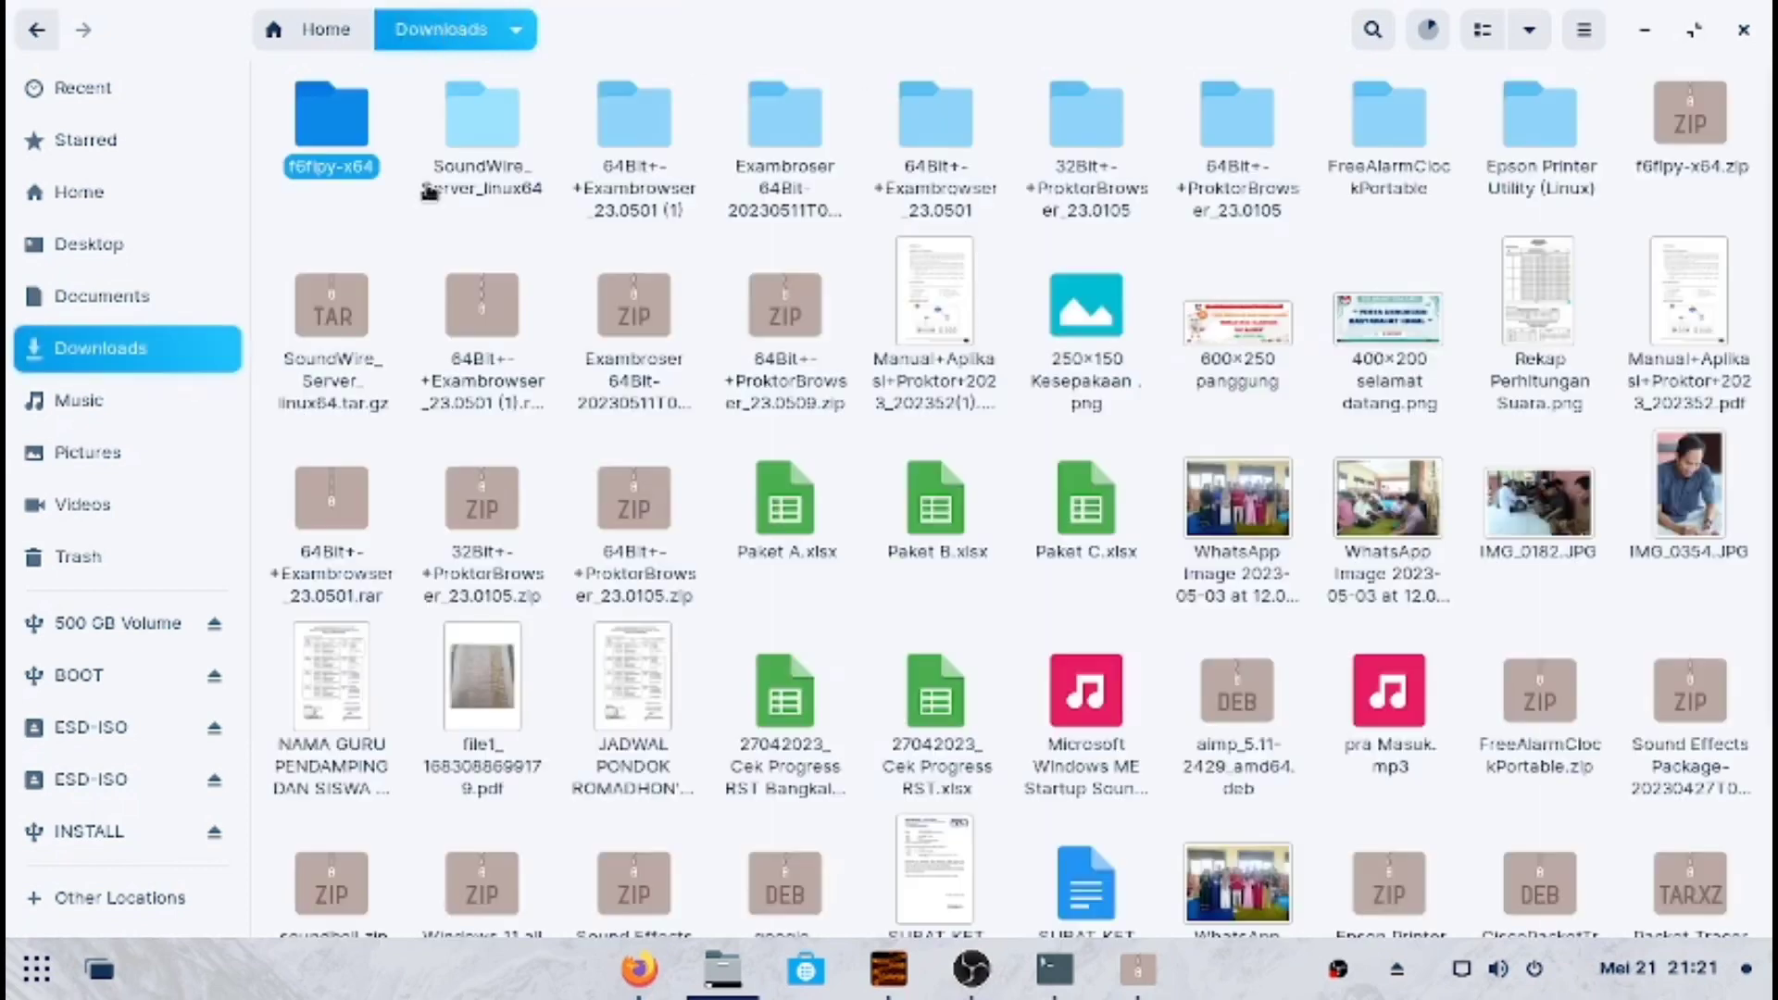
Rename the f6flpy-x64 folder in Downloads to f6
{"action": "right_click", "coordinate": [324, 118]}
{"action": "left_click", "coordinate": [408, 522]}
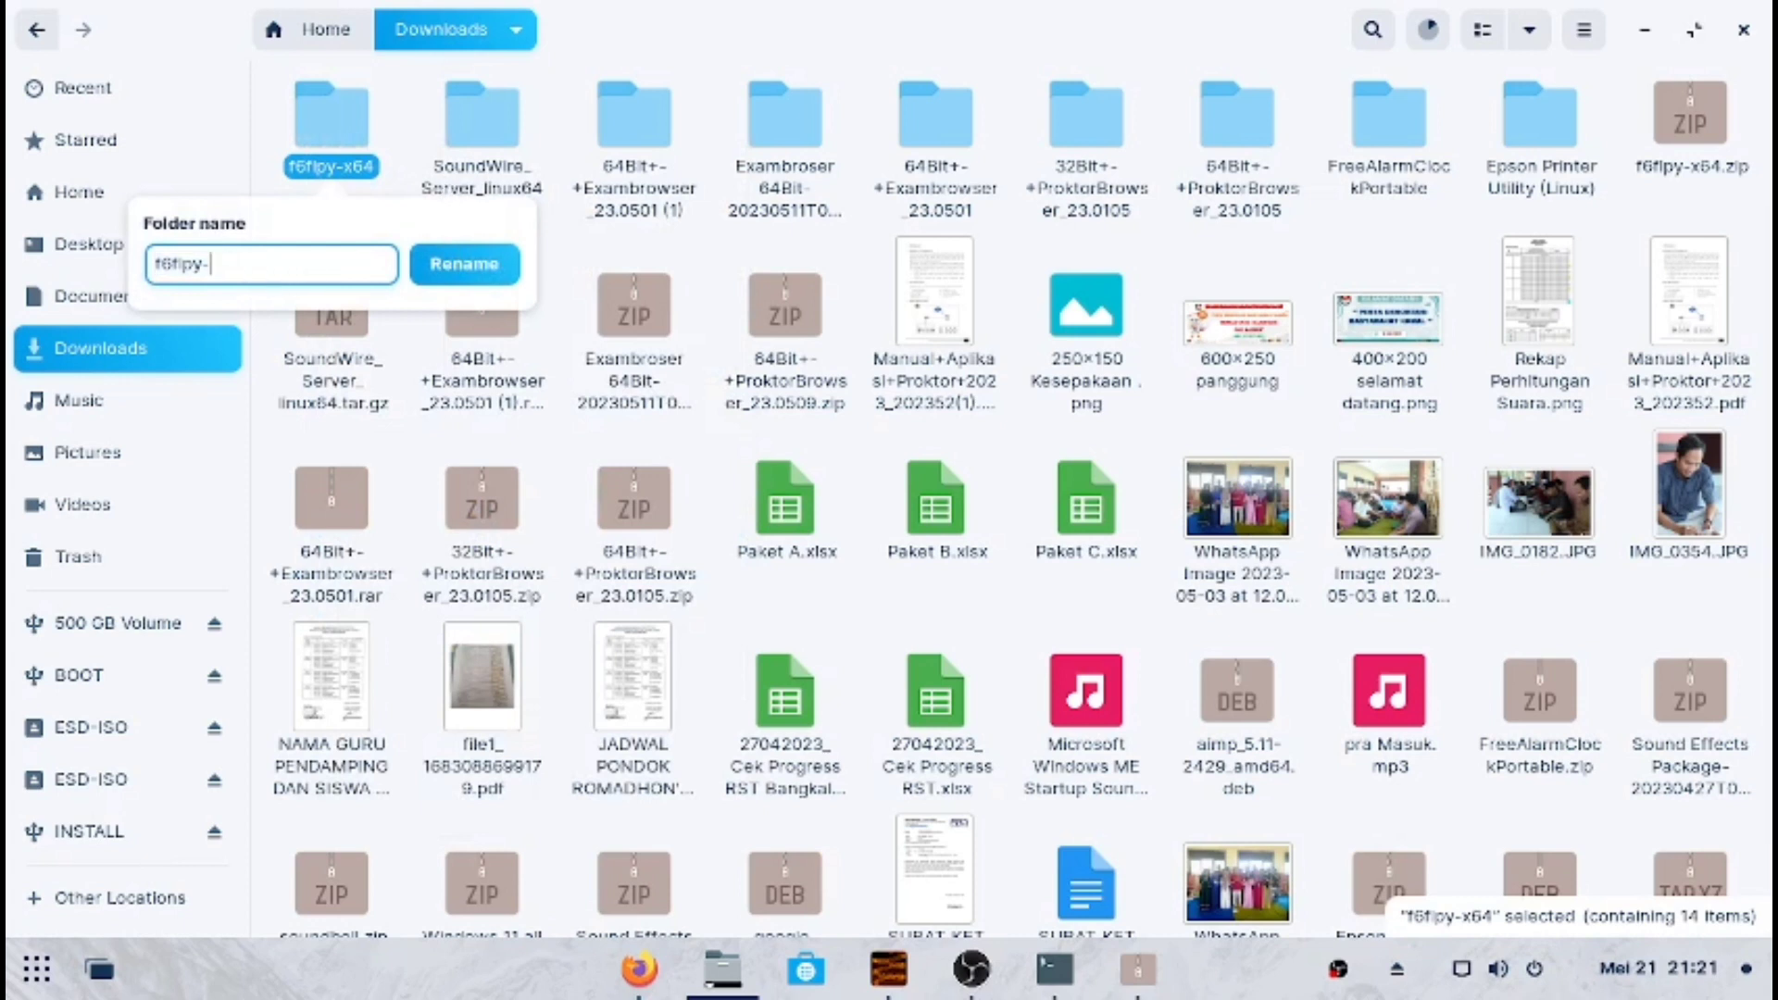
{"action": "key", "text": "Return"}
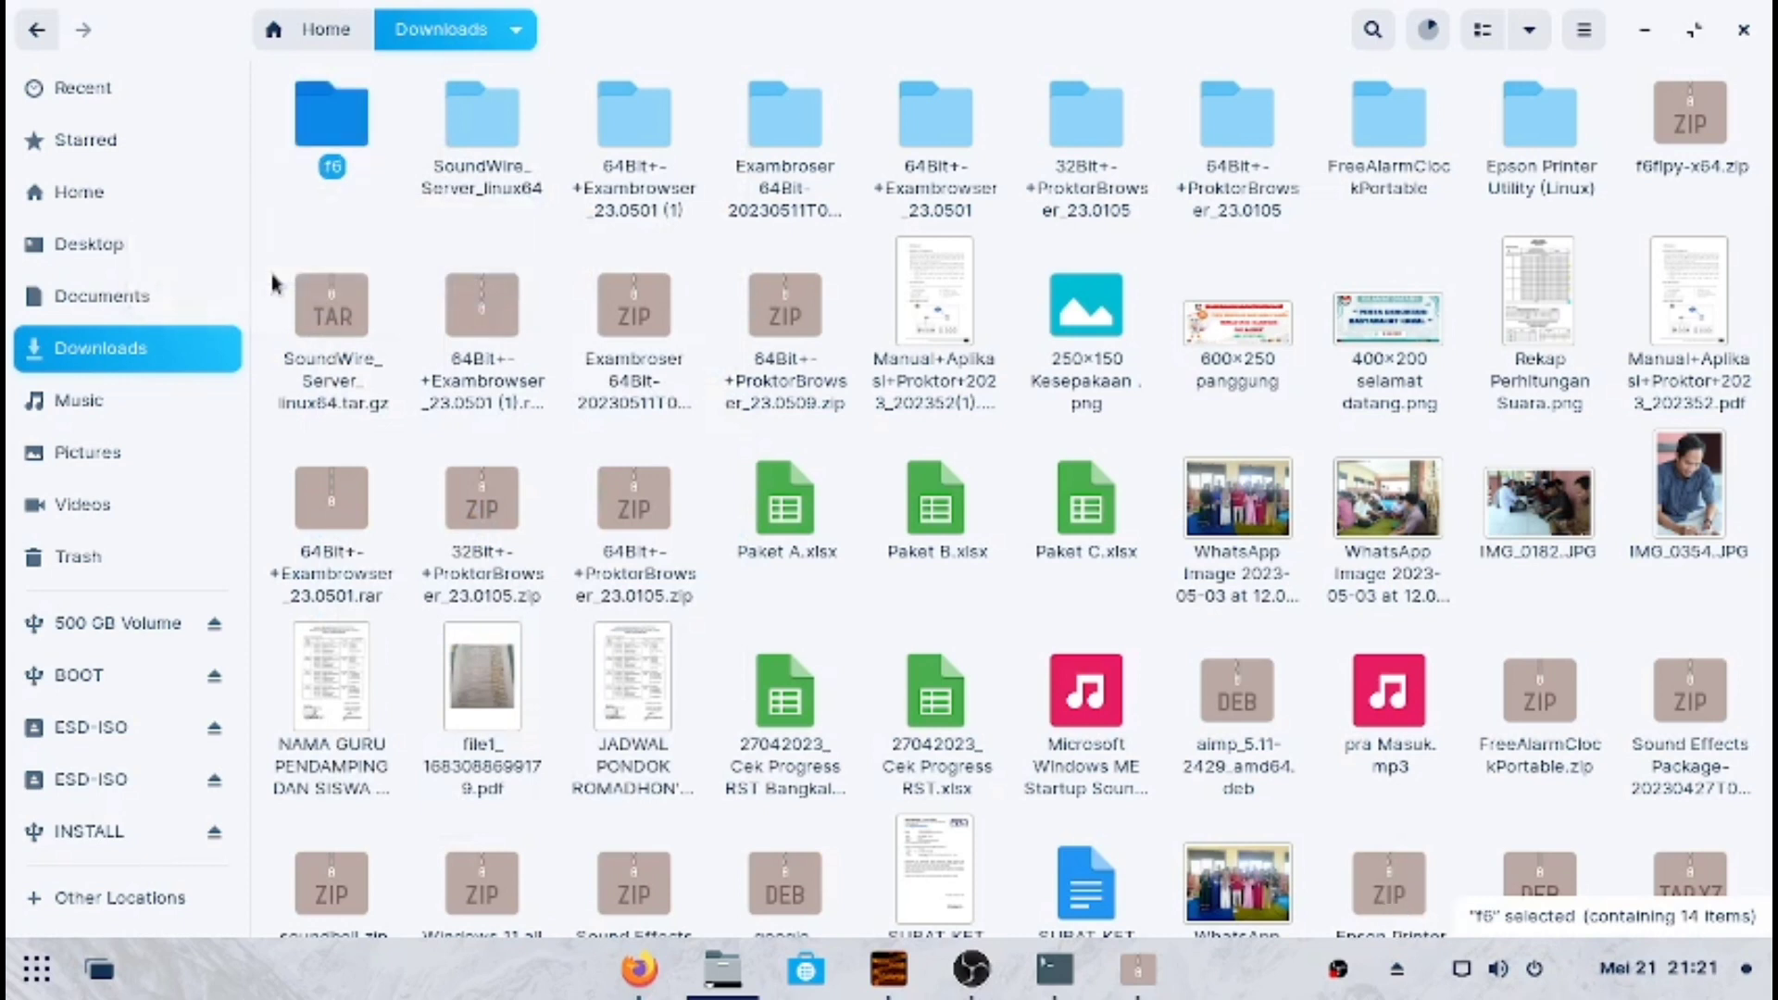
Copy the f6 folder from Downloads into the BOOT partition
{"action": "right_click", "coordinate": [324, 104]}
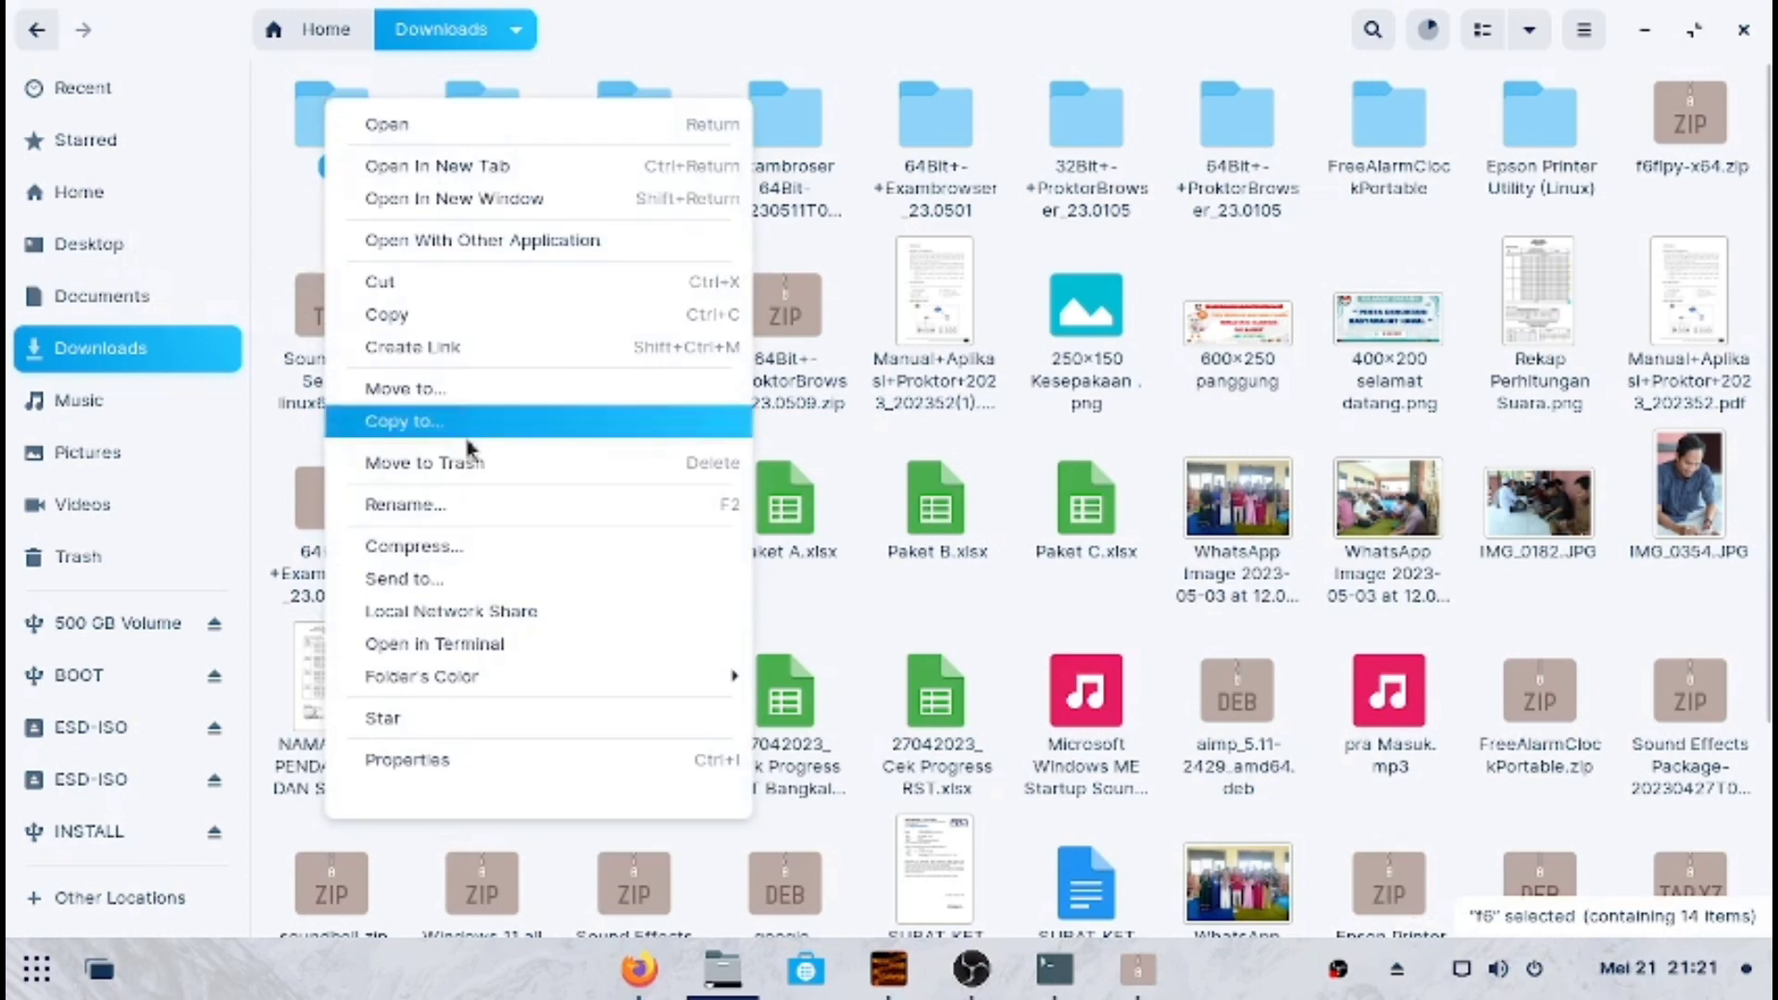
{"action": "left_click", "coordinate": [444, 316]}
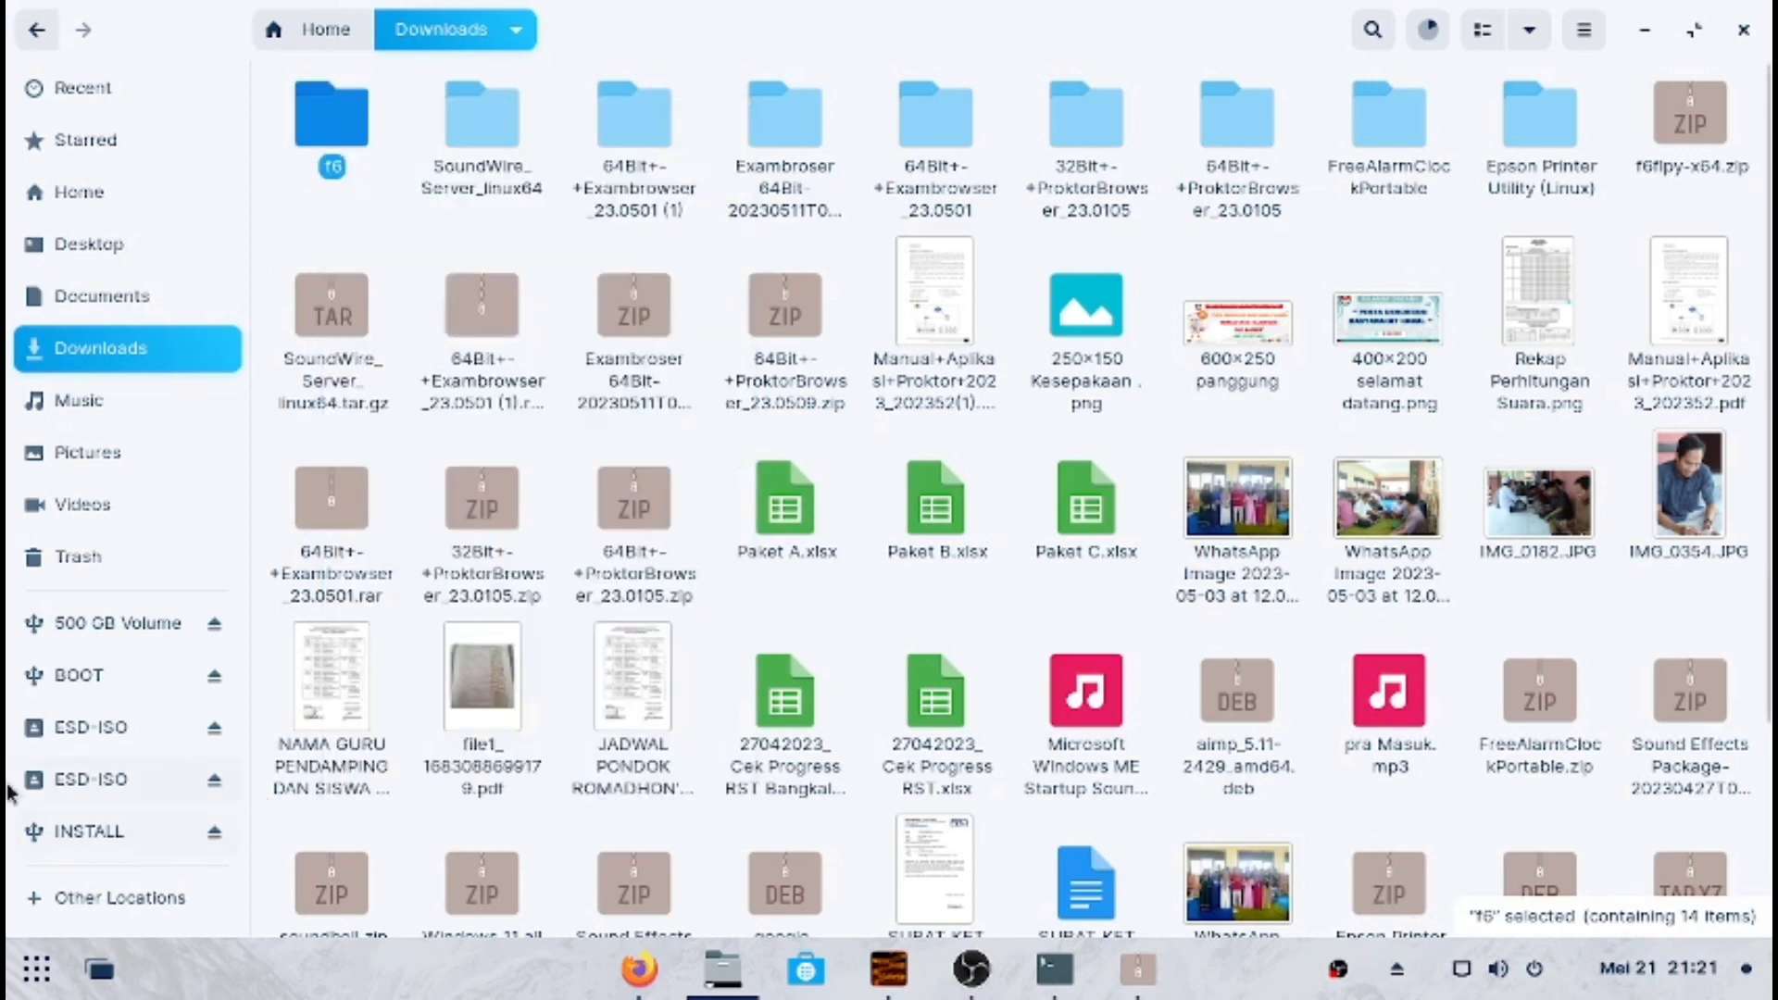
{"action": "left_click", "coordinate": [109, 676]}
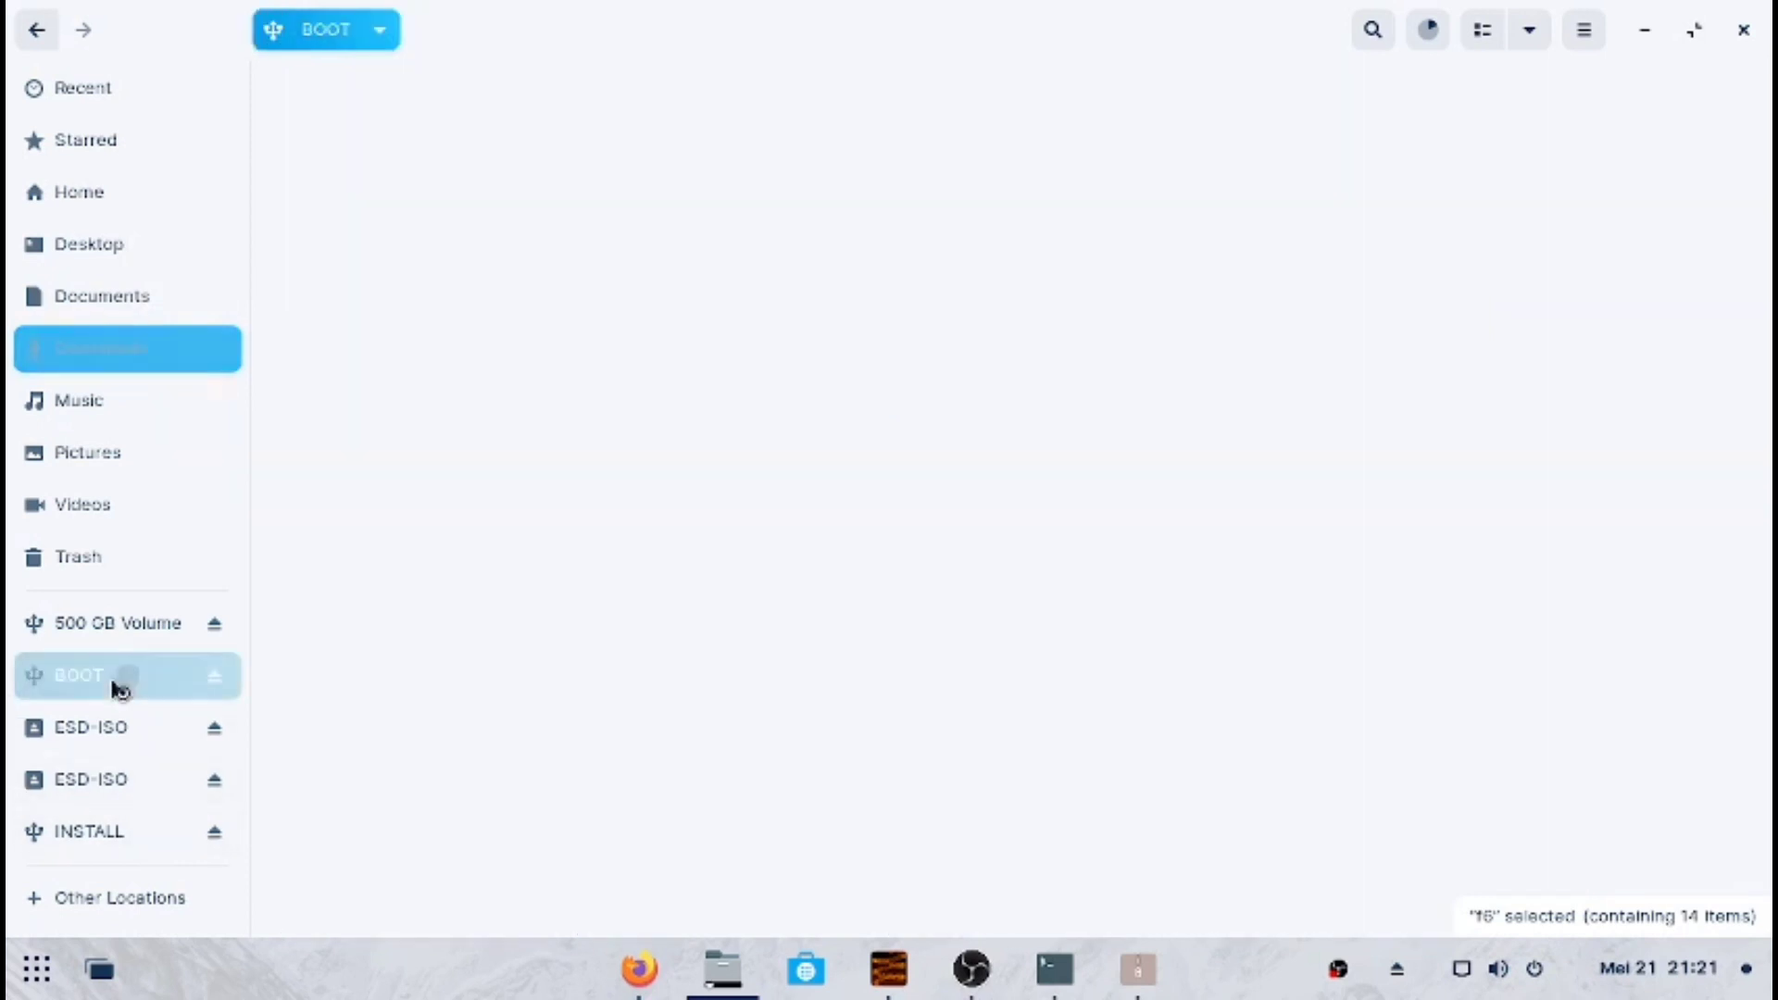
{"action": "right_click", "coordinate": [579, 369]}
{"action": "left_click", "coordinate": [615, 468]}
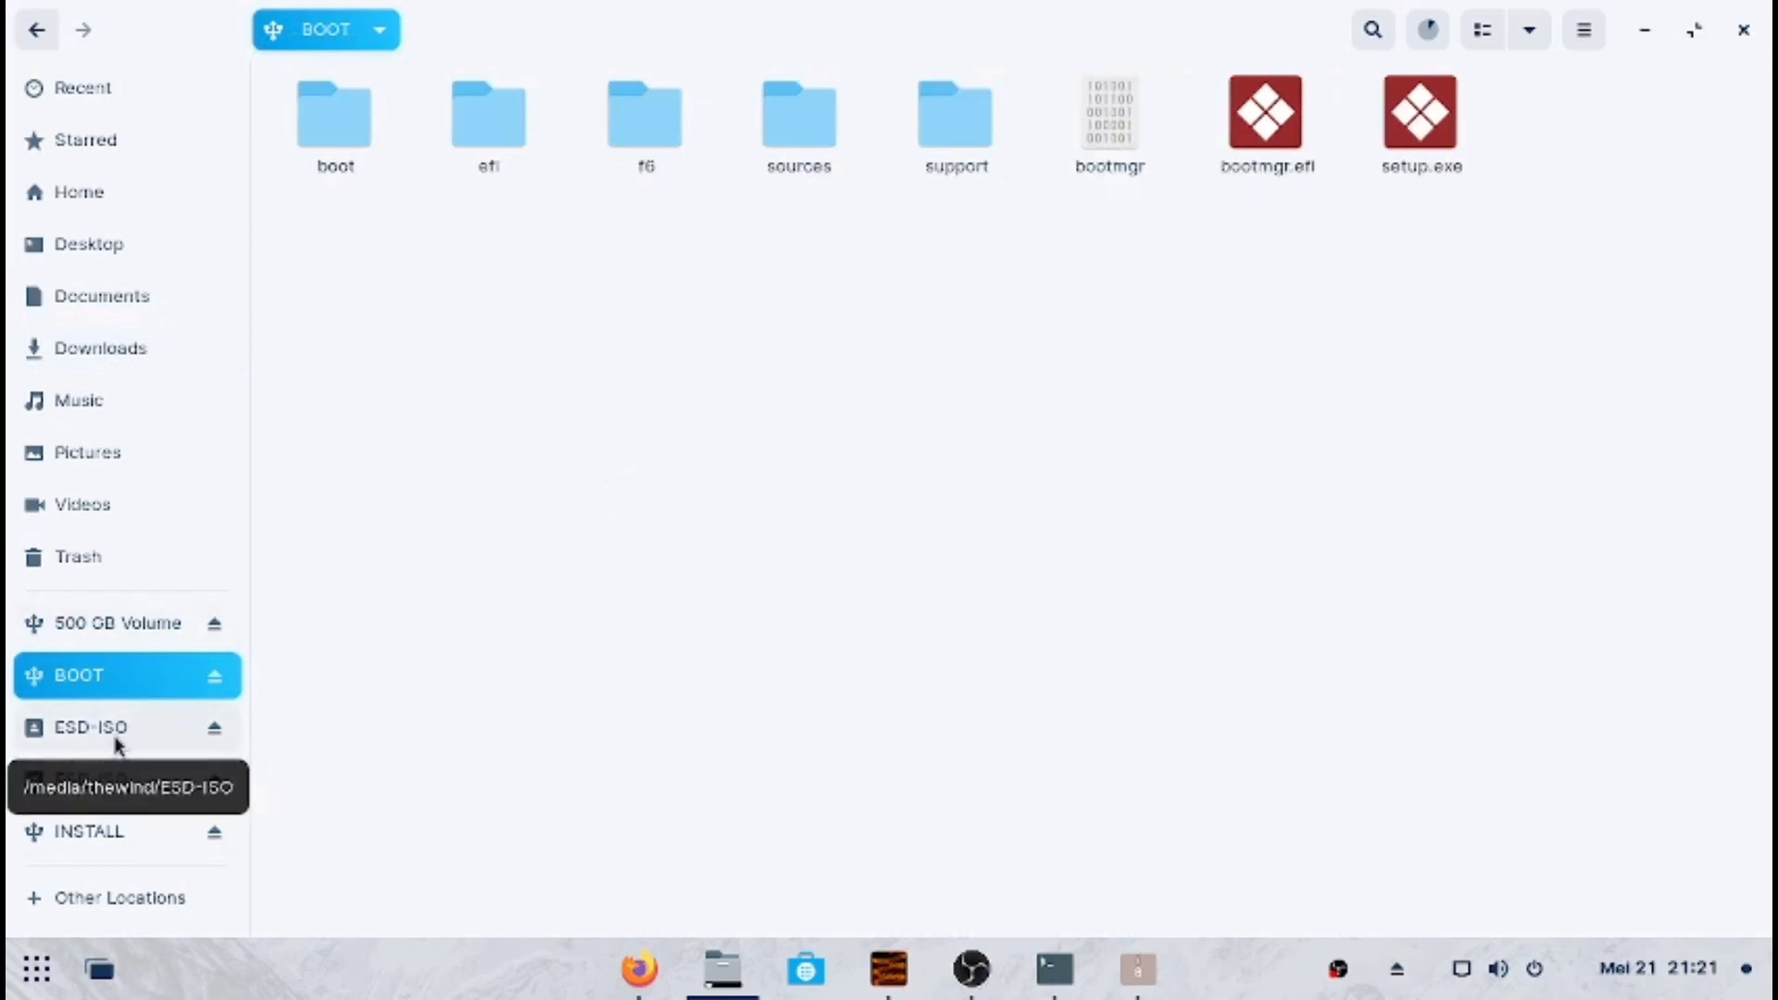
Paste the copied f6 folder into the INSTALL partition and check the progress of the file transfers
{"action": "left_click", "coordinate": [108, 837]}
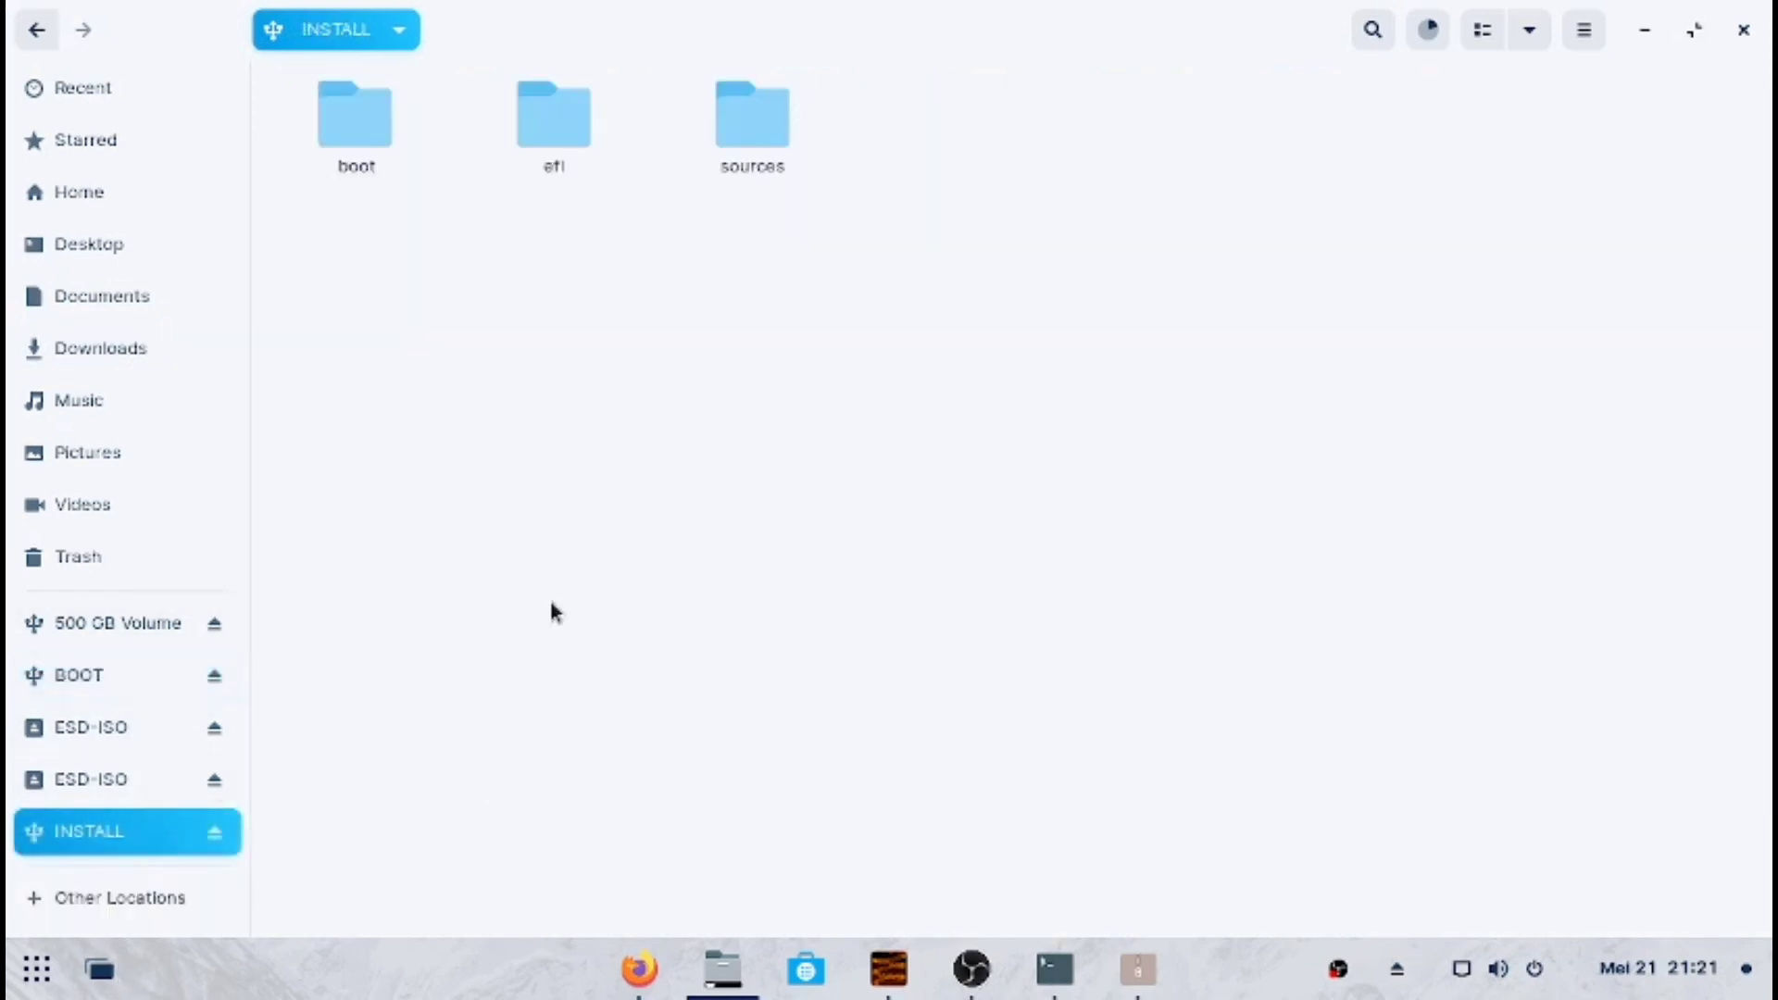
{"action": "right_click", "coordinate": [673, 482]}
{"action": "left_click", "coordinate": [731, 579]}
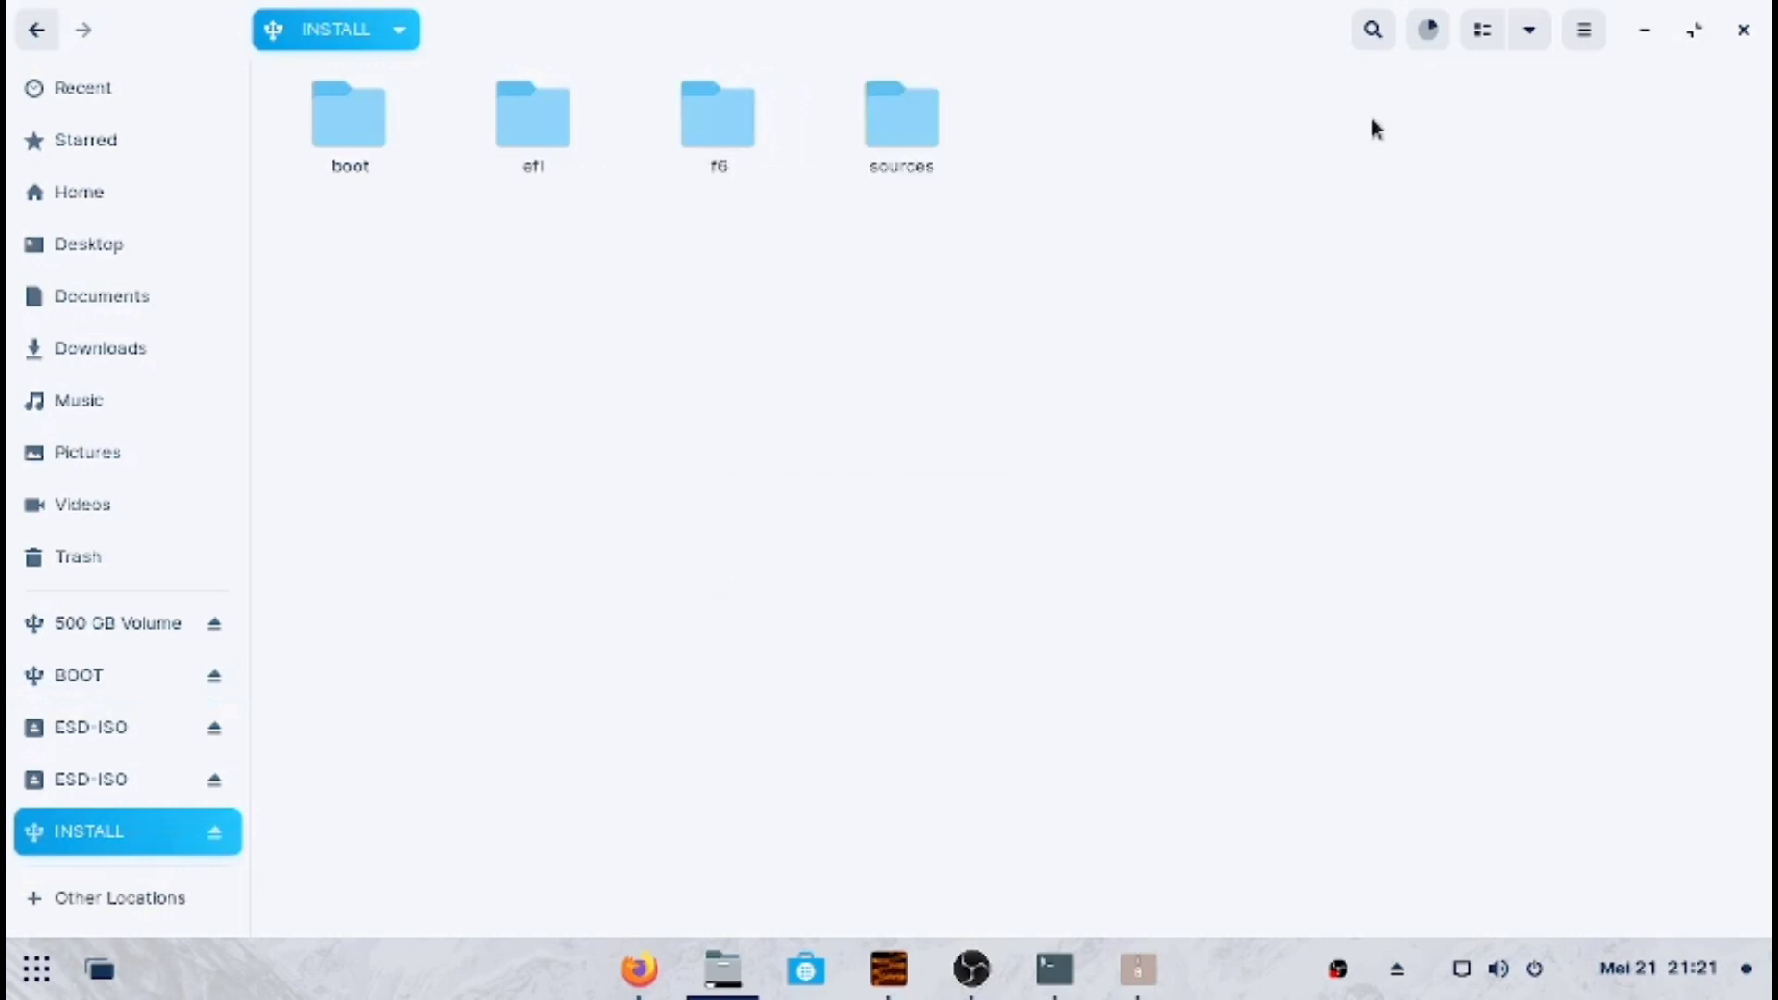
{"action": "left_click", "coordinate": [1430, 31]}
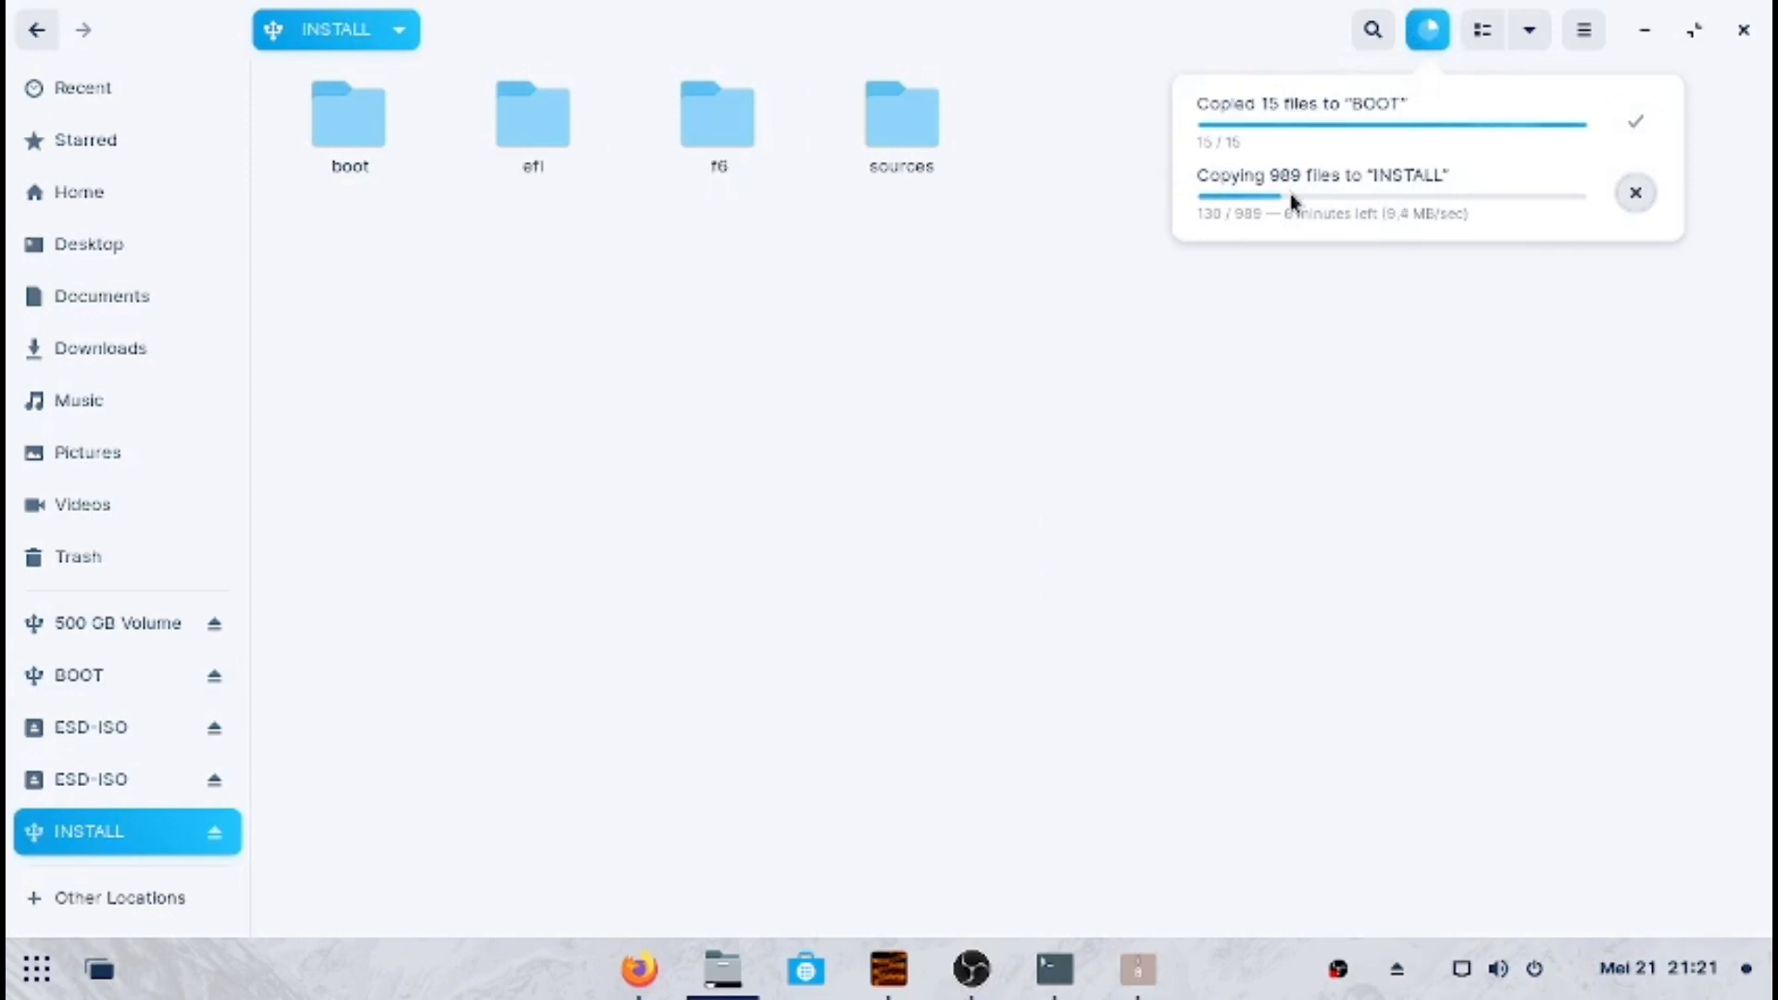
{"action": "left_click", "coordinate": [986, 975]}
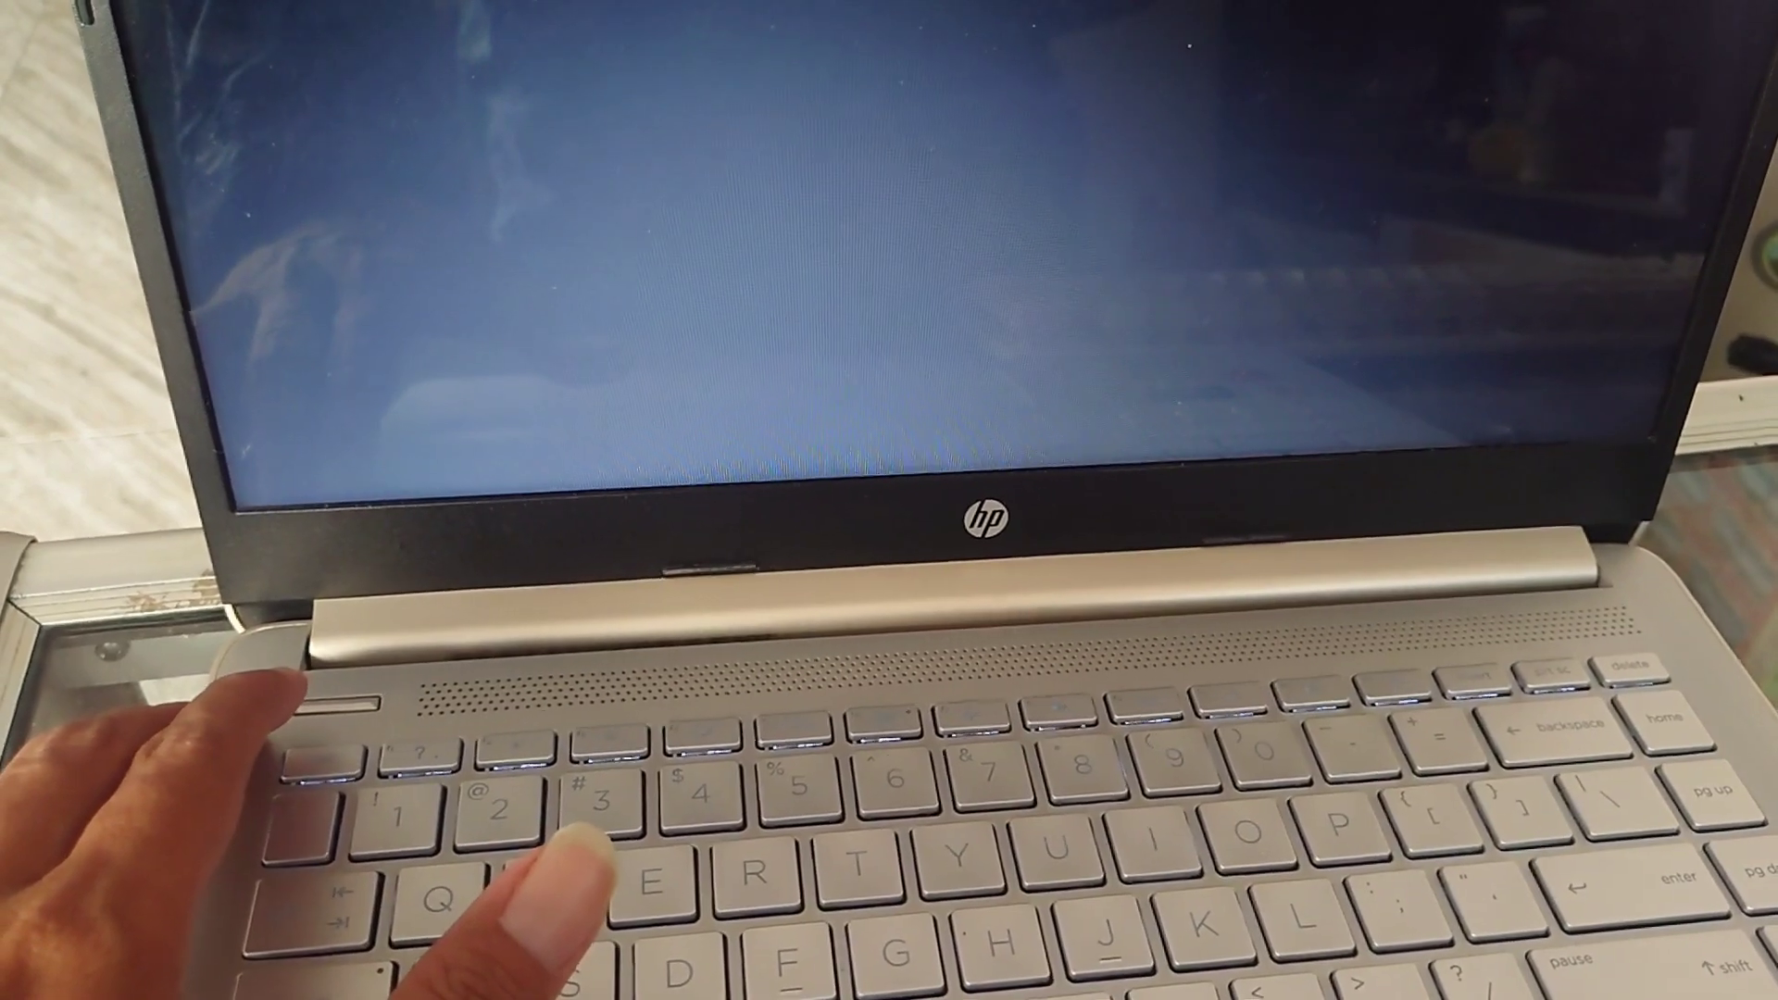
Open the laptop's boot option menu and boot from USB Hard Drive(UEFI) - SanDisk
{"action": "key", "text": "F9"}
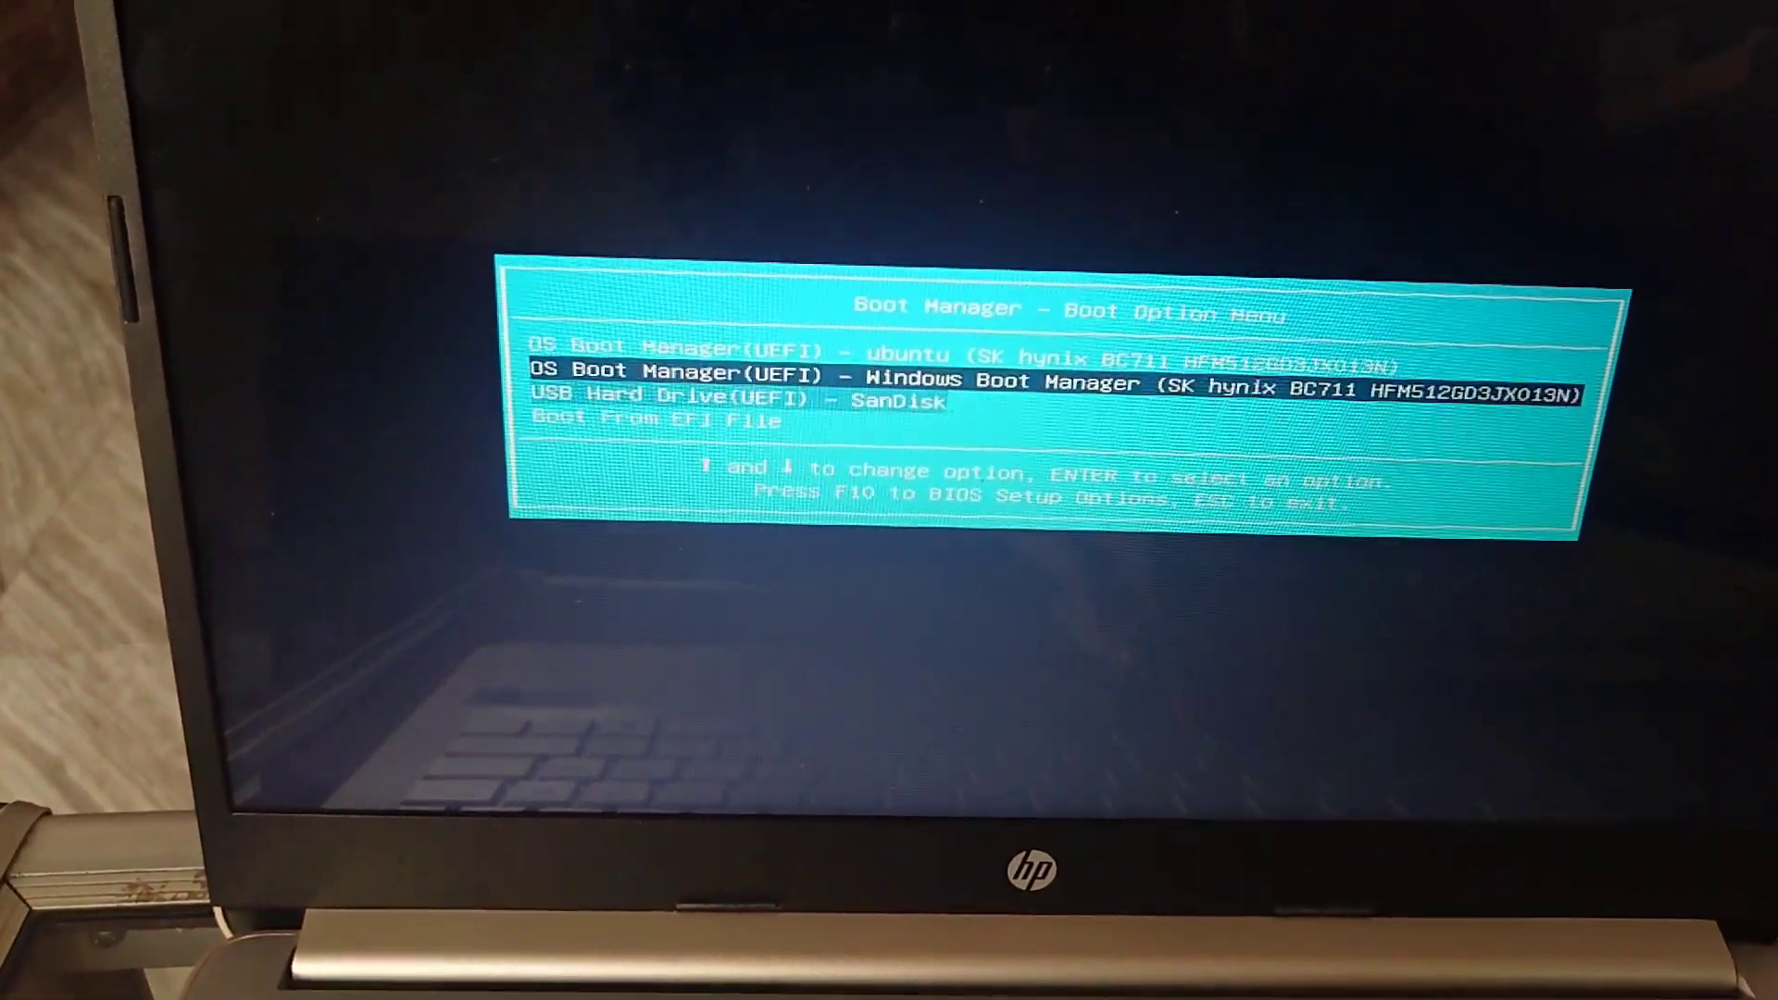
{"action": "key", "text": "Down"}
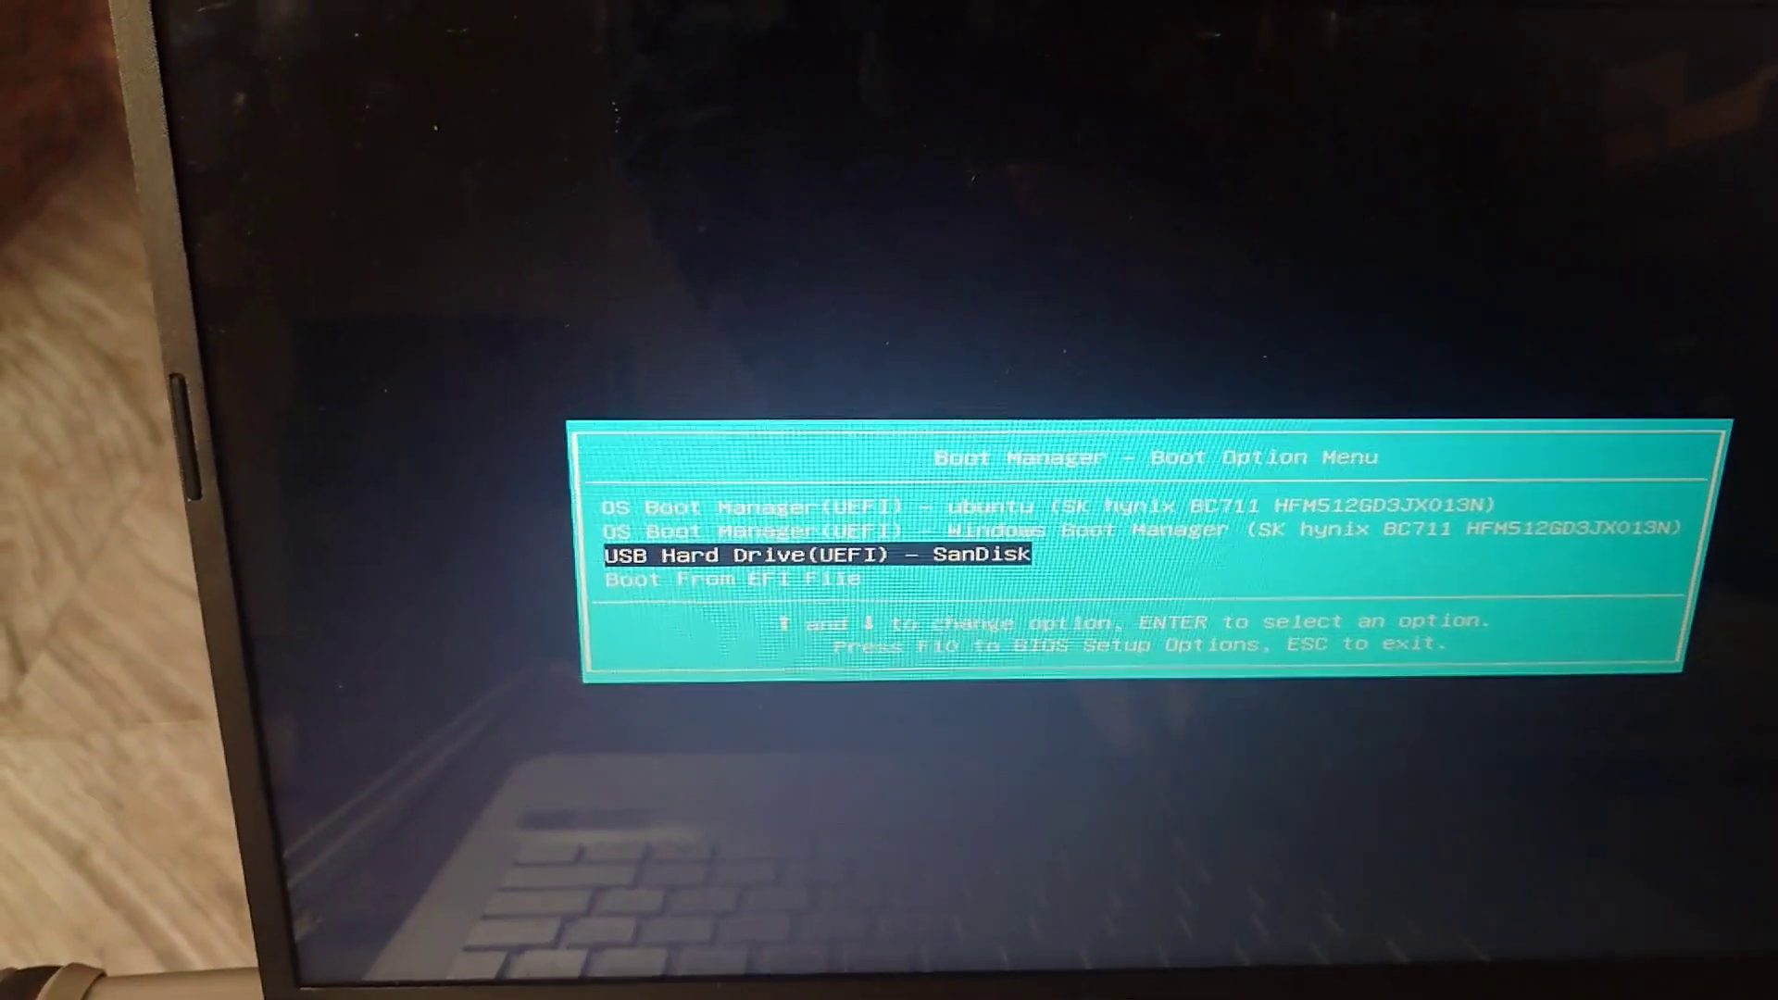
{"action": "key", "text": "Return"}
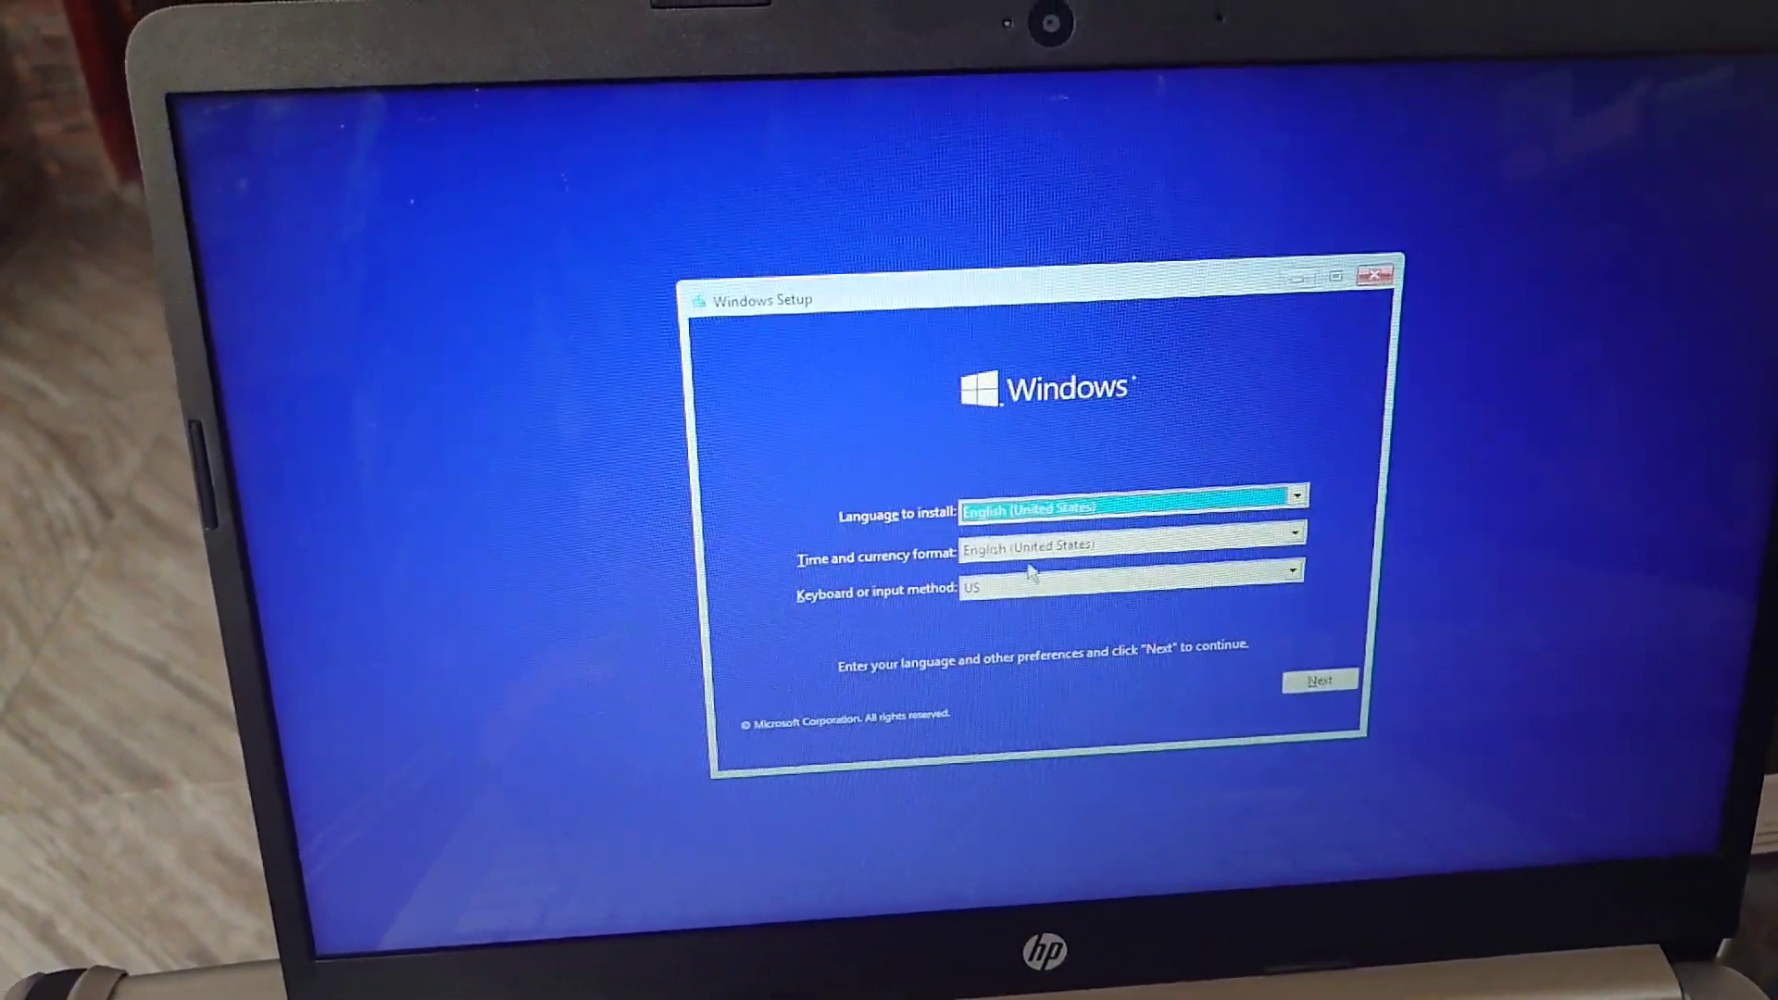
Set the time and currency format to Indonesian (Indonesia) in Windows Setup and start the installation
{"action": "key", "text": "Down"}
{"action": "key", "text": "Down"}
{"action": "key", "text": "Down"}
{"action": "key", "text": "Down"}
{"action": "key", "text": "Down"}
{"action": "key", "text": "Down"}
{"action": "key", "text": "Down"}
{"action": "key", "text": "Down"}
{"action": "key", "text": "Down"}
{"action": "key", "text": "Down"}
{"action": "key", "text": "Down"}
{"action": "key", "text": "Down"}
{"action": "key", "text": "Down"}
{"action": "key", "text": "Down"}
{"action": "key", "text": "Down"}
{"action": "key", "text": "Down"}
{"action": "key", "text": "Down"}
{"action": "key", "text": "Down"}
{"action": "key", "text": "Down"}
{"action": "key", "text": "Down"}
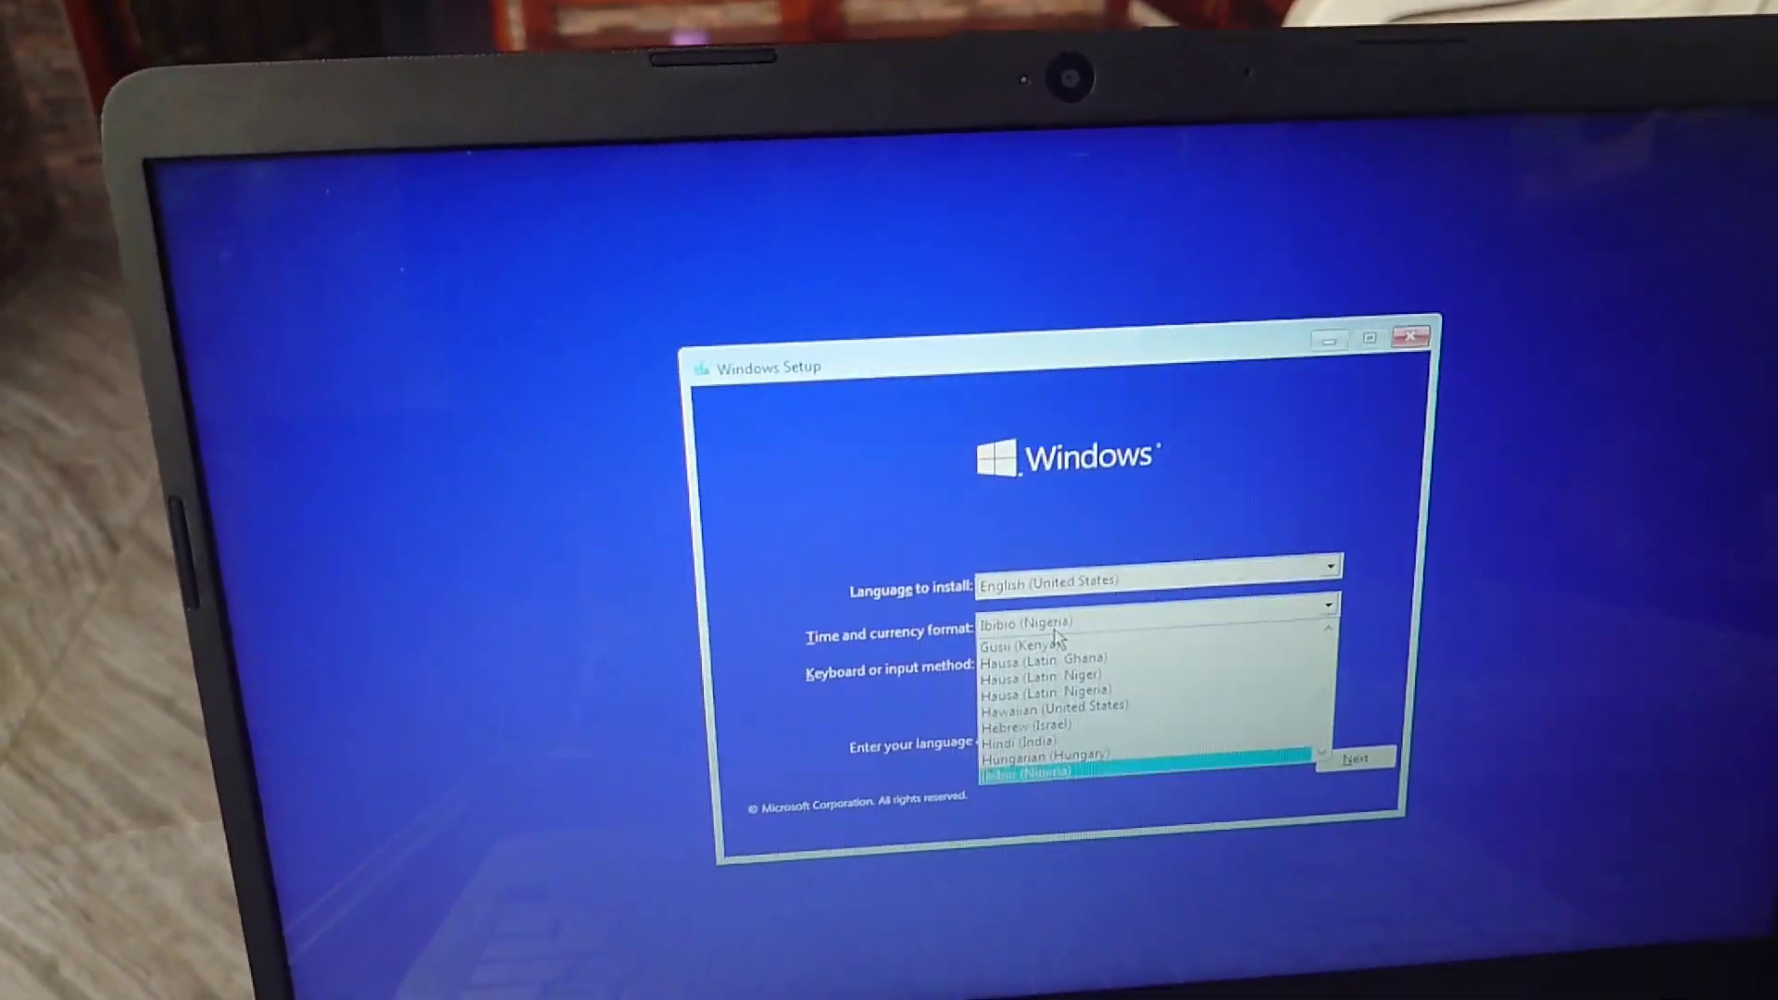
{"action": "key", "text": "Down"}
{"action": "key", "text": "Down"}
{"action": "key", "text": "Down"}
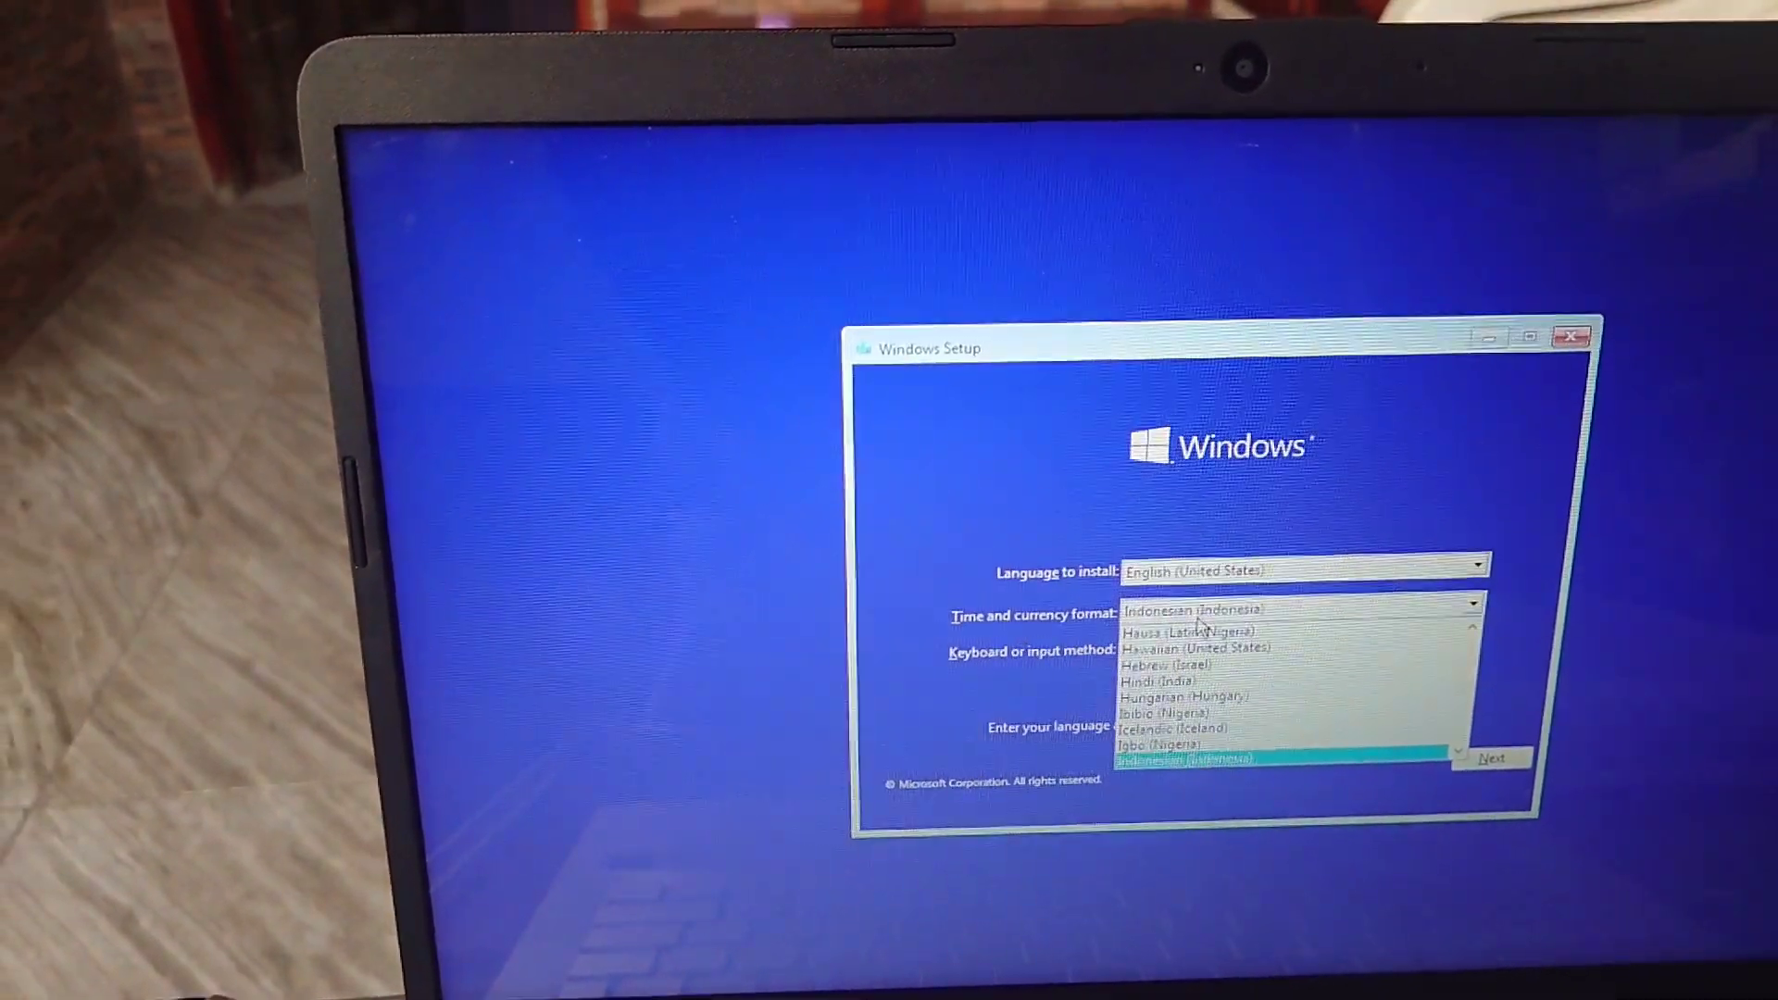
{"action": "key", "text": "Return"}
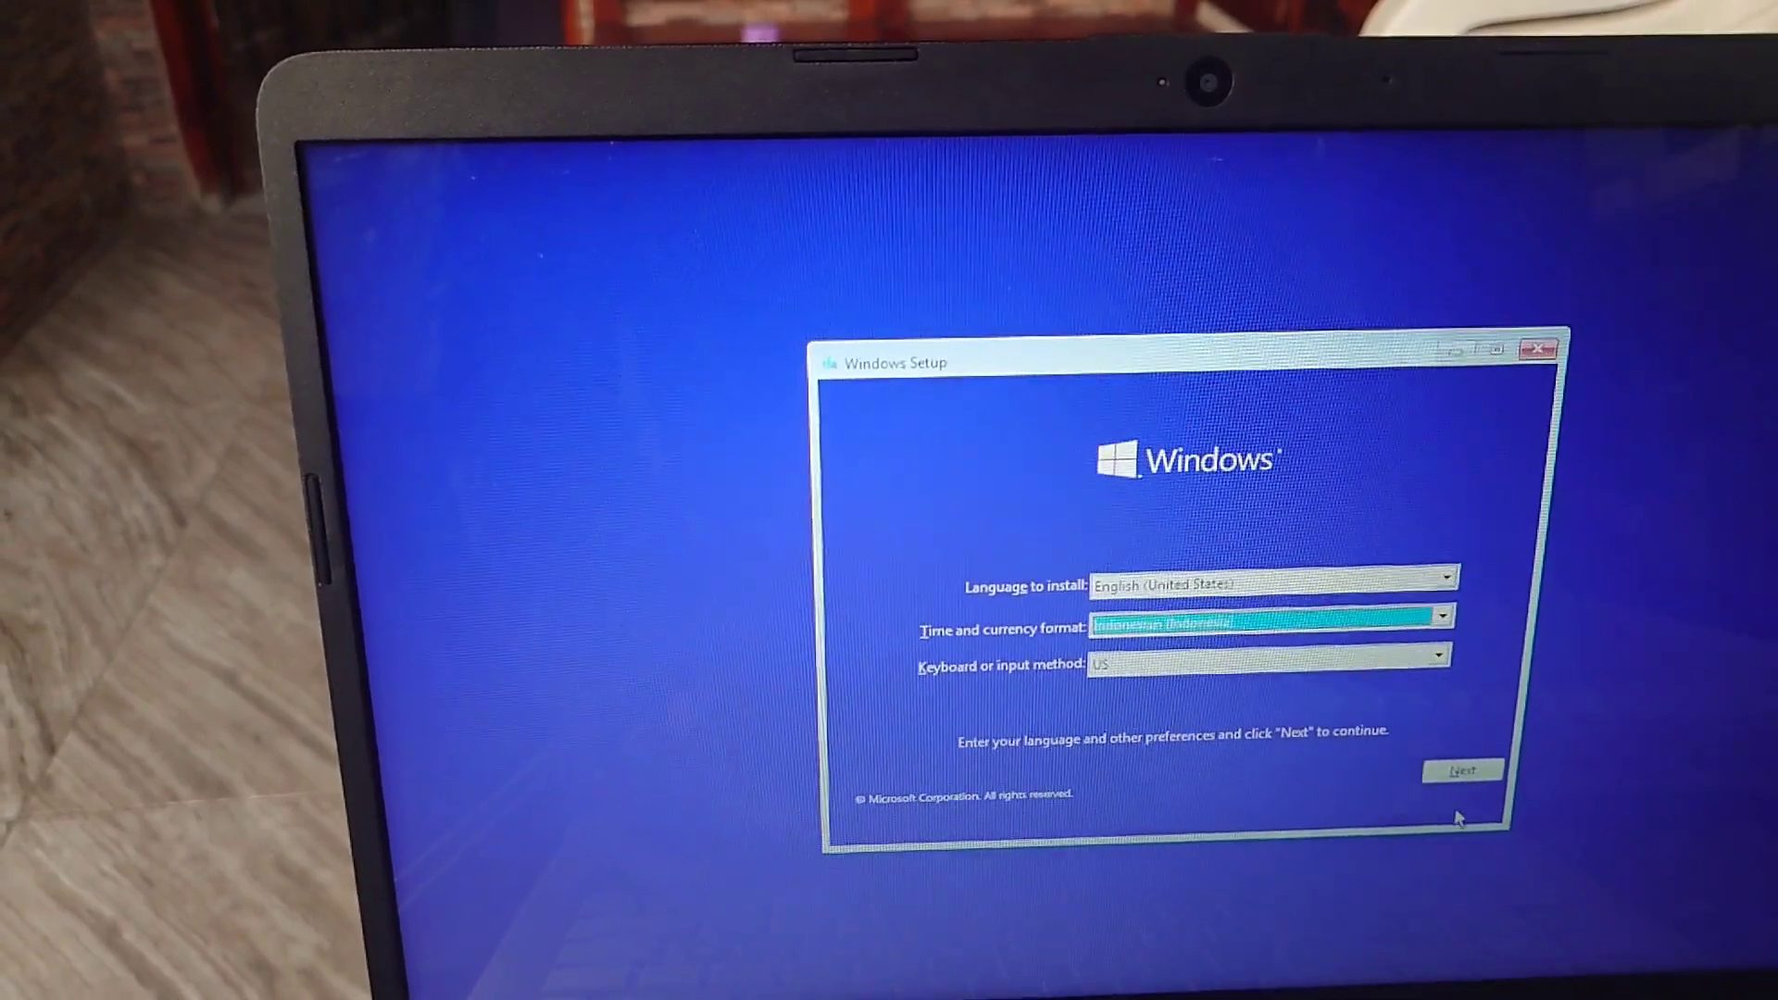
{"action": "left_click", "coordinate": [1502, 763]}
{"action": "left_click", "coordinate": [1136, 603]}
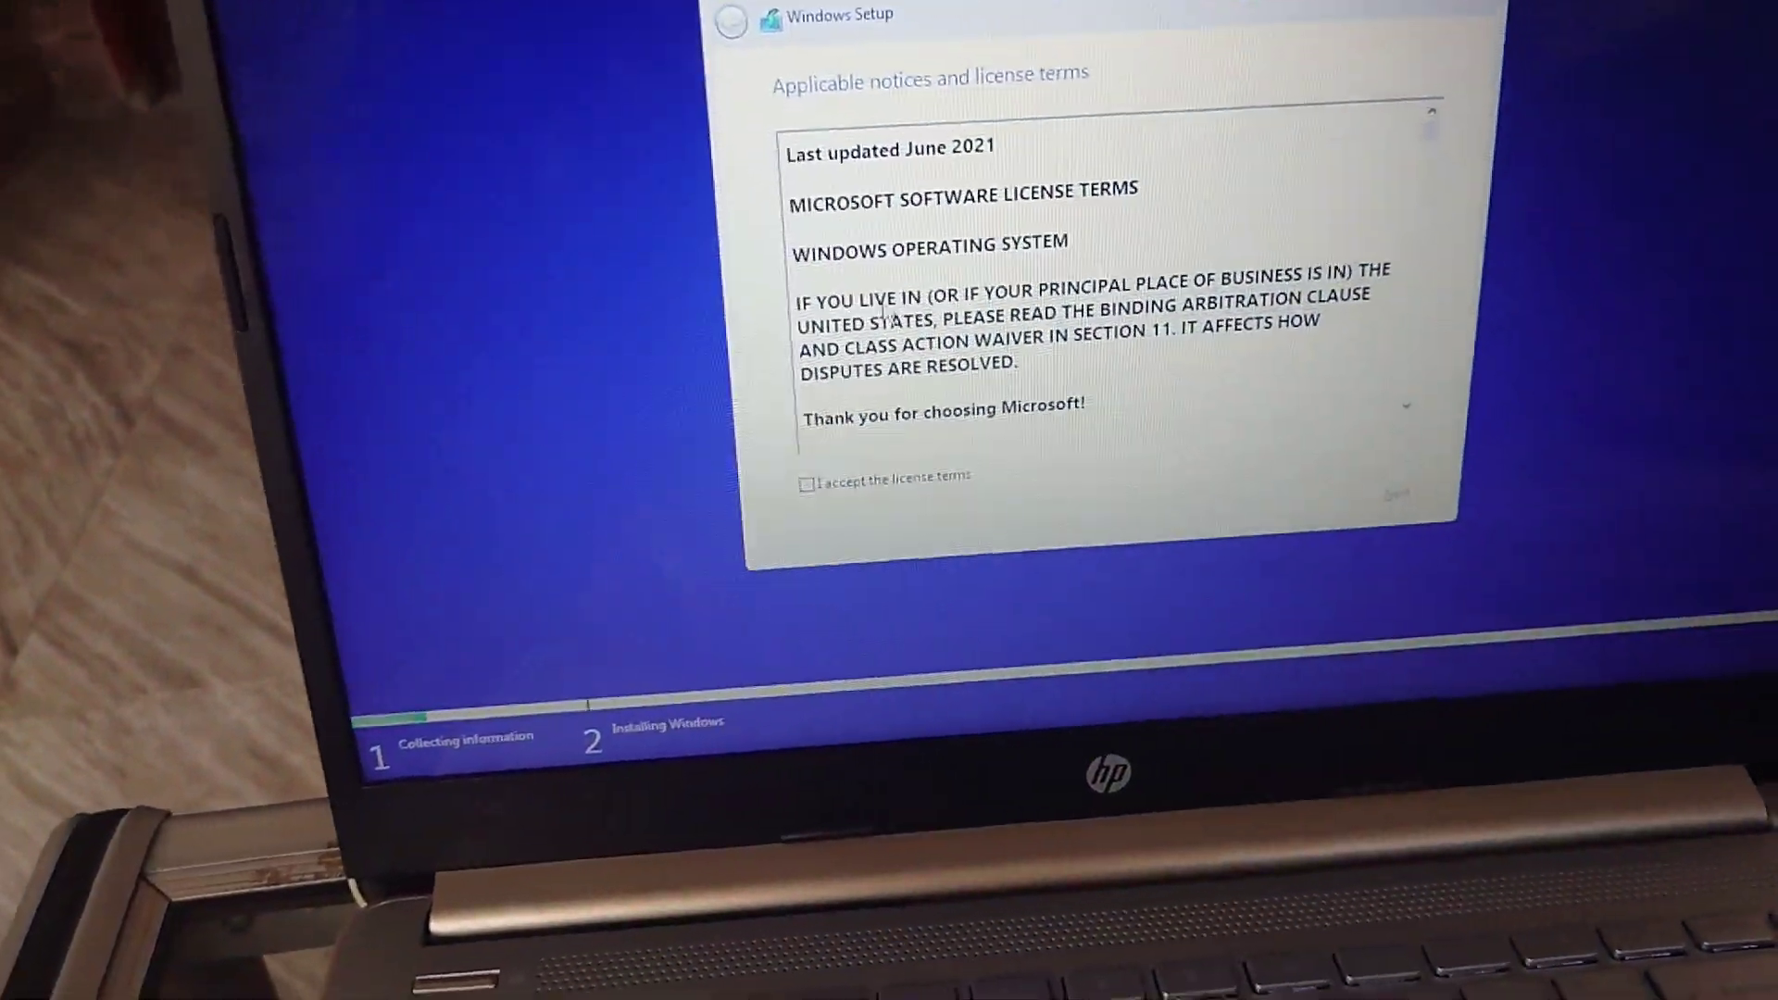
Accept the license terms and choose the custom installation to reach the drive selection
{"action": "left_click", "coordinate": [817, 495]}
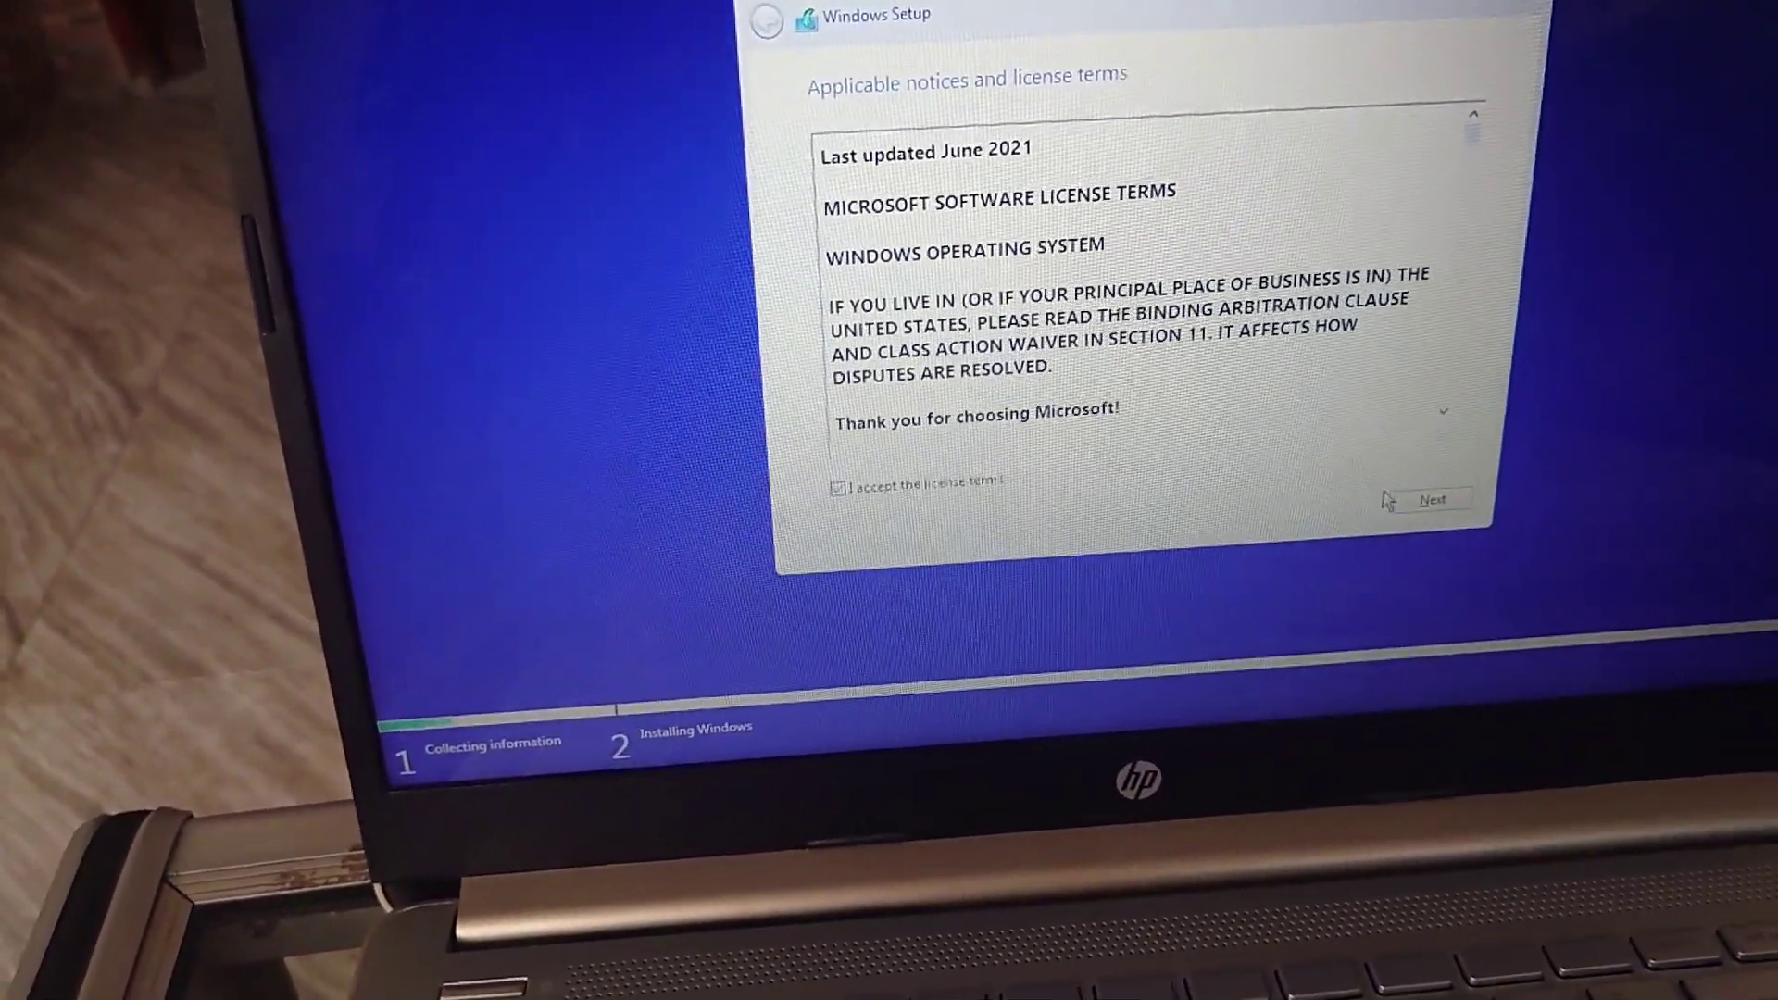
{"action": "left_click", "coordinate": [1405, 505]}
{"action": "left_click", "coordinate": [1148, 315]}
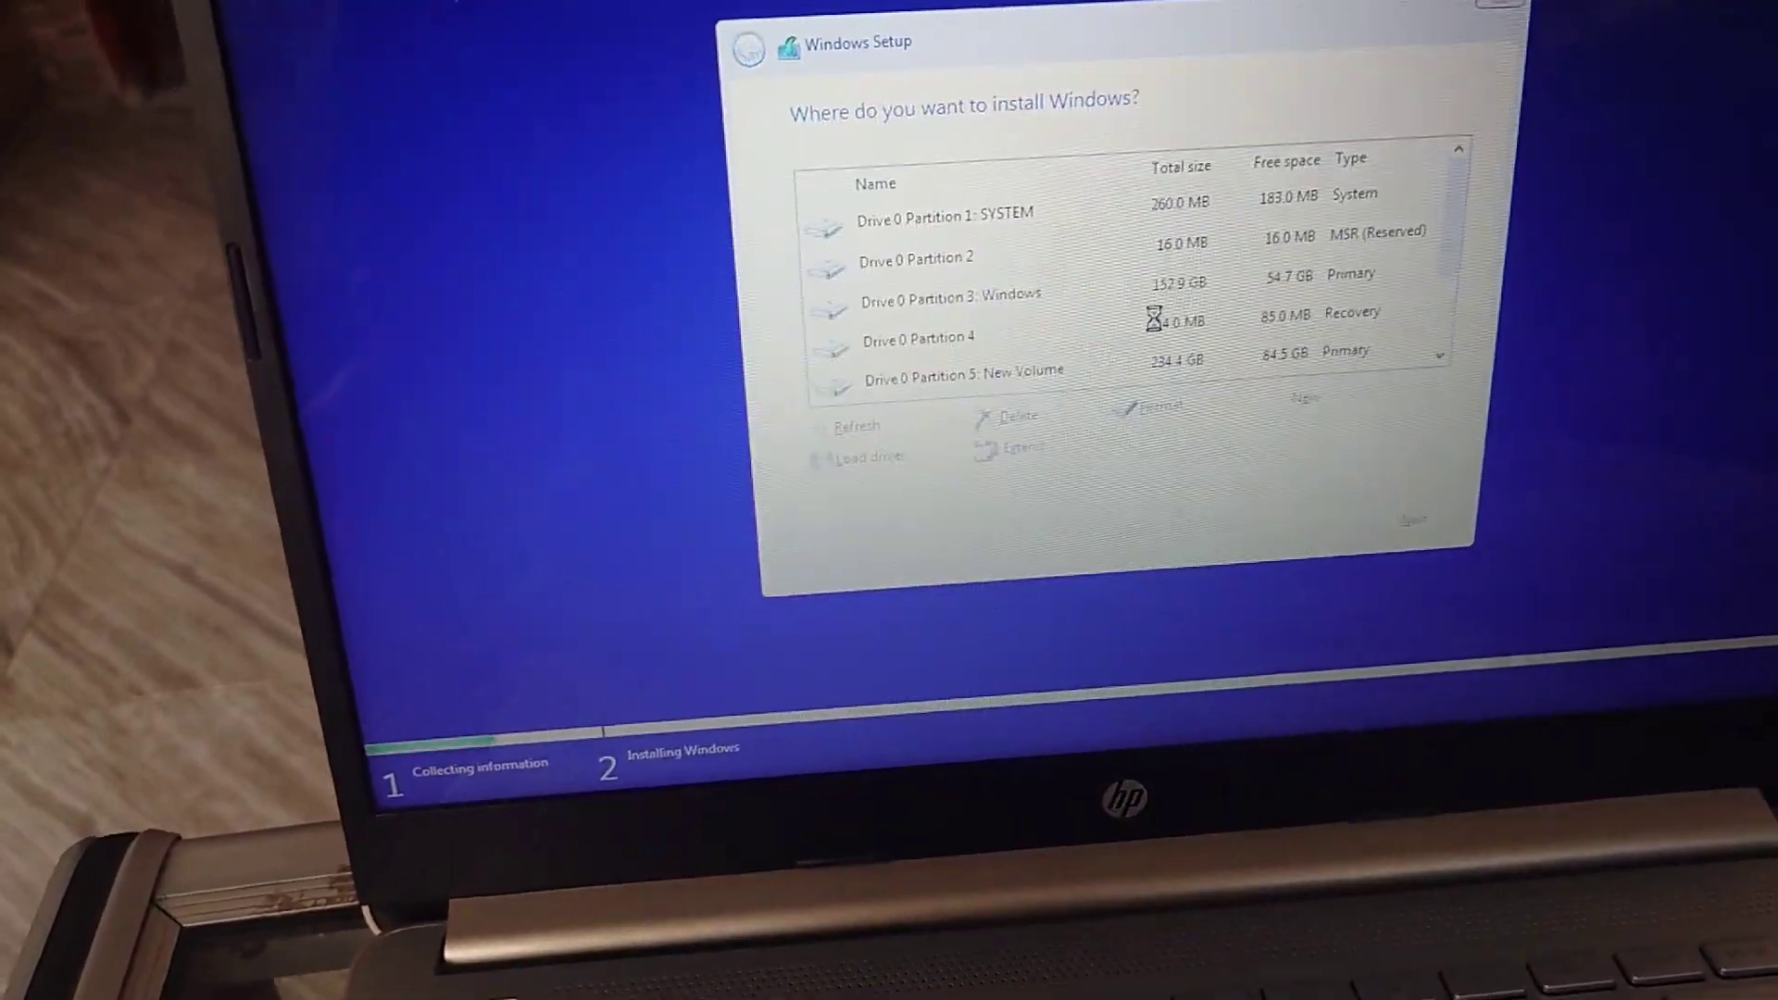